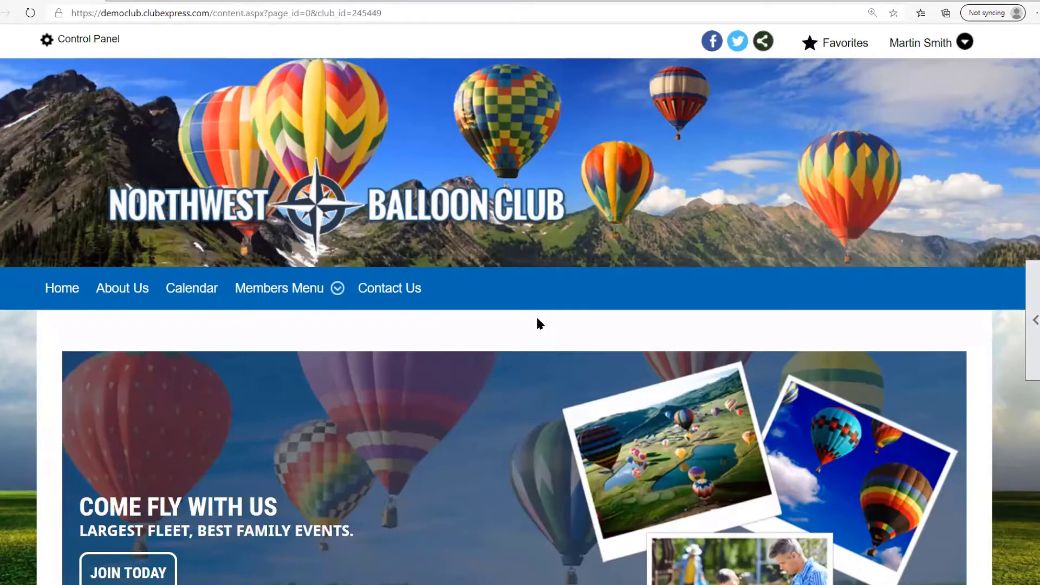
Open the home page's versions manager and review its list of page versions
left_click(925, 47)
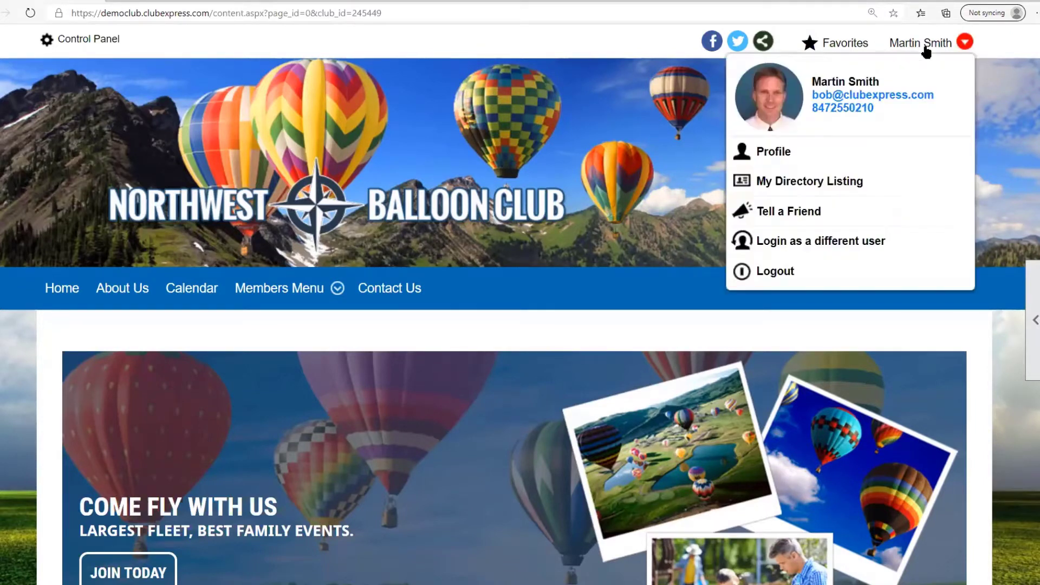
left_click(1031, 344)
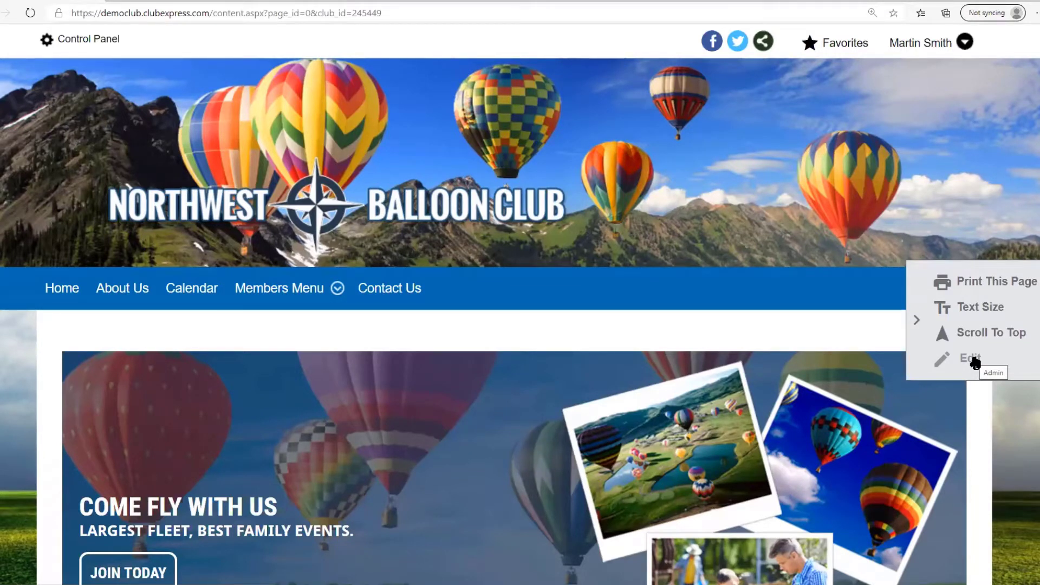
left_click(972, 360)
scroll(801, 355, "down", 6)
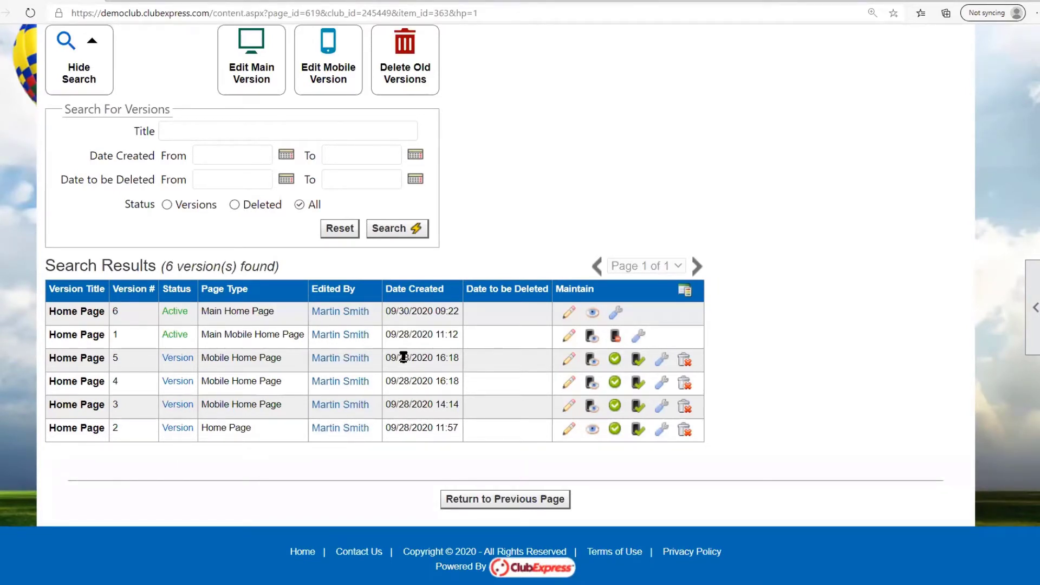
scroll(401, 356, "up", 2)
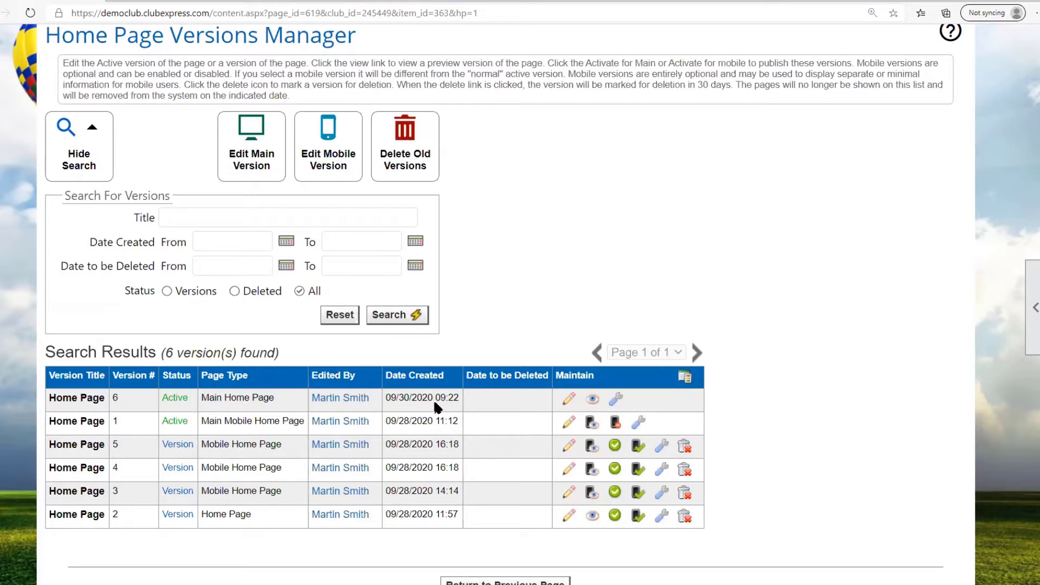
Open the active main home page version for editing and check the visibility of its first and Members Only rows
left_click(570, 400)
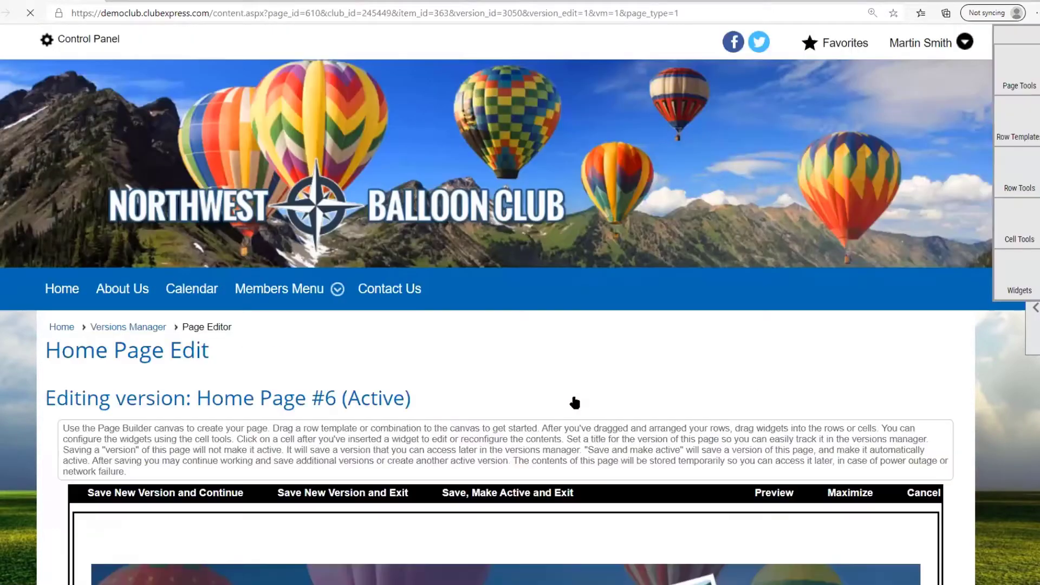
scroll(752, 379, "down", 4)
scroll(755, 385, "down", 3)
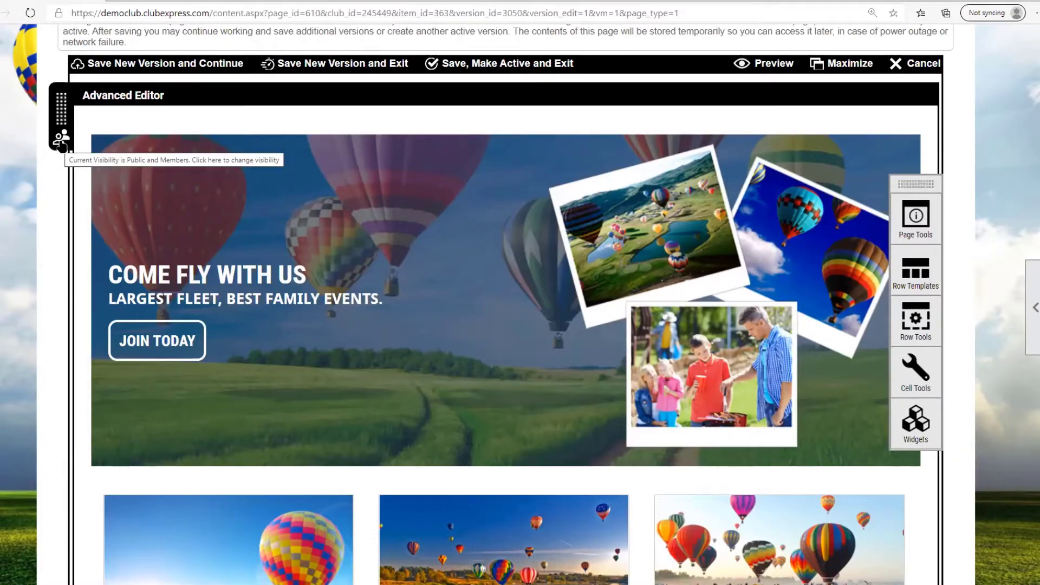
scroll(228, 147, "down", 8)
scroll(228, 146, "down", 14)
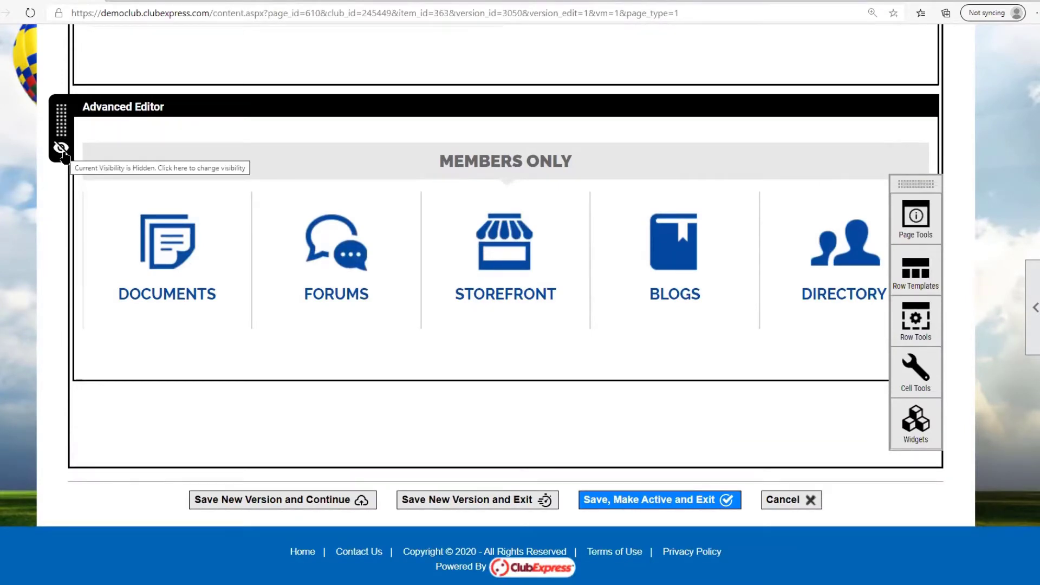
scroll(200, 181, "up", 15)
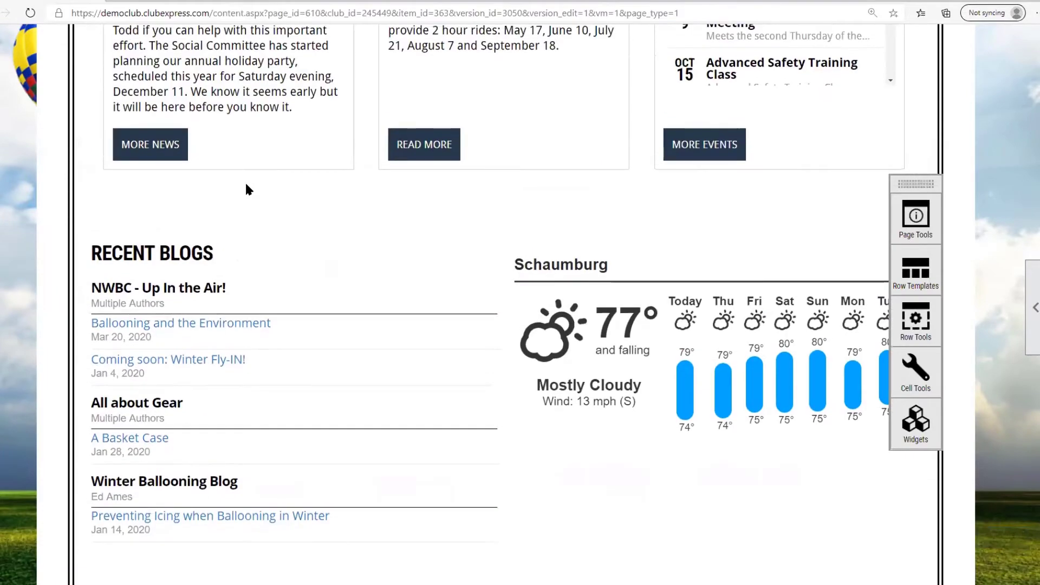
scroll(260, 193, "up", 12)
scroll(573, 208, "down", 6)
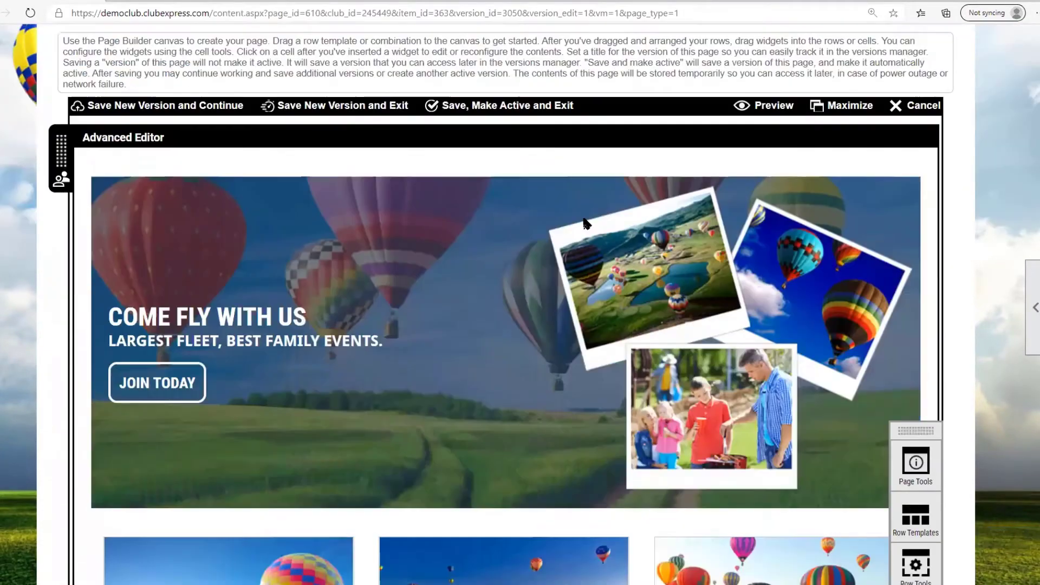
Open the "Come Fly With Us" cell in the Advanced Editor, review its content down to the Weather Feed, and close it unsaved
left_click(685, 249)
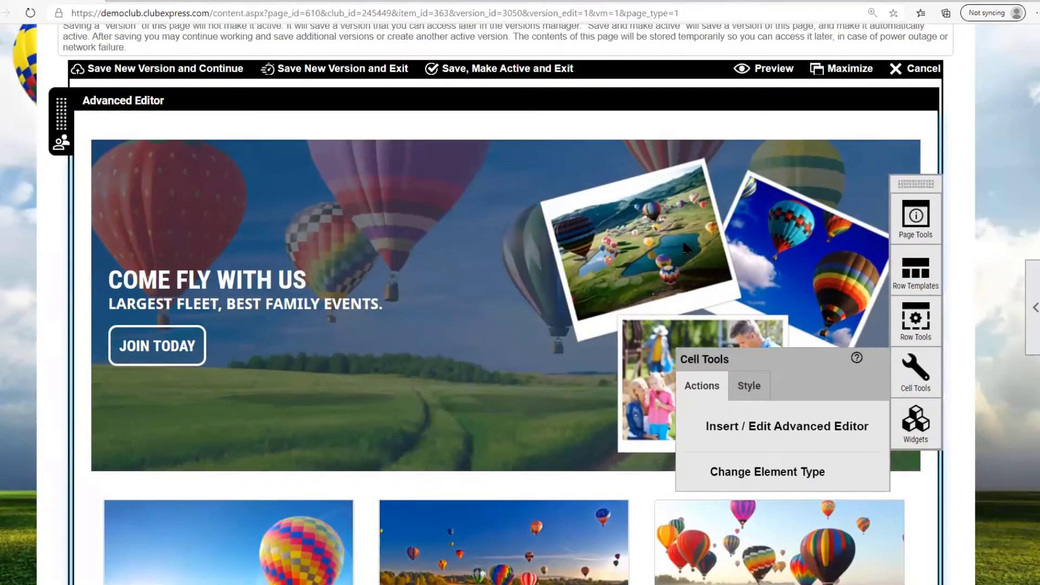
left_click(786, 428)
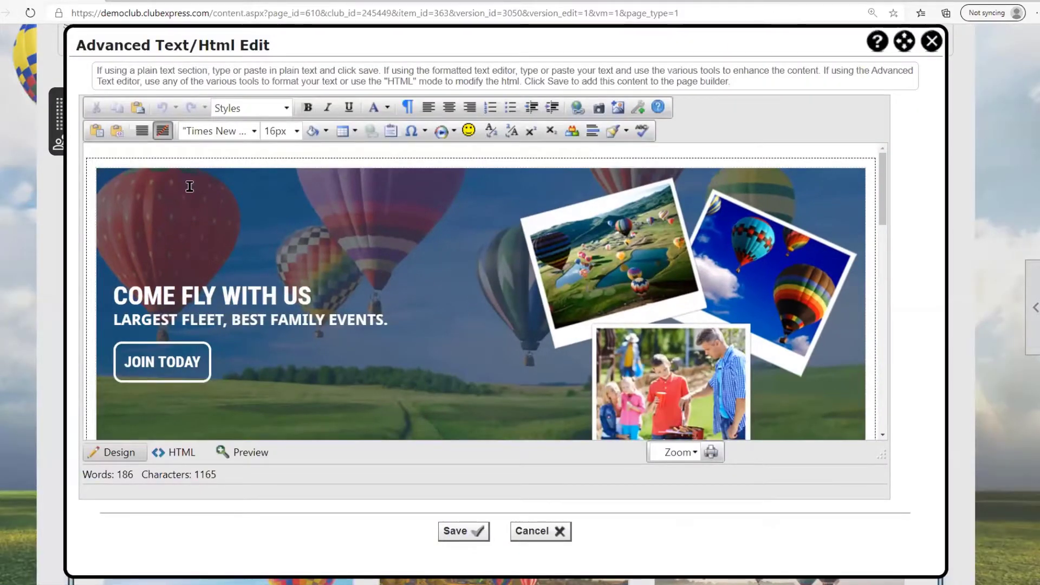
scroll(318, 203, "down", 10)
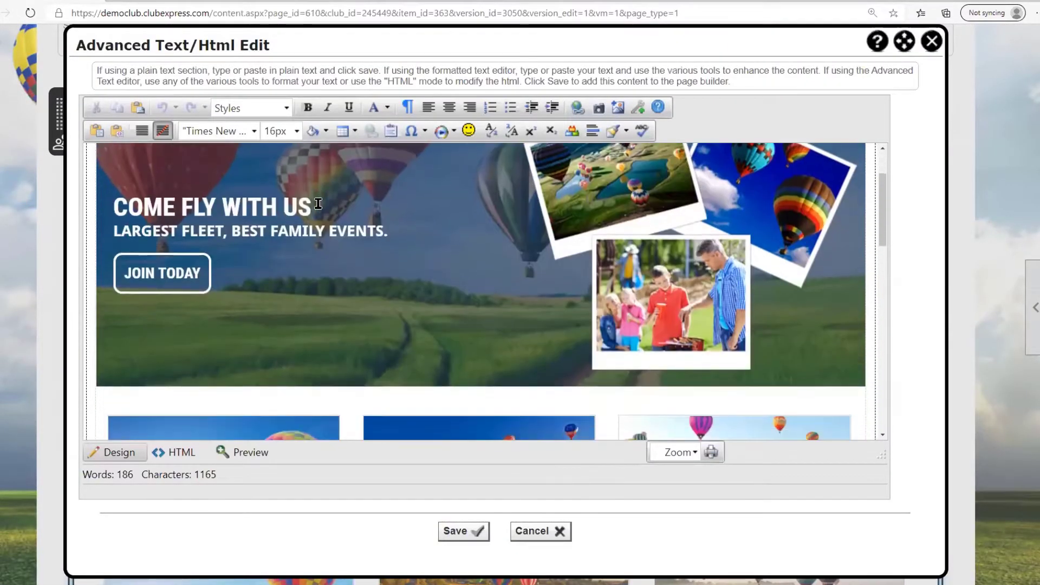
scroll(318, 203, "down", 5)
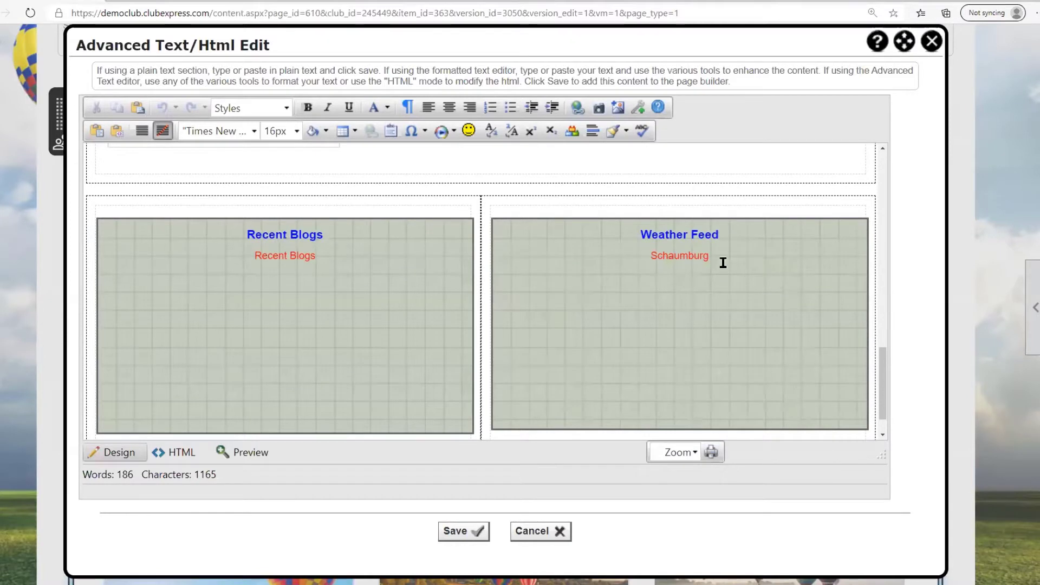
scroll(720, 261, "down", 1)
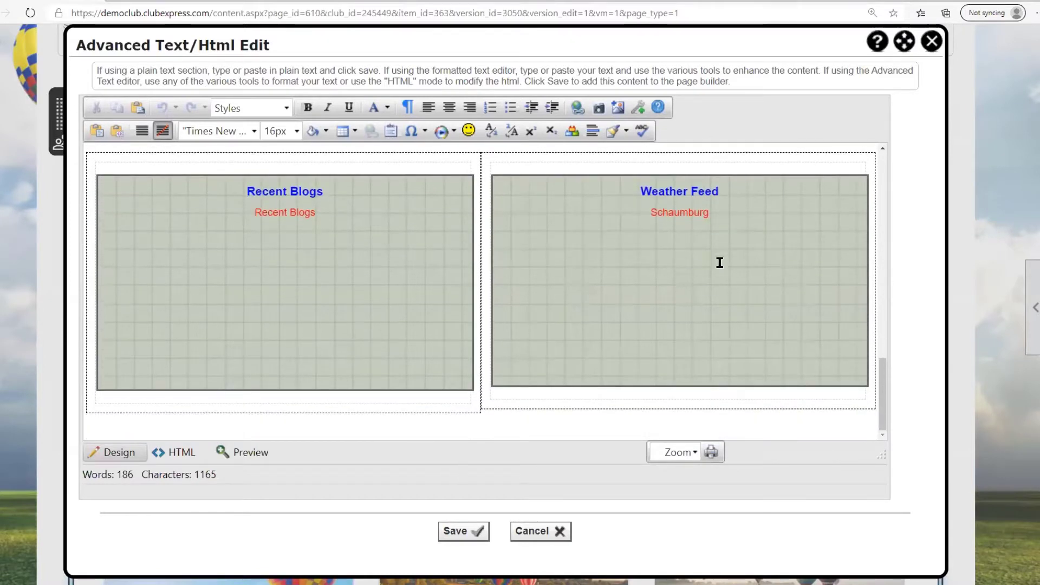
left_click(931, 43)
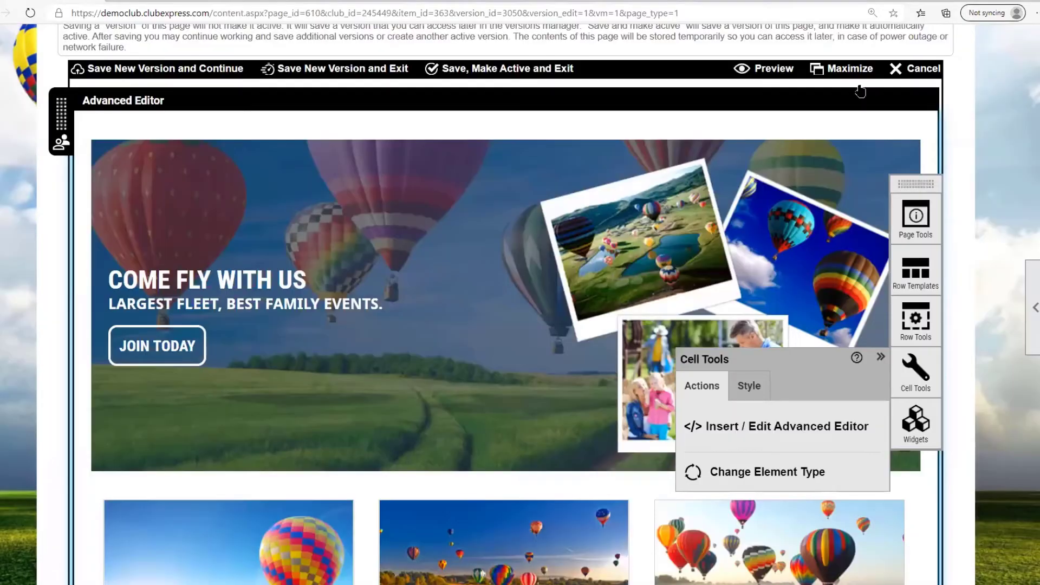
Open the Members Only cell in the Advanced Editor to view its content, and close it without saving
scroll(488, 286, "down", 5)
scroll(339, 259, "down", 20)
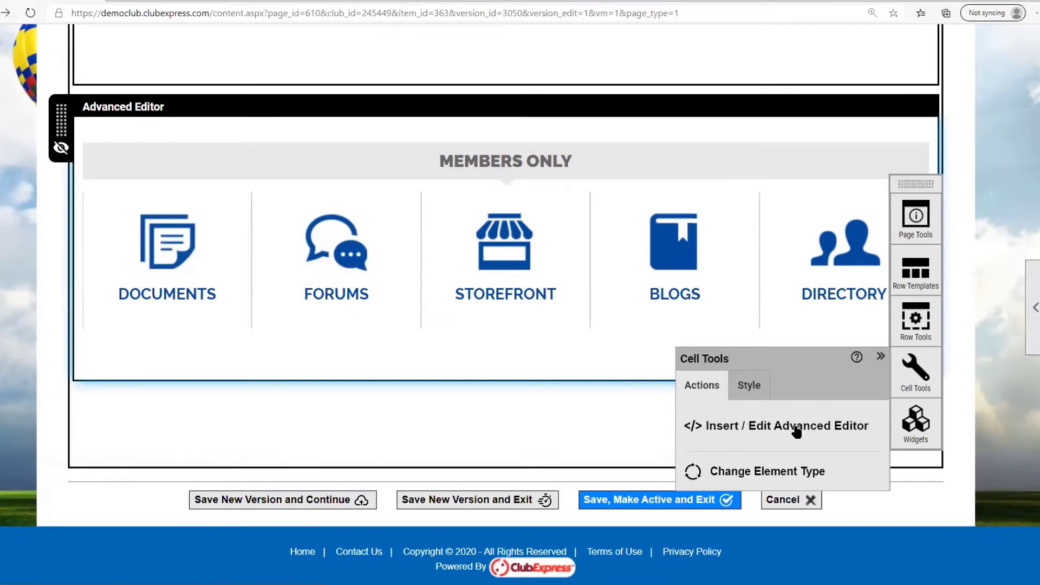
left_click(797, 428)
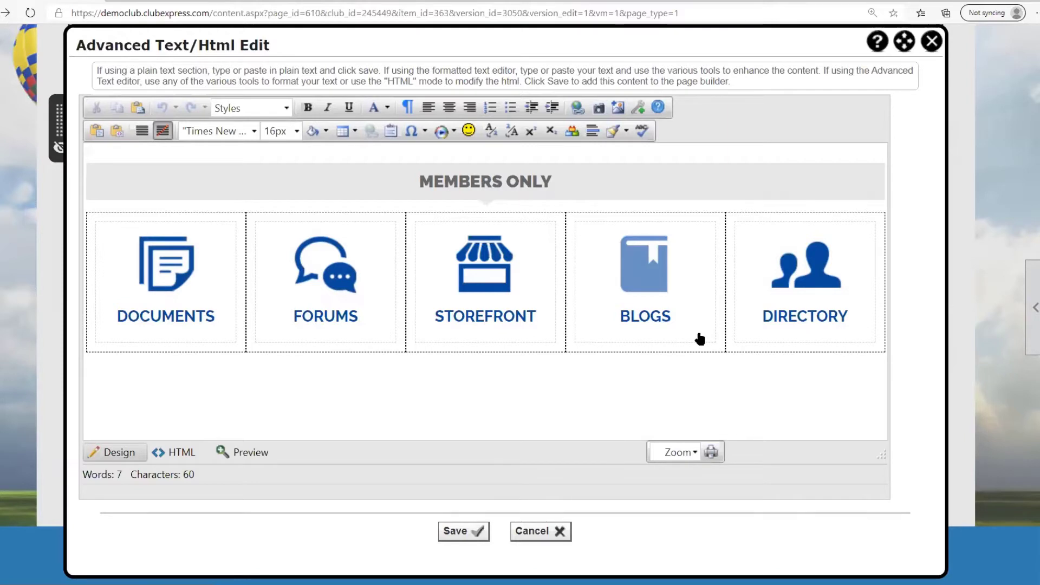
left_click(931, 42)
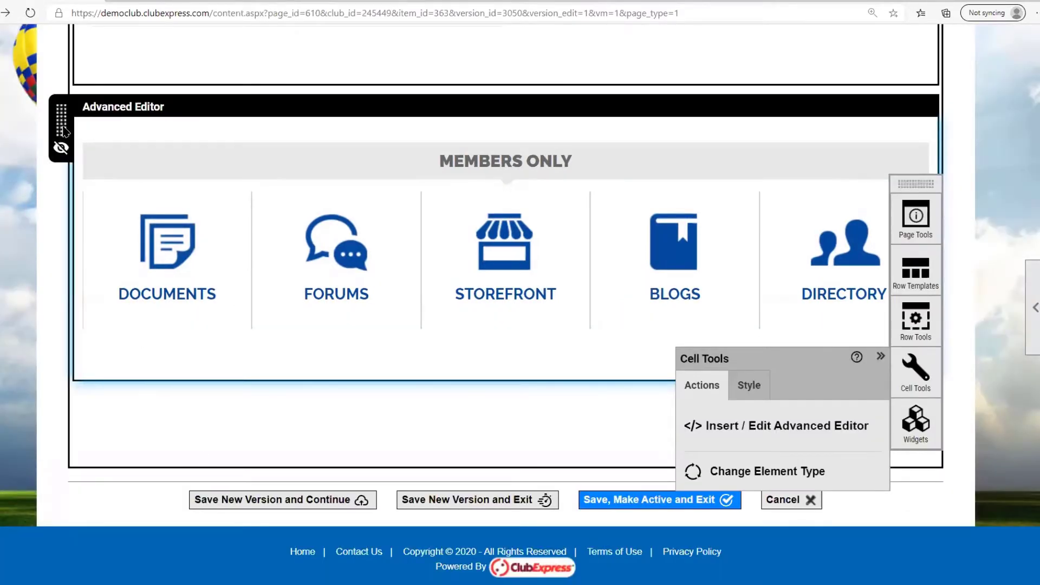
Leave the home page editor for the Control Panel and open the list of custom pages
scroll(269, 304, "up", 12)
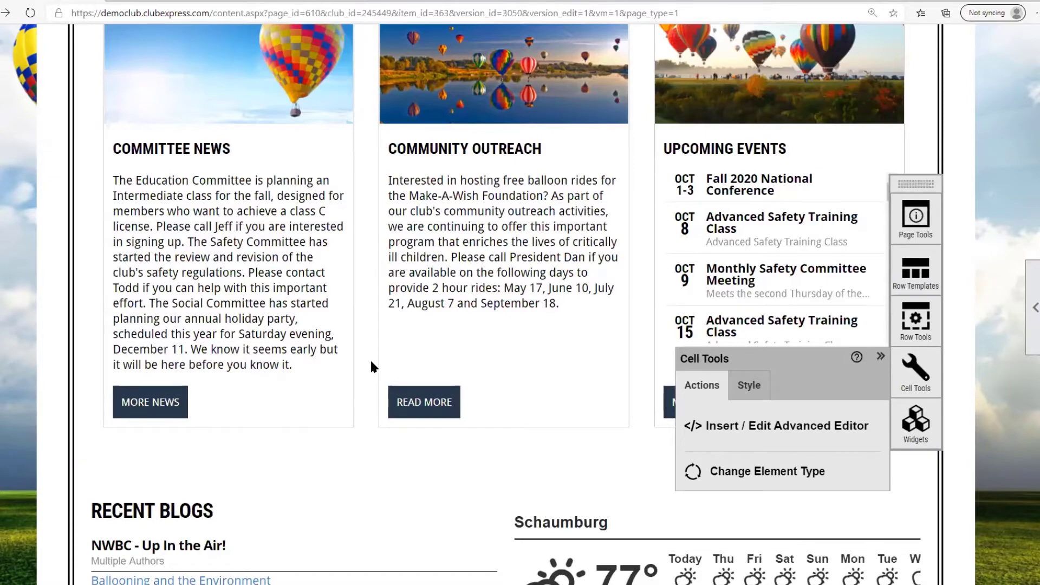
scroll(371, 365, "down", 5)
scroll(336, 366, "up", 14)
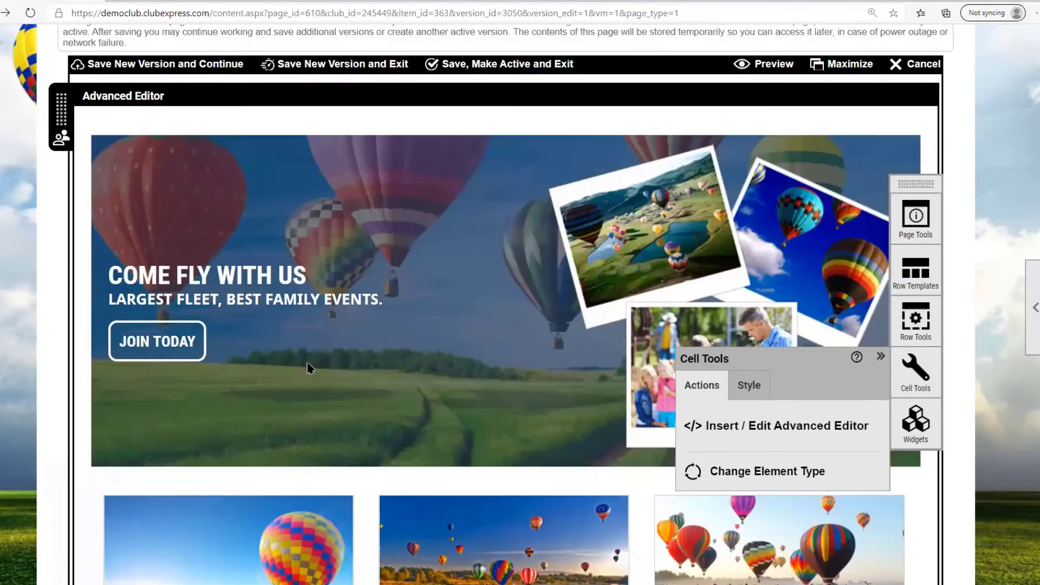
scroll(309, 368, "up", 3)
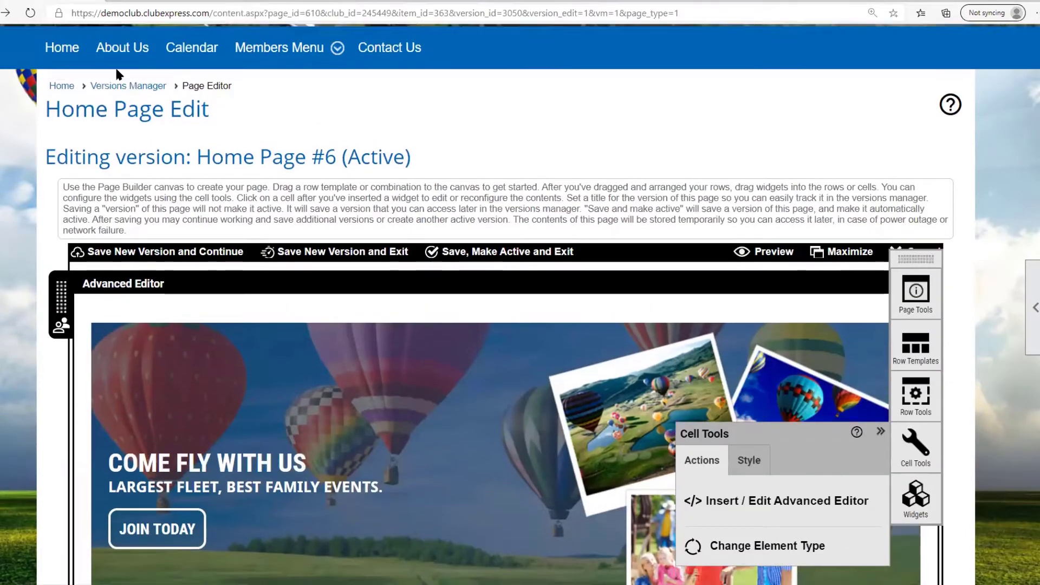
scroll(116, 70, "up", 5)
left_click(84, 42)
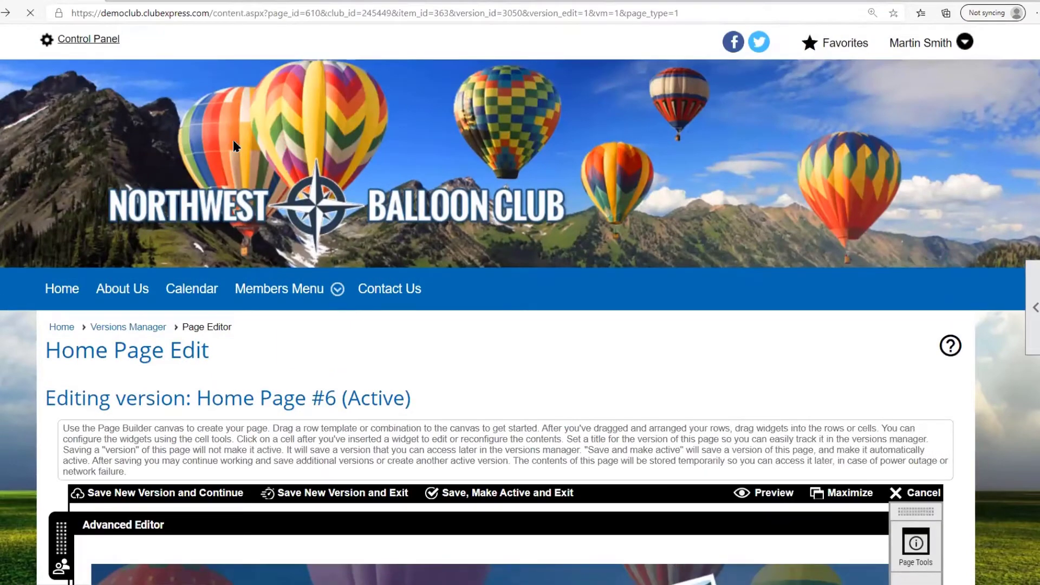
scroll(475, 276, "down", 6)
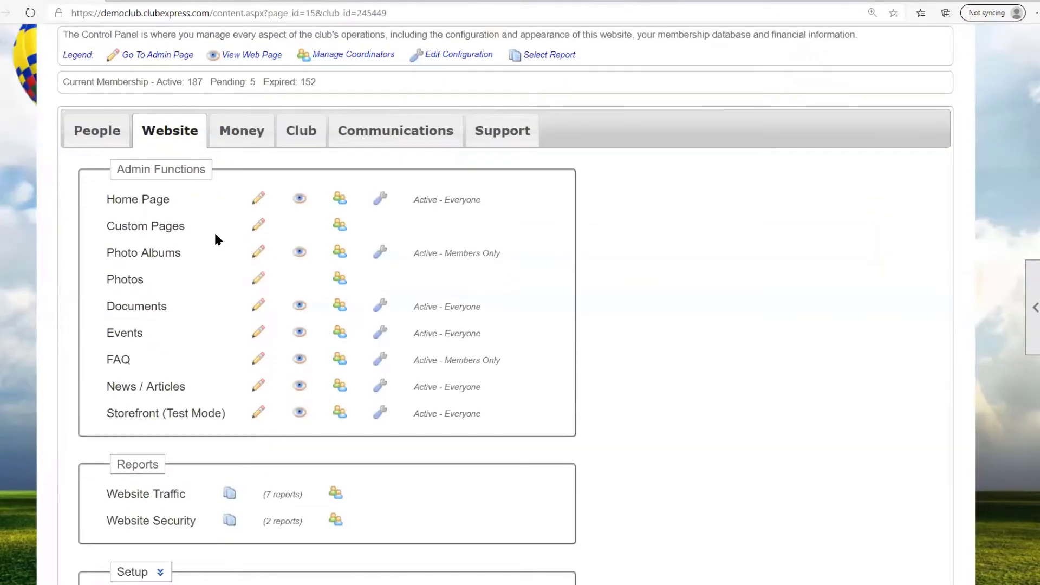
left_click(167, 226)
Edit the custom page "A Demo - Advanced Content Editor" and open its content in the Advanced Editor
scroll(717, 294, "down", 5)
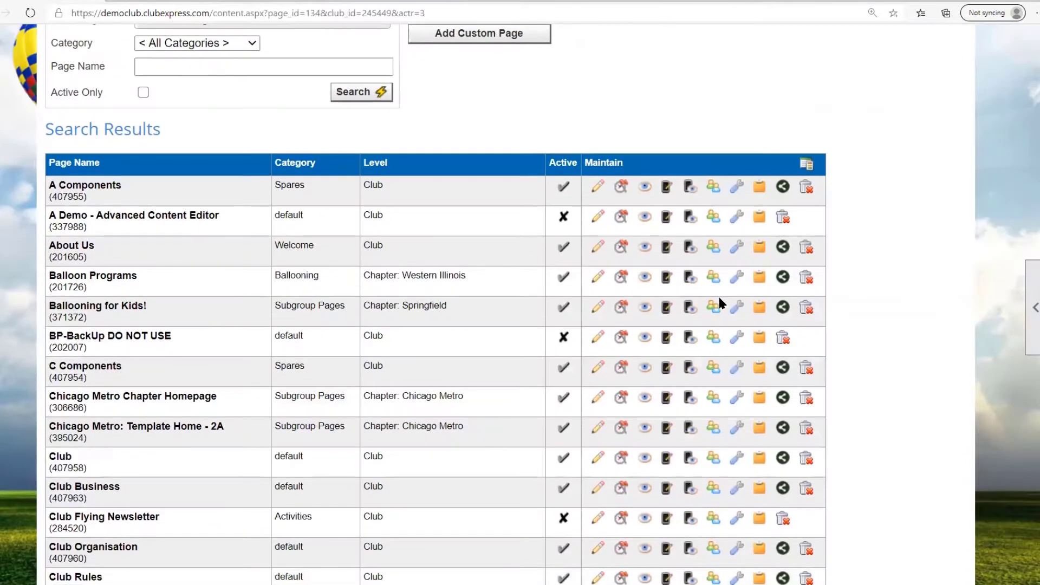
left_click(598, 217)
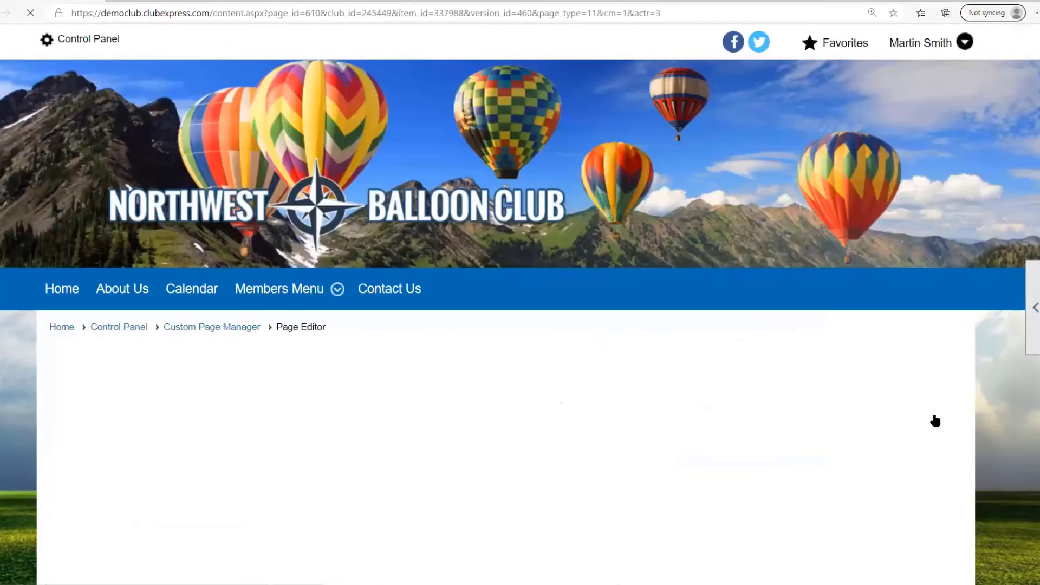
scroll(999, 398, "down", 9)
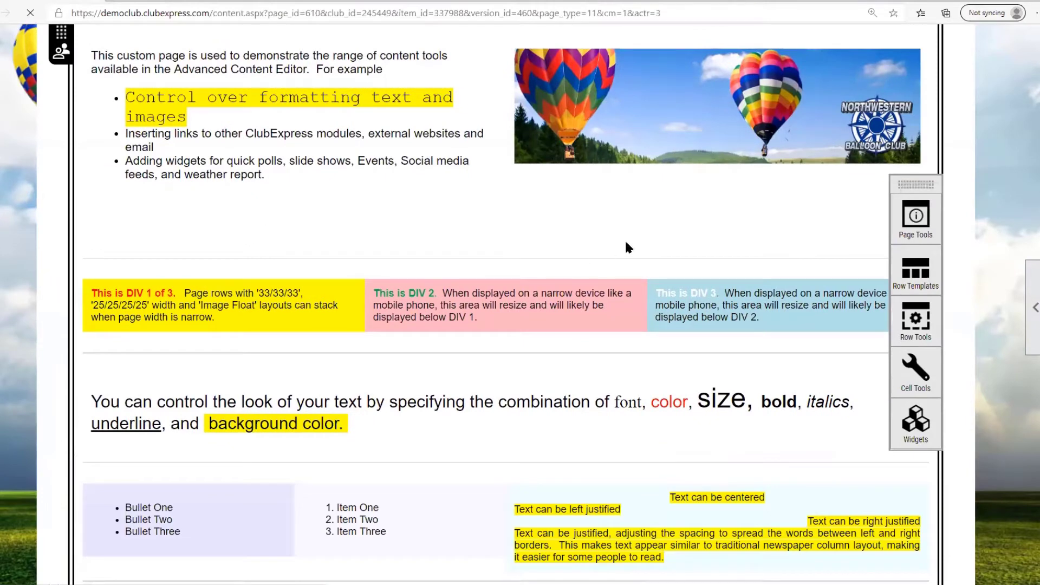
left_click(627, 243)
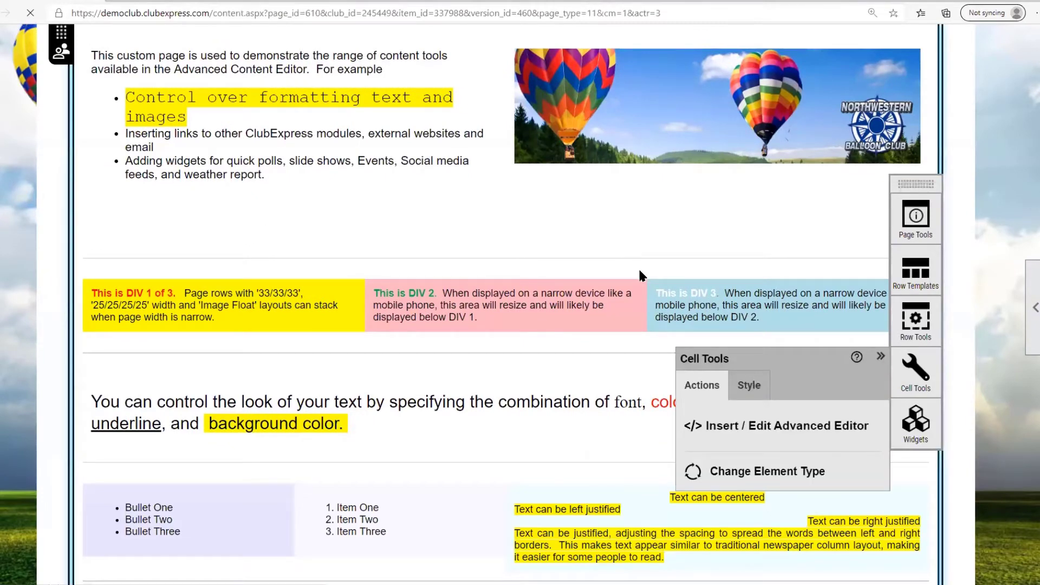
left_click(777, 426)
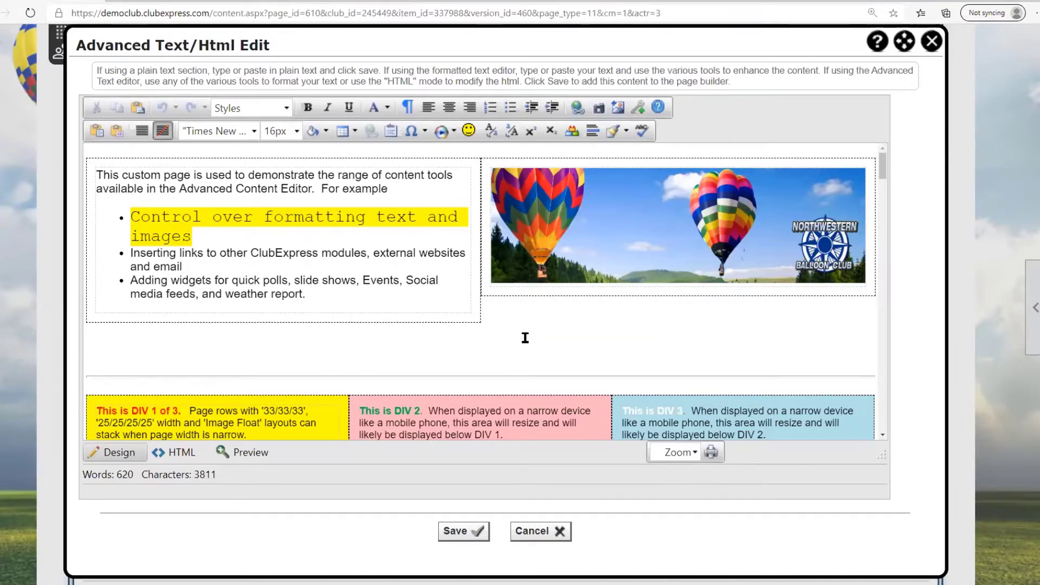
Examine the page's text formatting, list, symbol and group box samples, and cancel the editor without saving
scroll(525, 337, "down", 3)
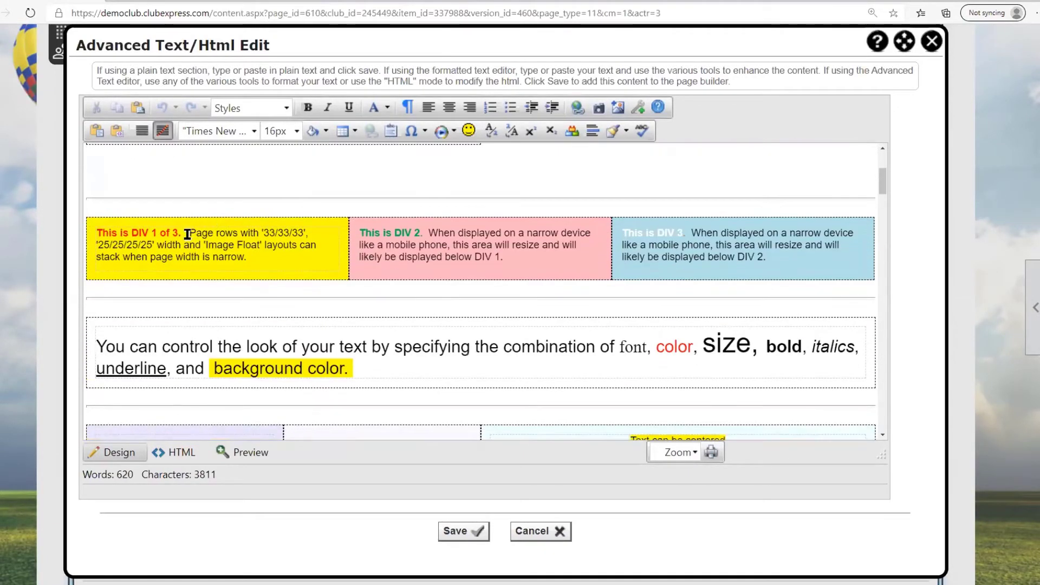
left_click(259, 358)
scroll(547, 341, "down", 3)
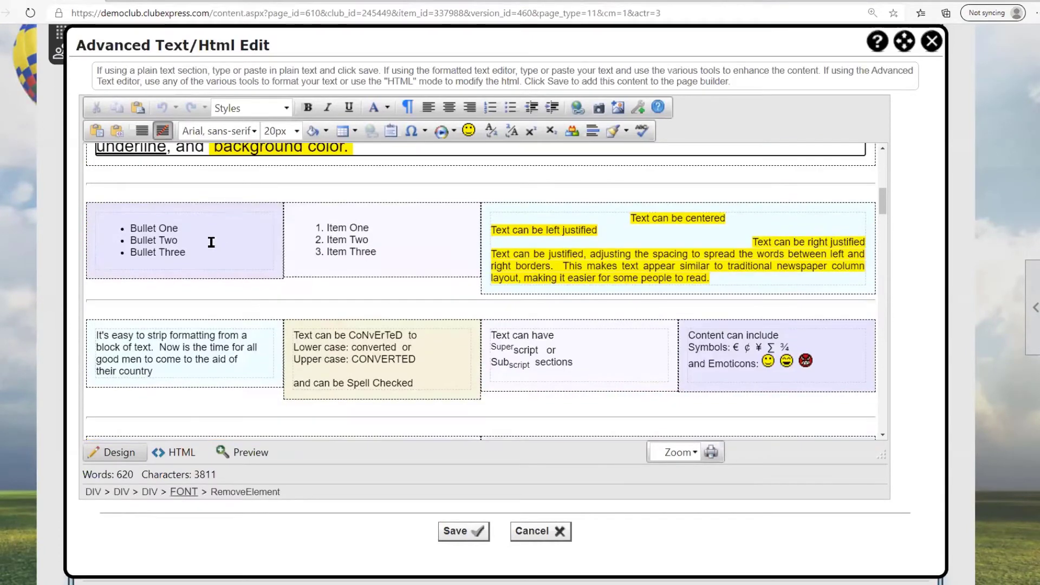
left_click(209, 240)
left_click(242, 334)
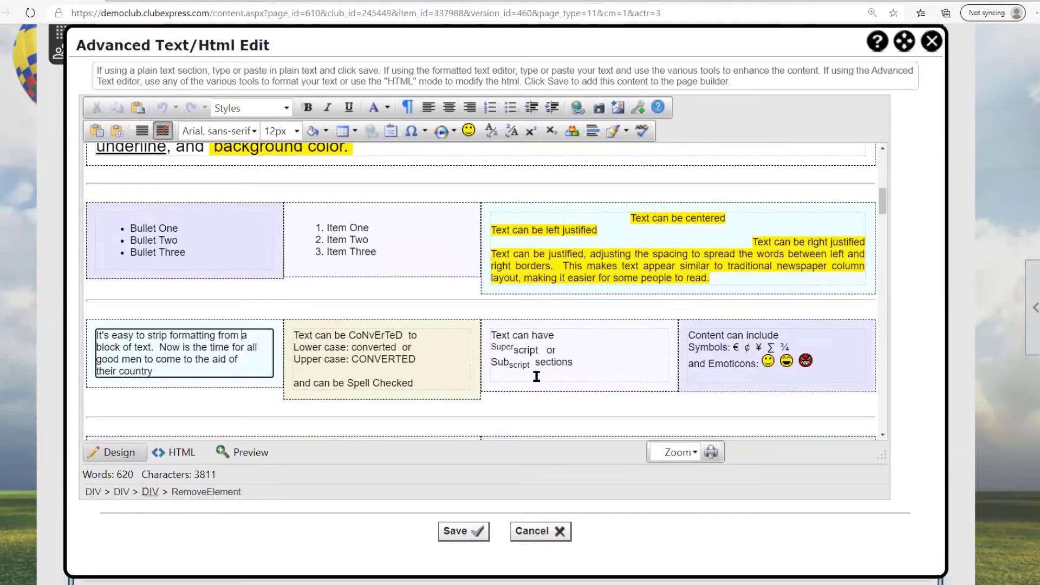
scroll(536, 376, "down", 3)
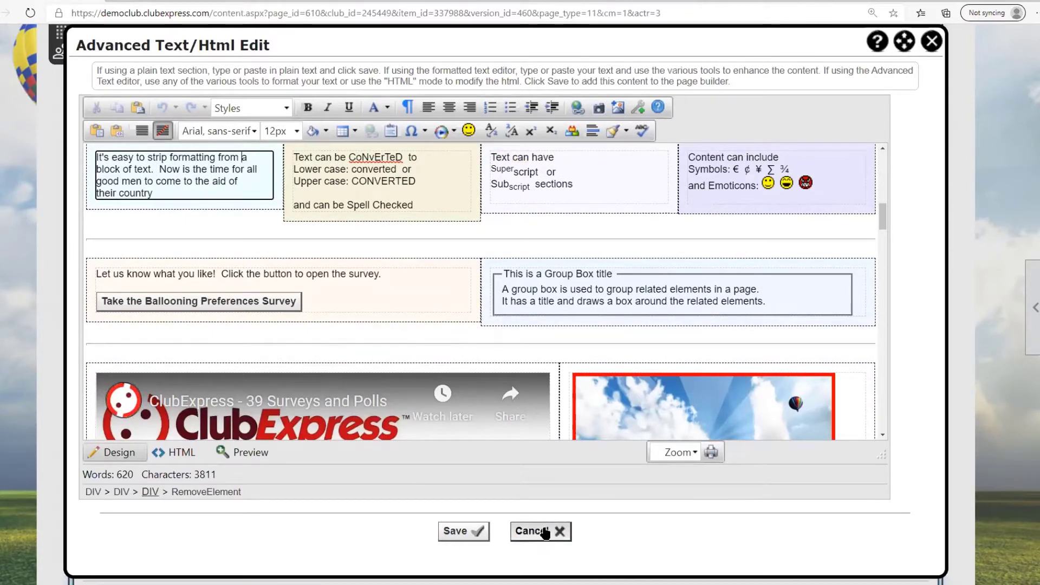
left_click(548, 534)
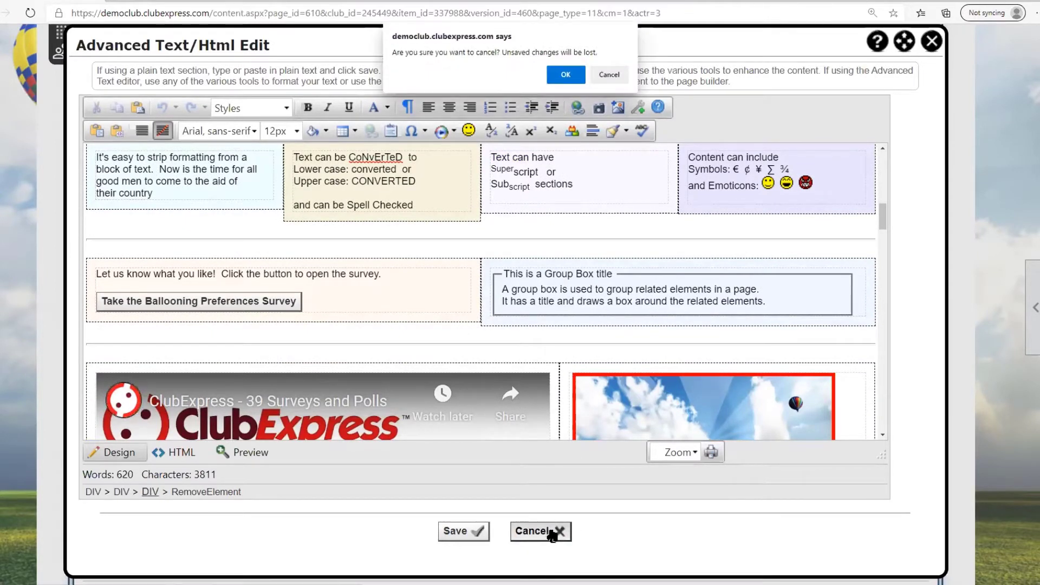
left_click(561, 74)
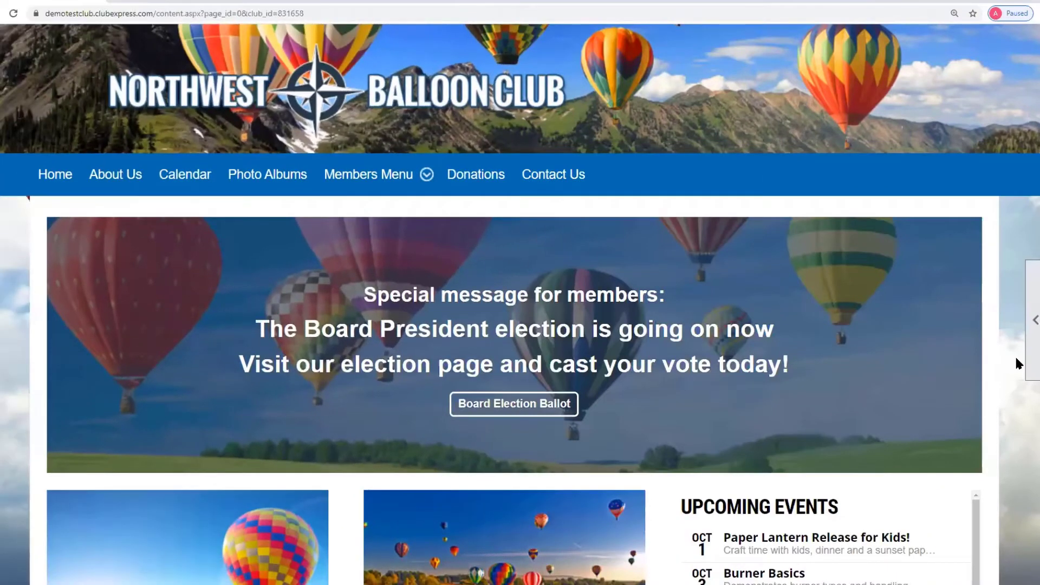
scroll(1017, 360, "down", 1)
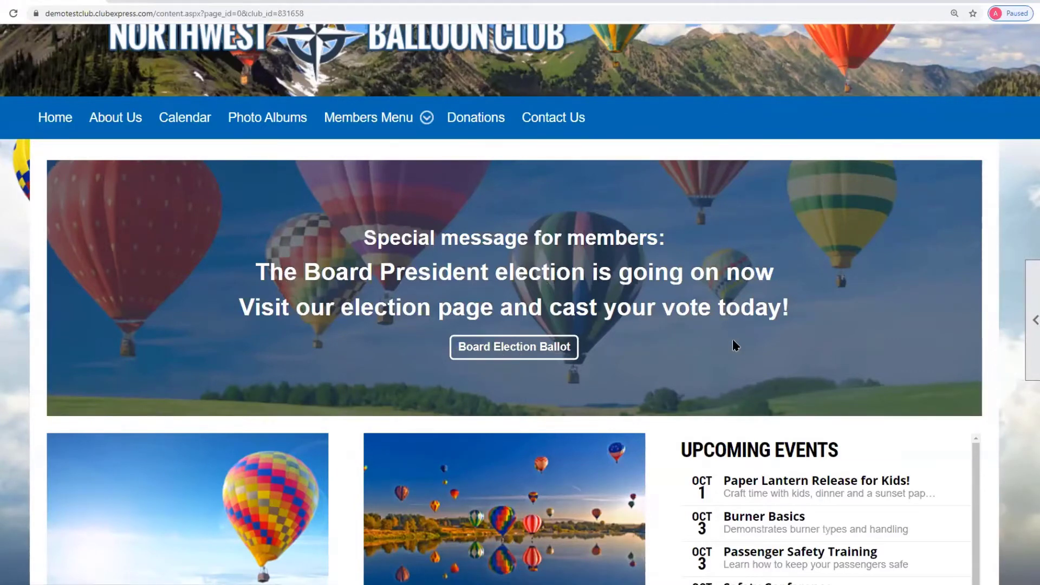
Open the home page's Versions Manager and edit the active main home page version, Launch Version #7
scroll(732, 340, "up", 3)
left_click(1028, 296)
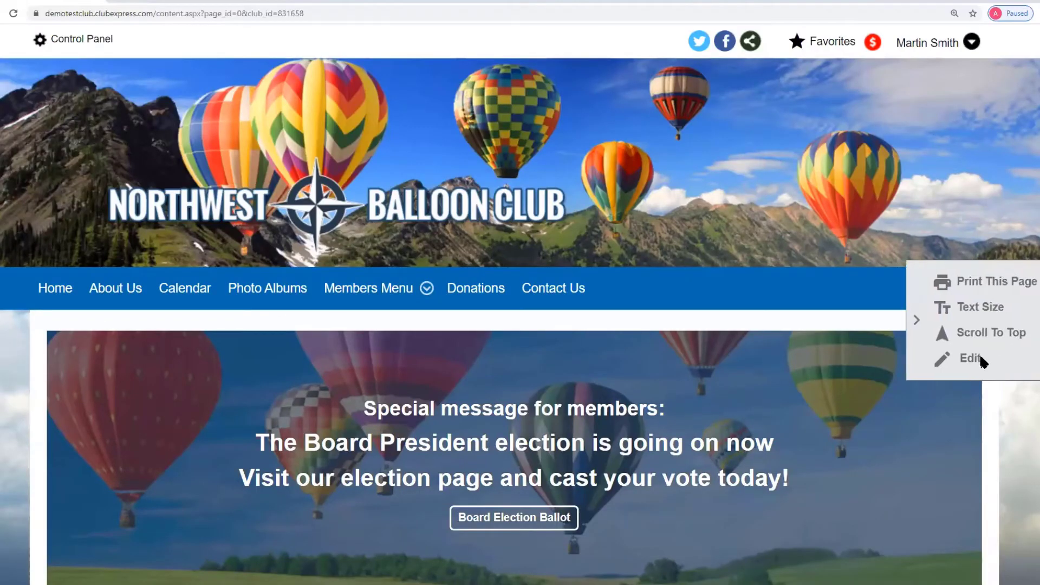
left_click(979, 355)
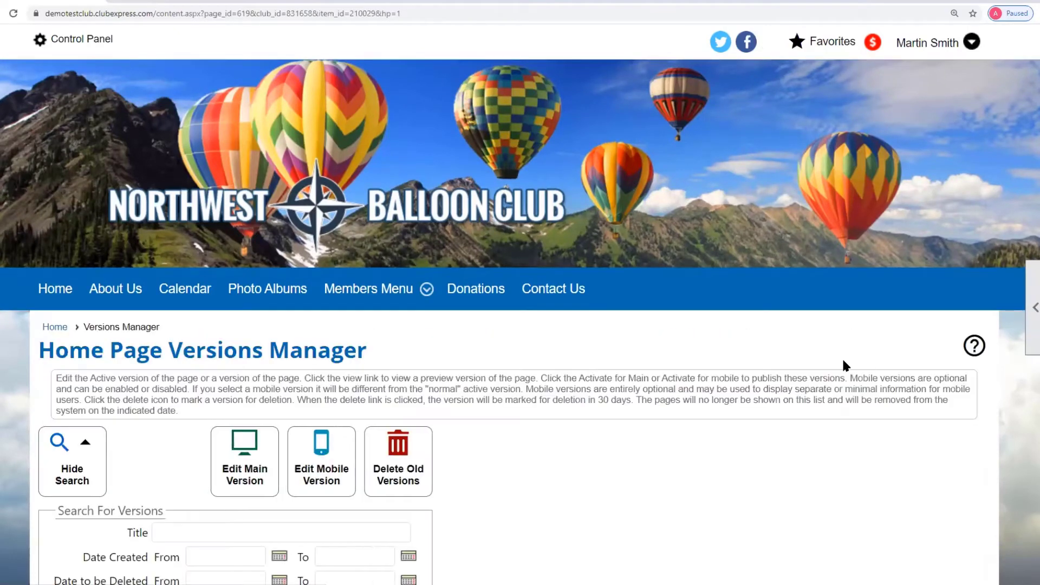
scroll(842, 357, "down", 9)
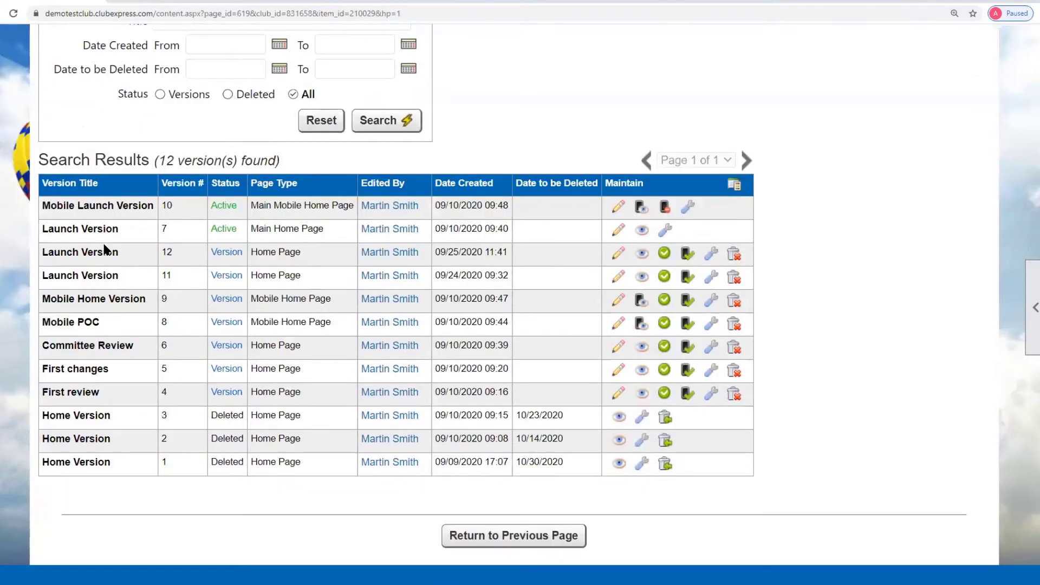
left_click(620, 233)
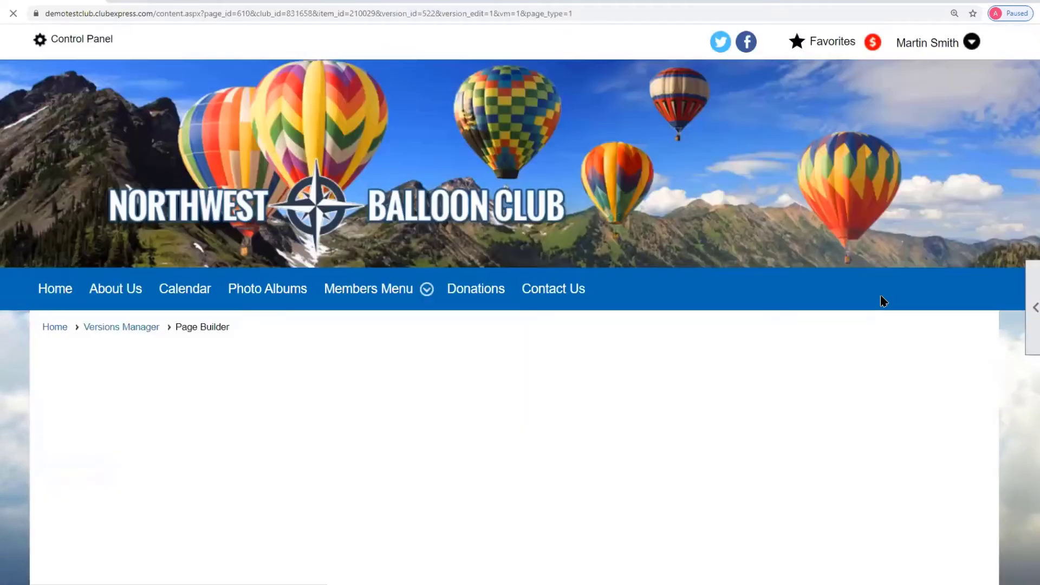
Examine the home page rows and their visibility icons, from the Come Fly With Us banner to the Members Only row
scroll(869, 291, "down", 6)
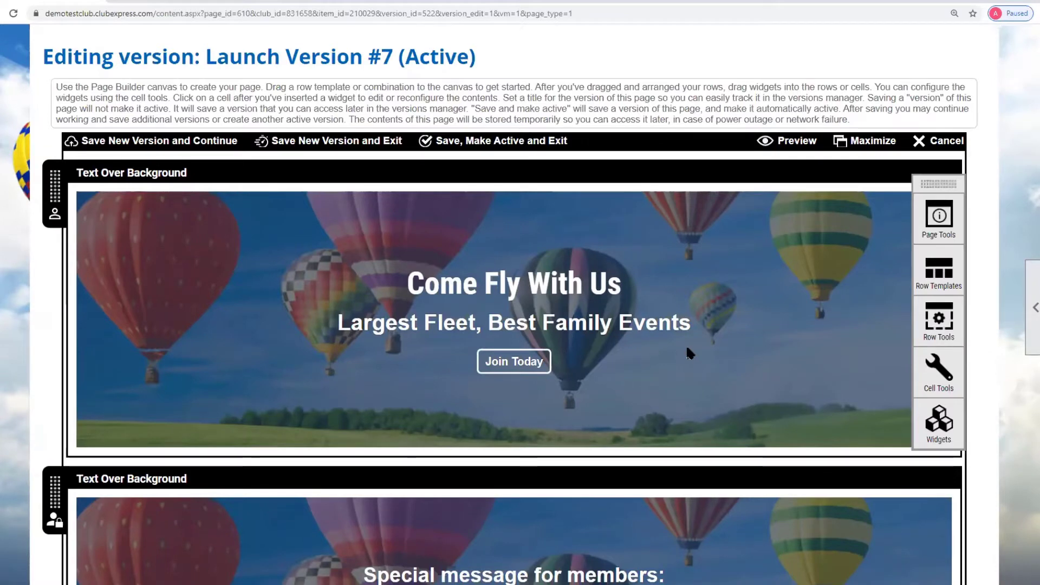
scroll(562, 361, "down", 6)
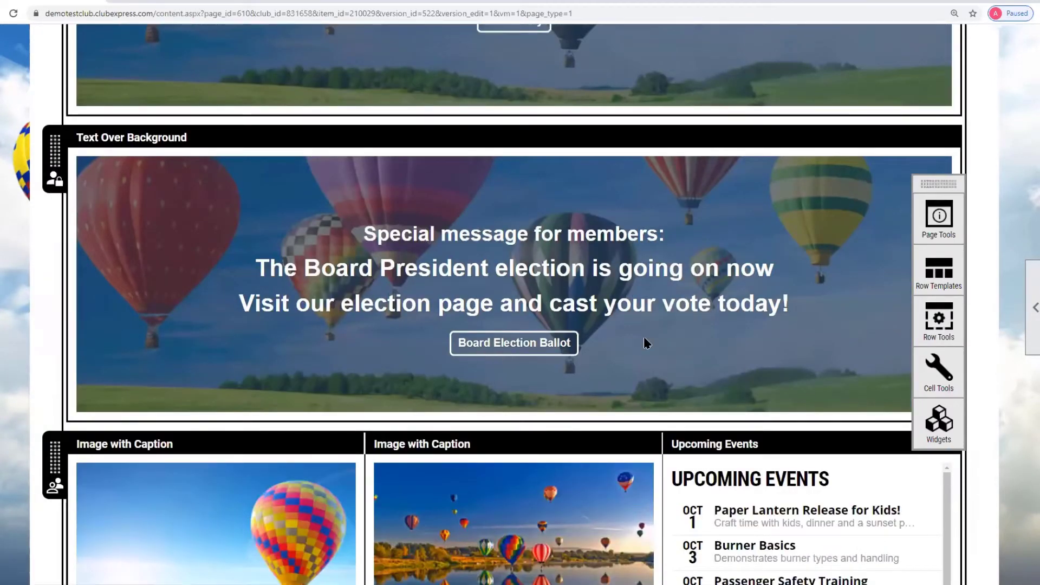
scroll(642, 336, "down", 5)
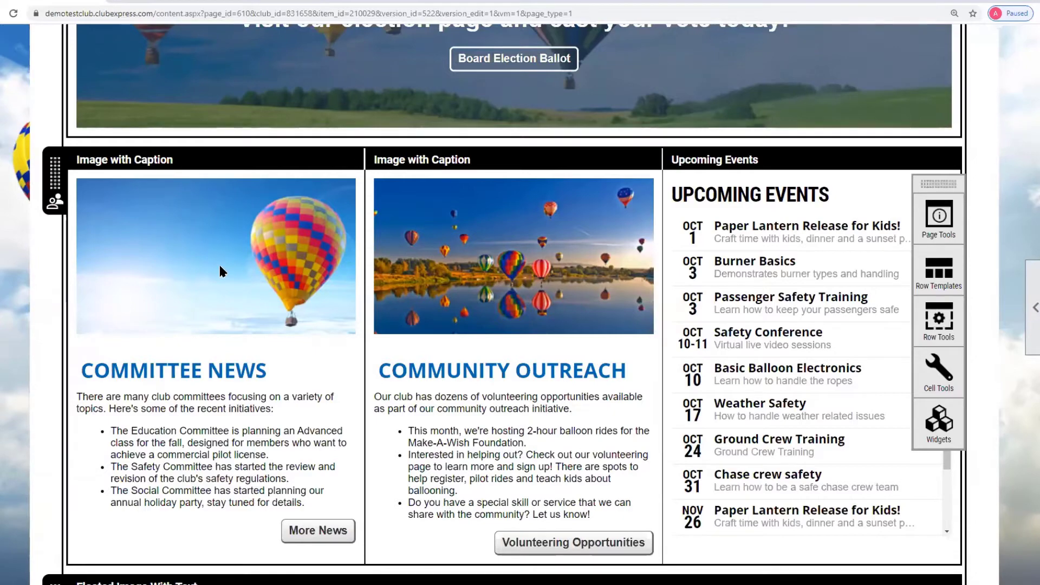
scroll(220, 269, "down", 7)
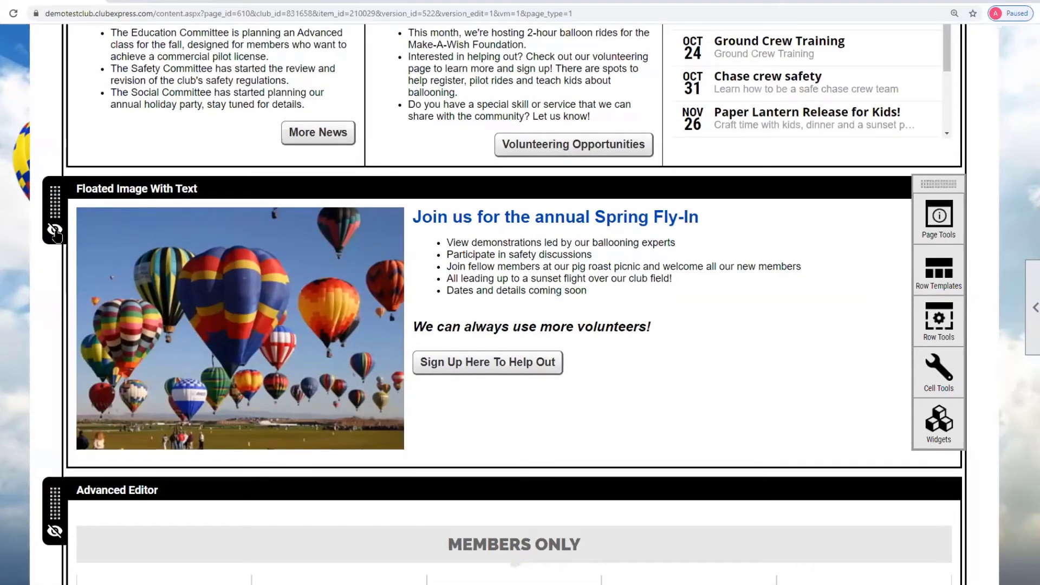
scroll(58, 255, "down", 3)
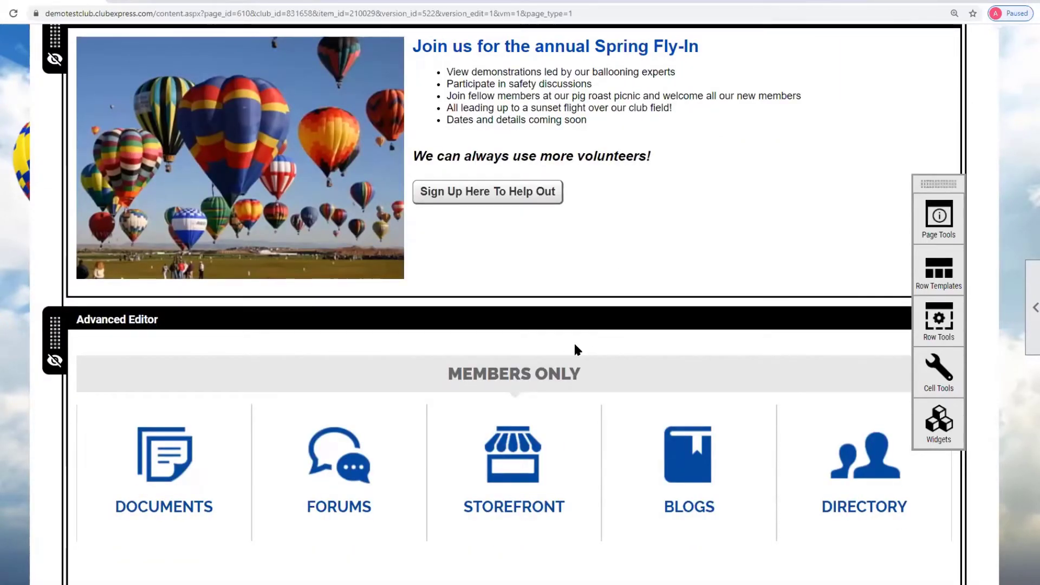
scroll(139, 253, "up", 2)
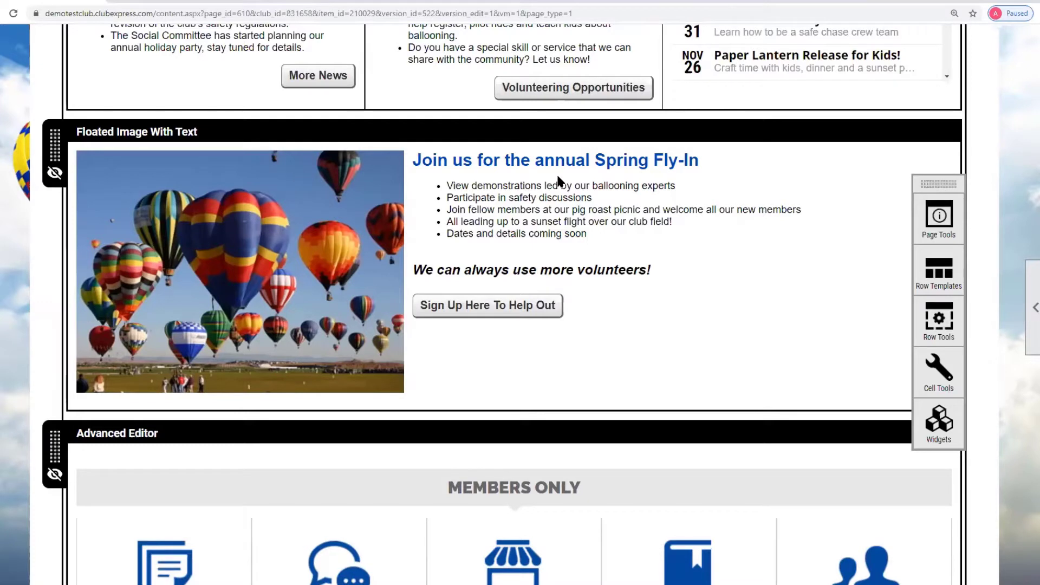
View the Spring Fly-In row's future visibility settings and its cell tools, then close them without changes
left_click(506, 198)
left_click(783, 518)
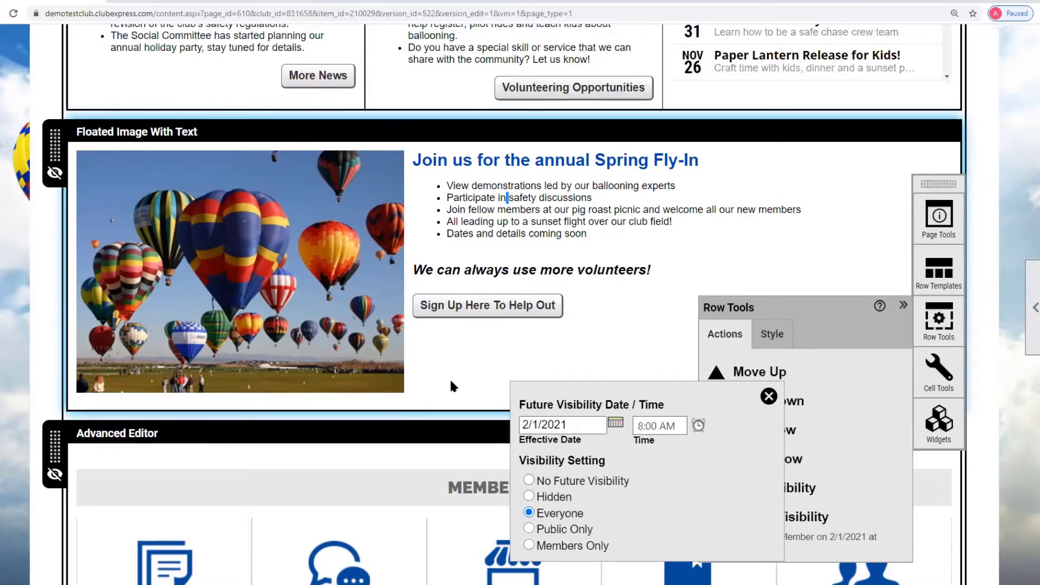
left_click(638, 319)
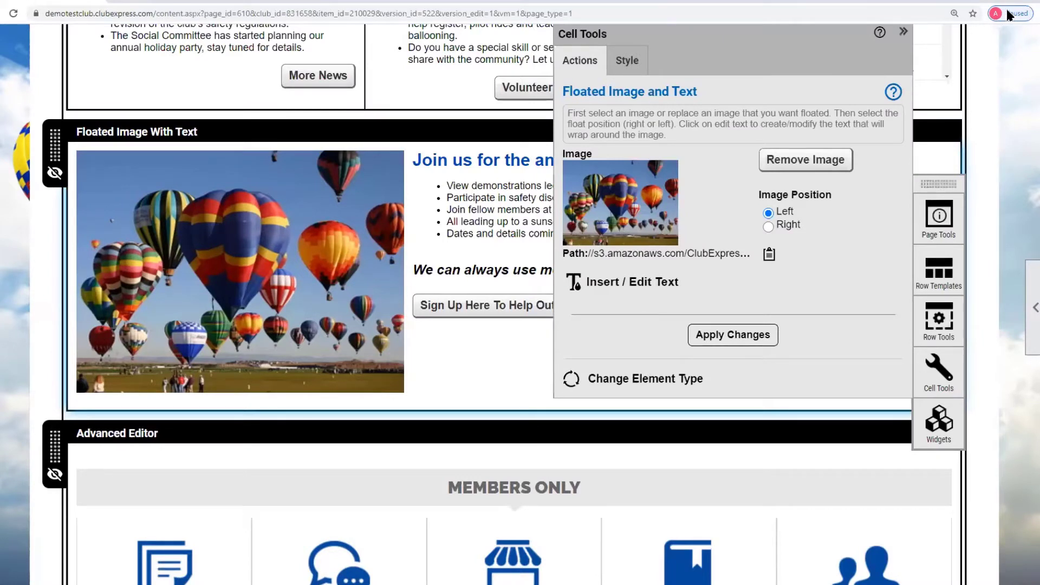
left_click(904, 34)
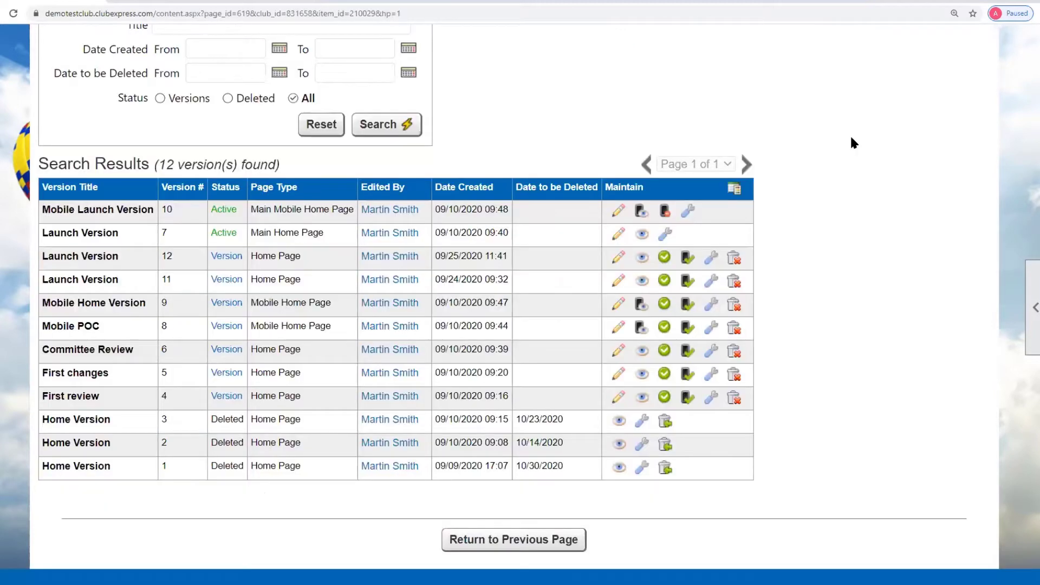
Go to the Control Panel and open the Custom Page Manager to browse the list of custom pages
left_click(81, 39)
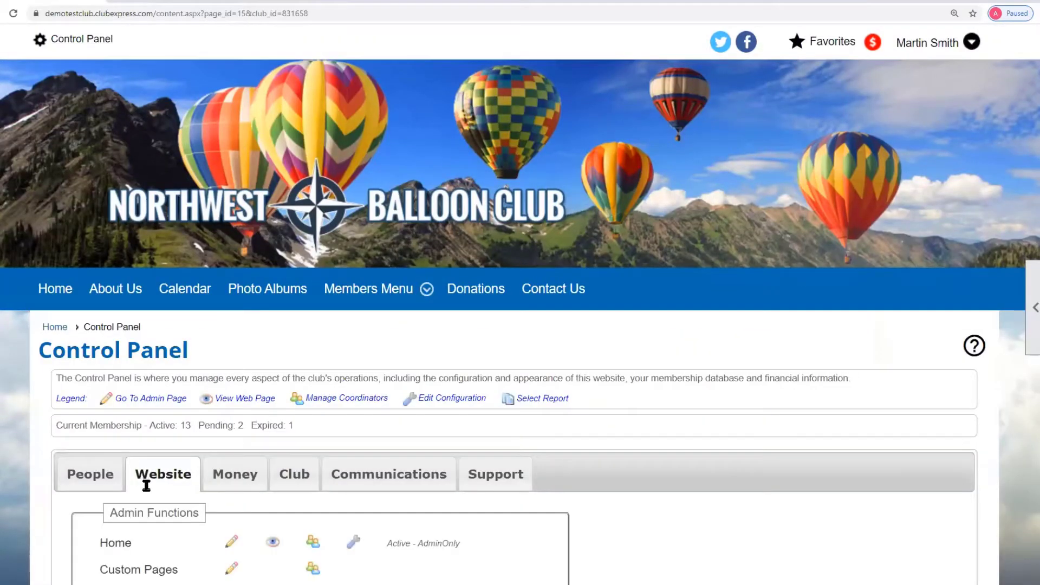
scroll(199, 458, "down", 4)
left_click(152, 343)
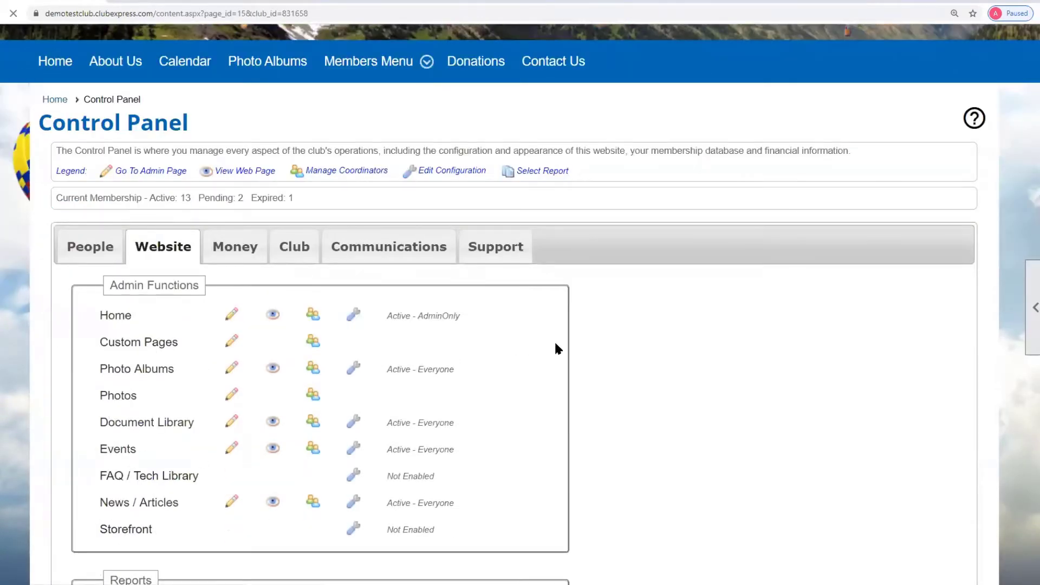
scroll(770, 316, "down", 8)
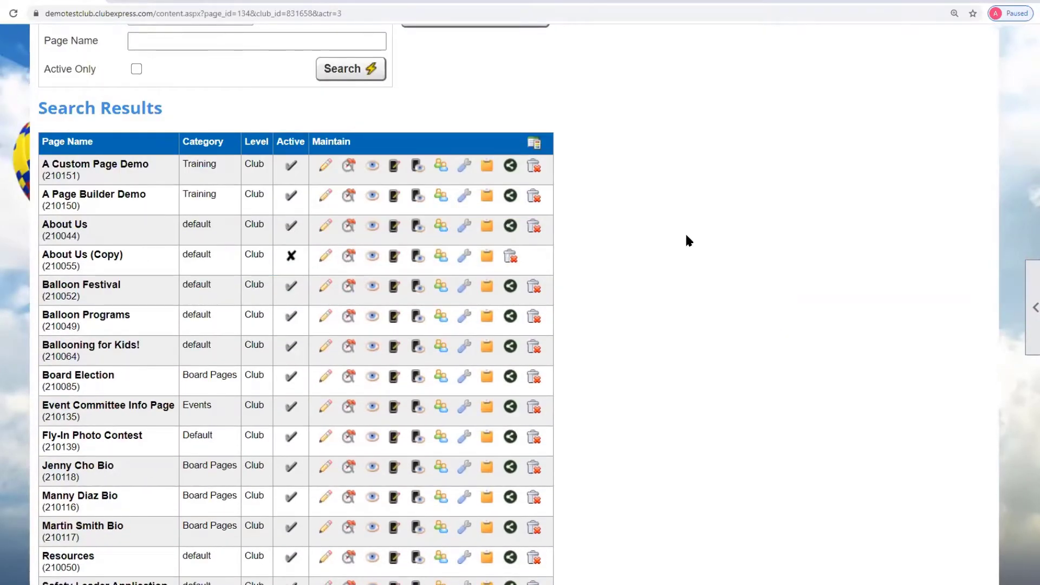
scroll(771, 322, "up", 3)
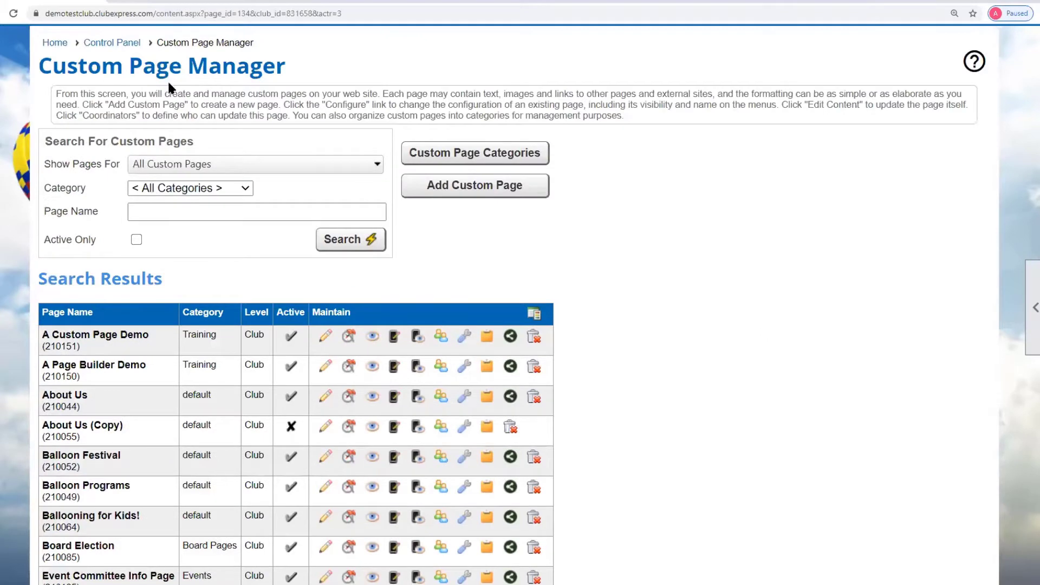
scroll(644, 363, "down", 4)
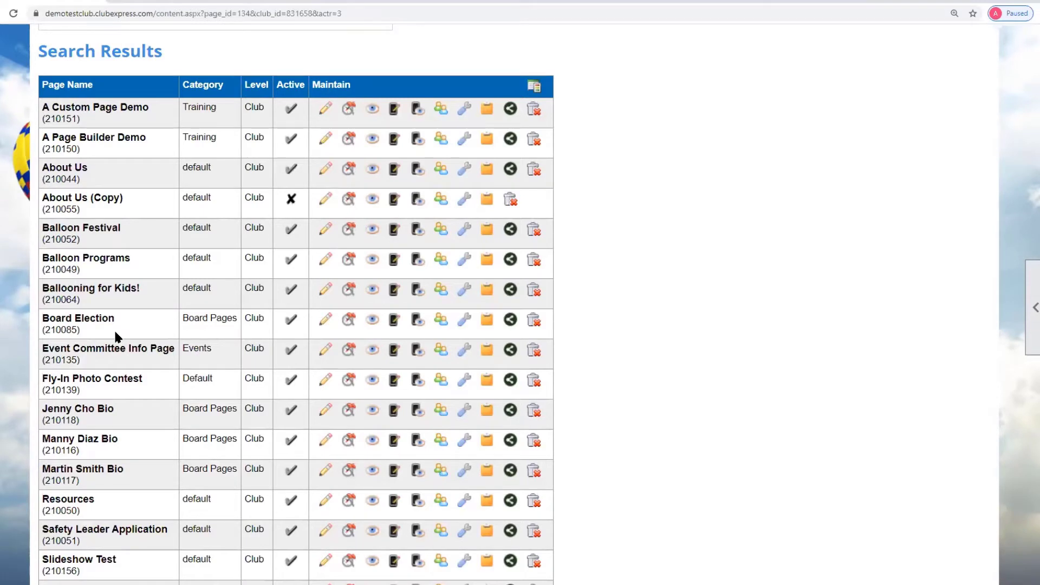
Open the Board Election page's Versions Manager, and request deletion of the Board Election Review 2 version but dismiss the confirmation
left_click(350, 320)
scroll(658, 325, "down", 6)
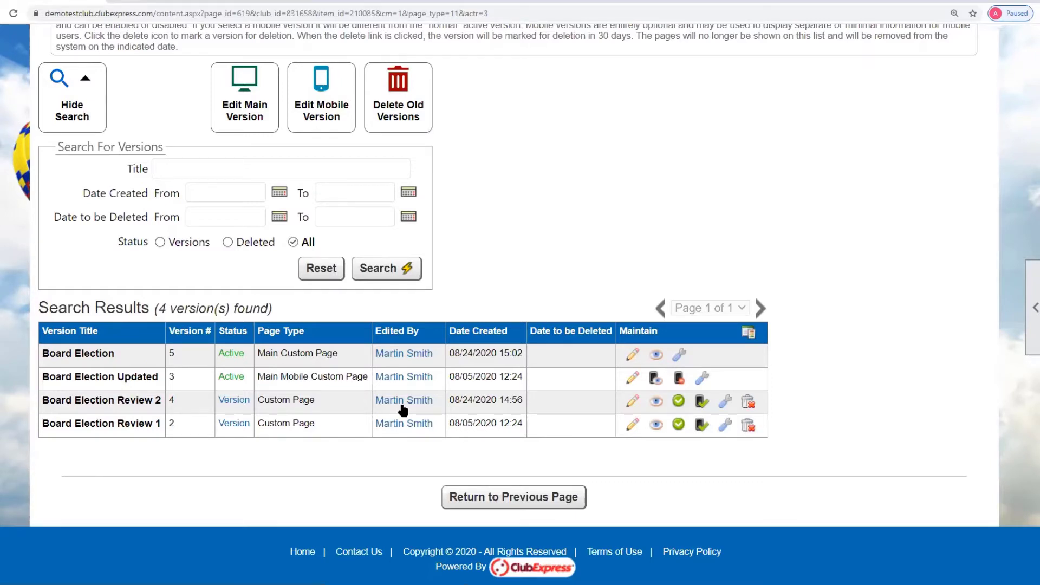
left_click(748, 402)
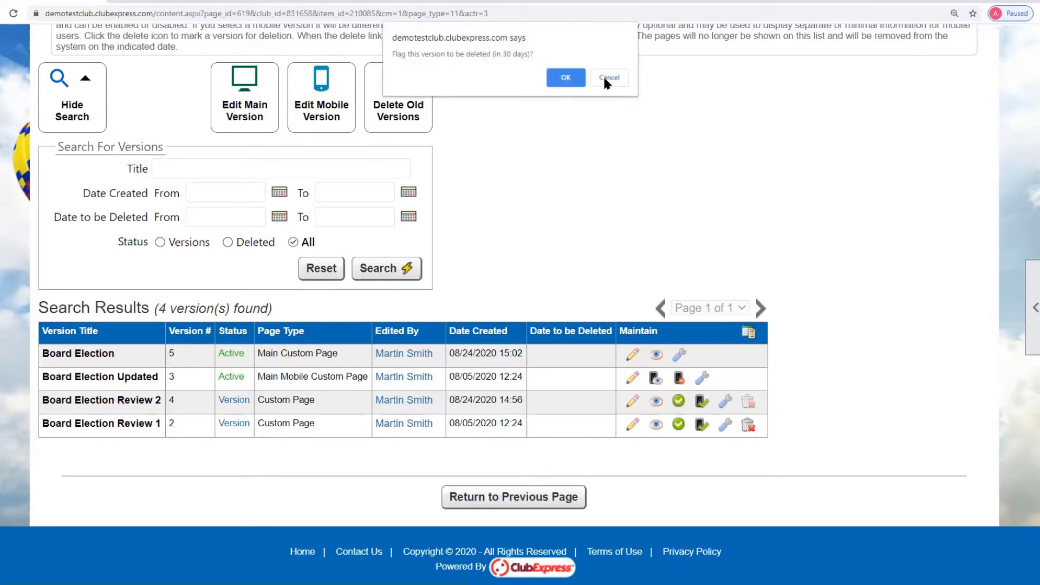
left_click(570, 78)
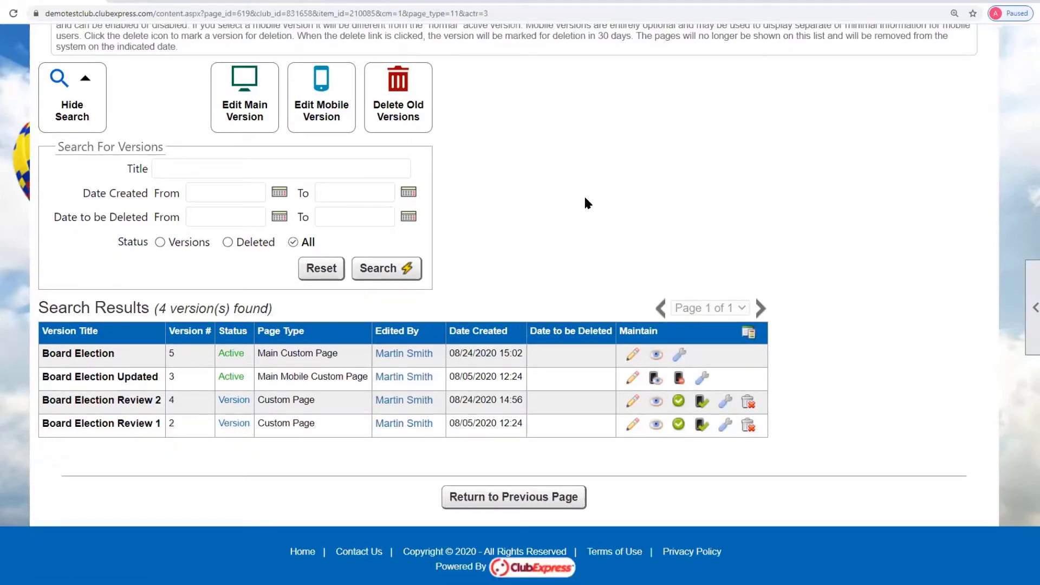
Return from the Board Election versions to the Custom Page Manager
scroll(406, 211, "up", 6)
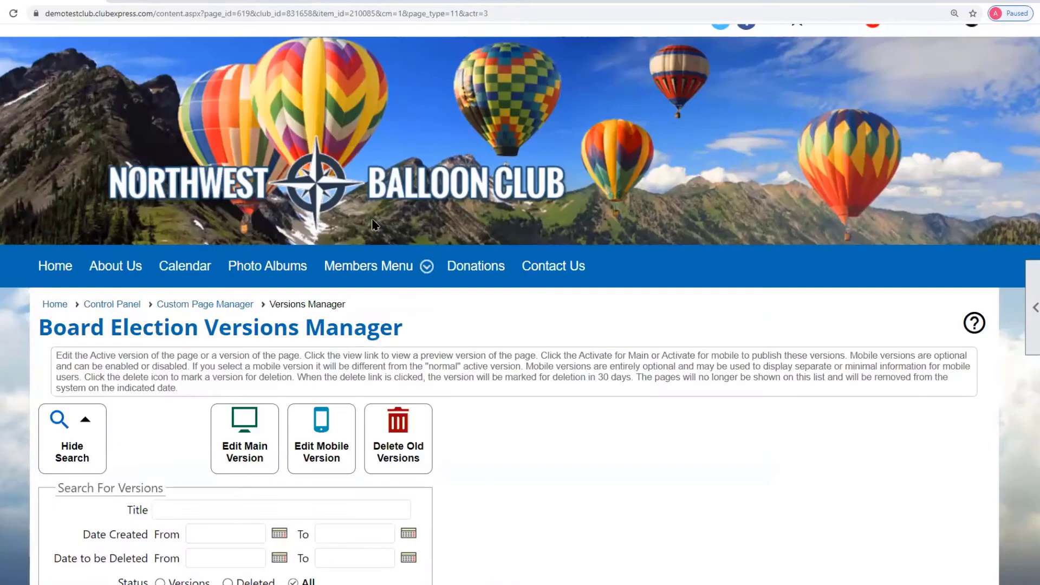
left_click(170, 312)
scroll(675, 402, "down", 6)
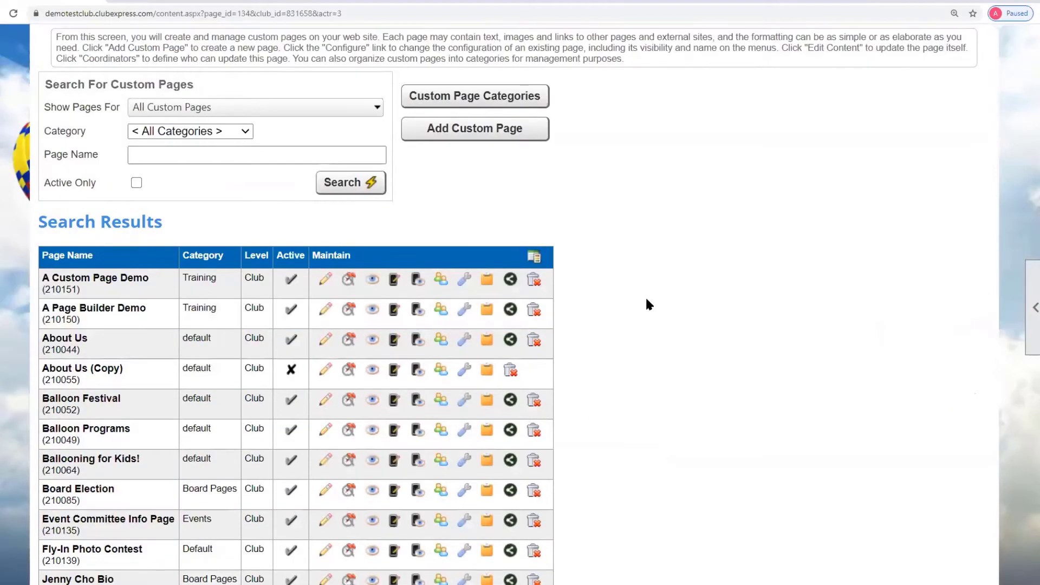
Add a custom page with "A New Page Demo" as both its page name and menu text
left_click(480, 132)
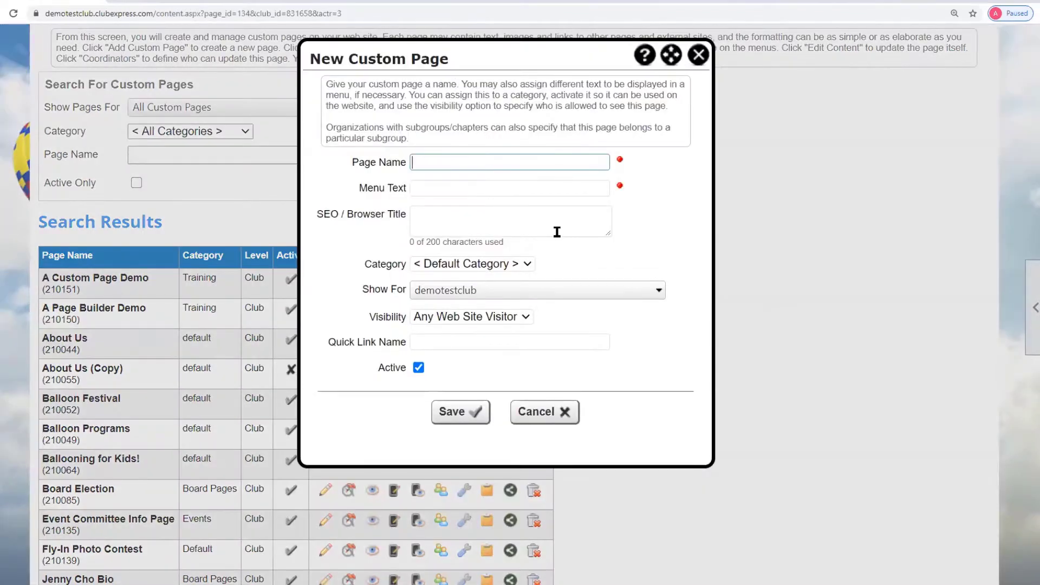
left_click(425, 162)
type("A")
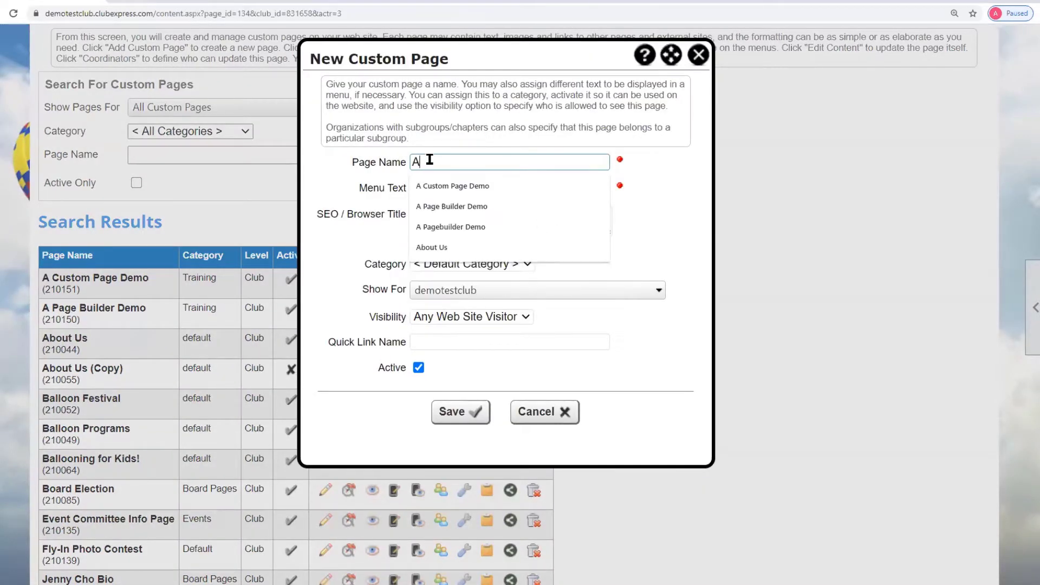
type(" New")
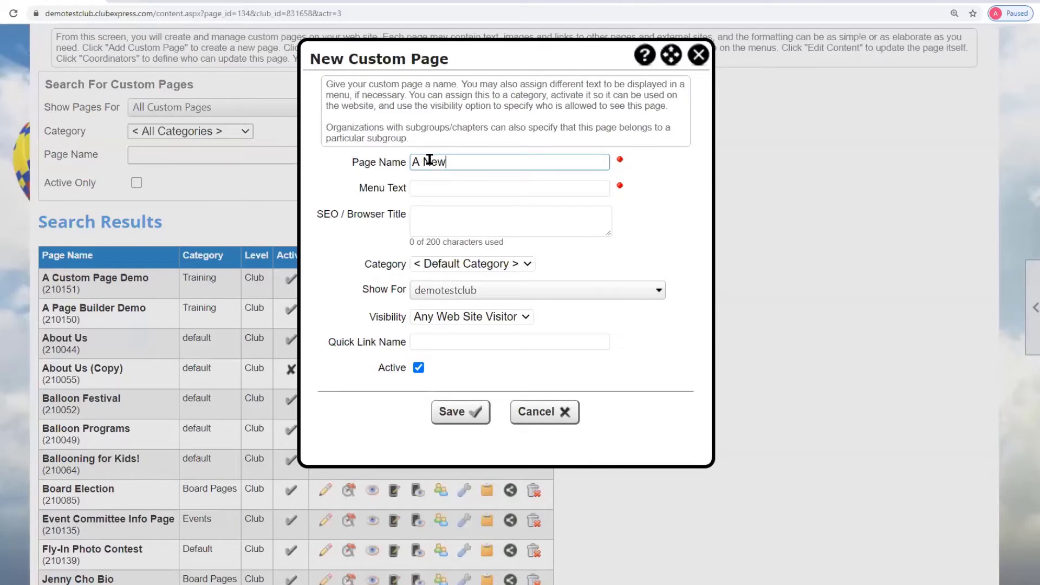
type(" Page Demo")
left_click(424, 188)
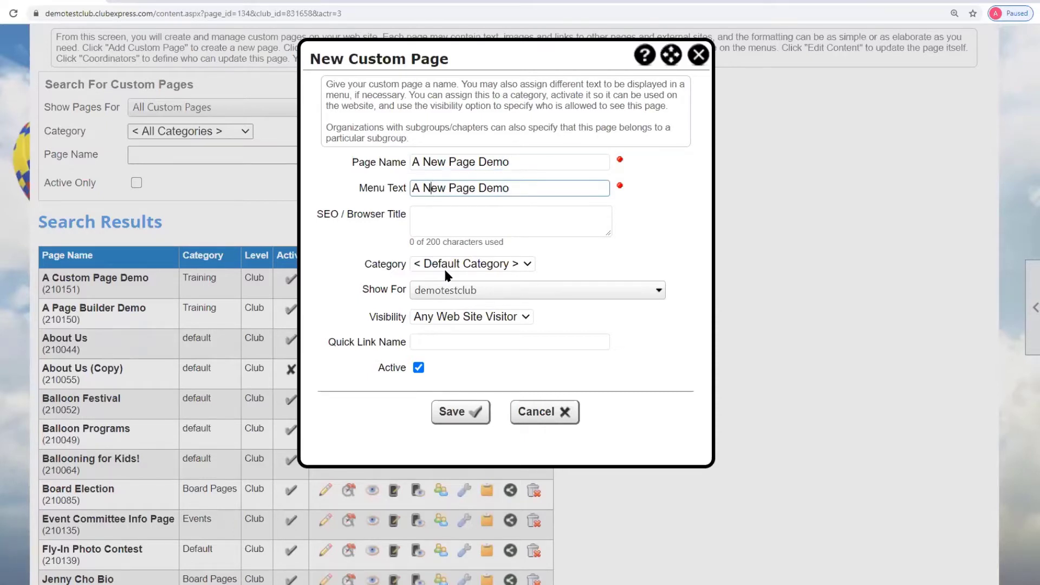
Assign the new page to the Training category, keep its visibility at Any Web Site Visitor, and save it
left_click(452, 267)
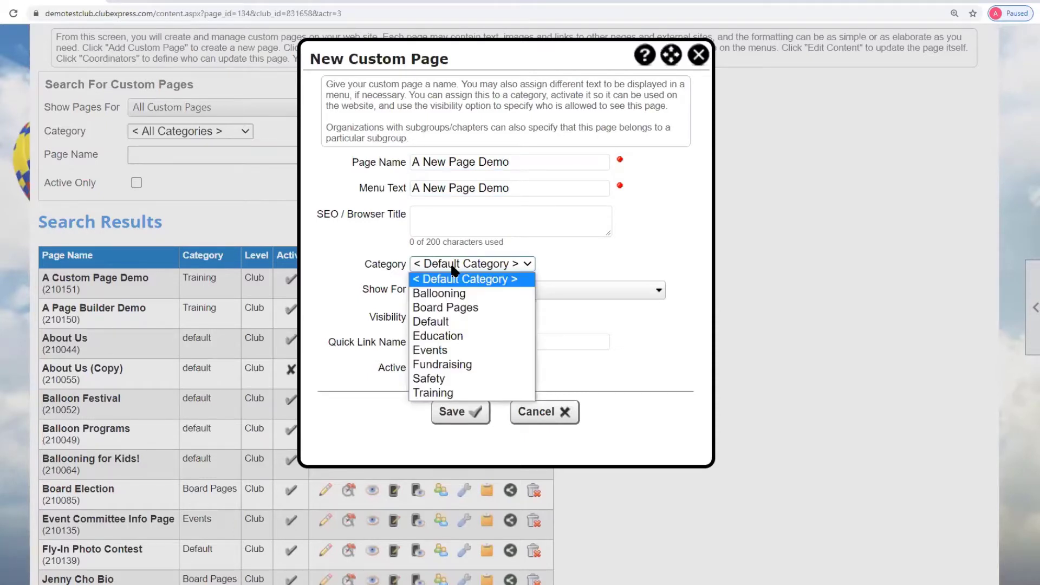
left_click(438, 393)
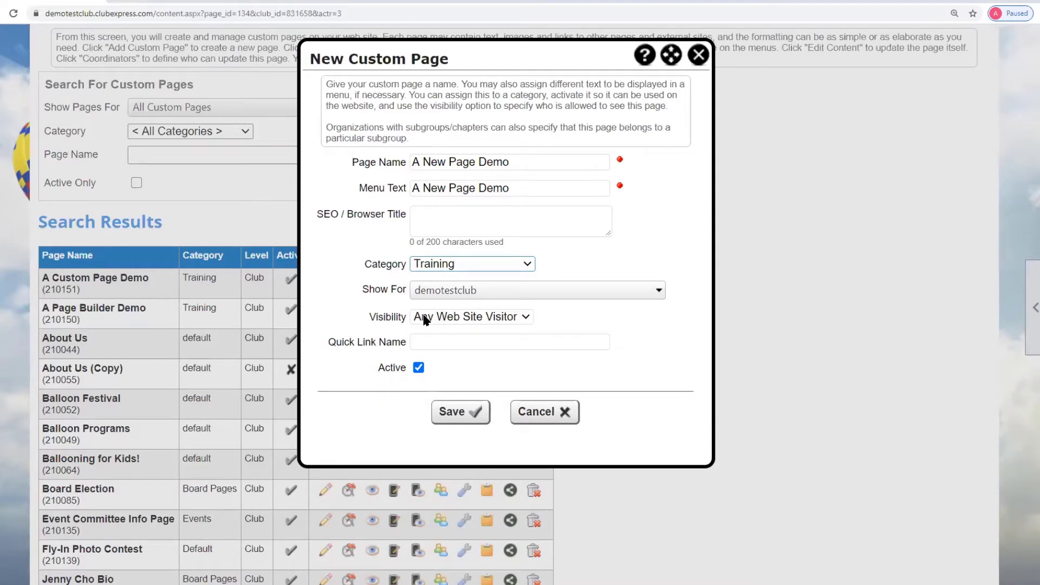
left_click(524, 317)
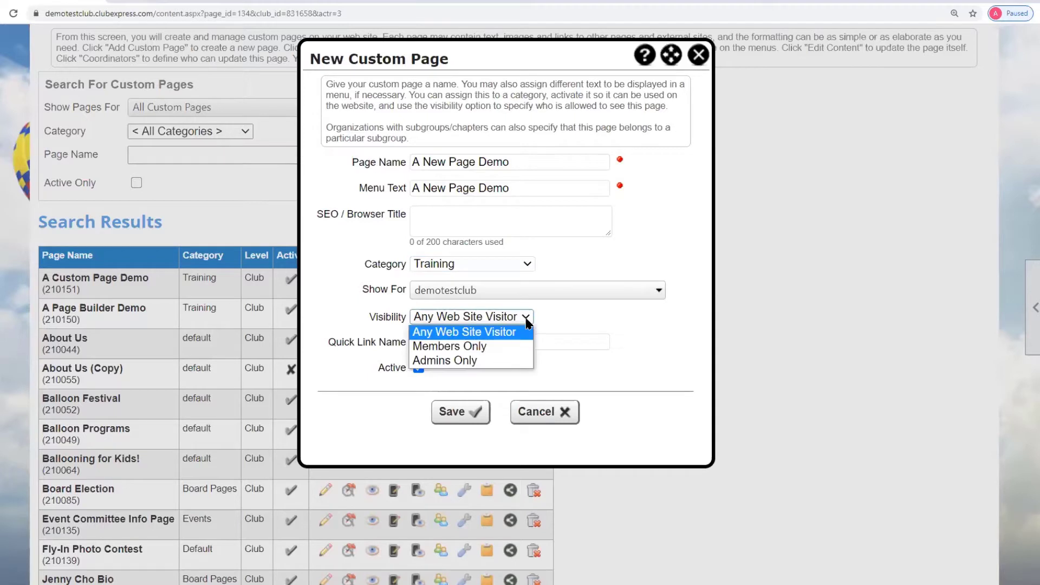
left_click(599, 320)
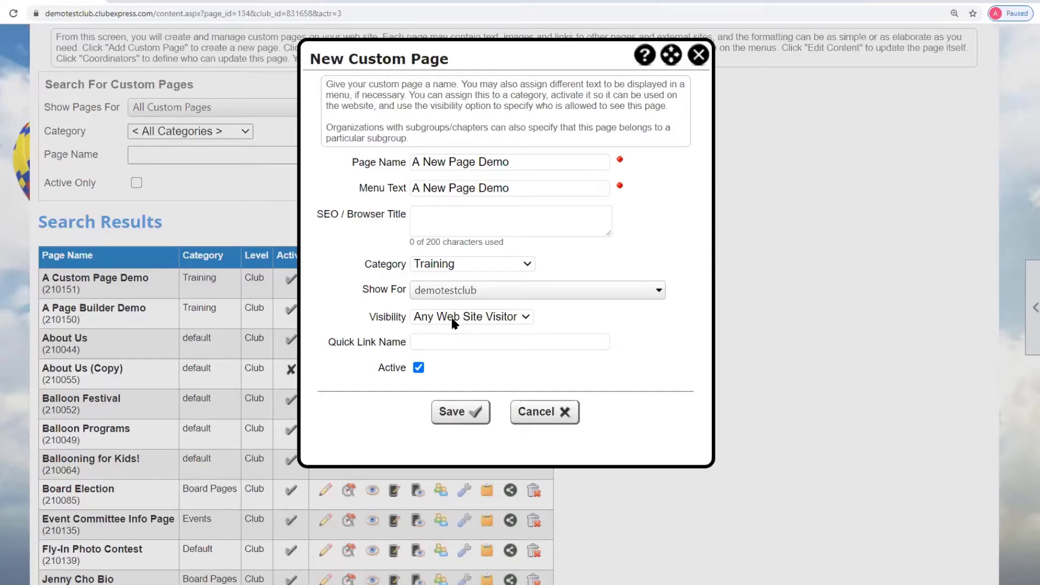
left_click(470, 413)
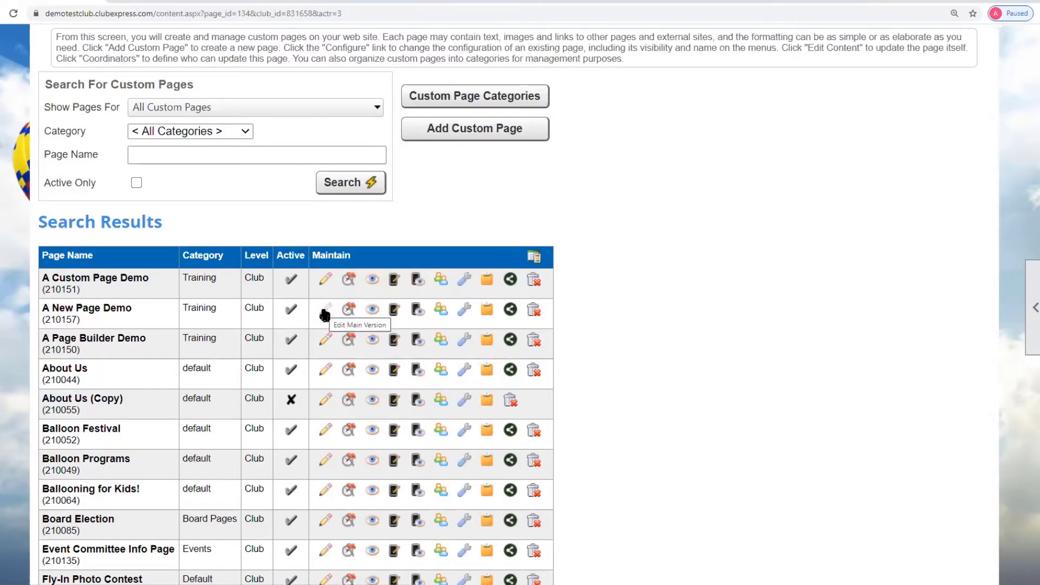
Open the main version of "A New Page Demo" for editing and bring its empty Page Builder canvas into view
left_click(325, 315)
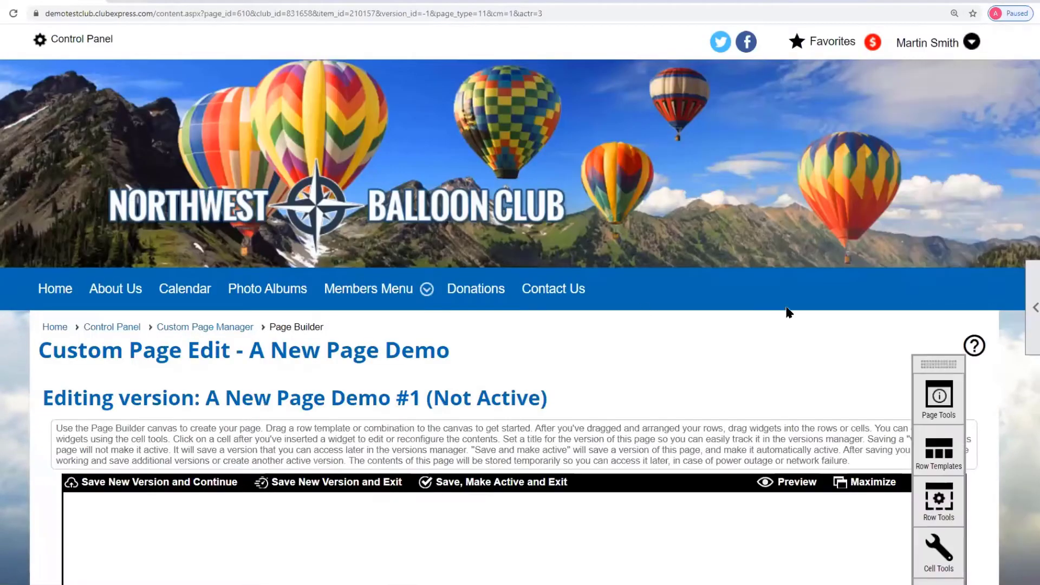
scroll(713, 309, "down", 5)
scroll(712, 313, "down", 1)
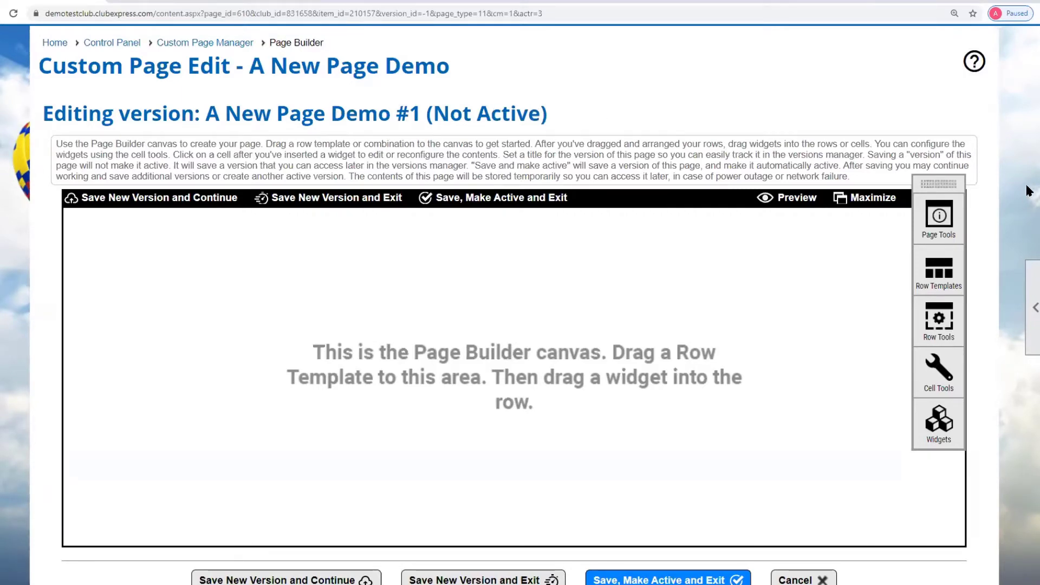
scroll(1027, 188, "down", 2)
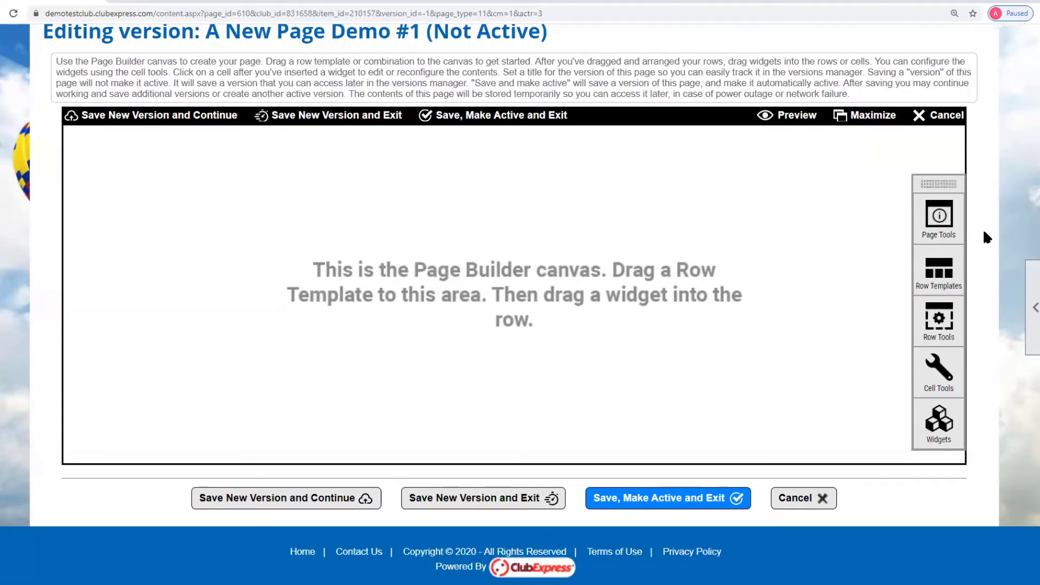
Add a Half Image Half Text combination row to the canvas and an Events & News Feed combination row beneath it
left_click(938, 270)
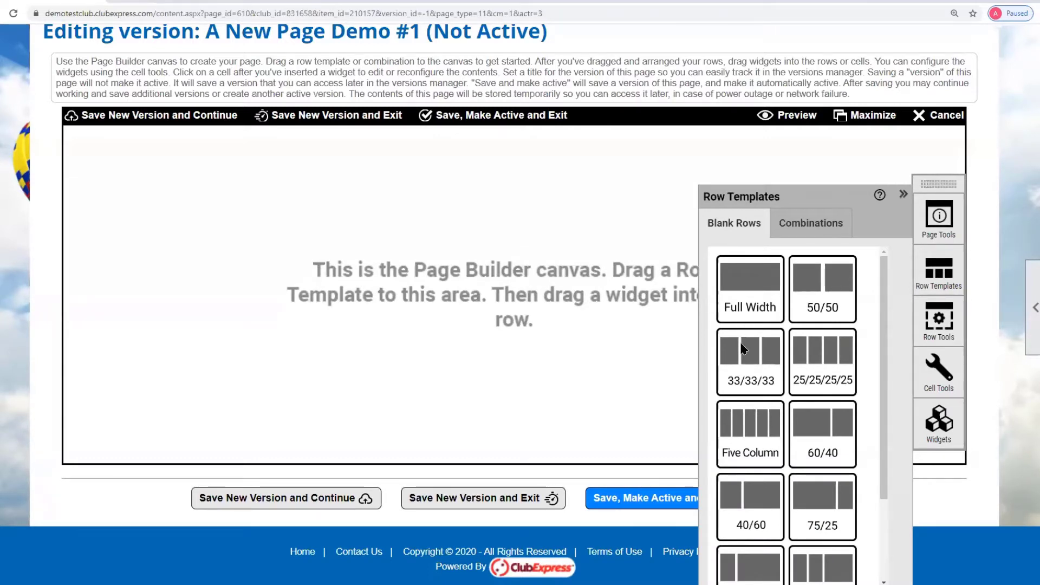
left_click(807, 227)
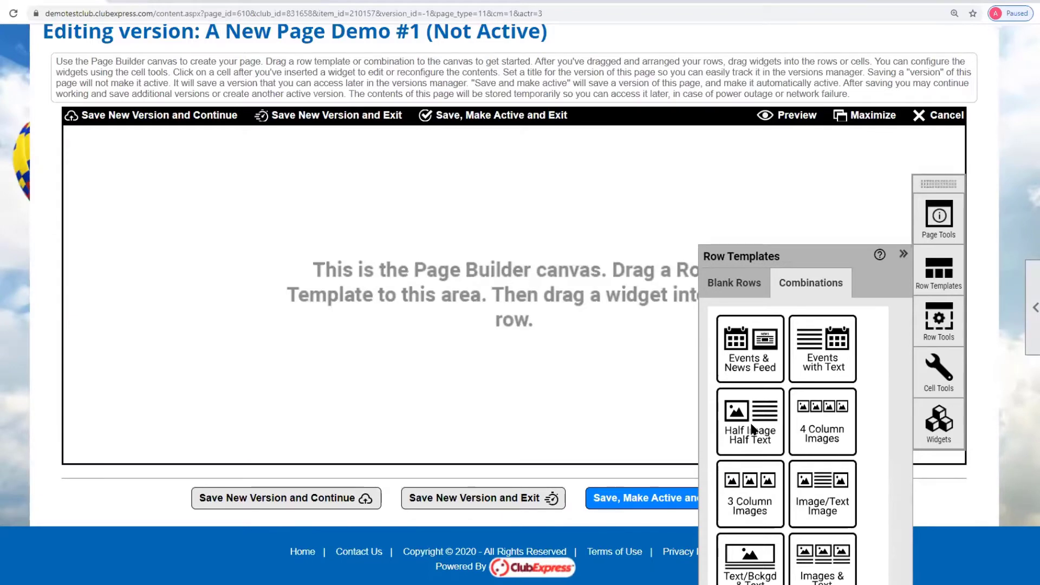
left_click_drag(753, 429, 138, 191)
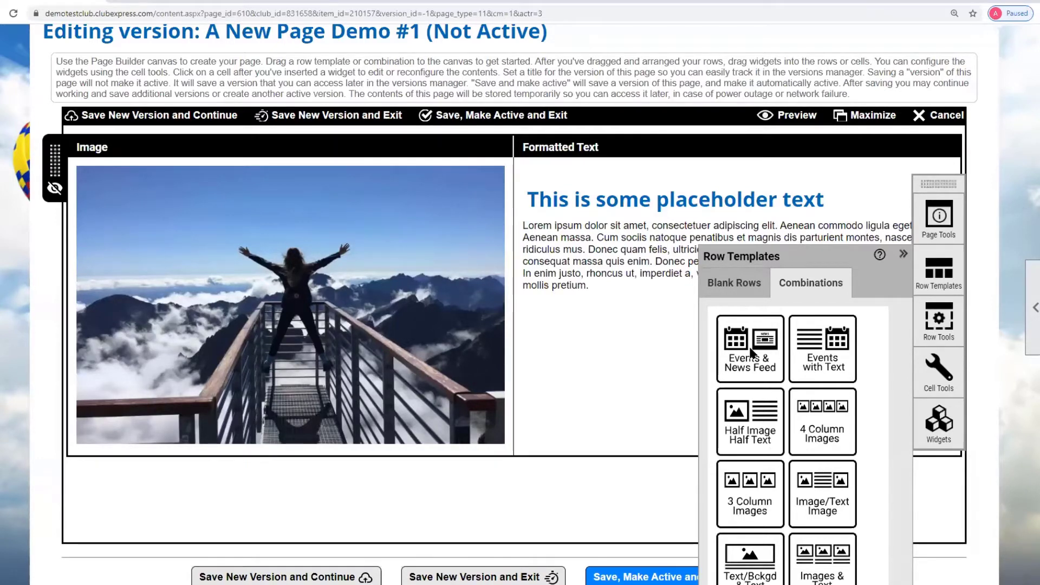
left_click_drag(752, 355, 125, 485)
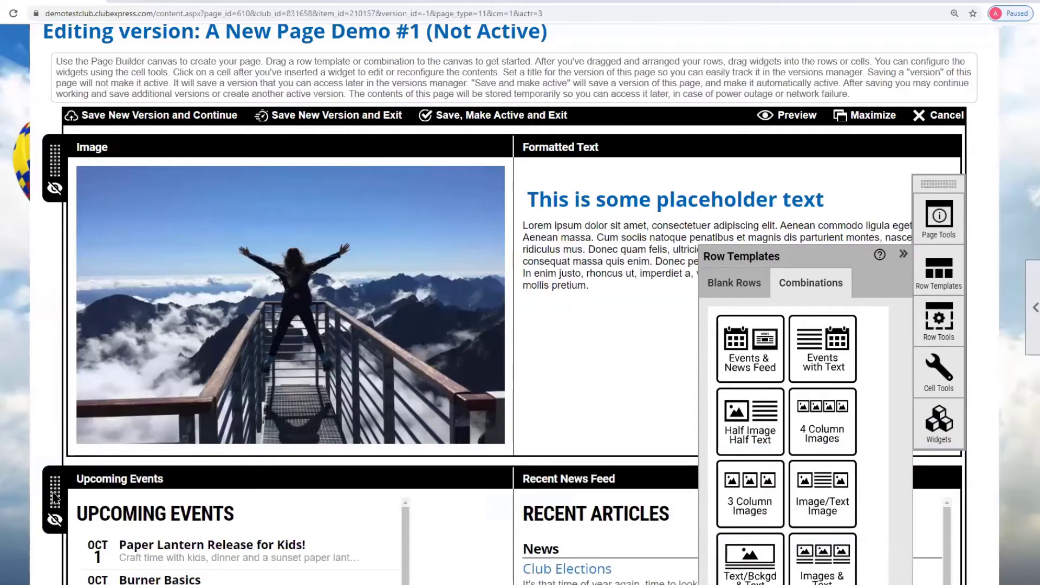
scroll(118, 401, "down", 5)
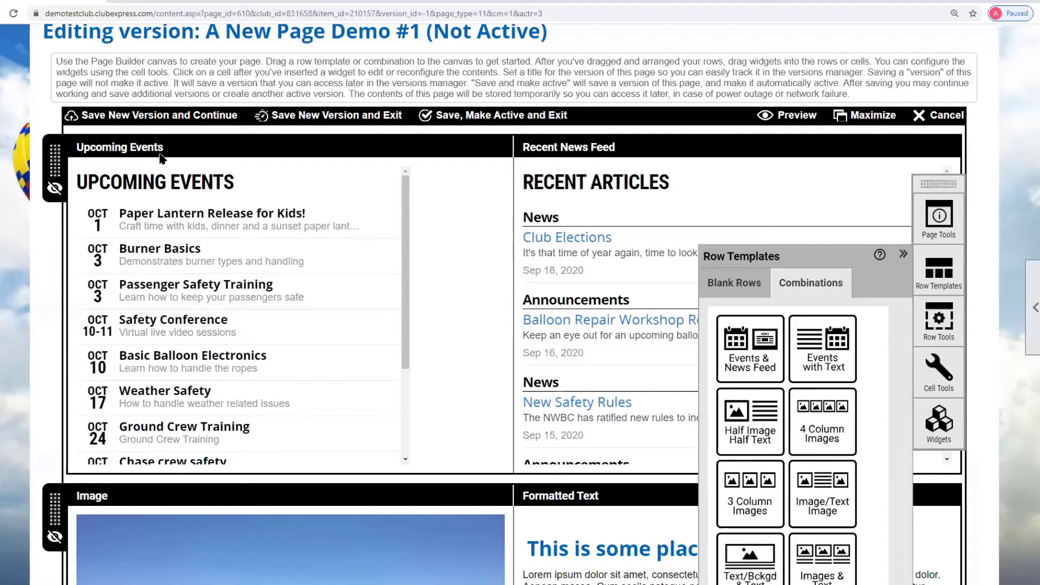
left_click_drag(40, 275, 42, 173)
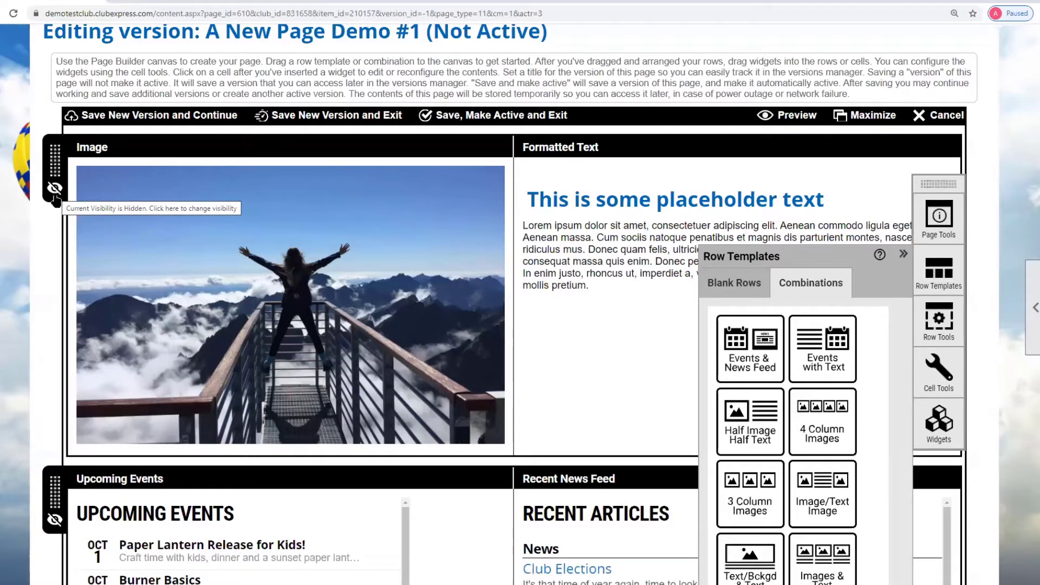
Set the visibility of the image and text row to Everyone
left_click(54, 193)
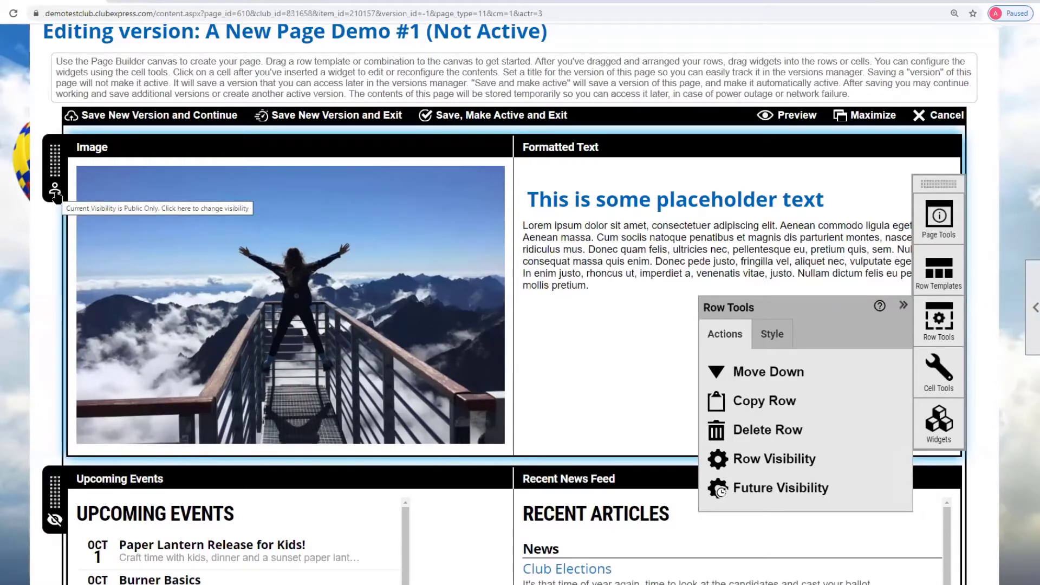
left_click(55, 196)
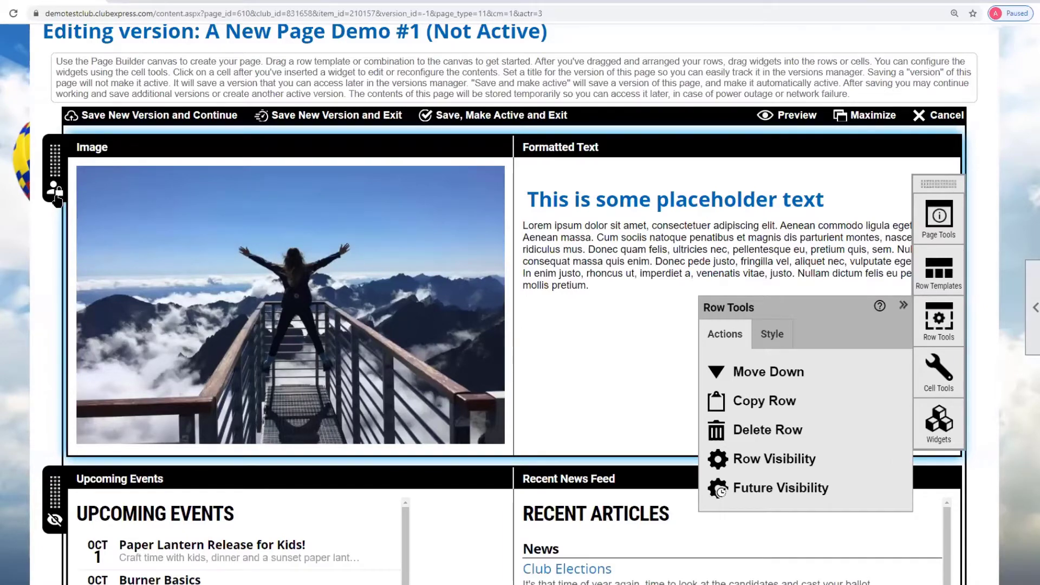
left_click(56, 199)
left_click(780, 461)
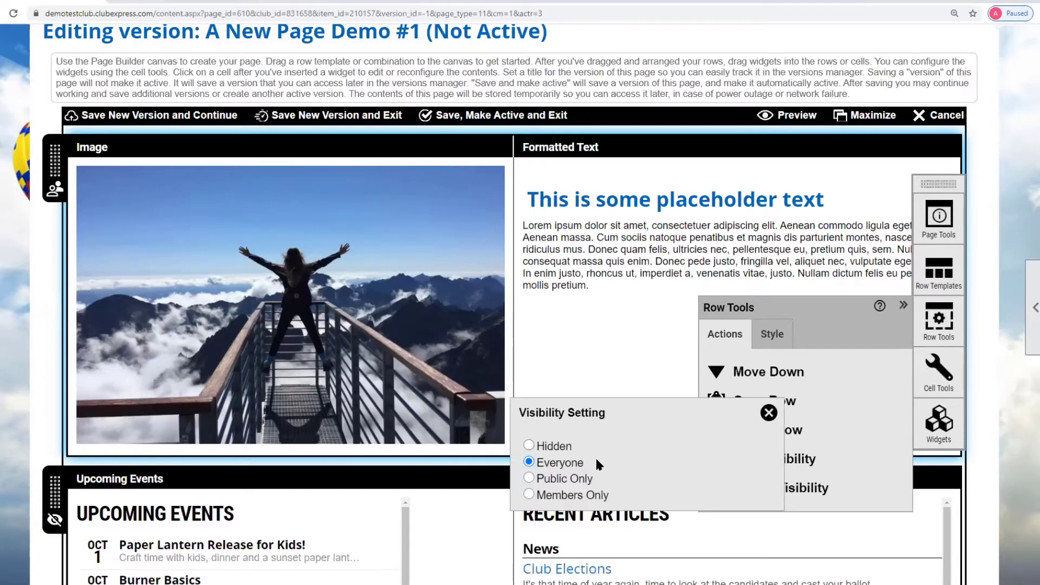
left_click(553, 450)
left_click(530, 462)
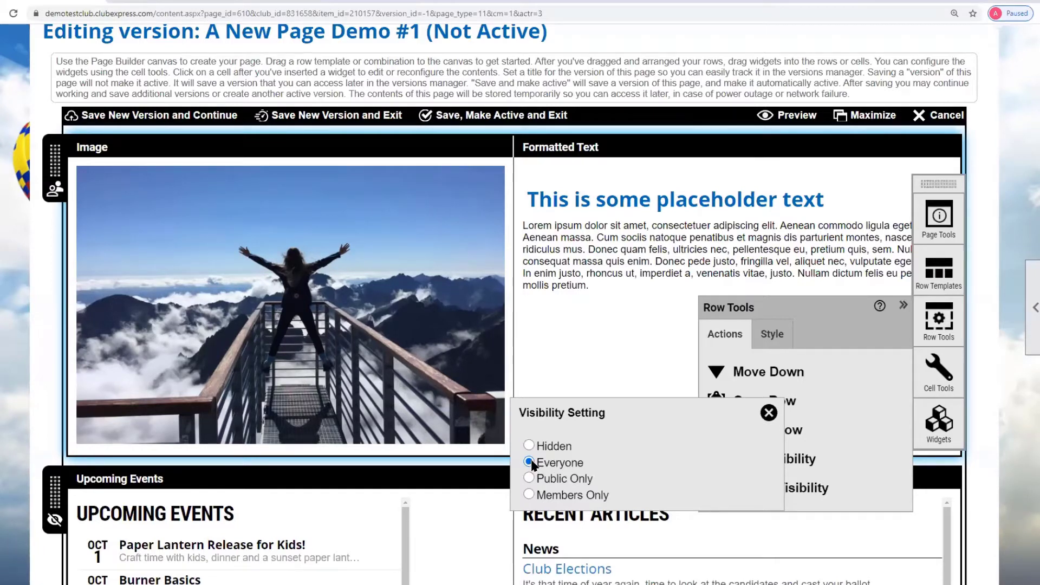
left_click(605, 340)
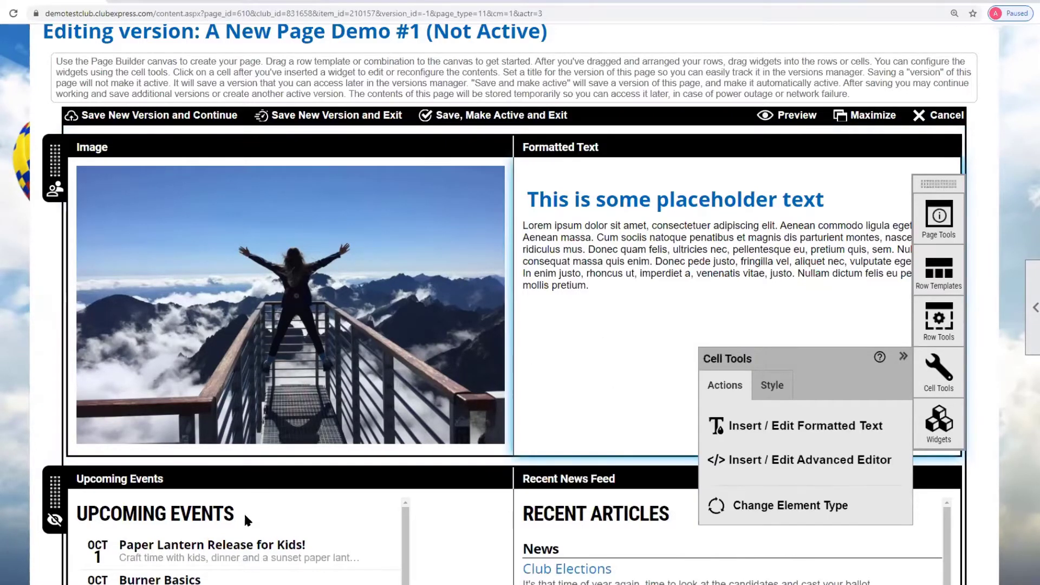
Set the visibility of the Upcoming Events and Recent News Feed row to Members Only
left_click(54, 522)
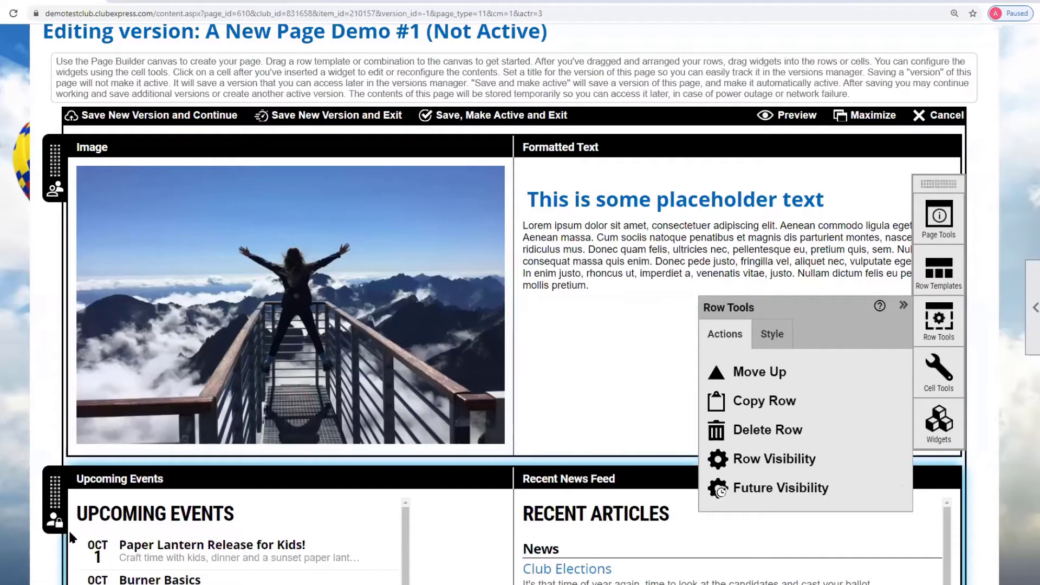
scroll(398, 490, "down", 2)
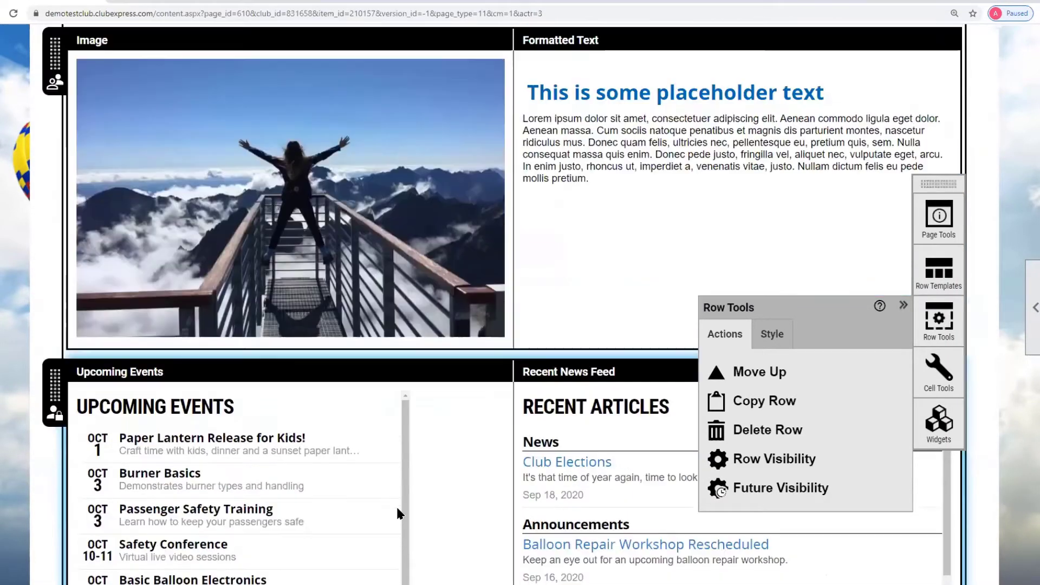
scroll(397, 510, "up", 2)
Examine the cell settings of the image, the Upcoming Events widget and the Recent News widget
left_click(388, 267)
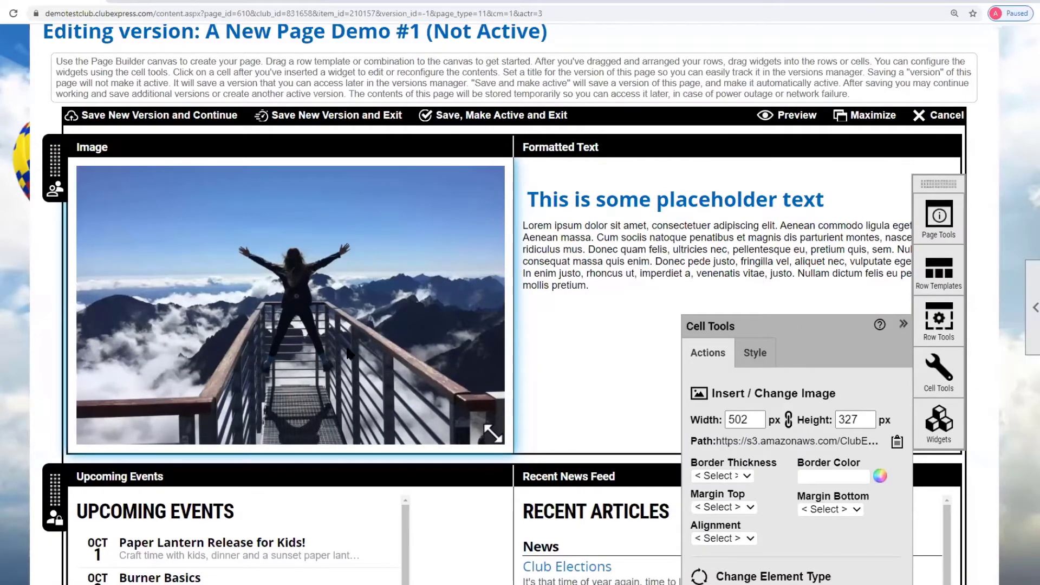
scroll(1005, 294, "down", 4)
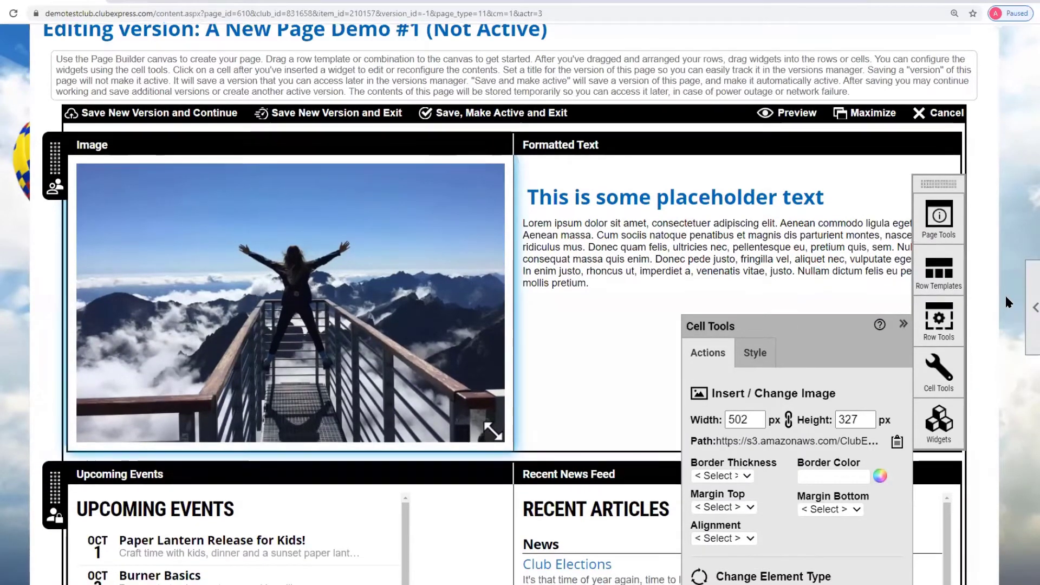
scroll(1005, 293, "down", 3)
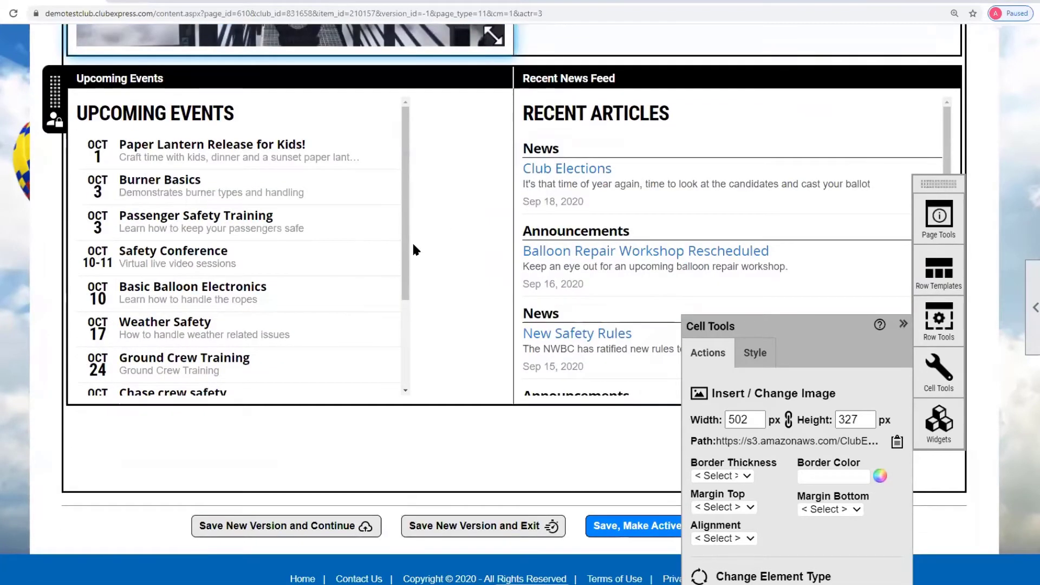
left_click(426, 239)
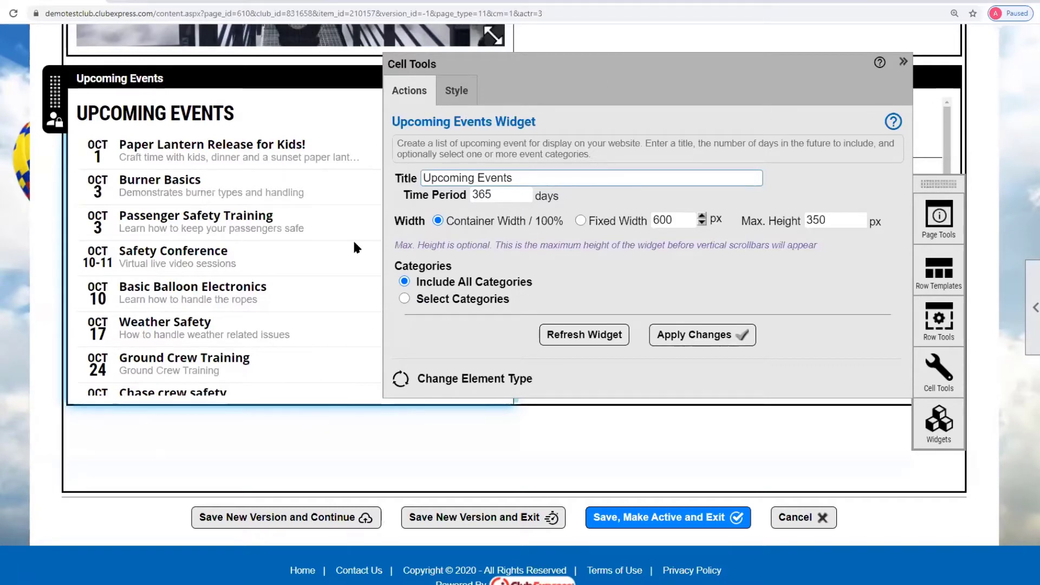
left_click(304, 435)
left_click(902, 63)
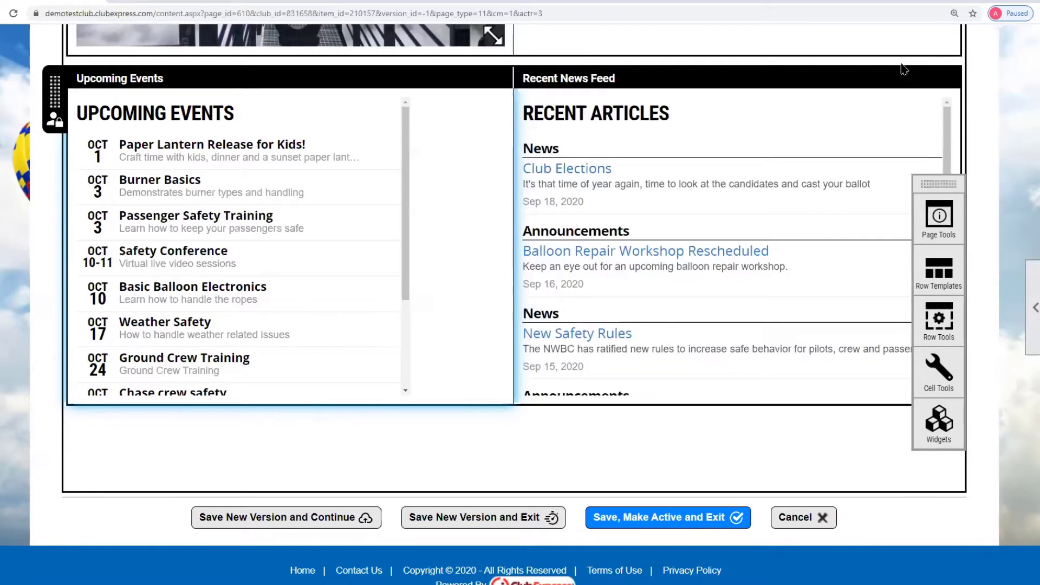
left_click(942, 376)
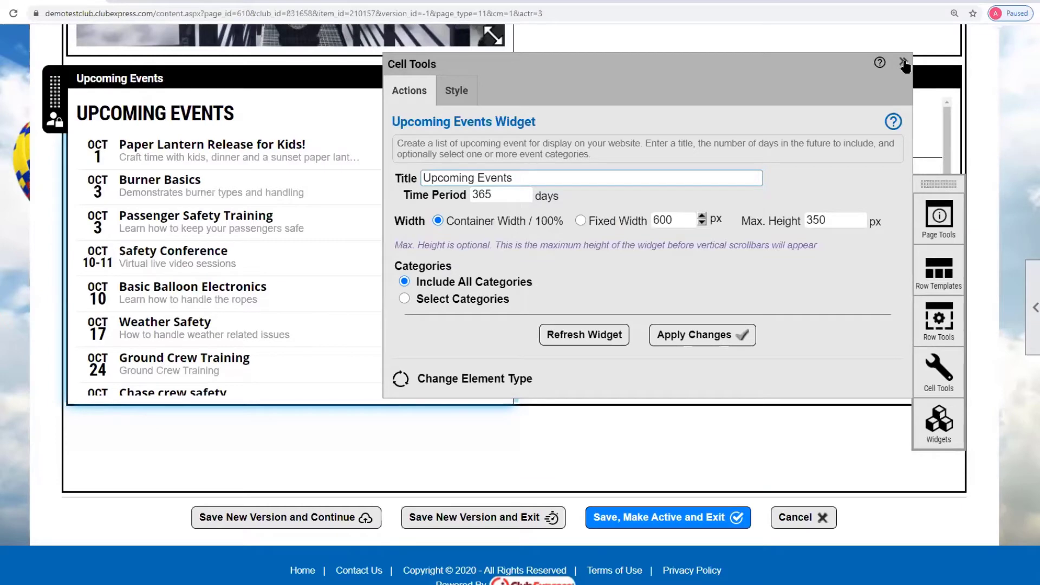
left_click(939, 391)
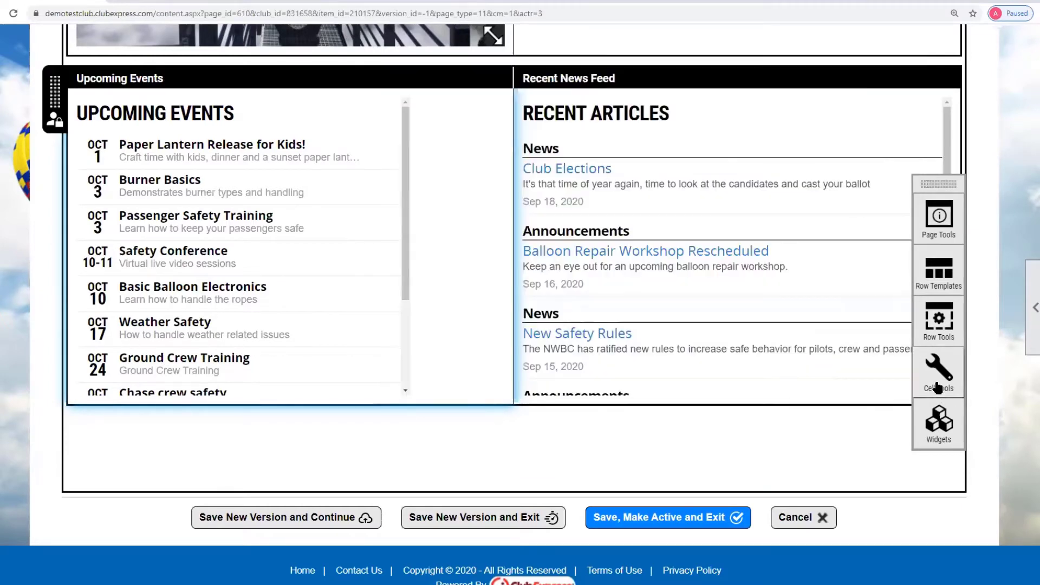
left_click(752, 138)
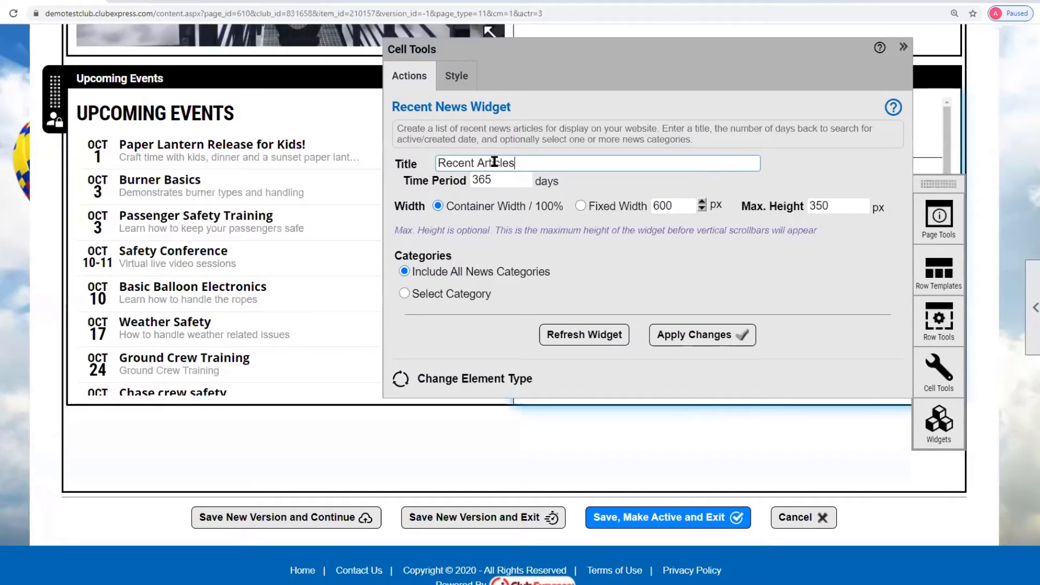
left_click(903, 48)
Replace the placeholder image with the AwesomeBalloons web graphic
scroll(675, 337, "up", 7)
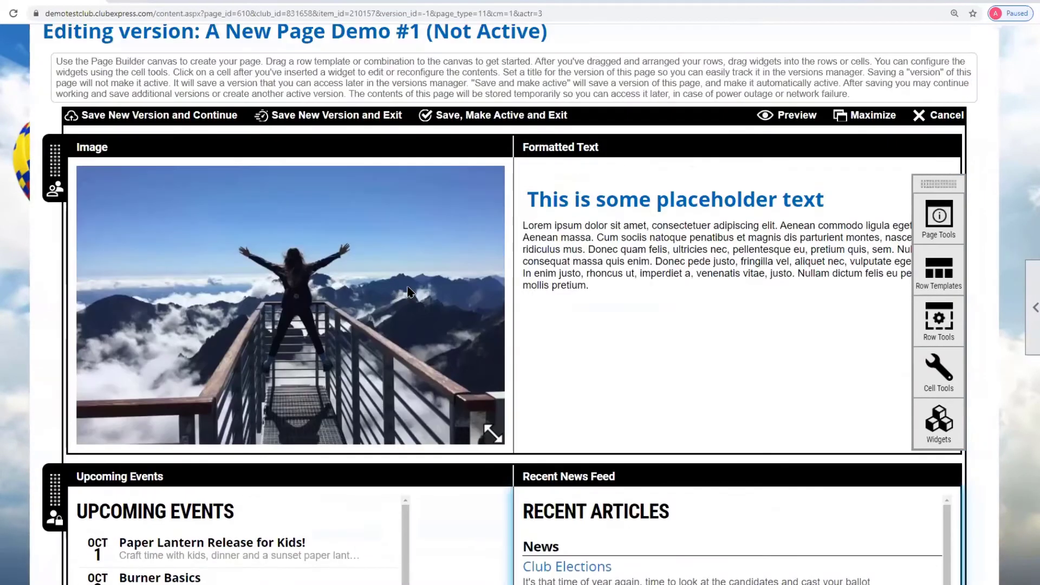
left_click(392, 294)
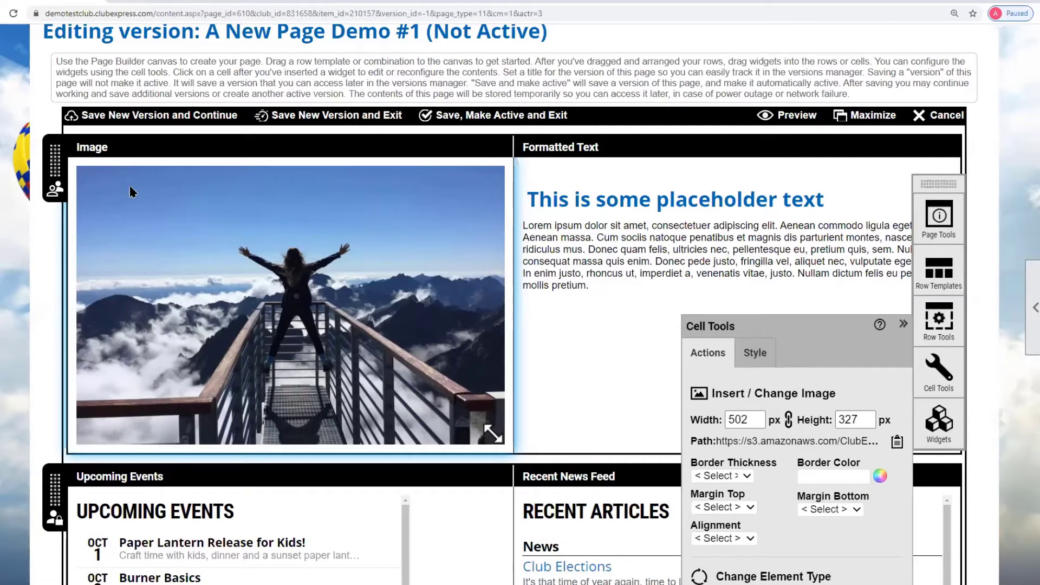
left_click(760, 393)
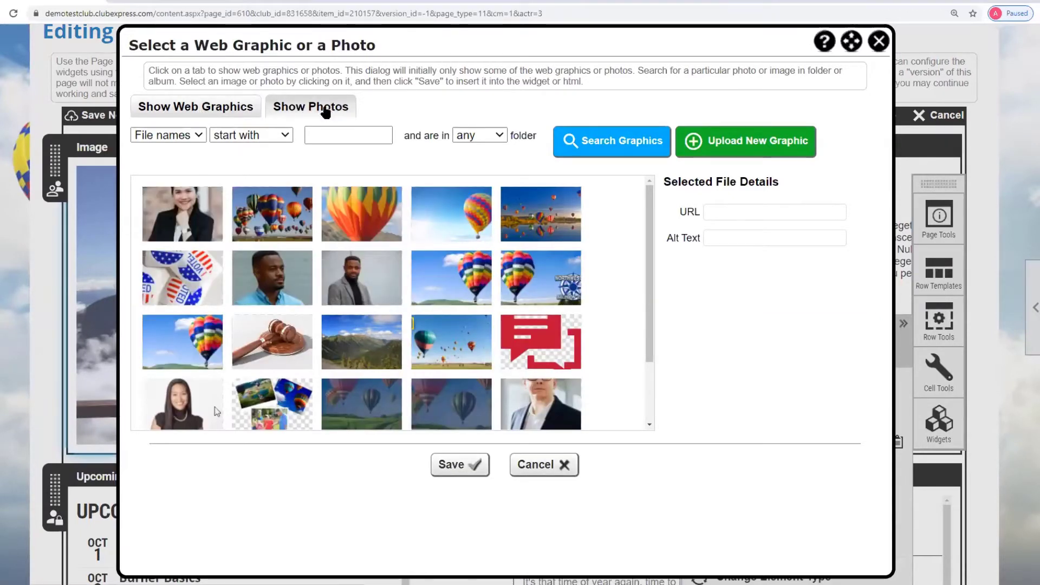
left_click(260, 215)
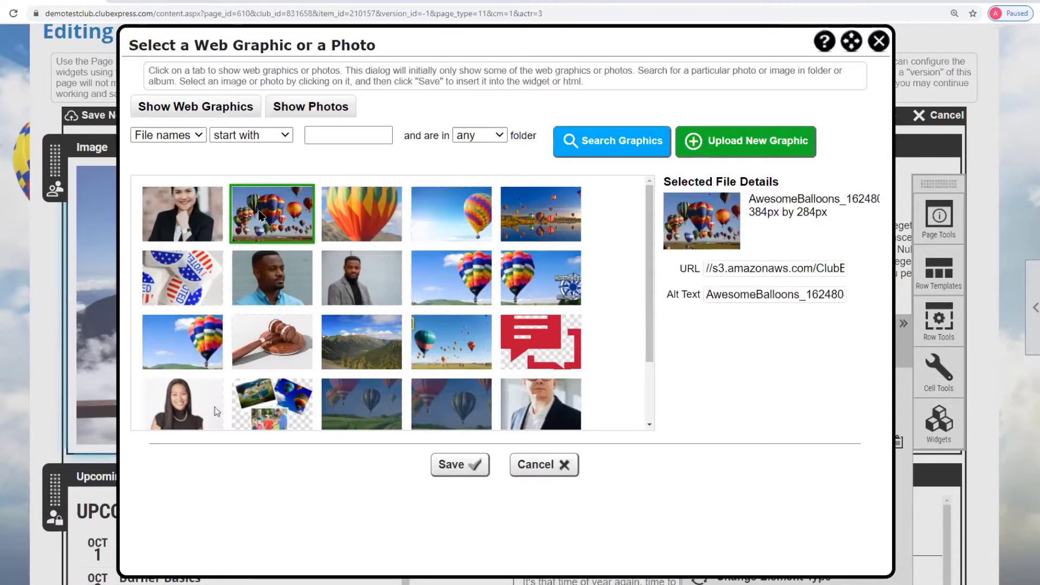
left_click(464, 466)
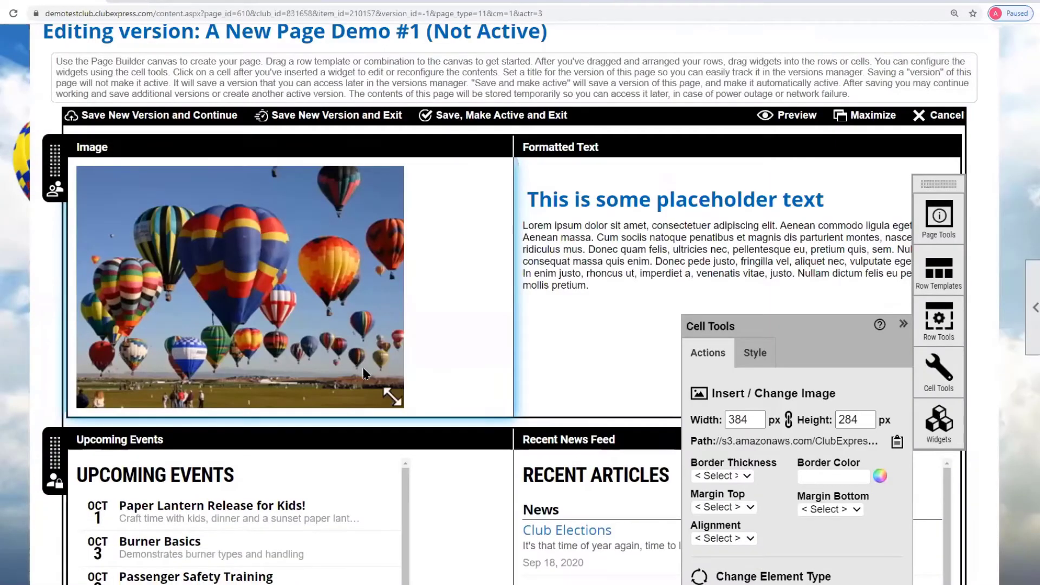
Resize the balloon image on the canvas to about 403 by 298 px
left_click_drag(395, 397, 306, 268)
left_click_drag(387, 327, 396, 402)
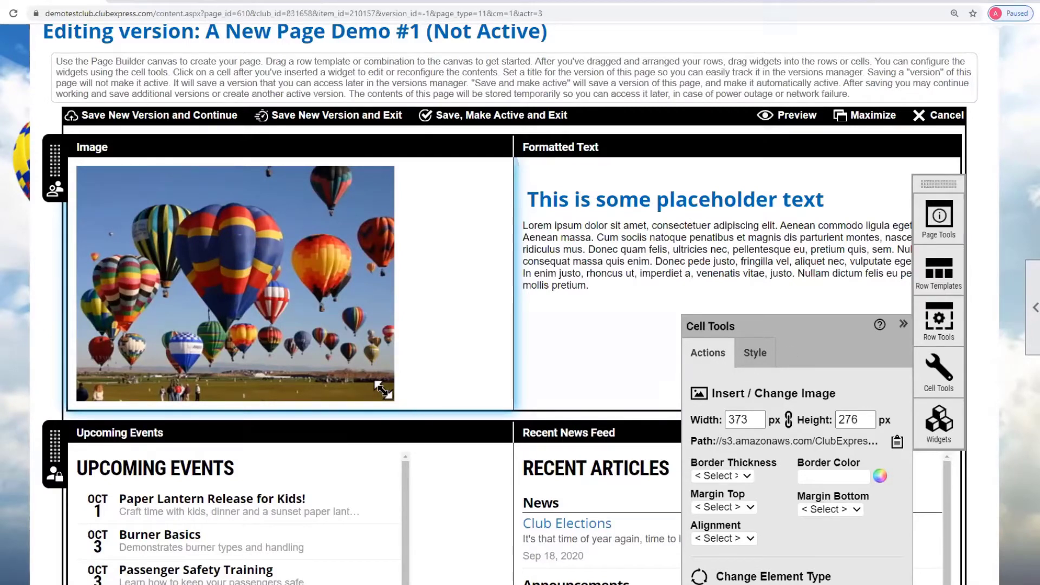
left_click_drag(384, 391, 512, 407)
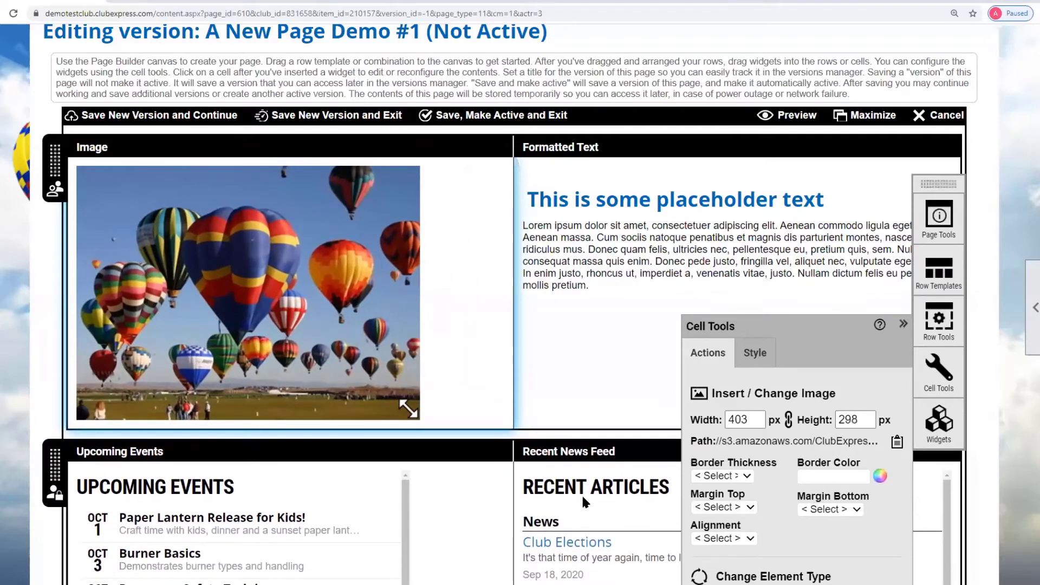
Open the Formatted Text cell's content for editing and delete all of its placeholder text
left_click(594, 141)
left_click(619, 196)
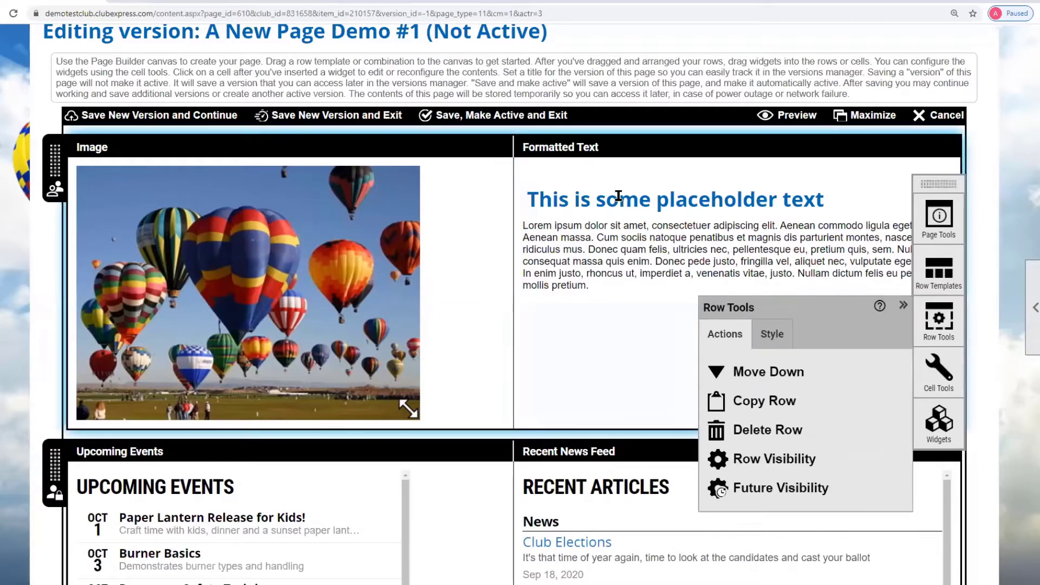
left_click(619, 196)
left_click(619, 196)
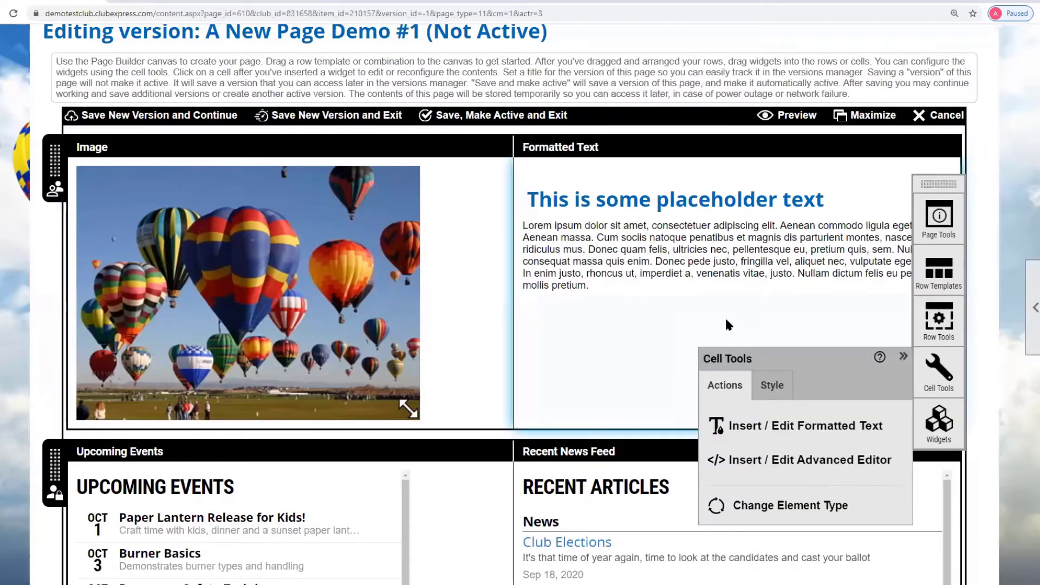
left_click(815, 430)
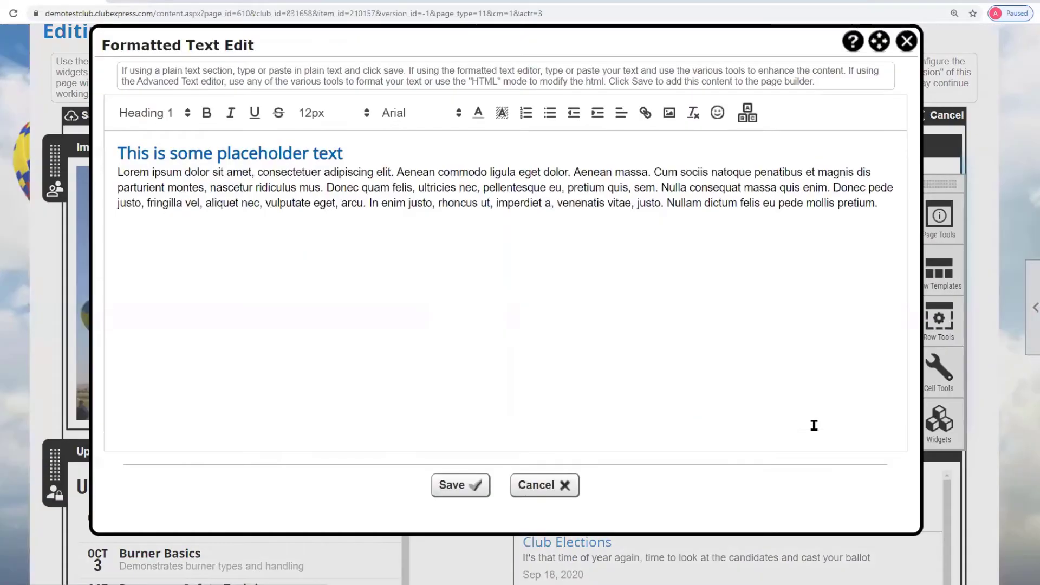
left_click_drag(118, 150, 903, 257)
key("Delete")
Switch to Word, copy the entire Fly-In Photo Contest text from fly in text.docx, and paste it into the formatted text editor
key("alt+Tab")
left_click(473, 314)
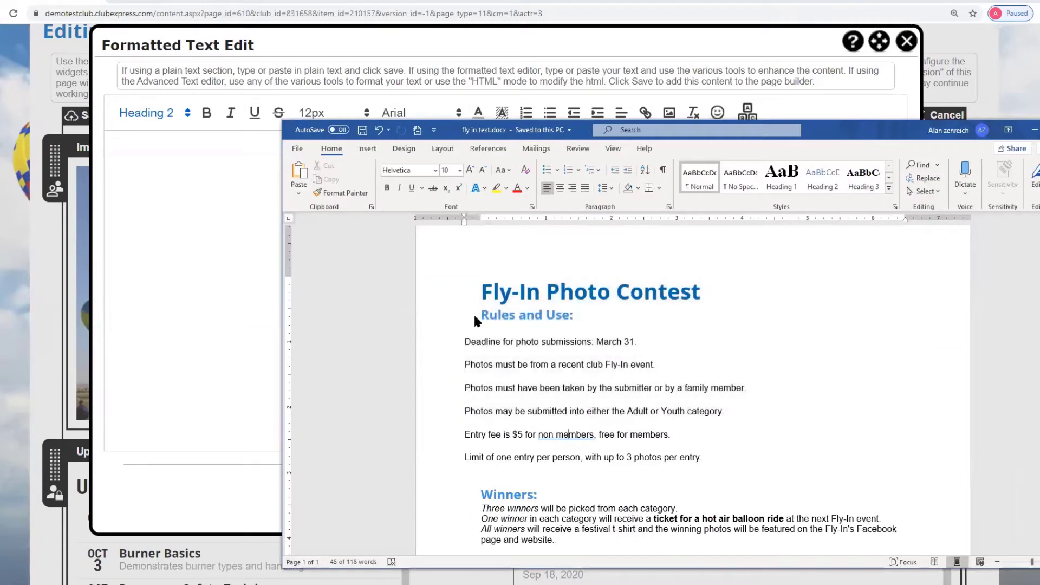
left_click_drag(477, 291, 737, 548)
key("ctrl+c")
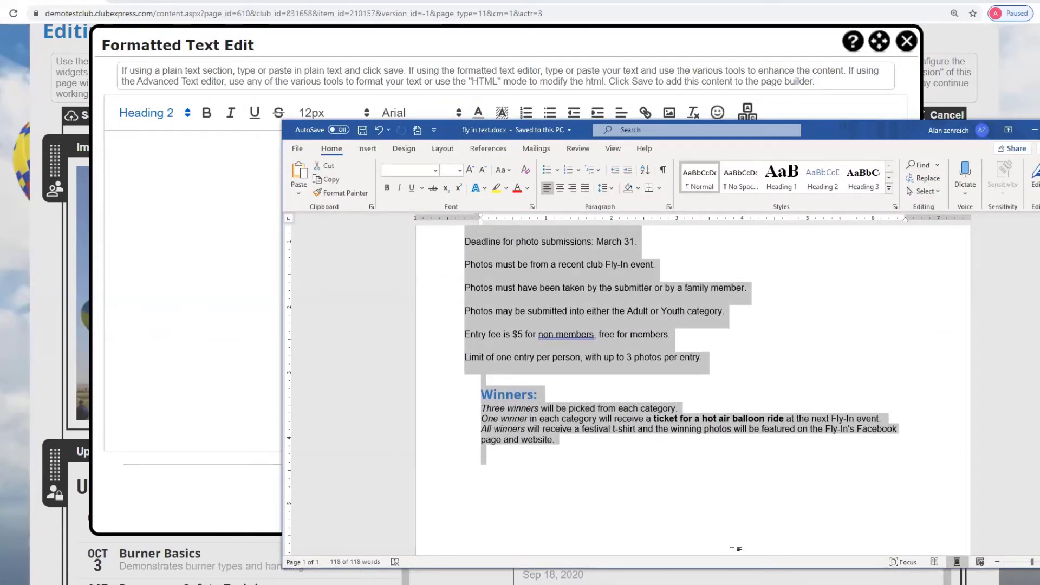
left_click(214, 258)
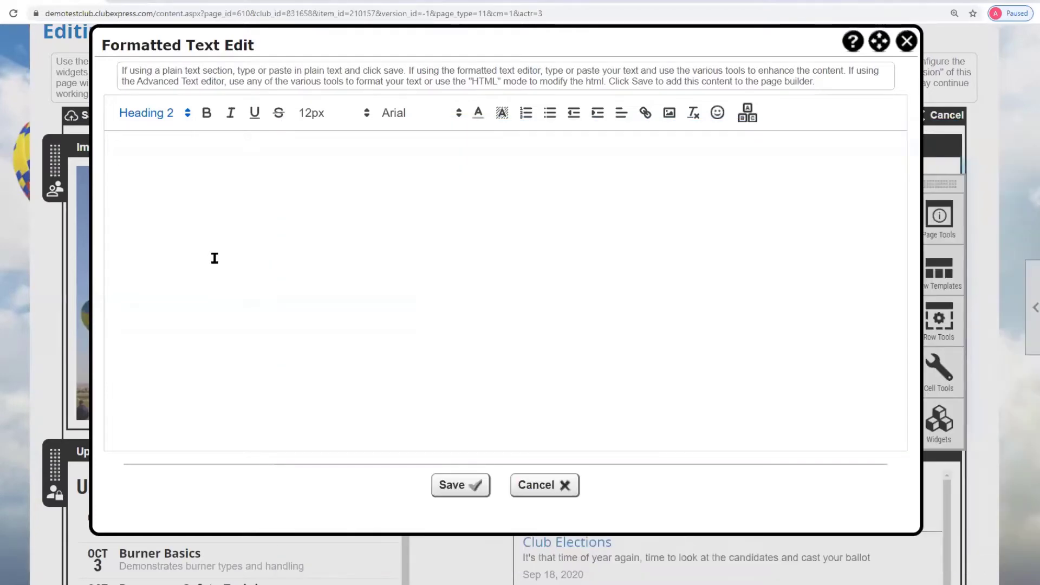
key("ctrl+v")
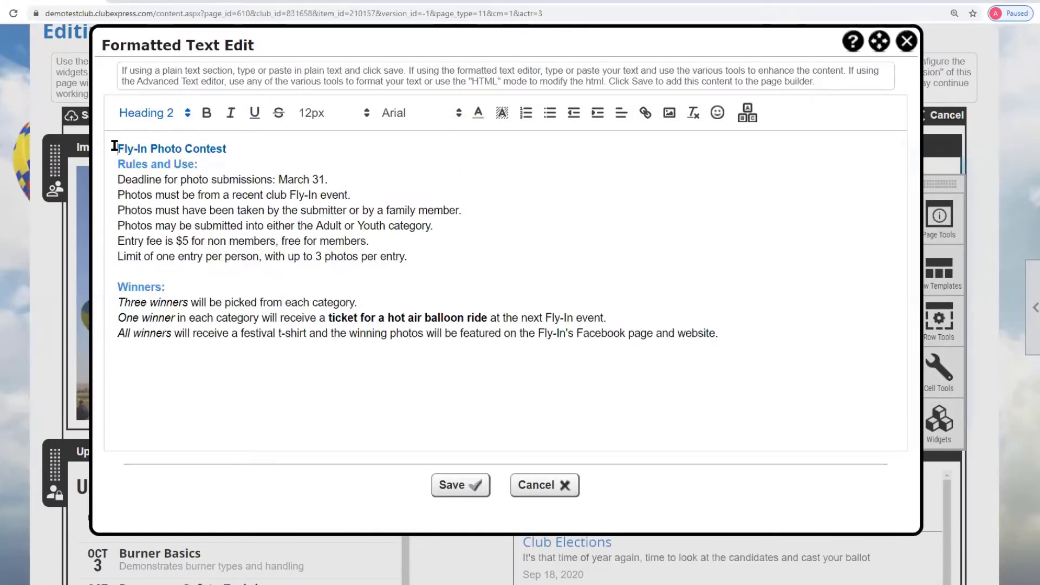
Apply Heading 1 to the "Fly-In Photo Contest" title and Heading 2 to the "Rules and Use:" and "Winners:" lines
left_click_drag(114, 149, 233, 149)
left_click(190, 115)
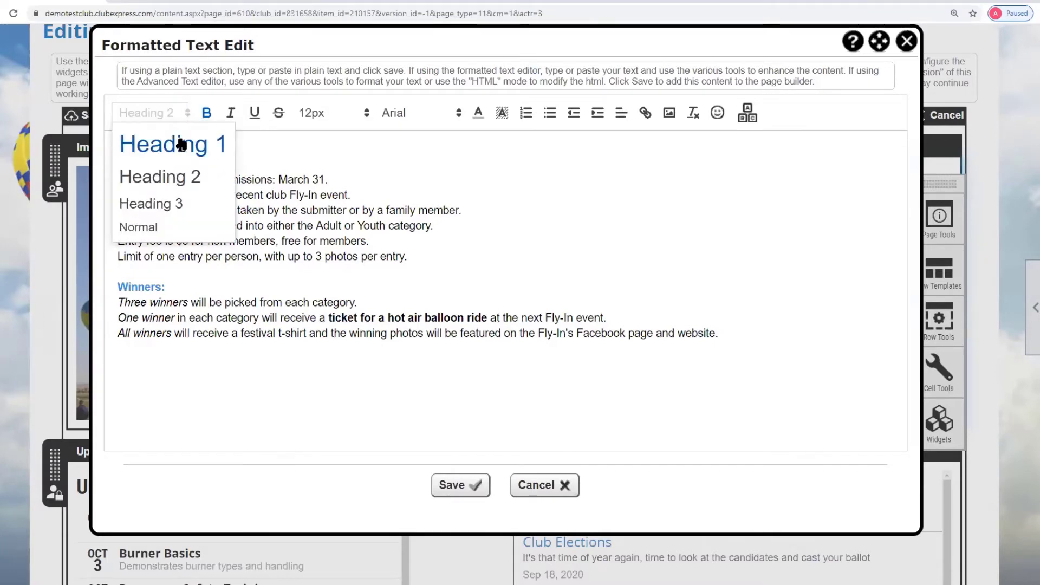
left_click(179, 145)
left_click_drag(117, 179, 200, 180)
left_click(187, 114)
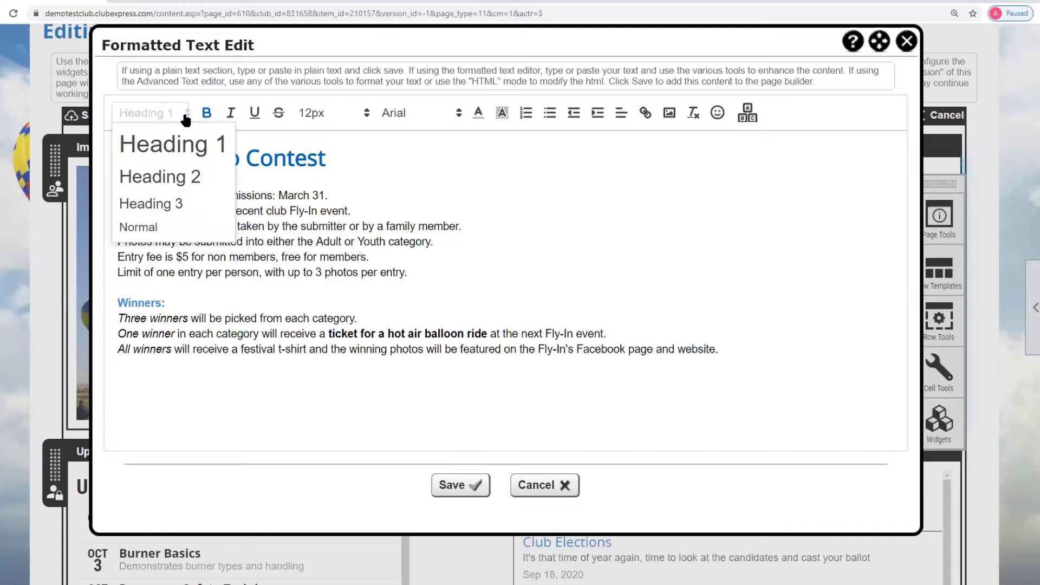
left_click(168, 176)
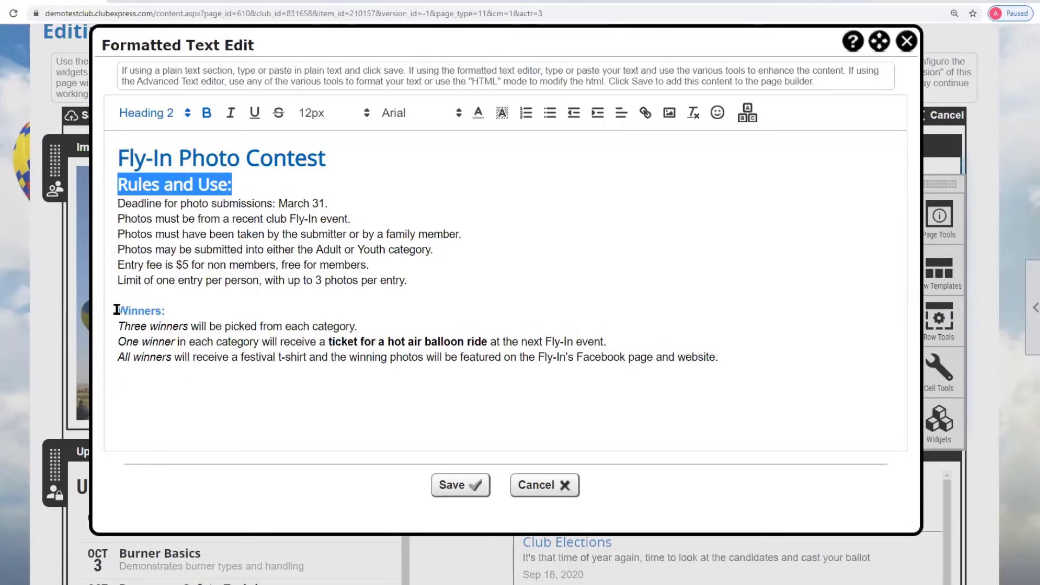
left_click_drag(117, 311, 217, 312)
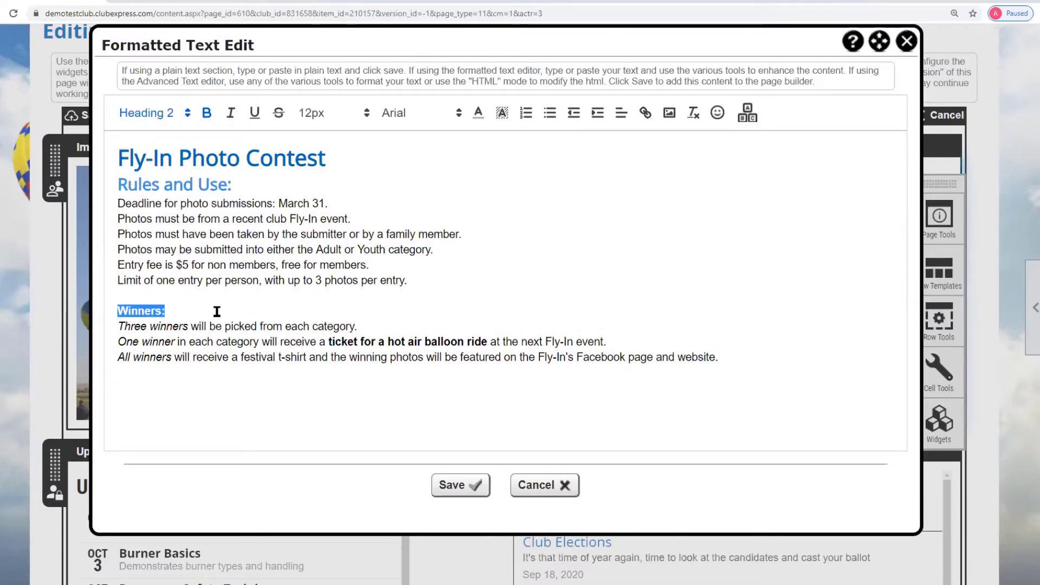
left_click(163, 115)
left_click(174, 182)
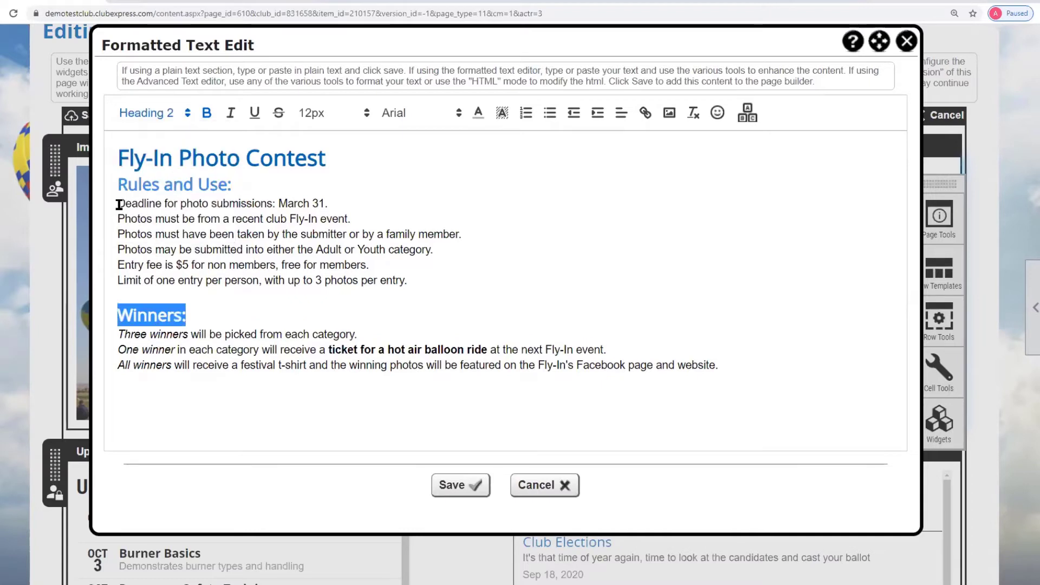
Turn the six rule lines under "Rules and Use:" into a bulleted list and save the formatted text
left_click_drag(115, 202, 428, 279)
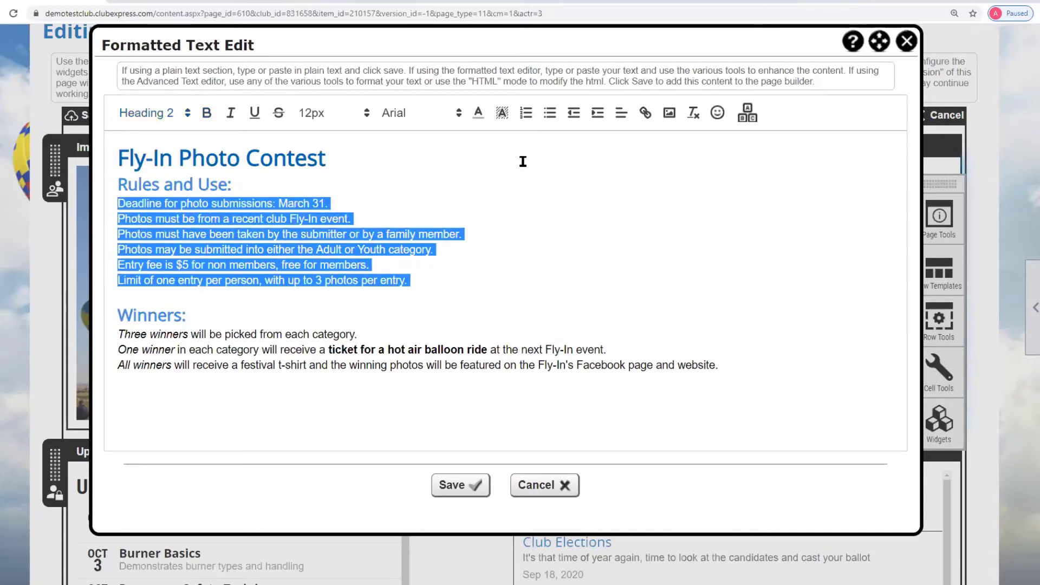
left_click(550, 113)
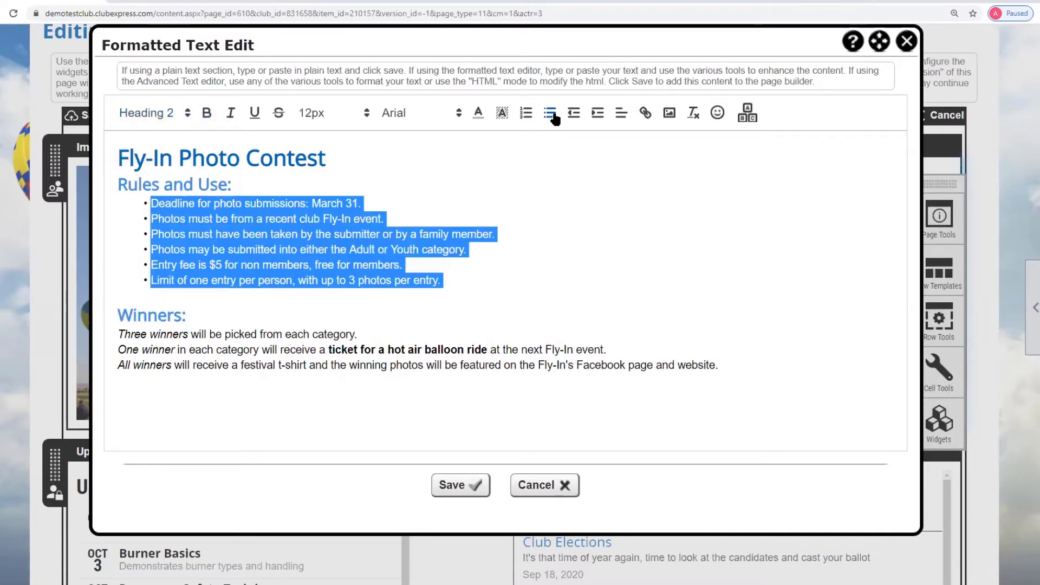
left_click(599, 245)
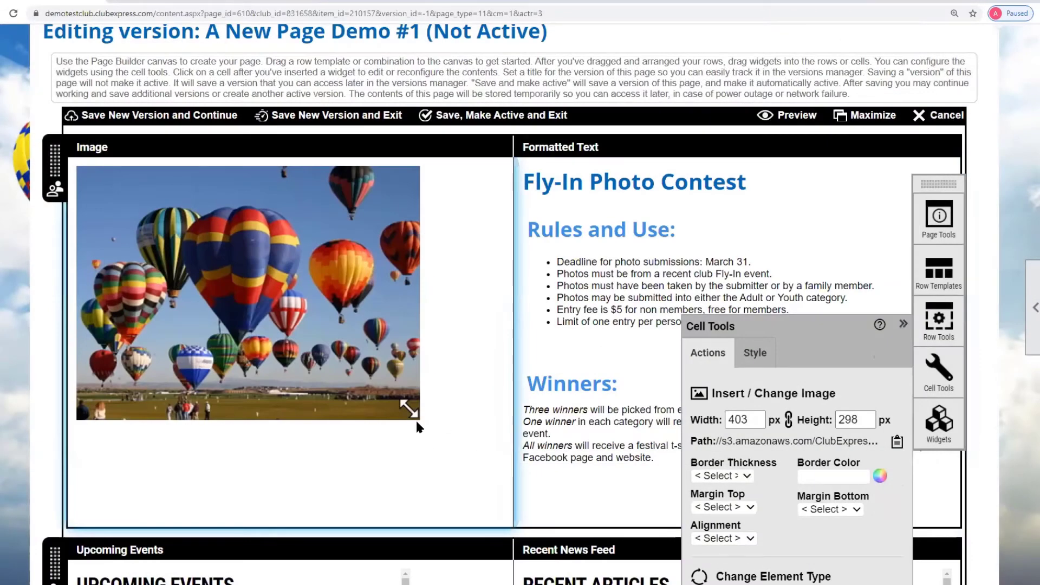
Enlarge the balloon image to about 502 by 383 px, and save the page as the active version and exit
left_click_drag(416, 420, 477, 490)
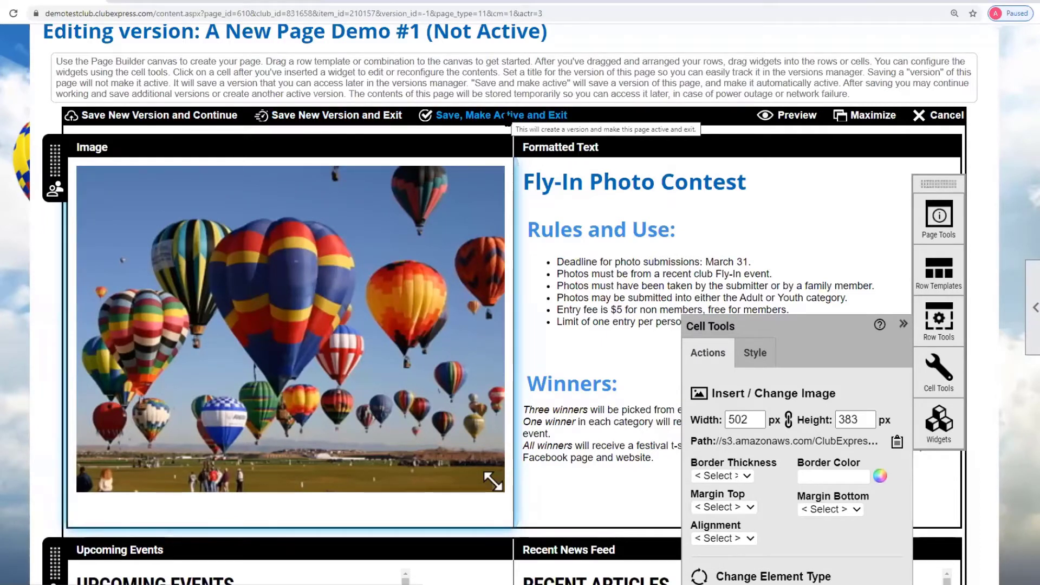
left_click(507, 120)
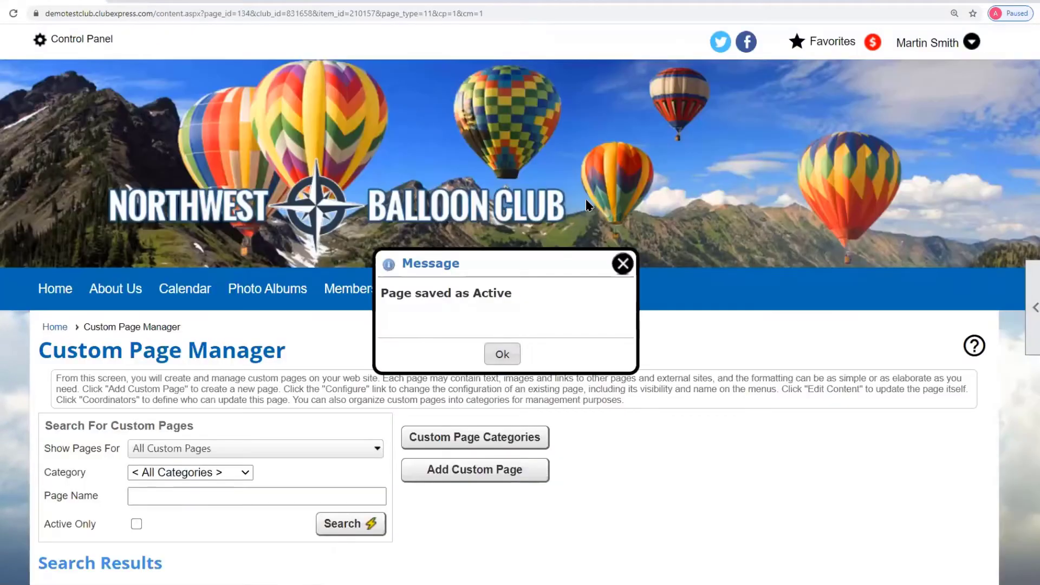
left_click(622, 263)
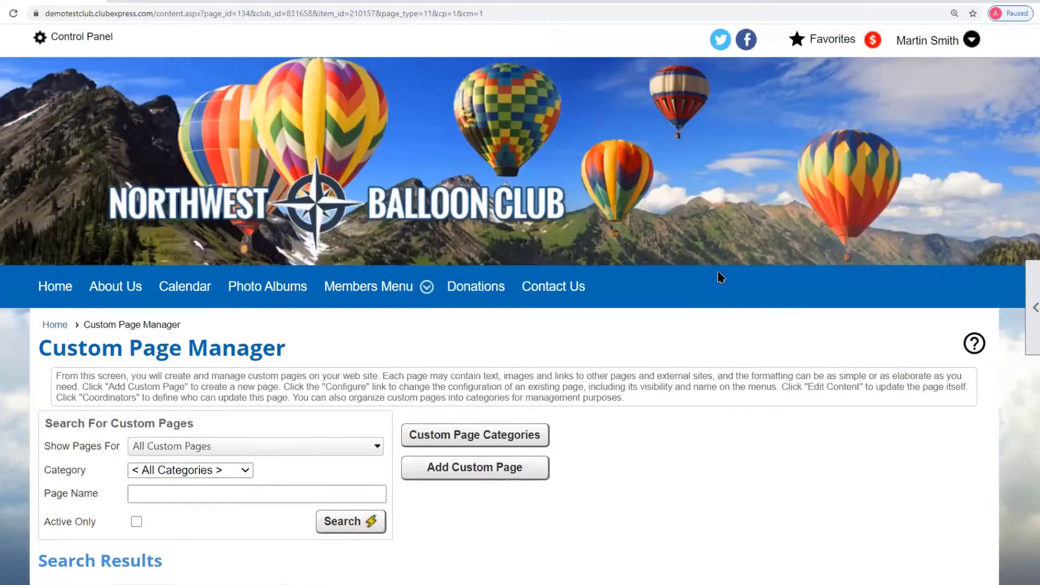
Check the saved versions of A New Page Demo in its Versions Manager and return to the Custom Page Manager
scroll(720, 274, "down", 6)
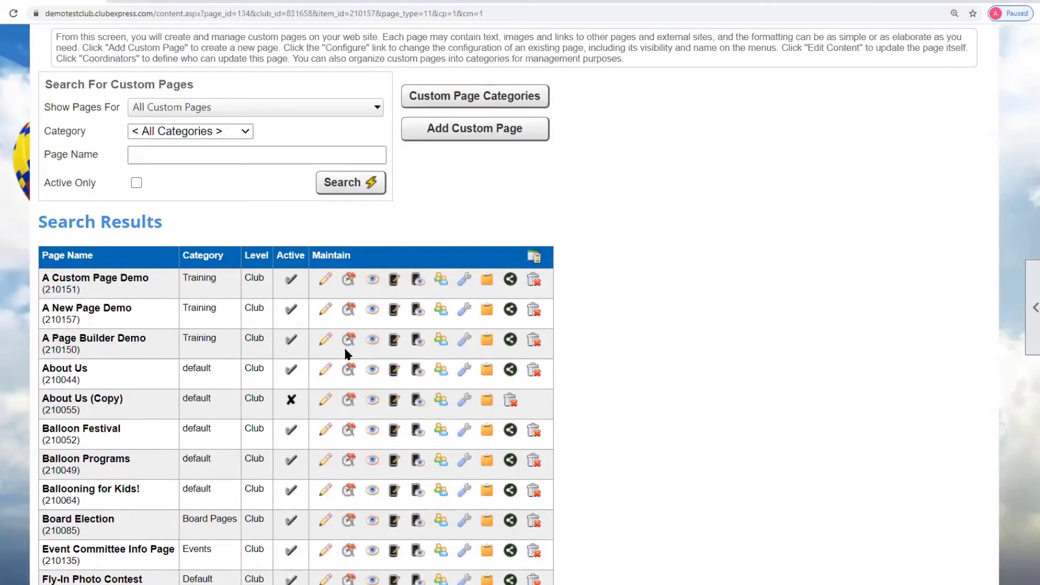
left_click(350, 313)
scroll(811, 329, "down", 5)
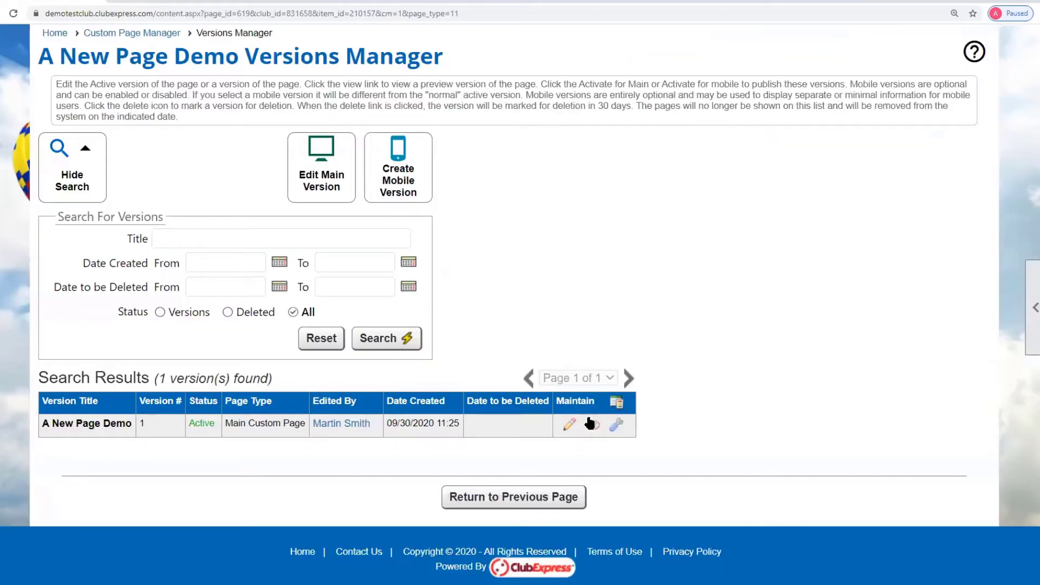
left_click(139, 33)
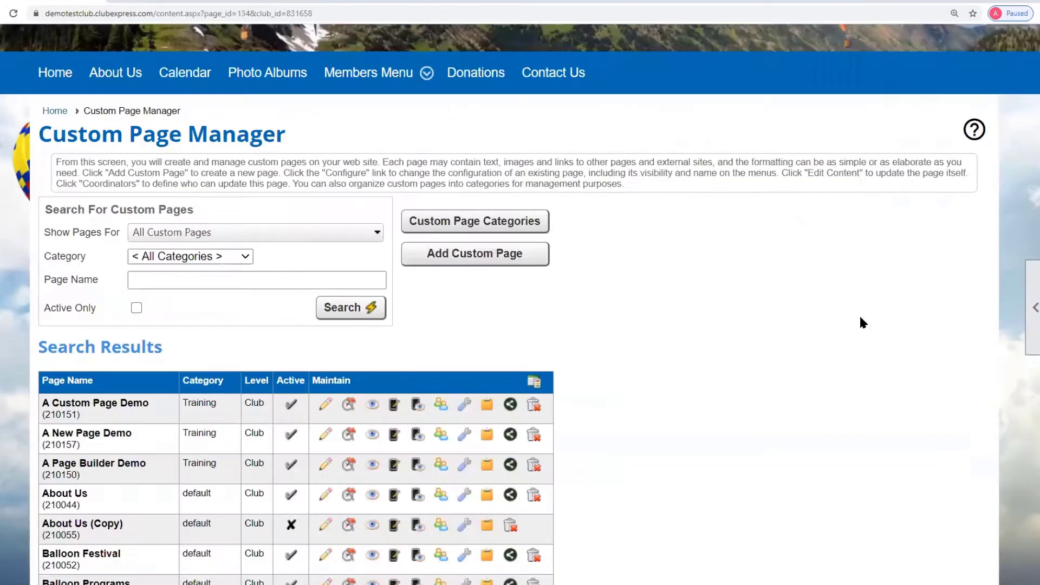
View the main version of A New Page Demo, examining the contest row, upcoming events, recent articles and the page's web address
scroll(861, 322, "down", 2)
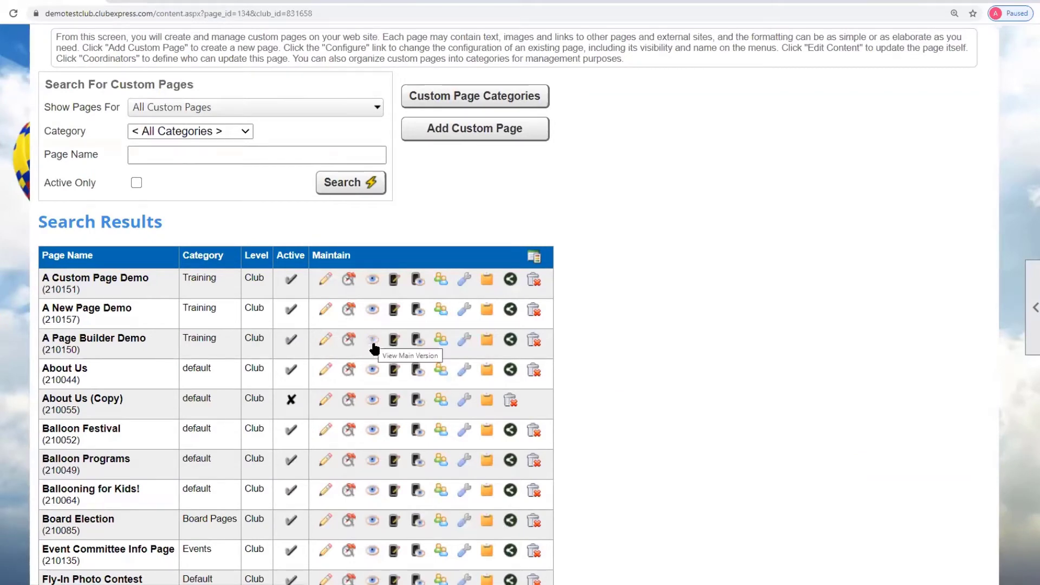
left_click(372, 312)
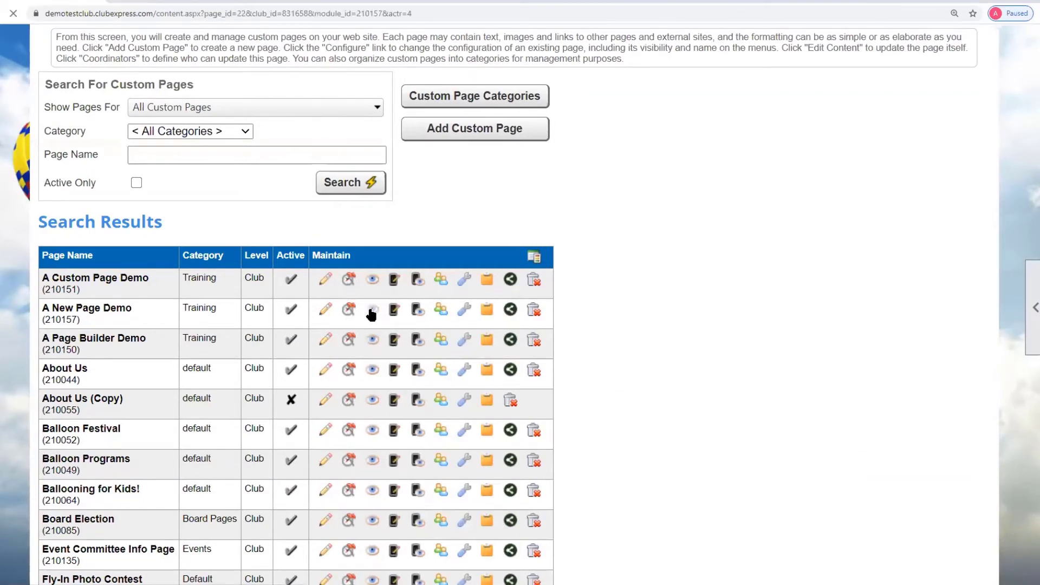
scroll(1013, 405, "down", 4)
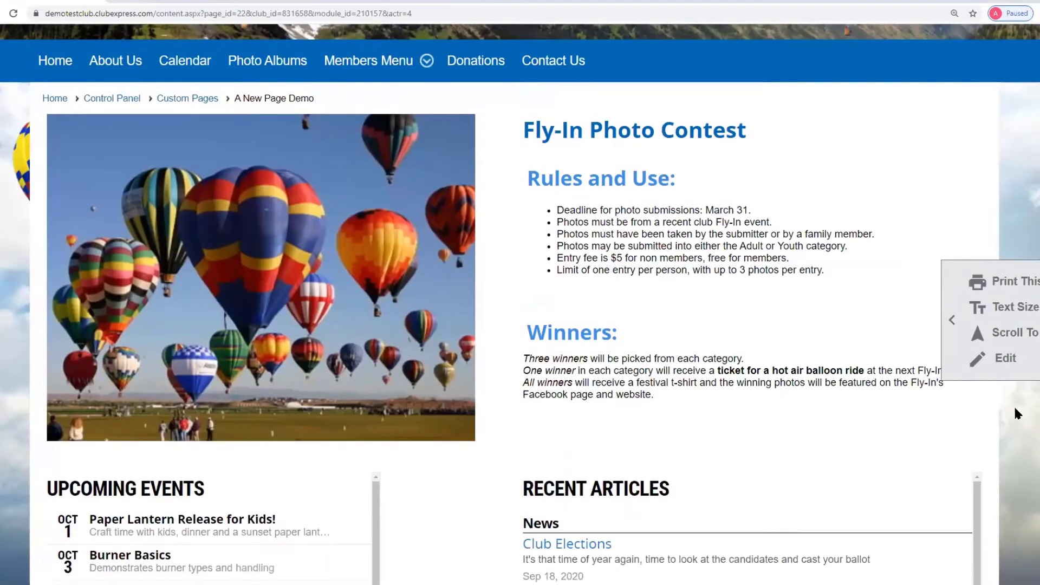
scroll(1007, 409, "up", 2)
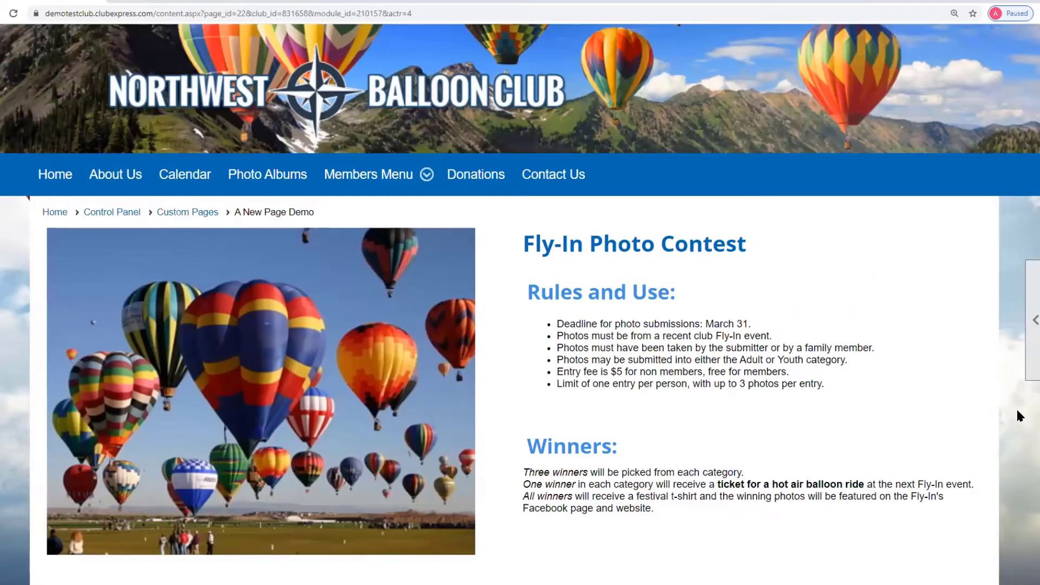
scroll(1018, 411, "down", 4)
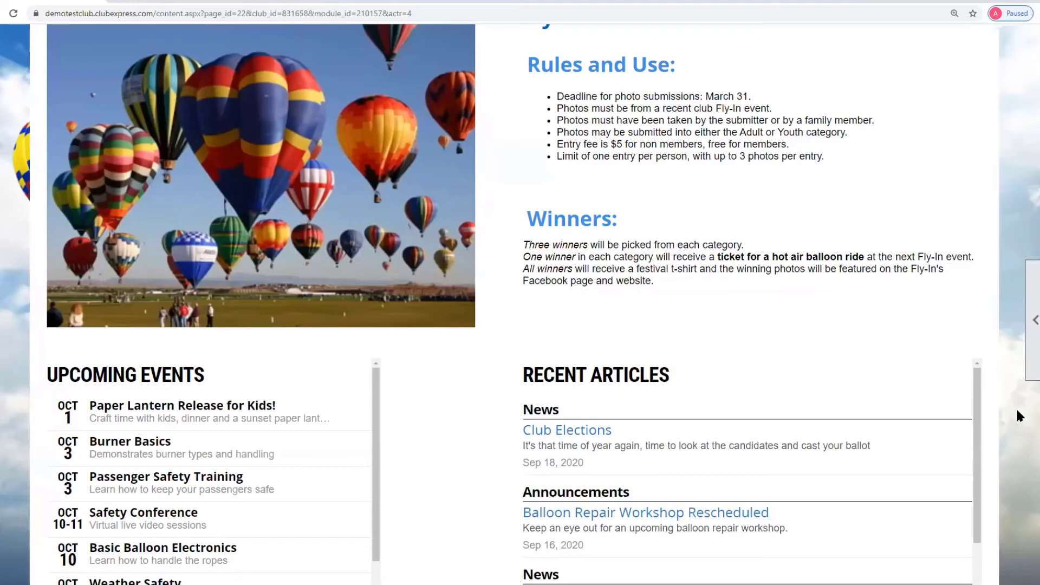
scroll(761, 485, "down", 3)
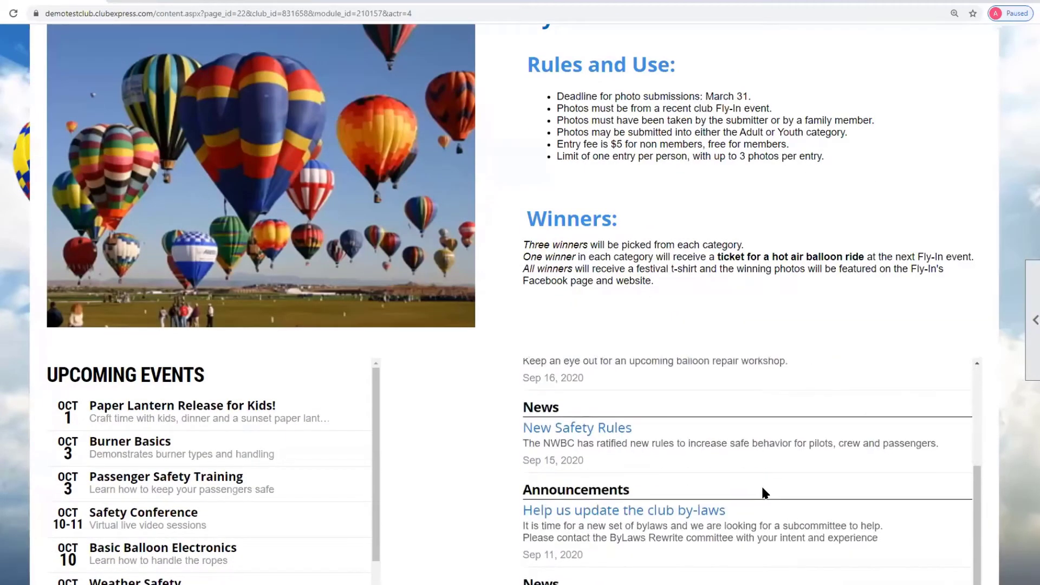
scroll(336, 457, "down", 2)
scroll(390, 455, "down", 2)
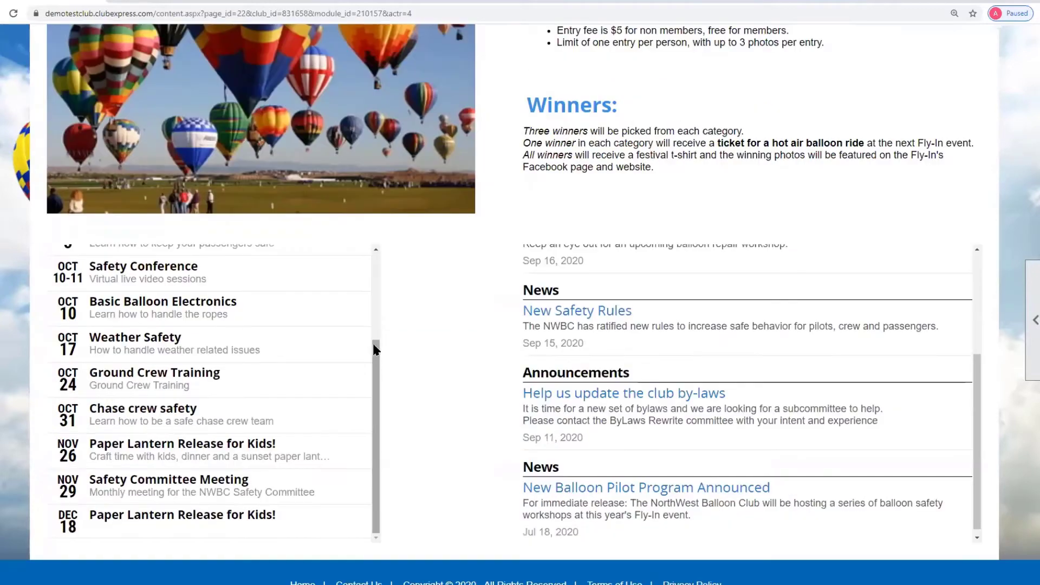
scroll(373, 343, "up", 3)
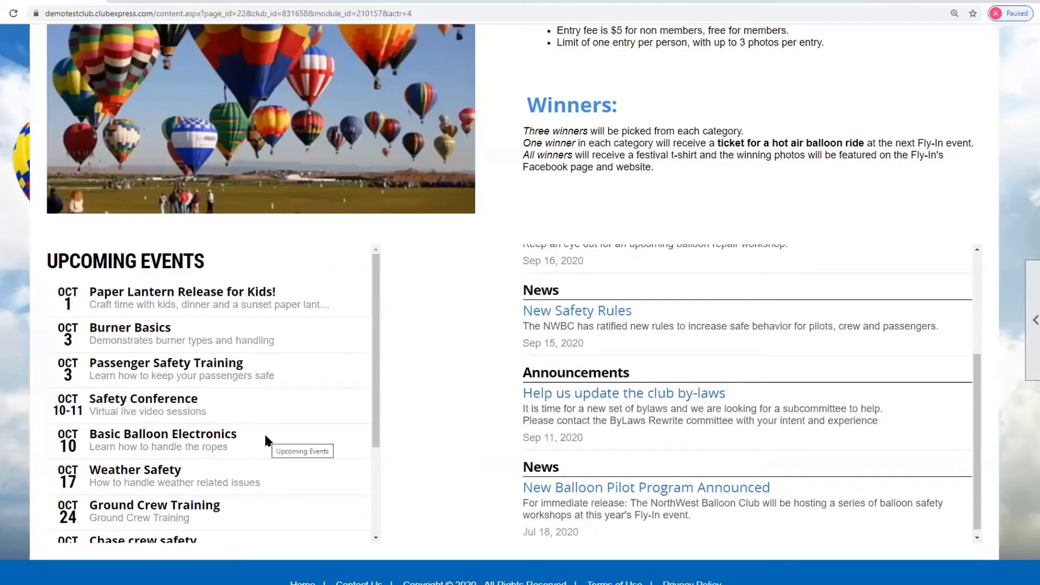
scroll(454, 405, "up", 5)
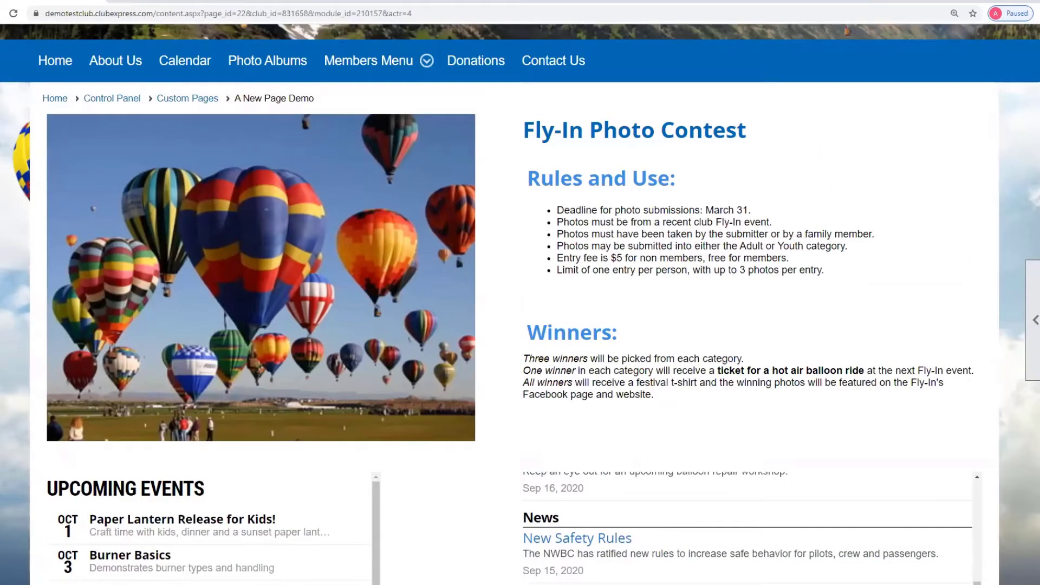
left_click(453, 18)
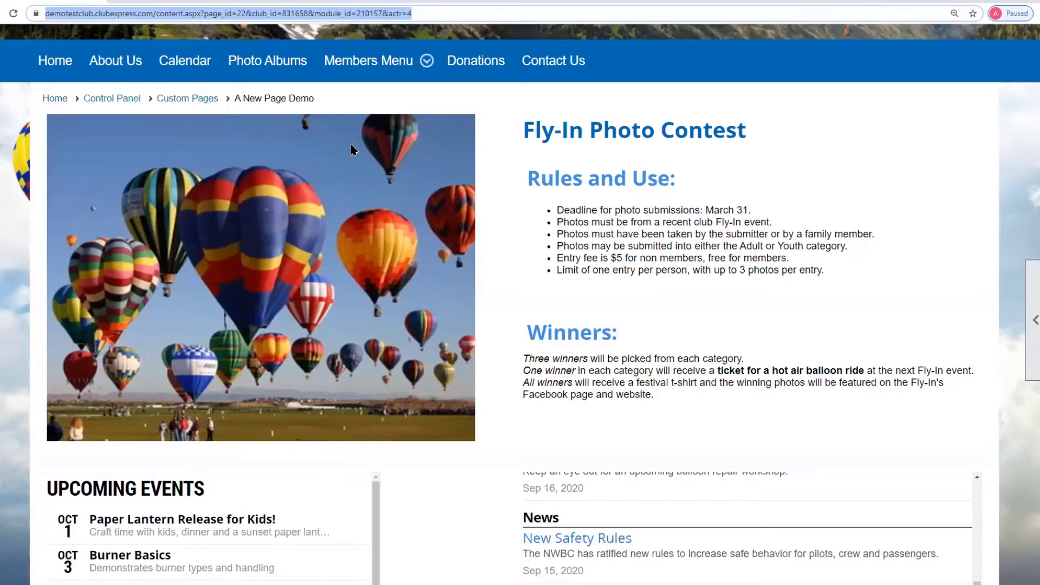
Return to the Custom Page Manager and open the Versions Manager for A New Page Demo
left_click(192, 98)
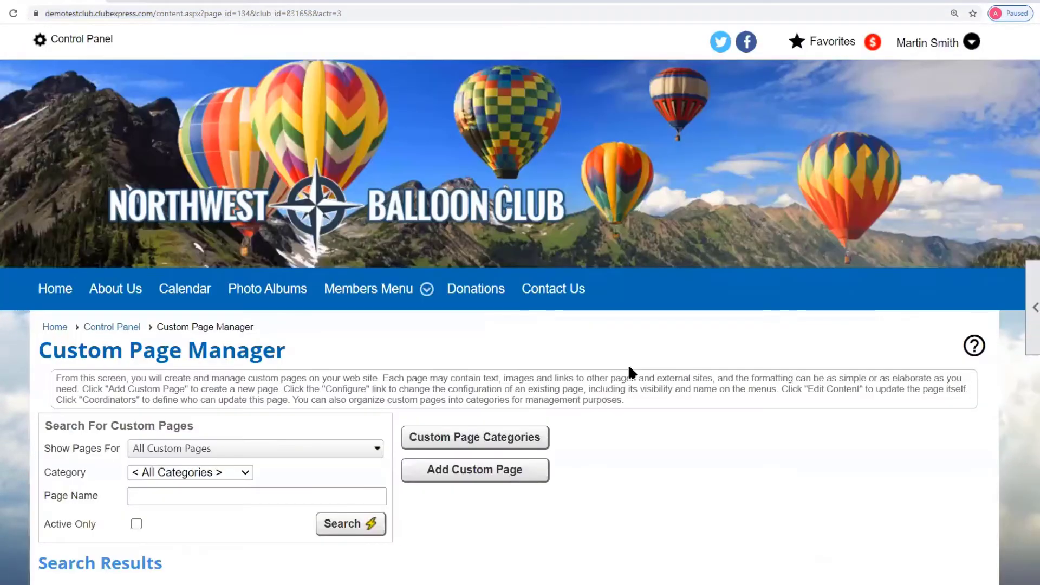
scroll(631, 373, "down", 3)
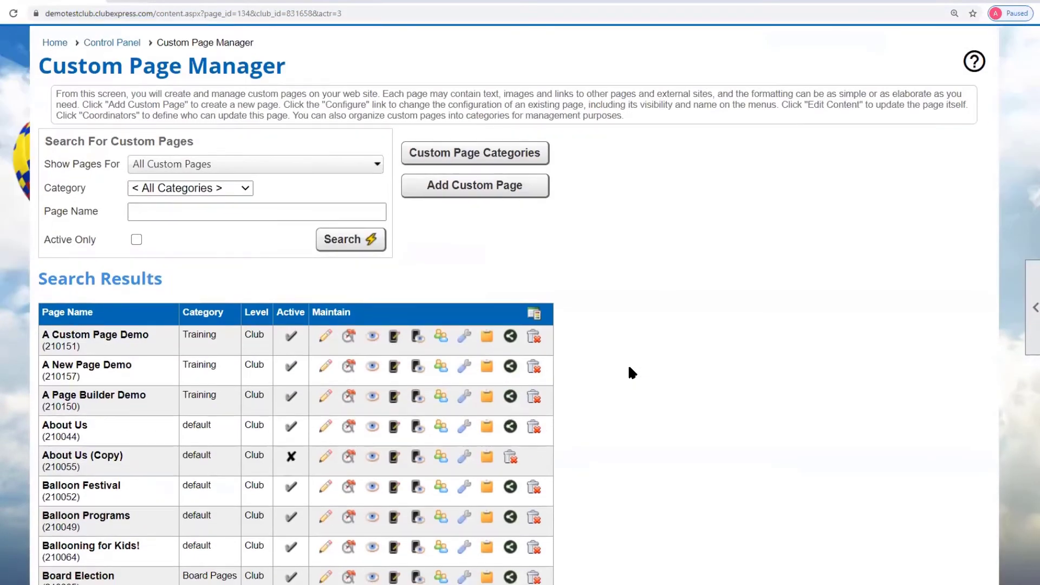
left_click(349, 367)
scroll(683, 387, "down", 4)
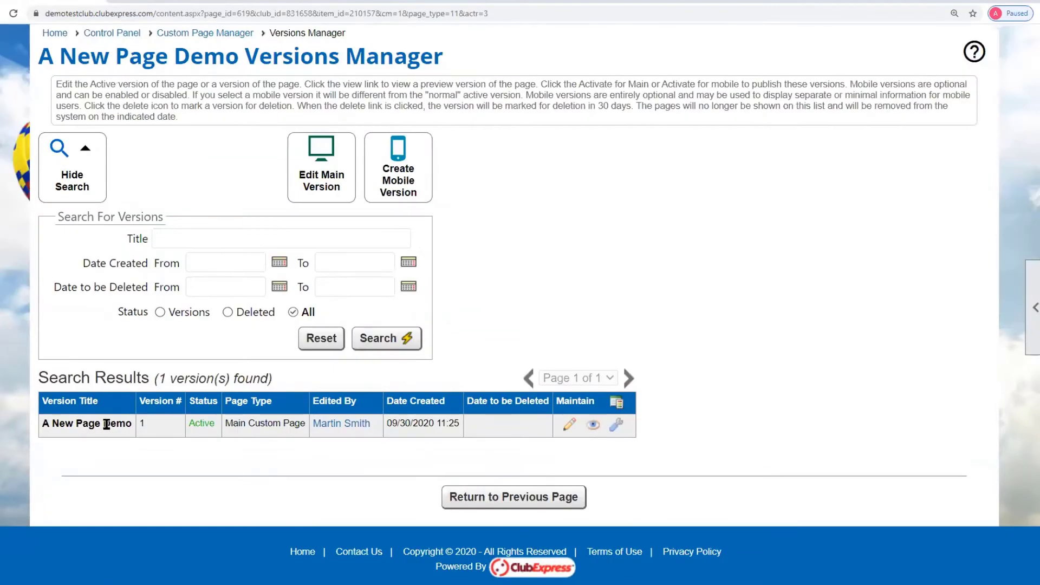
scroll(663, 316, "up", 5)
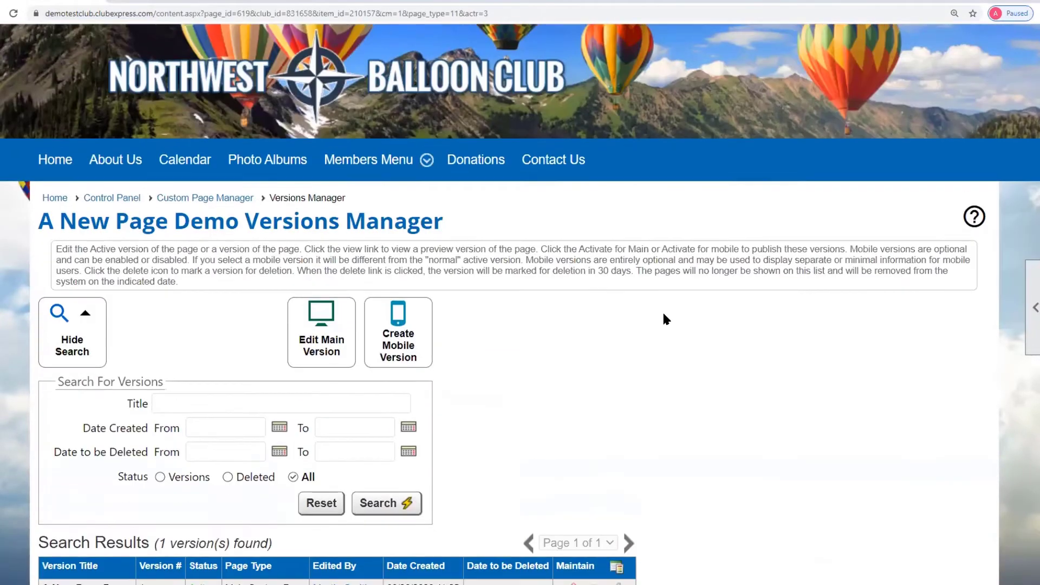
scroll(665, 318, "up", 1)
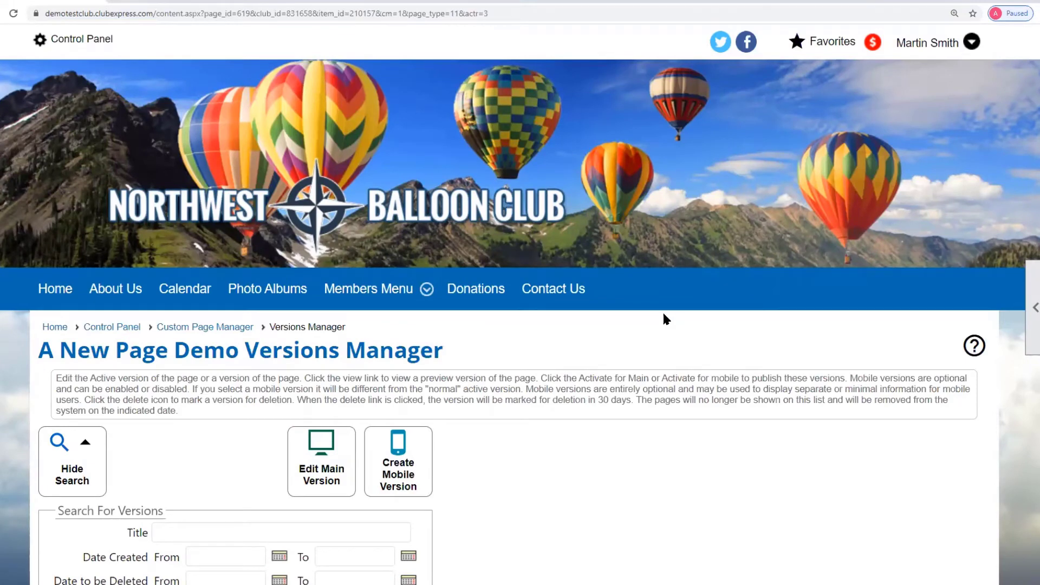
scroll(556, 490, "down", 5)
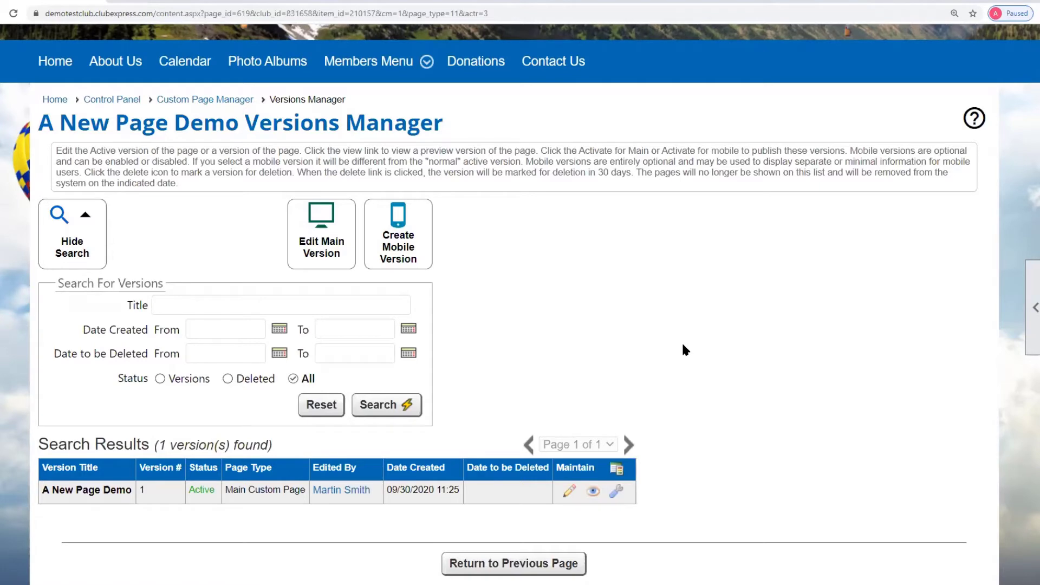
Start creating a mobile version of A New Page Demo in Page Builder and look over its canvas
left_click(401, 236)
scroll(701, 291, "down", 5)
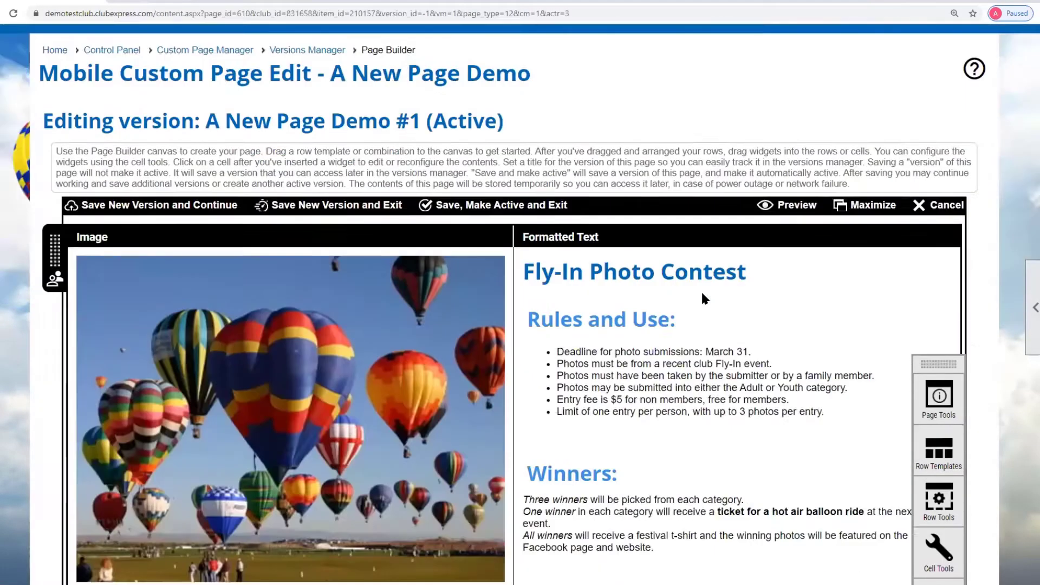
scroll(703, 294, "down", 2)
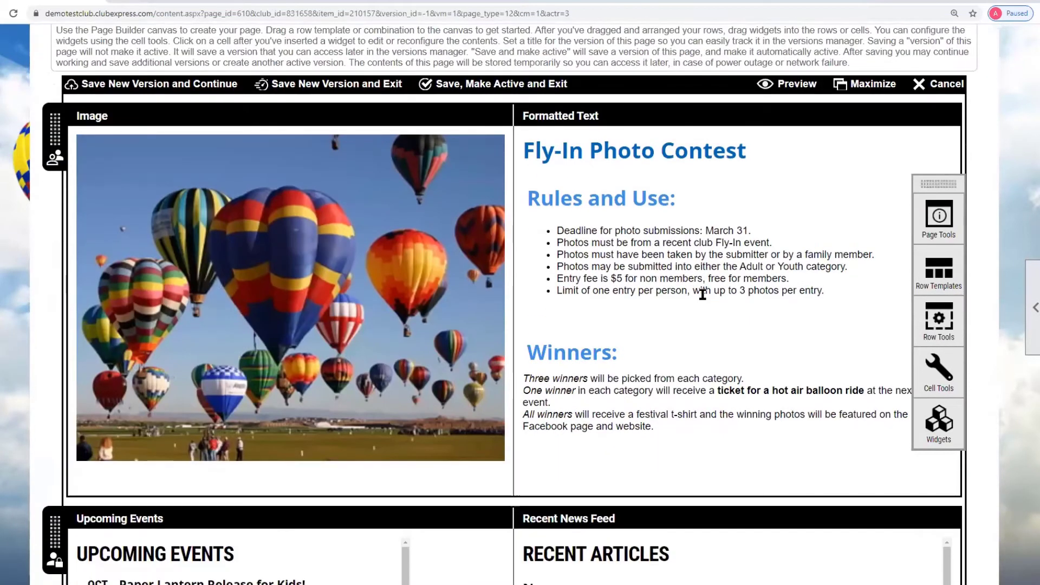
Insert a blank Full Width row above the image and formatted text row on the mobile page
scroll(703, 296, "up", 2)
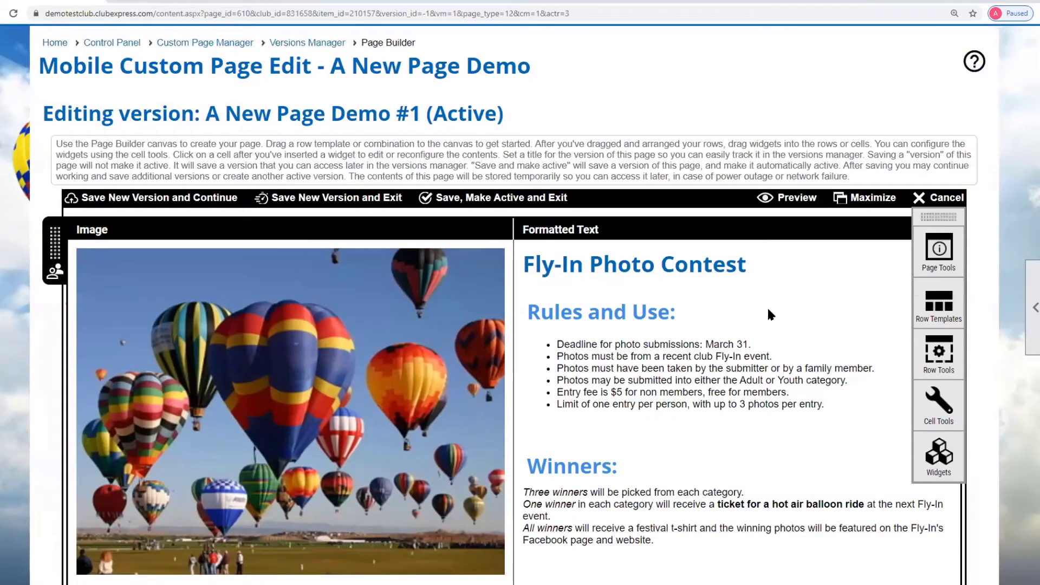
left_click(942, 305)
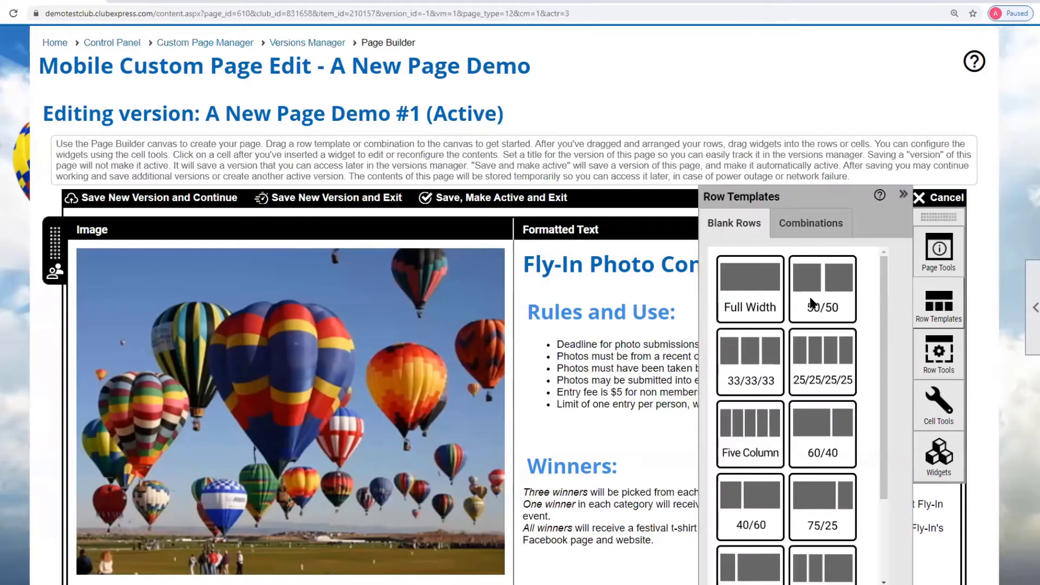
left_click_drag(780, 301, 129, 243)
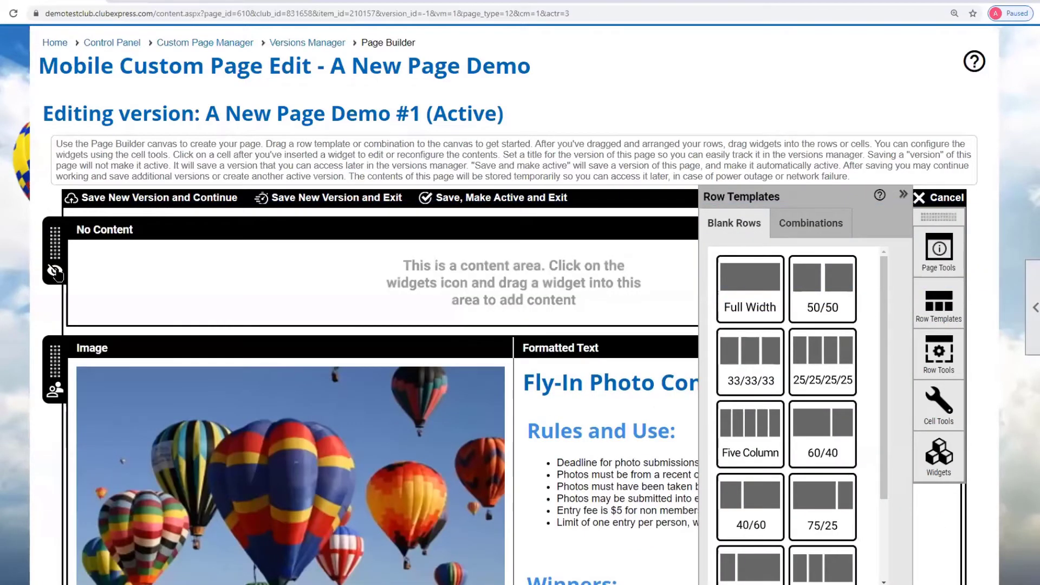
Make the new full-width row on the mobile page visible and place a Text widget in it
left_click(56, 272)
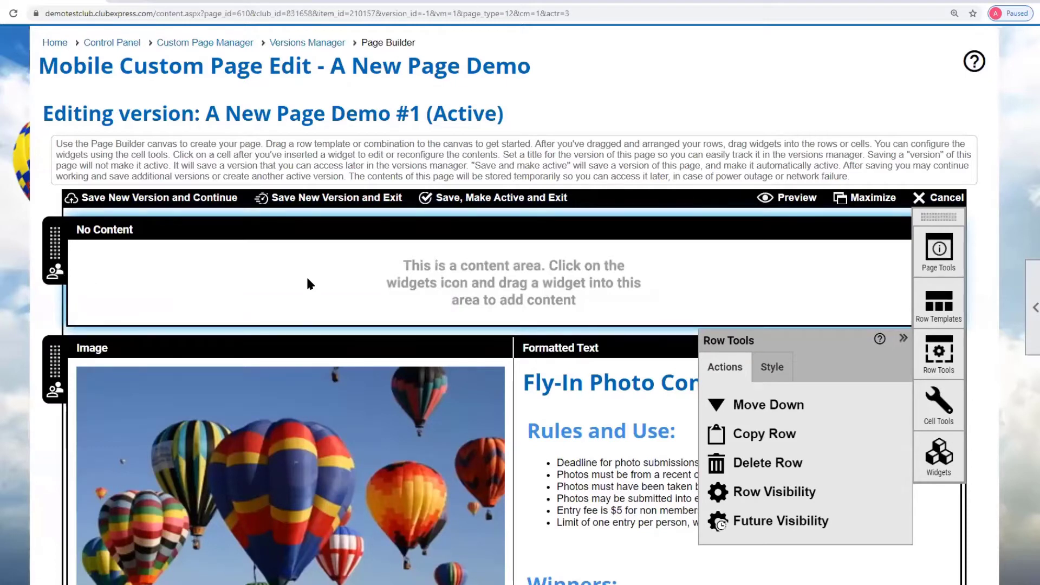
left_click(939, 455)
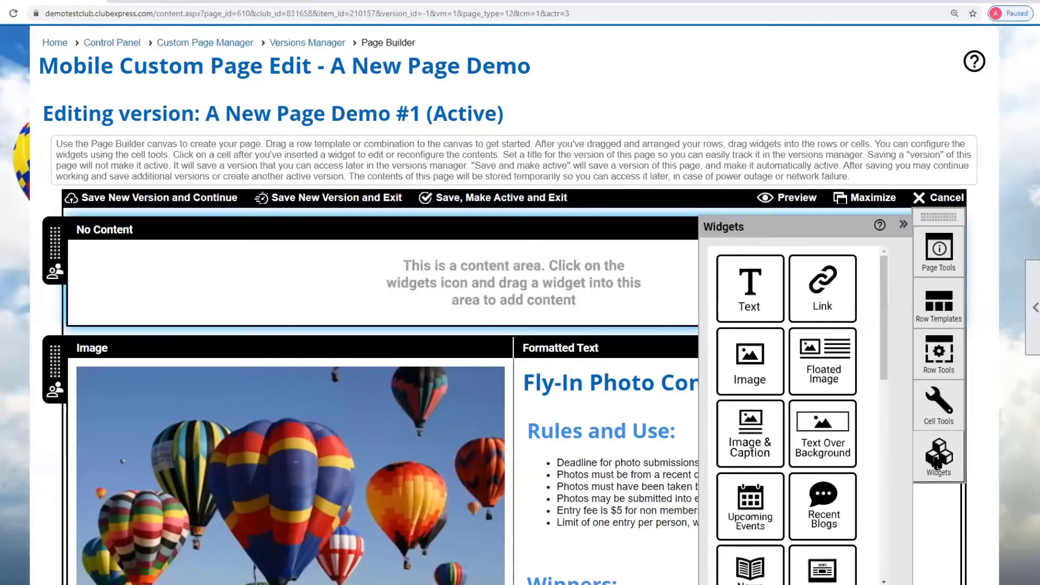
left_click_drag(744, 307, 368, 287)
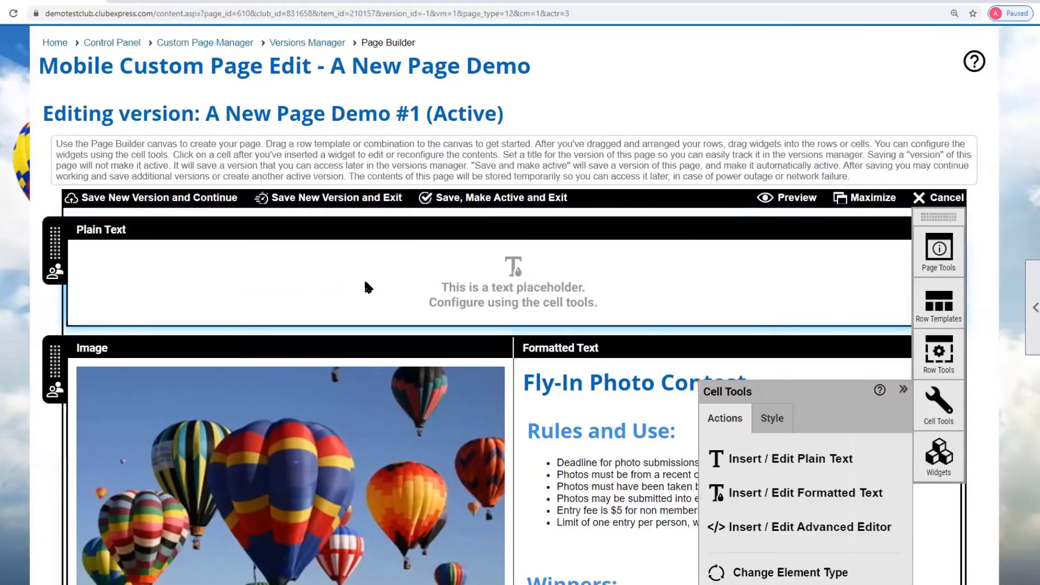
Enter "This is for mobile devices only" as formatted text in the new row's text cell
left_click(486, 275)
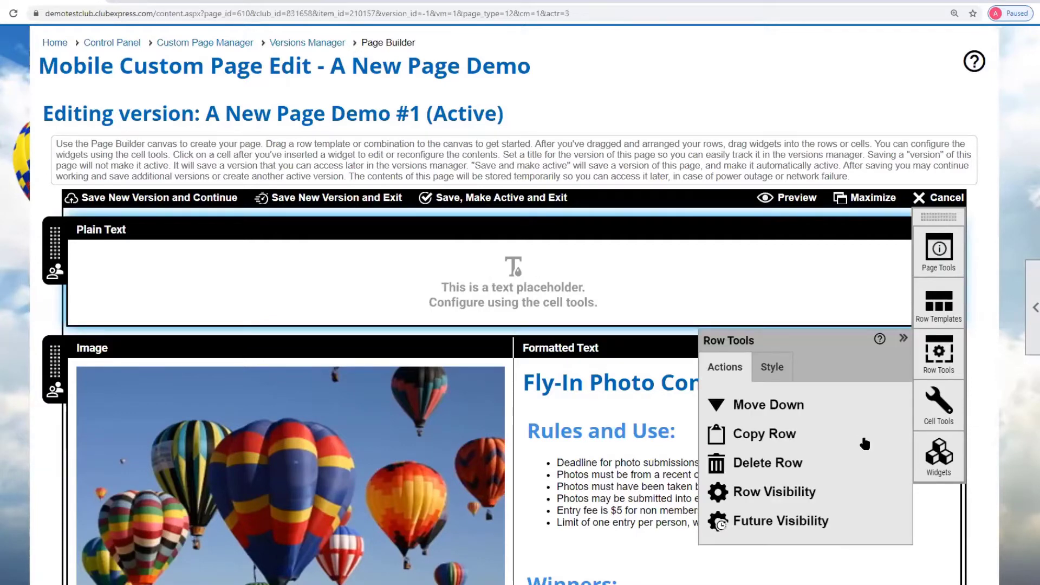
left_click(532, 272)
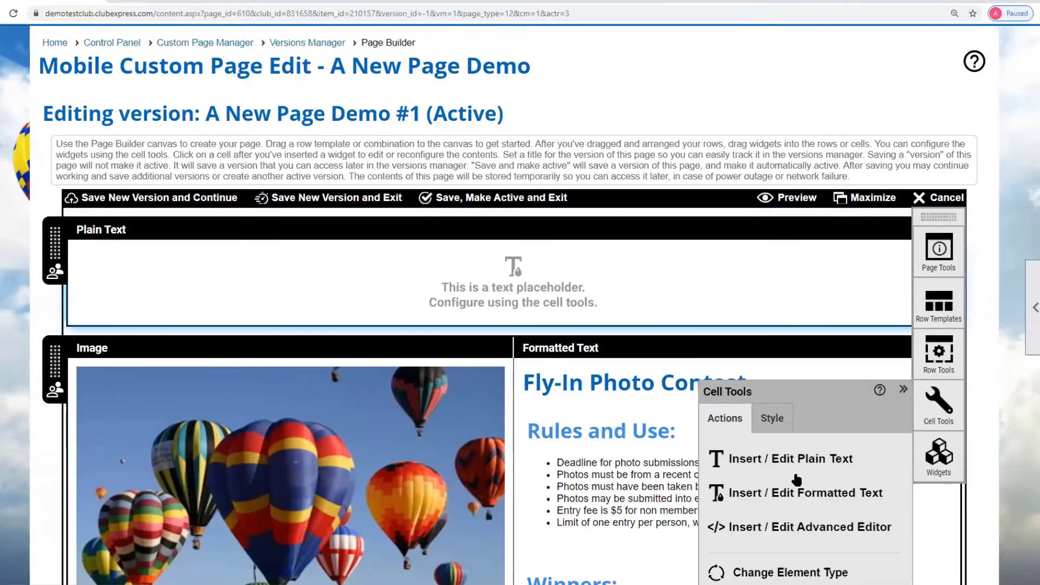
left_click(807, 494)
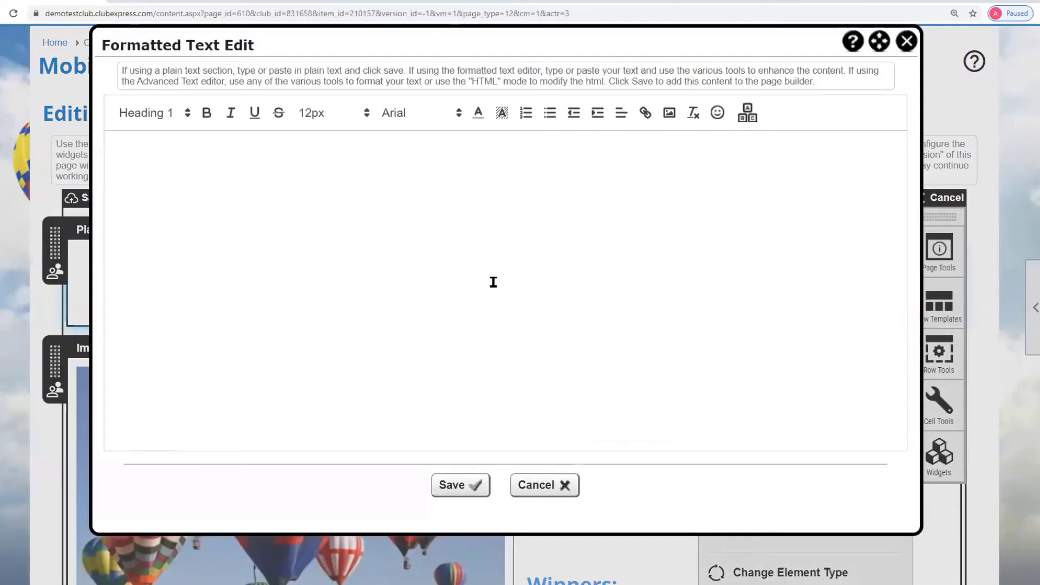
type("This i")
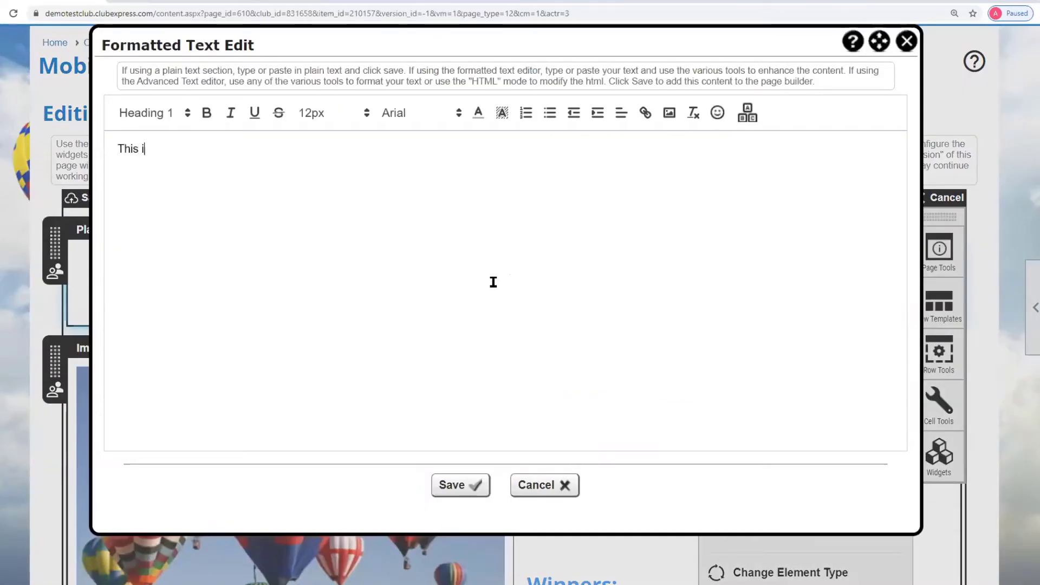
type("s for mobile dev")
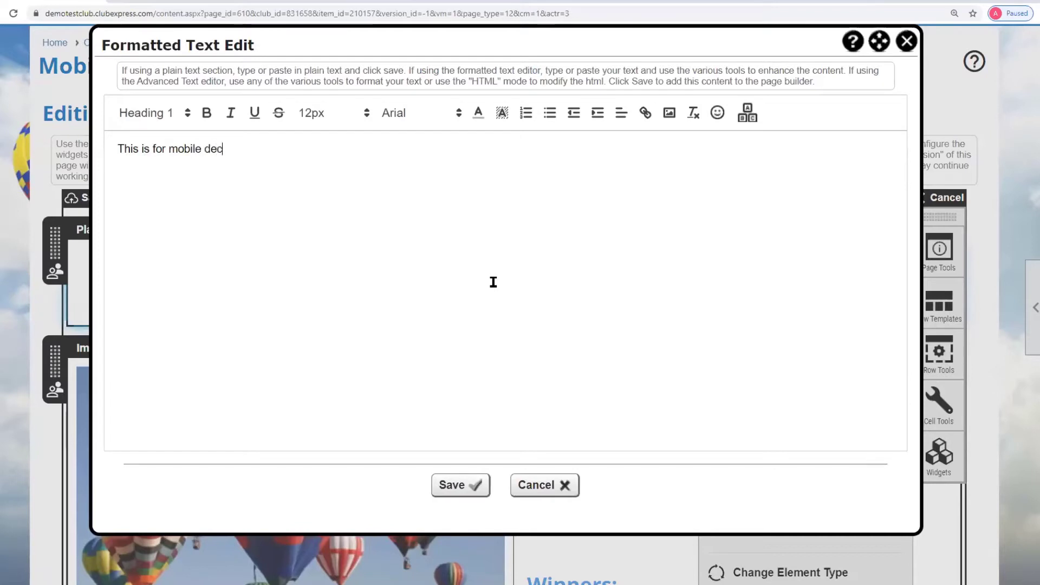
type("ices pon")
type(" onluy")
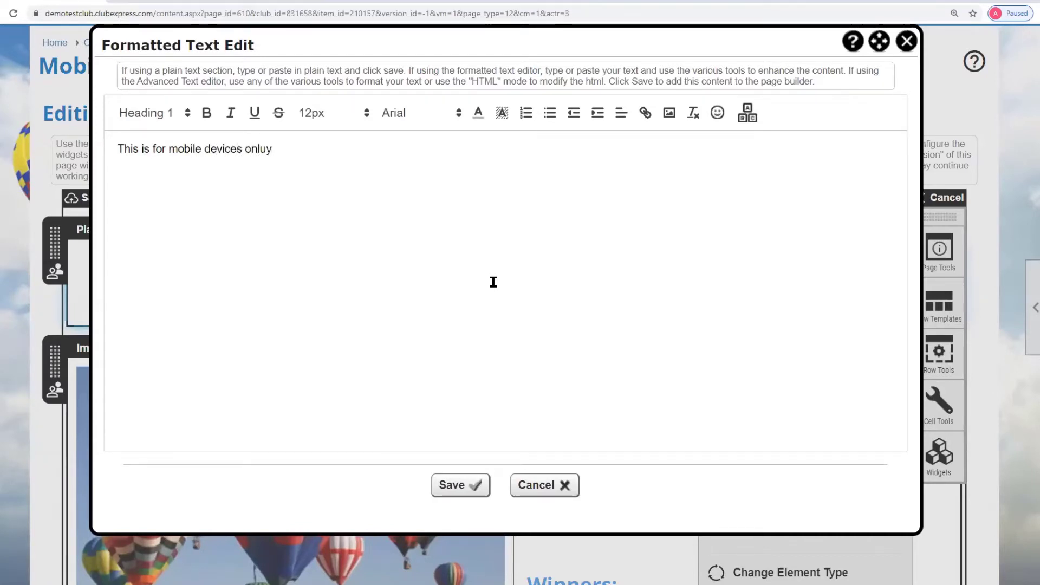
key("BackSpace")
key("BackSpace")
type("y")
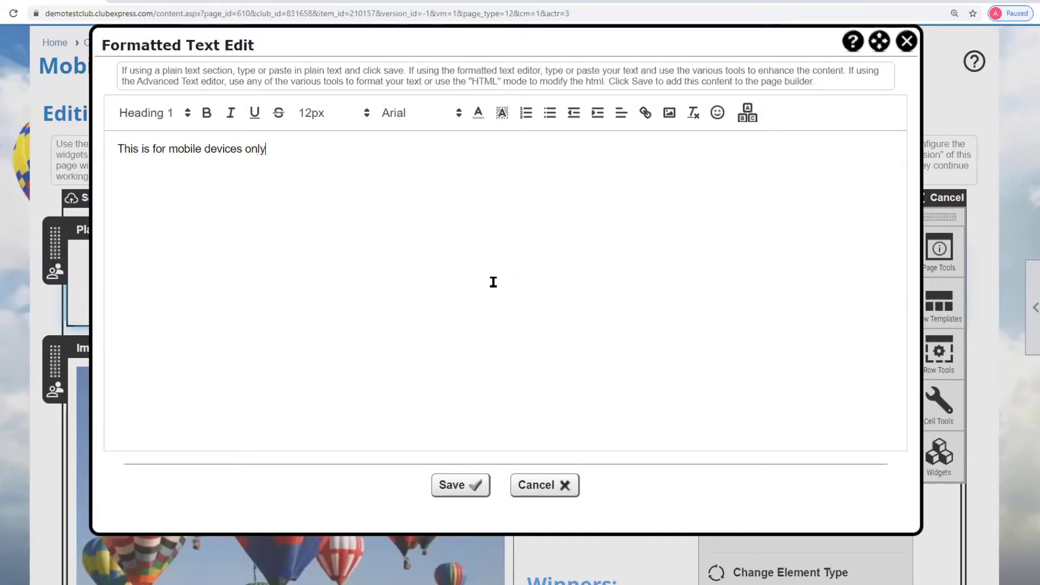
Format the sentence as Heading 1 in red and save the formatted text to the page
left_click(147, 128)
left_click(153, 142)
left_click_drag(448, 156, 29, 172)
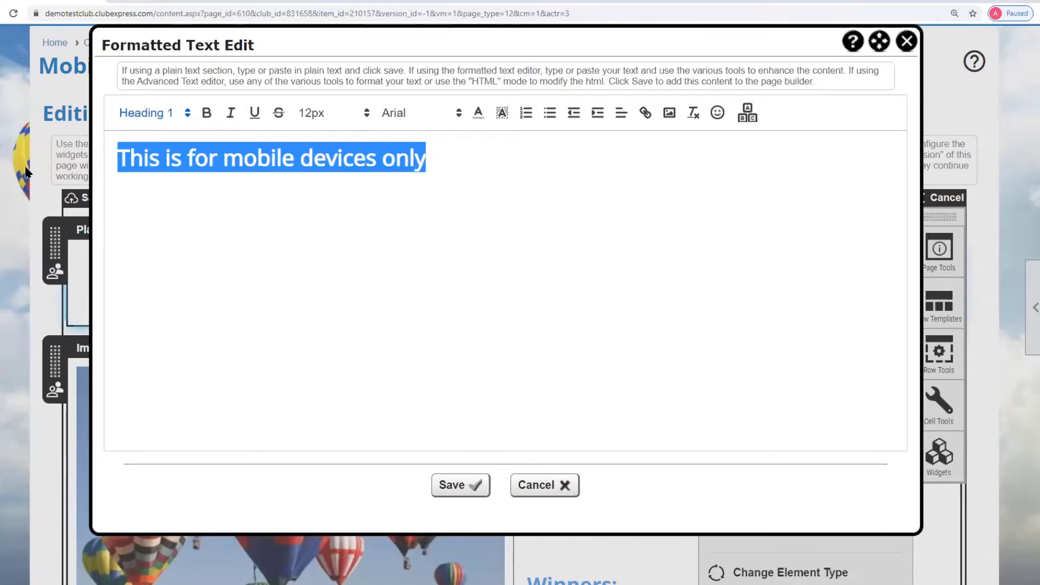
left_click(479, 122)
left_click(493, 132)
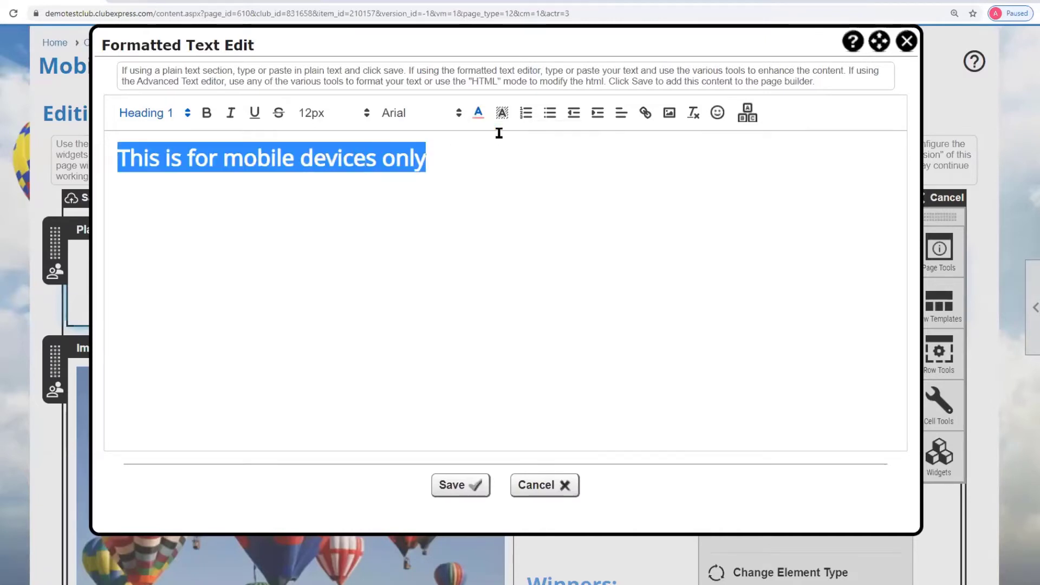
left_click(489, 233)
left_click(457, 485)
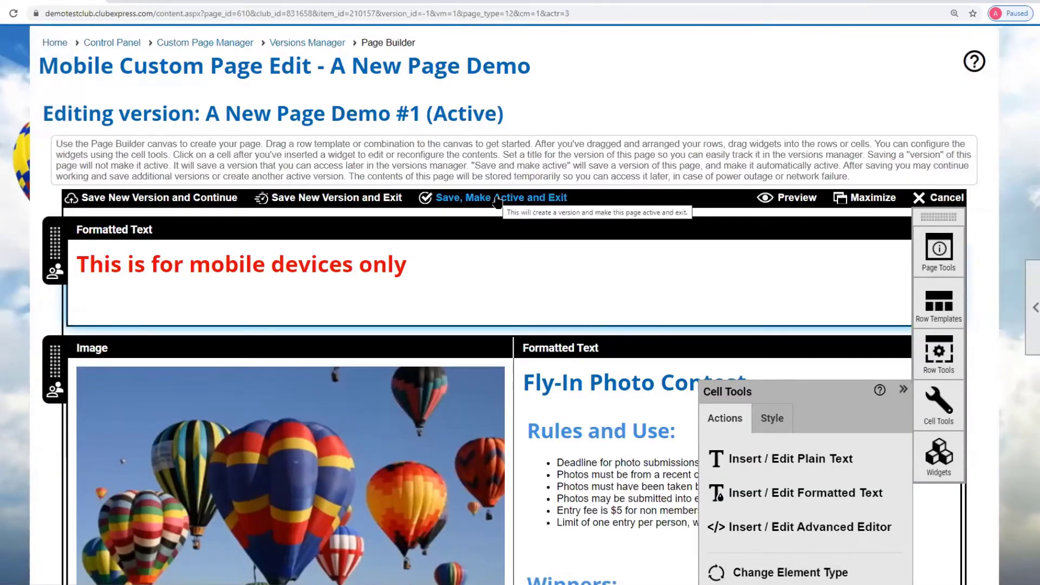
Save the mobile version of A New Page Demo, make it active and exit to the Versions Manager
left_click(497, 202)
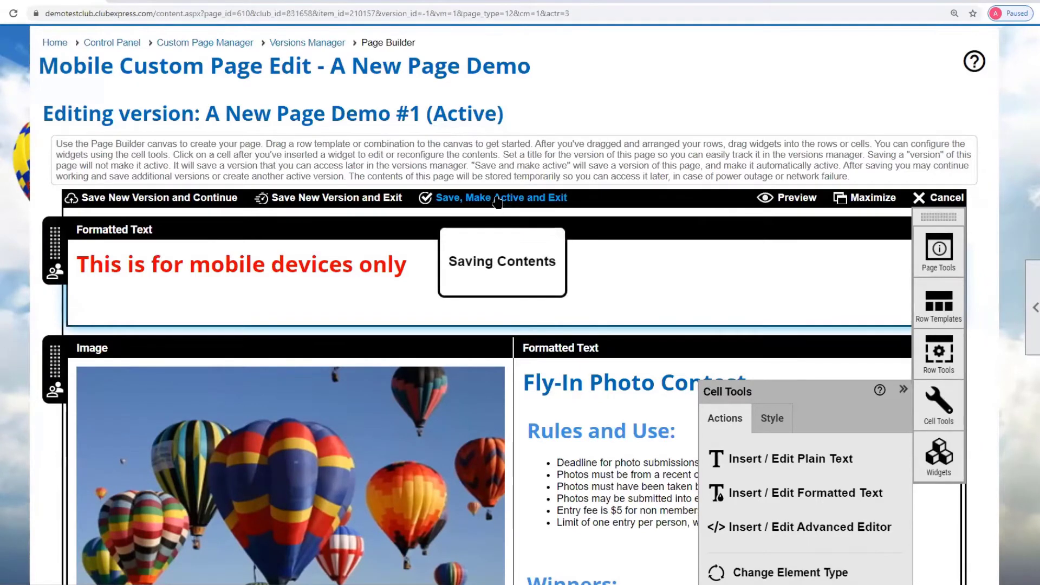
scroll(703, 262, "down", 5)
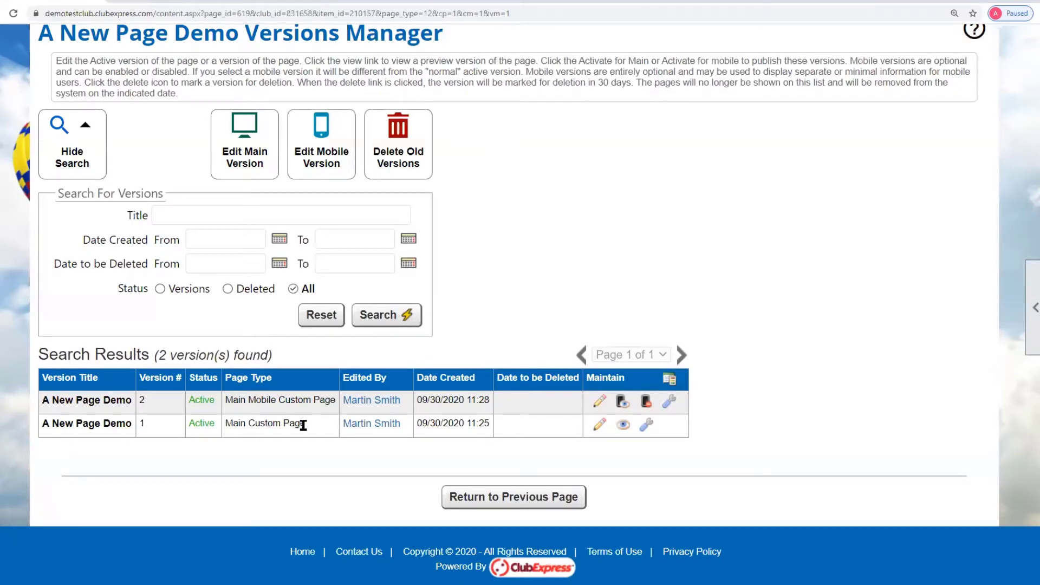
Preview the mobile version of A New Page Demo and examine its content from the new heading downward
left_click(623, 404)
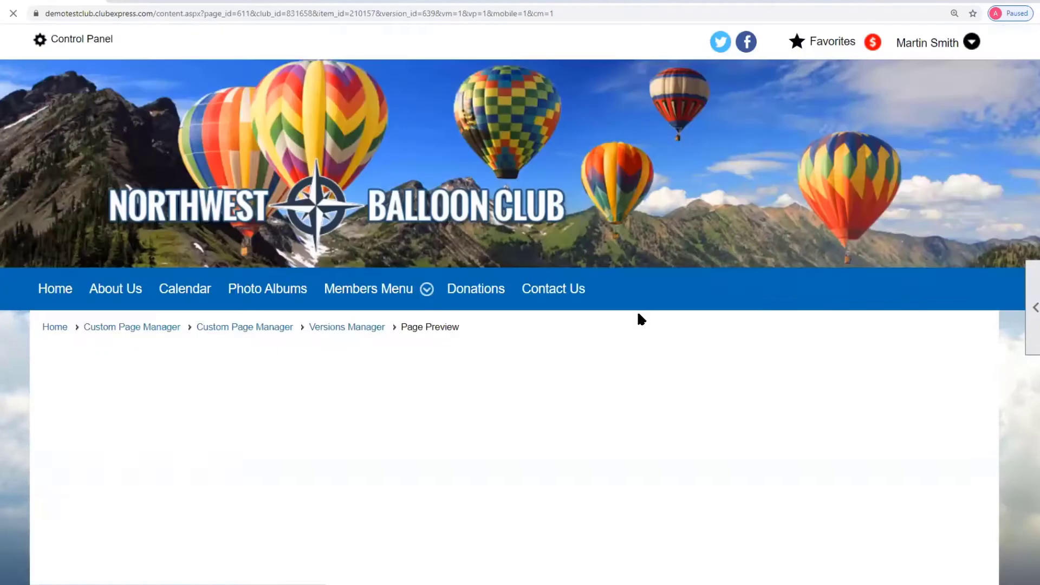
scroll(640, 316, "down", 5)
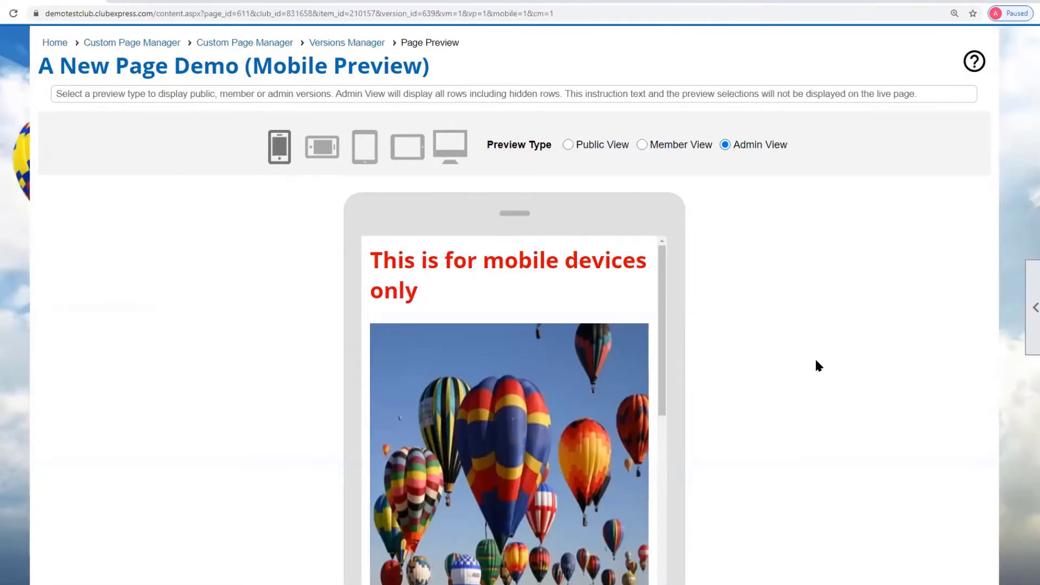
scroll(818, 366, "down", 2)
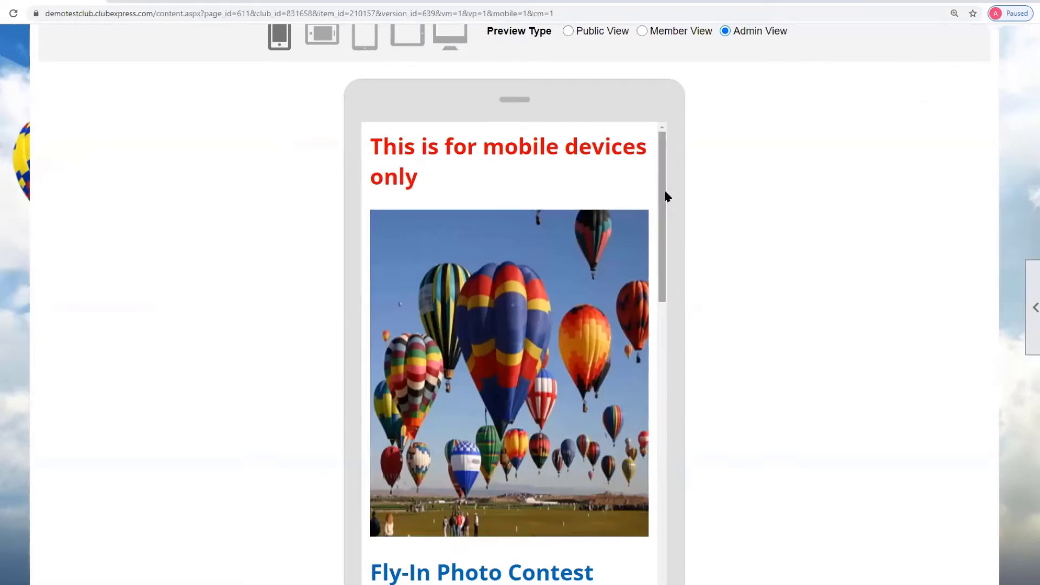
scroll(668, 294, "down", 10)
scroll(677, 291, "up", 12)
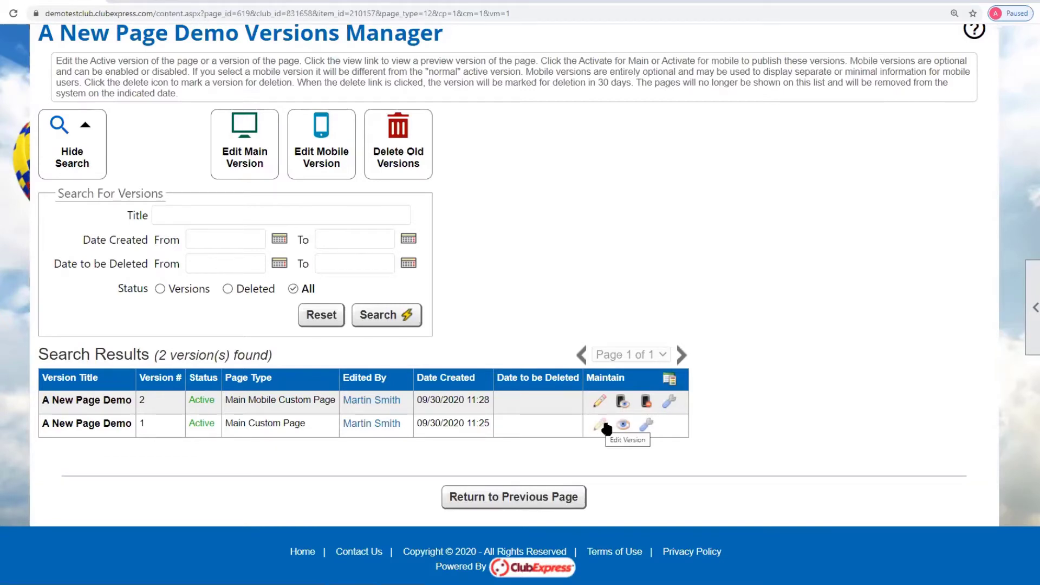
Preview the main version of A New Page Demo in the desktop and upright phone layouts, examining its content in each
left_click(624, 428)
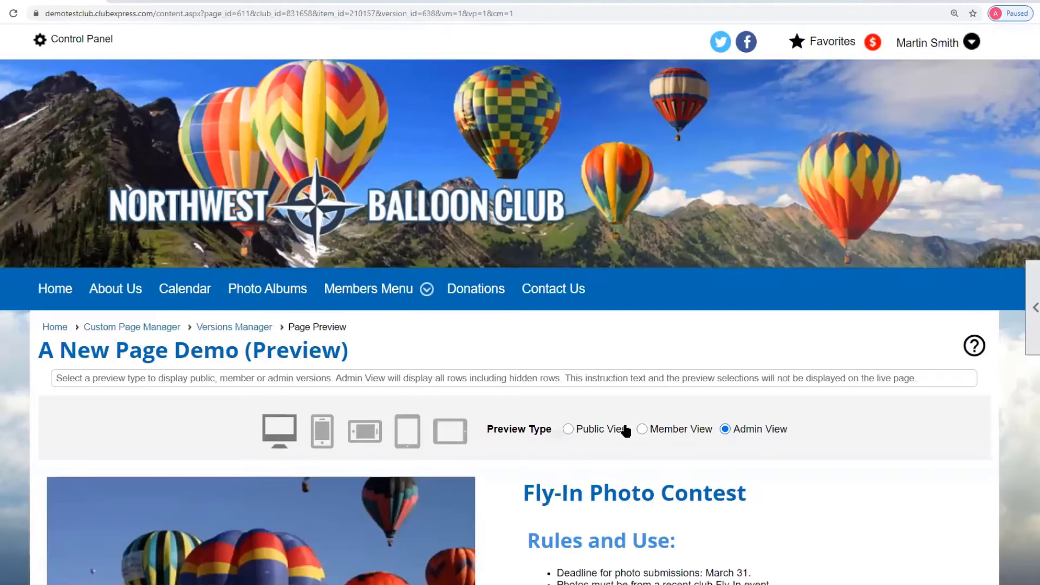
scroll(578, 386, "down", 6)
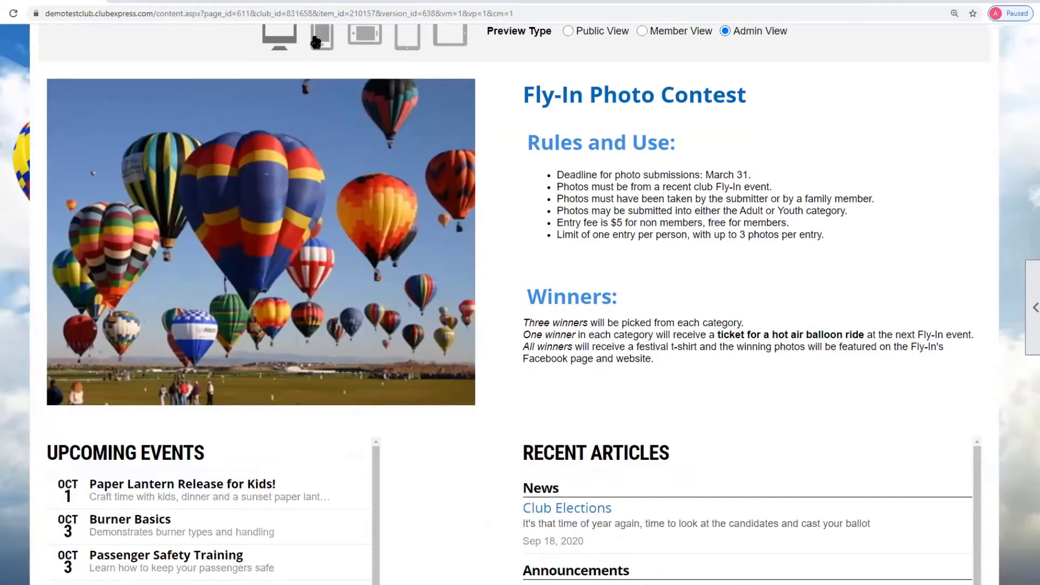
scroll(339, 106, "up", 3)
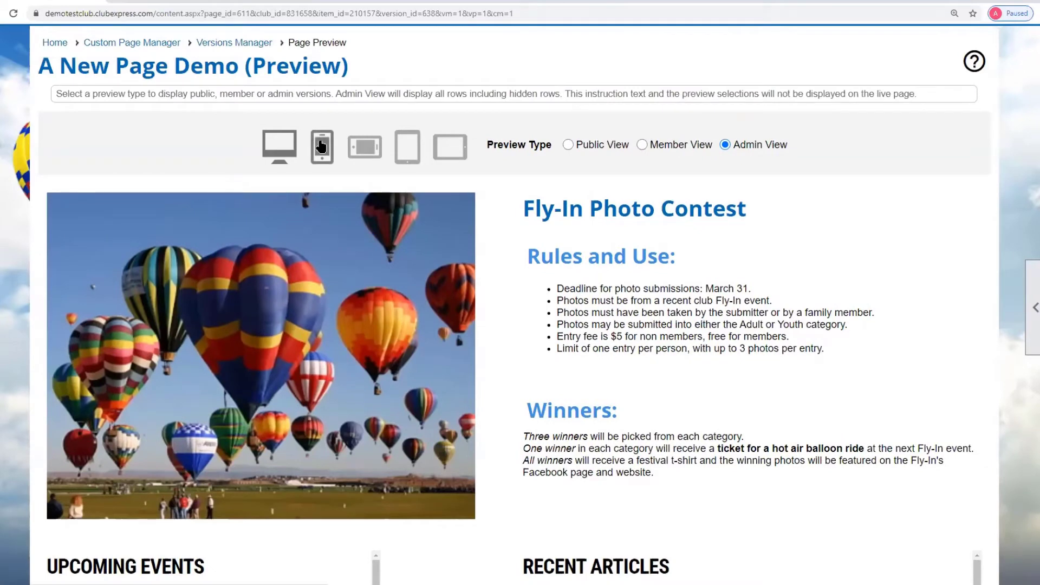
left_click(322, 146)
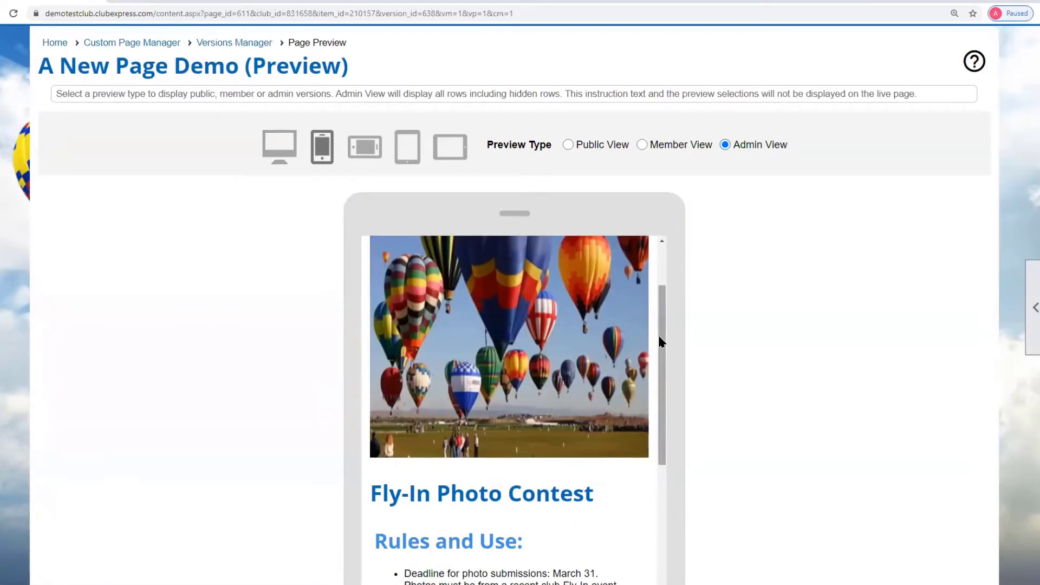
left_click_drag(660, 347, 661, 582)
scroll(769, 428, "down", 4)
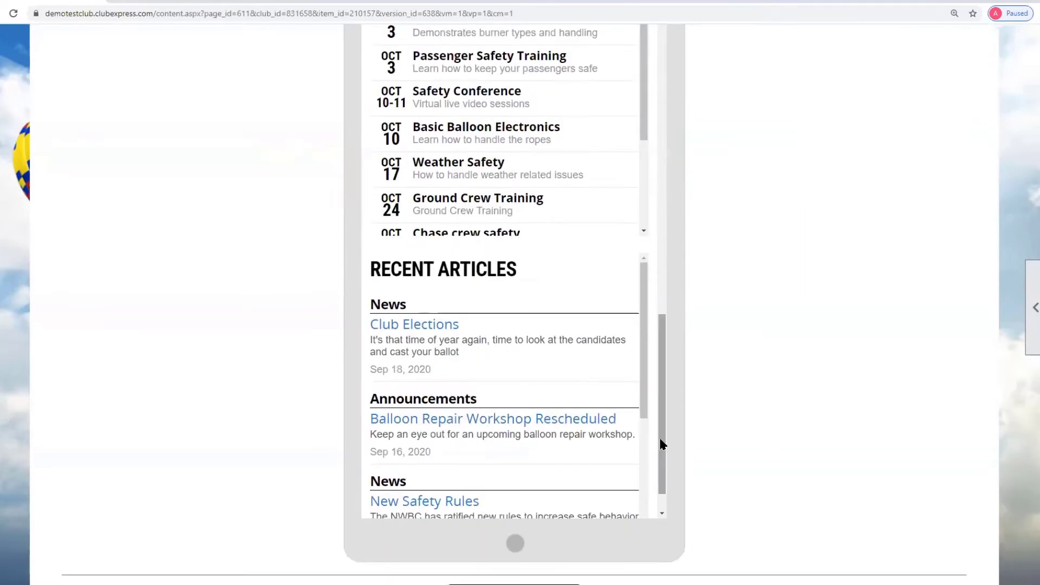
left_click_drag(664, 455, 666, 69)
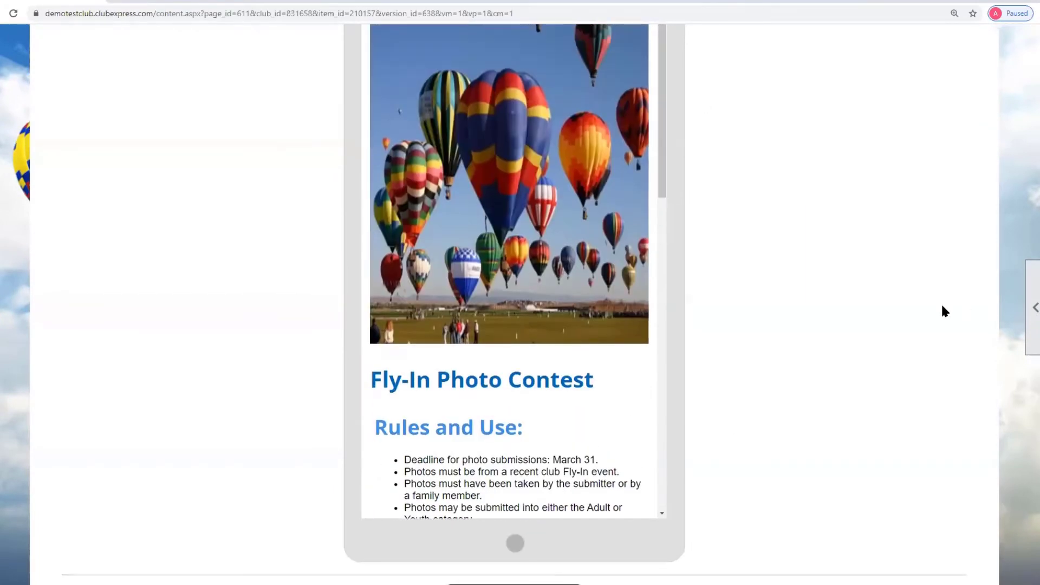
scroll(941, 303, "up", 5)
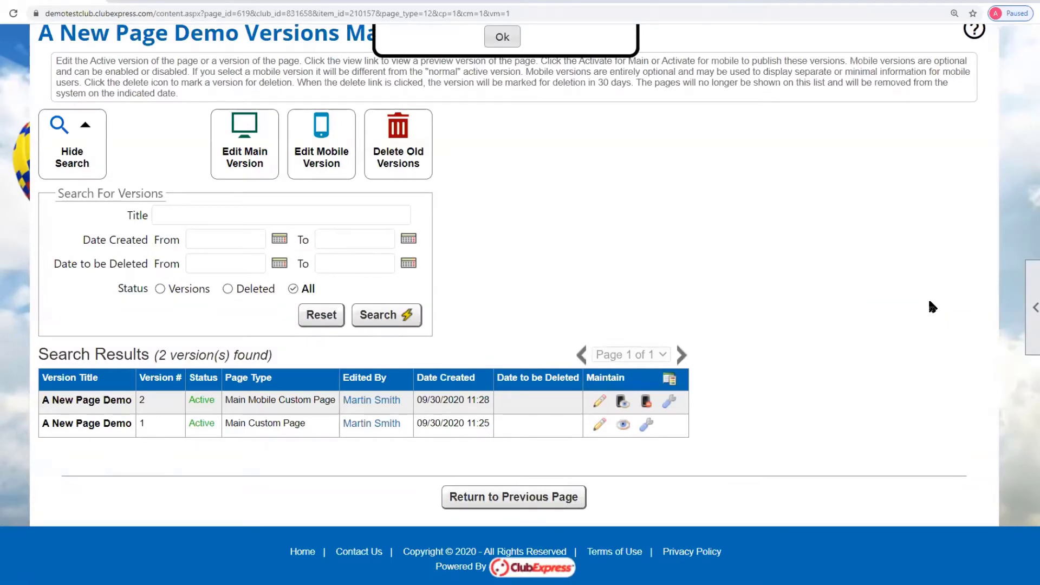
Return to the Custom Page Manager and open the Versions Manager for A Page Builder Demo, bringing up its list of versions
scroll(932, 307, "up", 3)
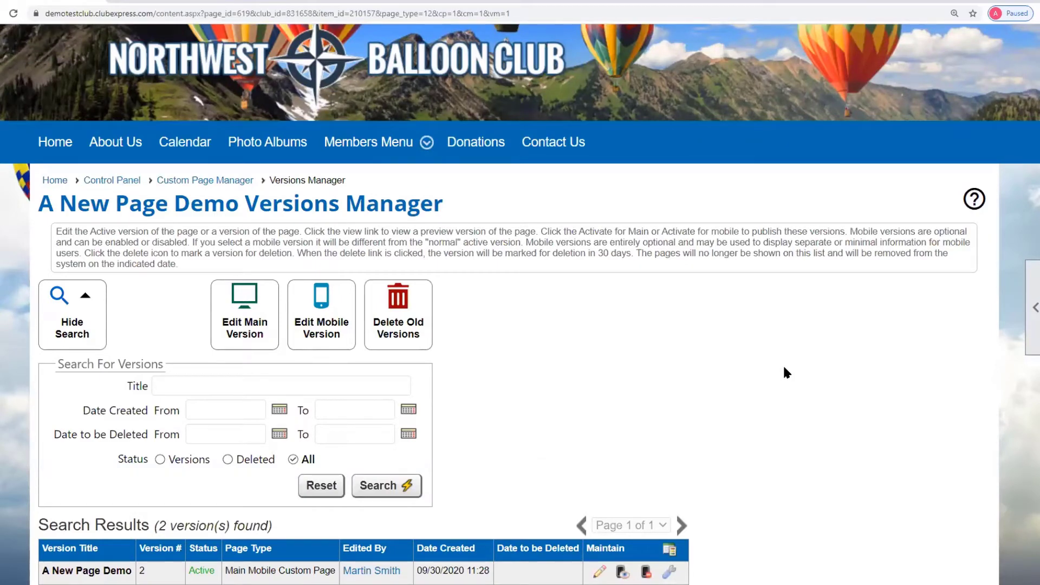
left_click(169, 179)
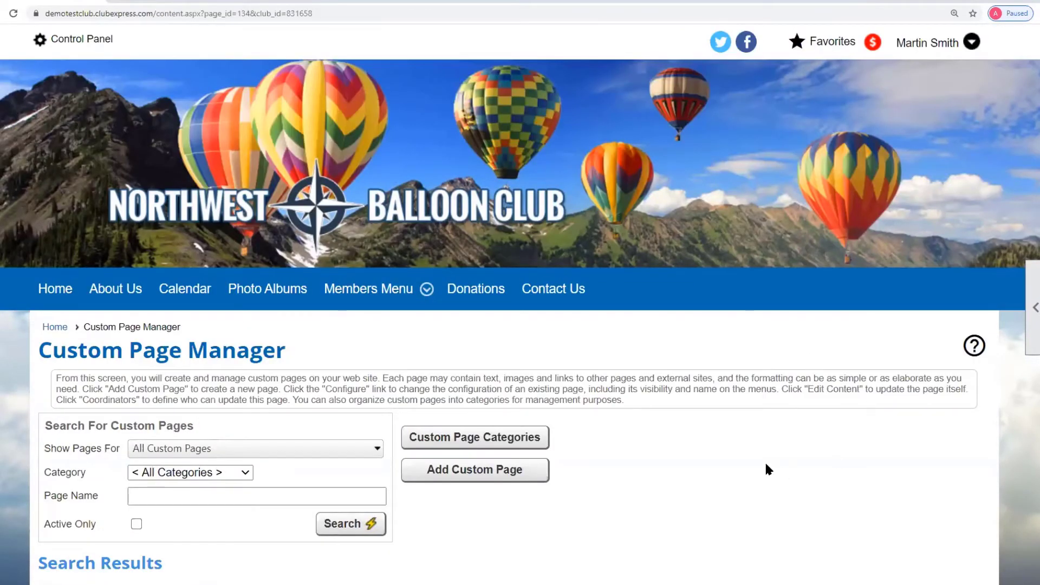
scroll(765, 460, "down", 5)
scroll(717, 428, "down", 3)
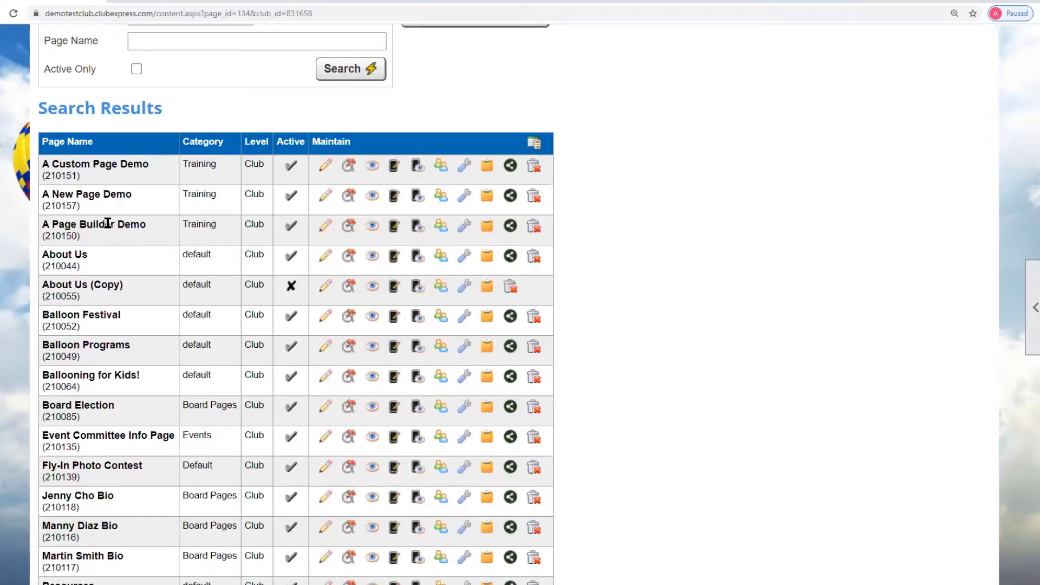
left_click(348, 226)
scroll(707, 297, "down", 5)
scroll(707, 302, "down", 2)
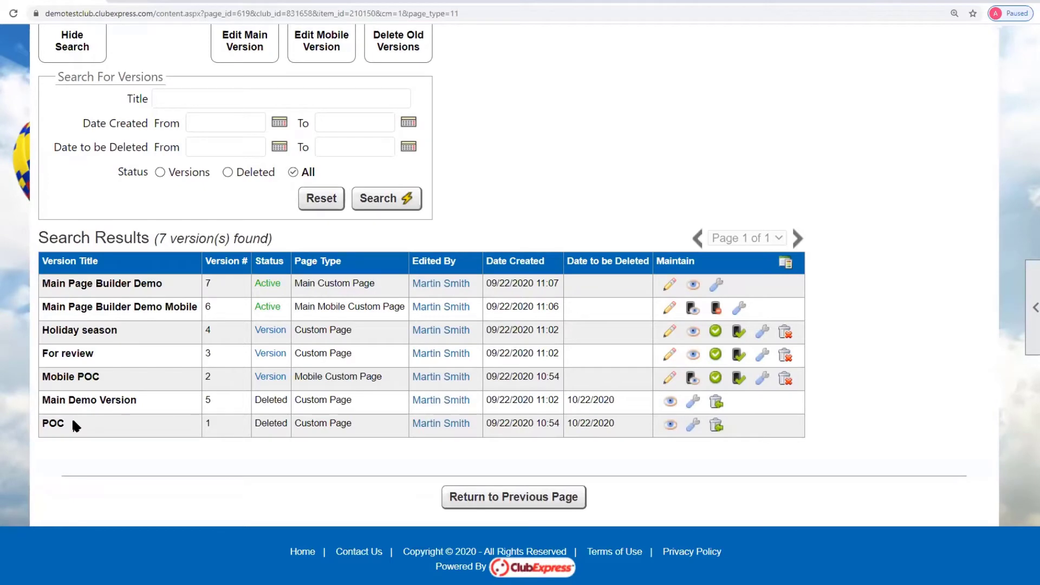
View the title configuration of the deleted POC version without changing it, and examine the Main Demo Version's scheduled deletion date
left_click(694, 426)
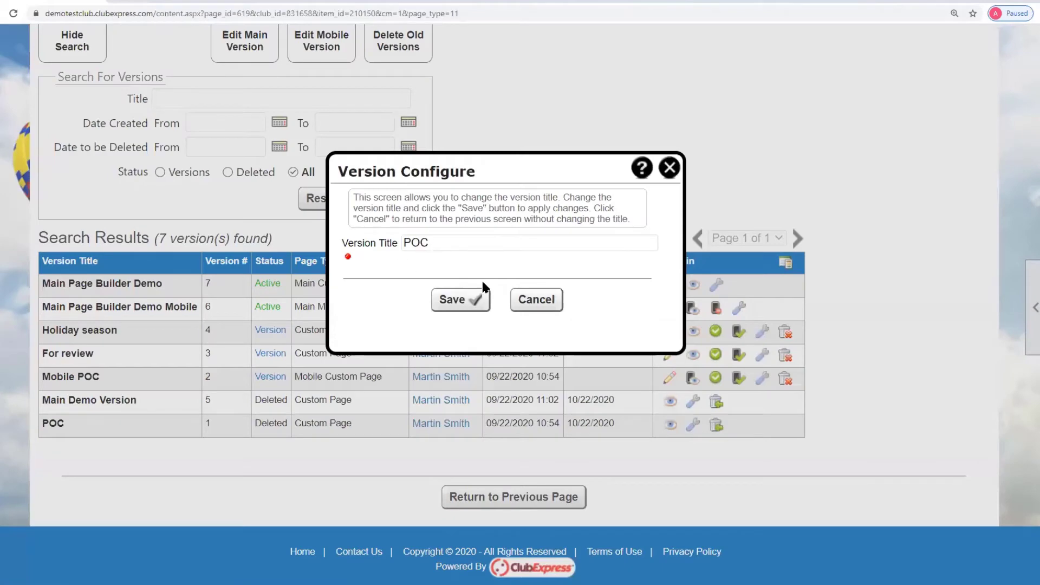
left_click(527, 298)
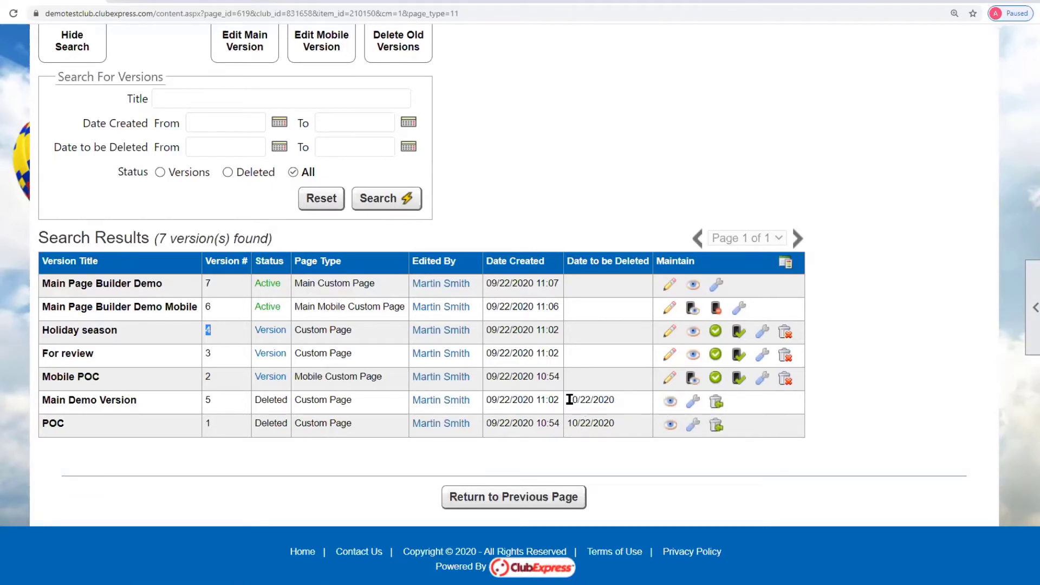
left_click_drag(568, 401, 610, 401)
scroll(571, 399, "up", 2)
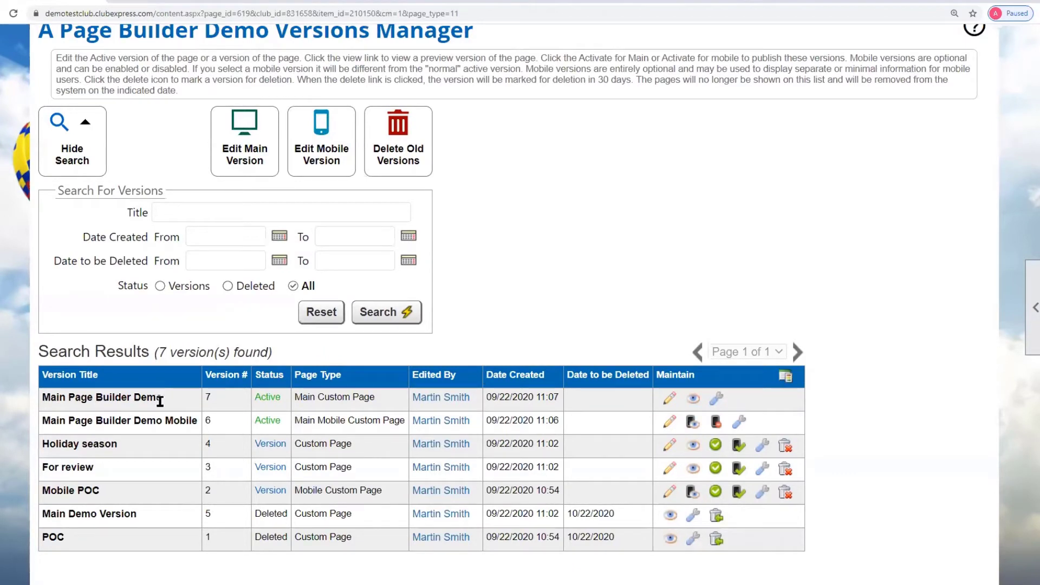
Open the active Main Page Builder Demo version for editing in Page Builder and look over its saving options
left_click(670, 400)
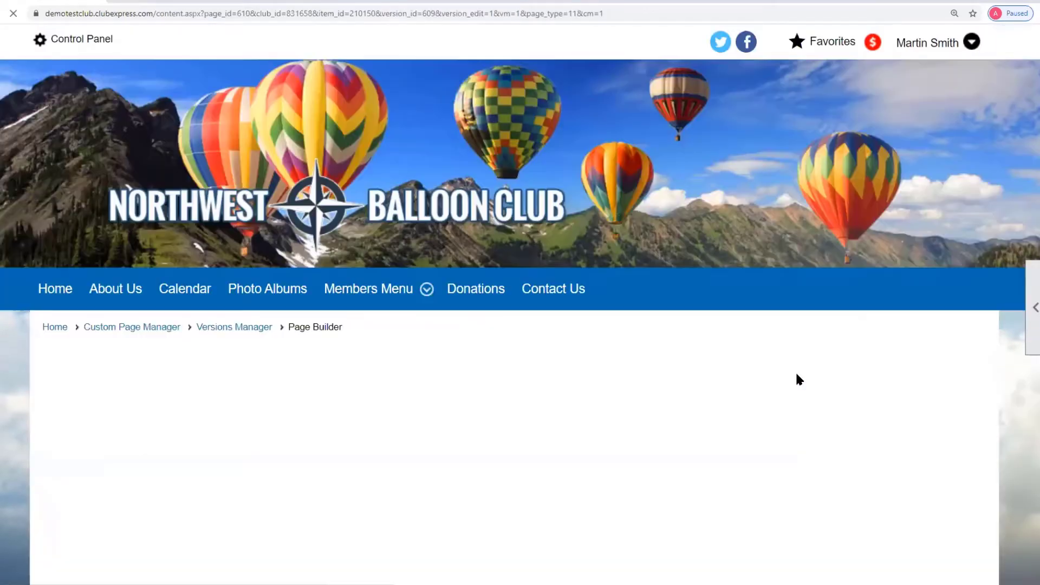
scroll(773, 375, "down", 4)
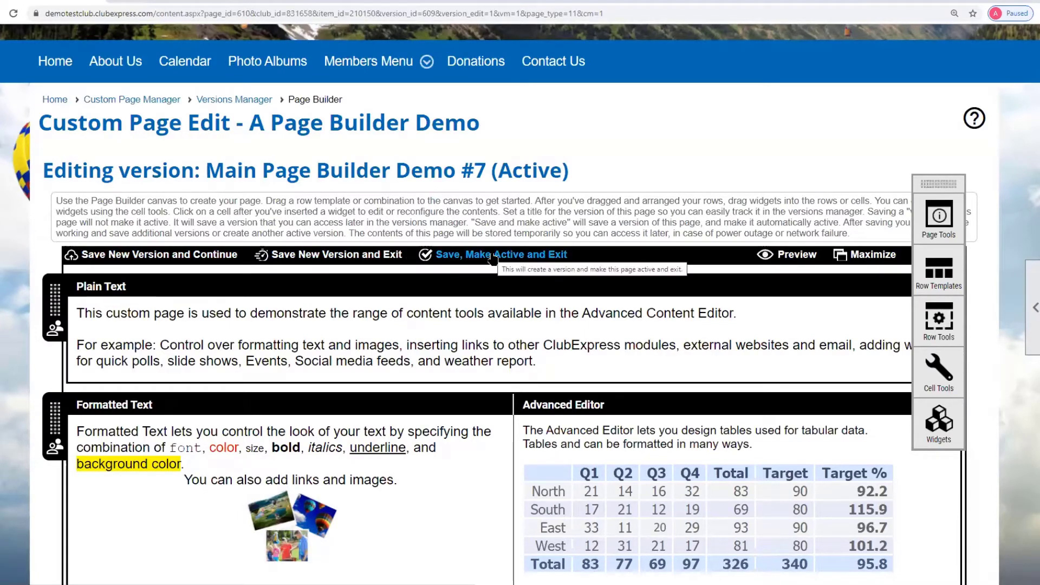
Preview A Page Builder Demo in the upright phone layout and examine how its text, images and table are arranged
left_click(796, 254)
scroll(504, 269, "down", 4)
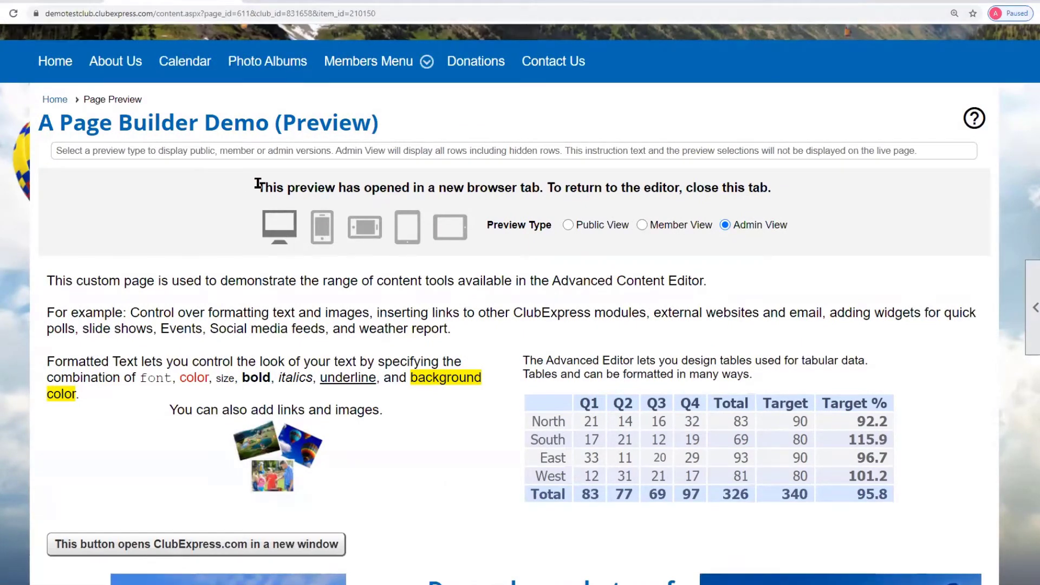
left_click(325, 232)
scroll(534, 316, "down", 5)
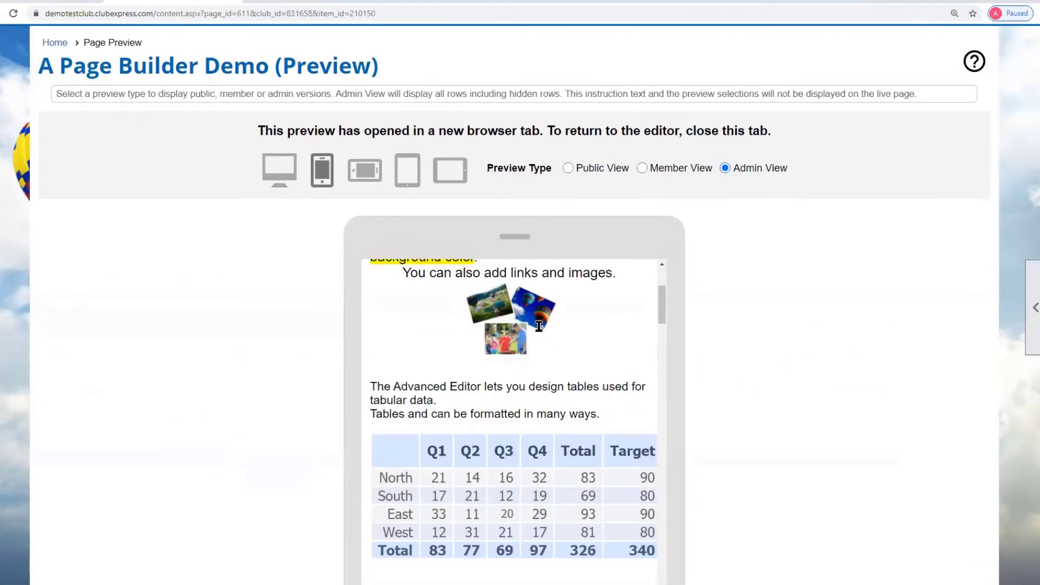
scroll(539, 326, "up", 5)
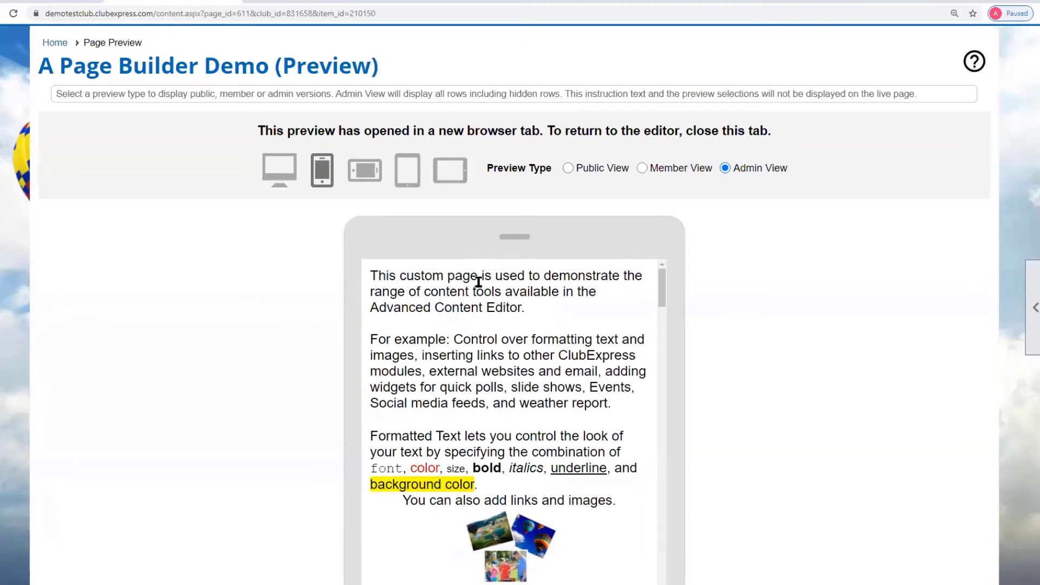
Compare the page preview in Public View, Member View and Admin View
left_click(568, 168)
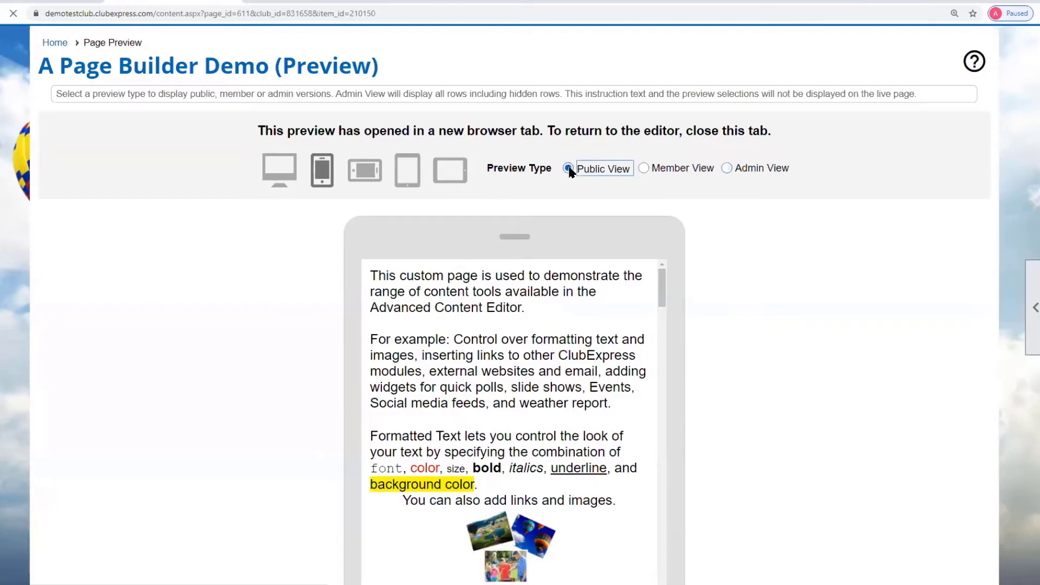
scroll(693, 264, "down", 6)
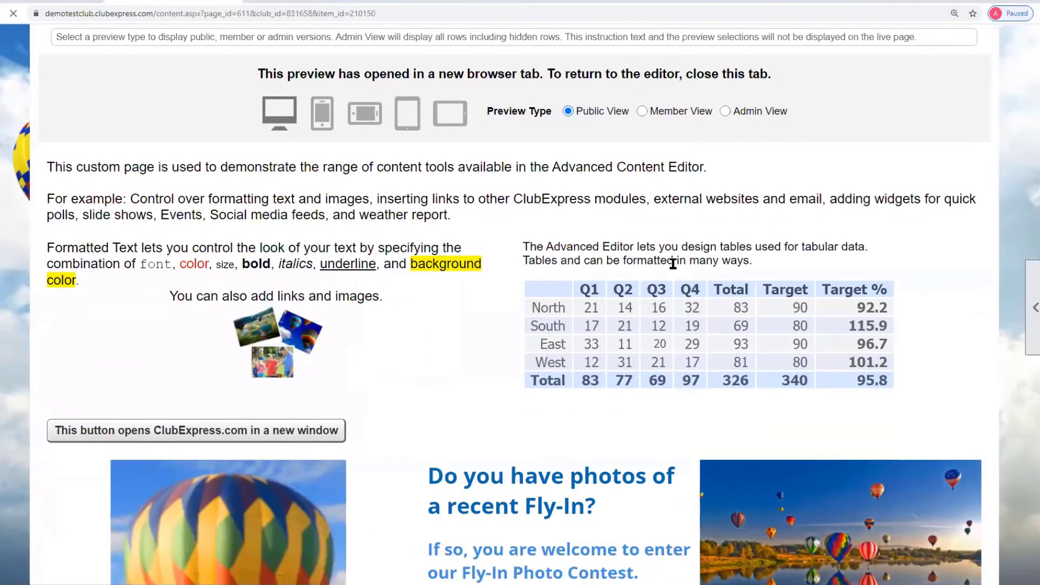
scroll(657, 263, "up", 5)
left_click(642, 338)
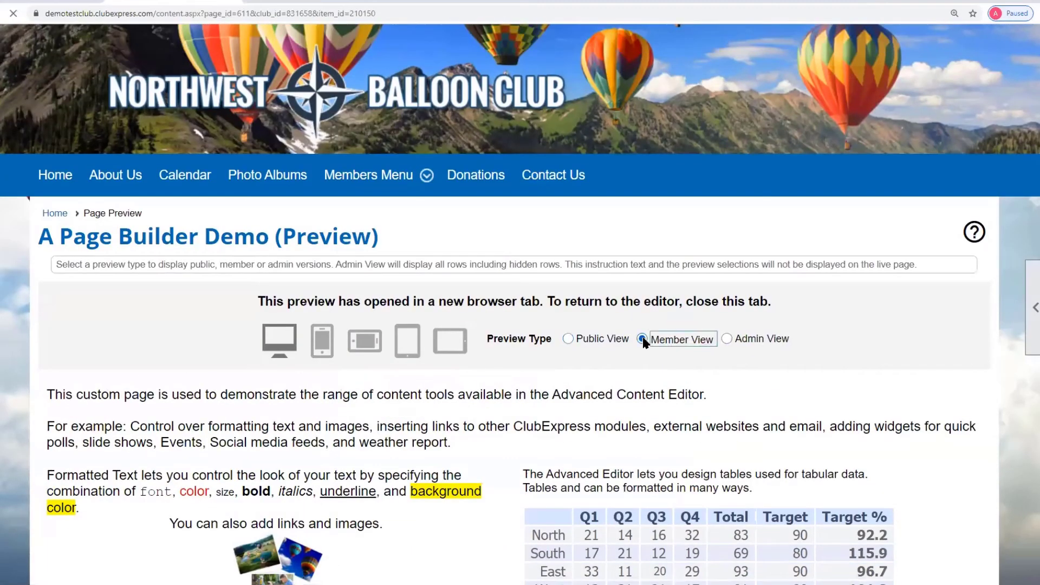
scroll(642, 339, "down", 4)
left_click(727, 225)
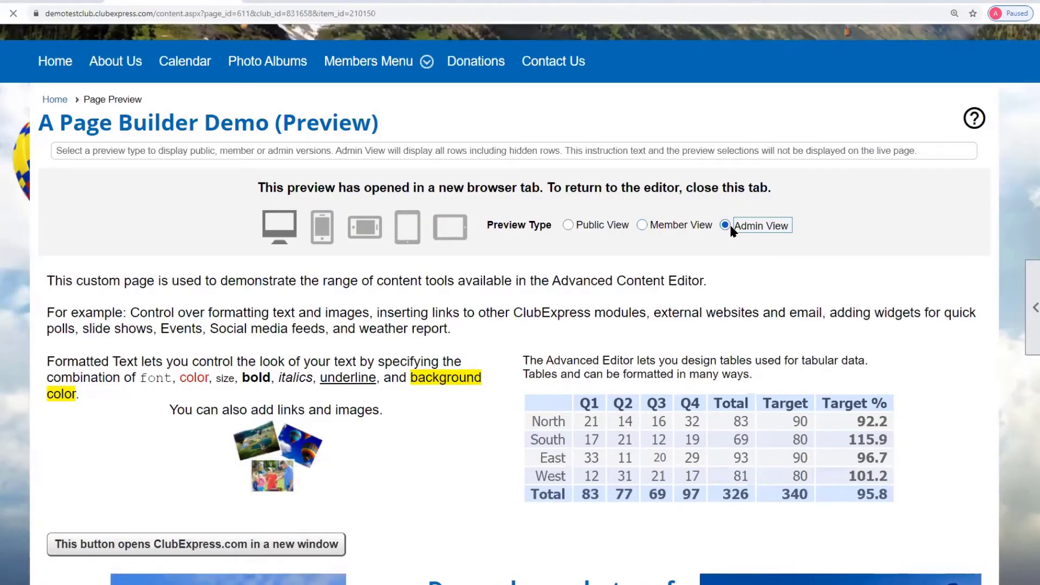
Examine the desktop preview in Admin View from the introductory text down to the events and blogs feeds
scroll(732, 287, "down", 5)
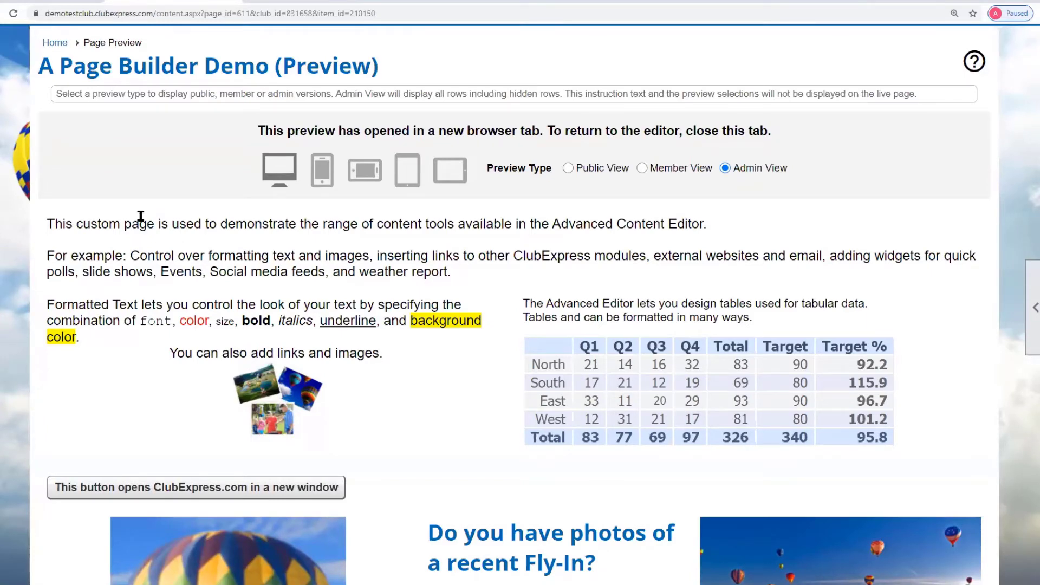
scroll(461, 283, "down", 6)
scroll(458, 304, "down", 7)
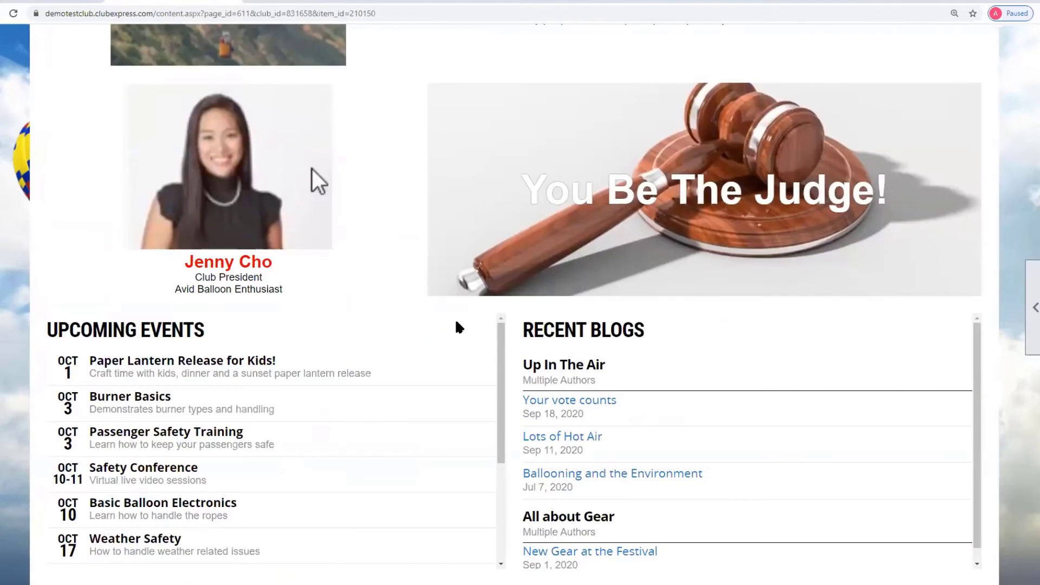
scroll(461, 445, "up", 2)
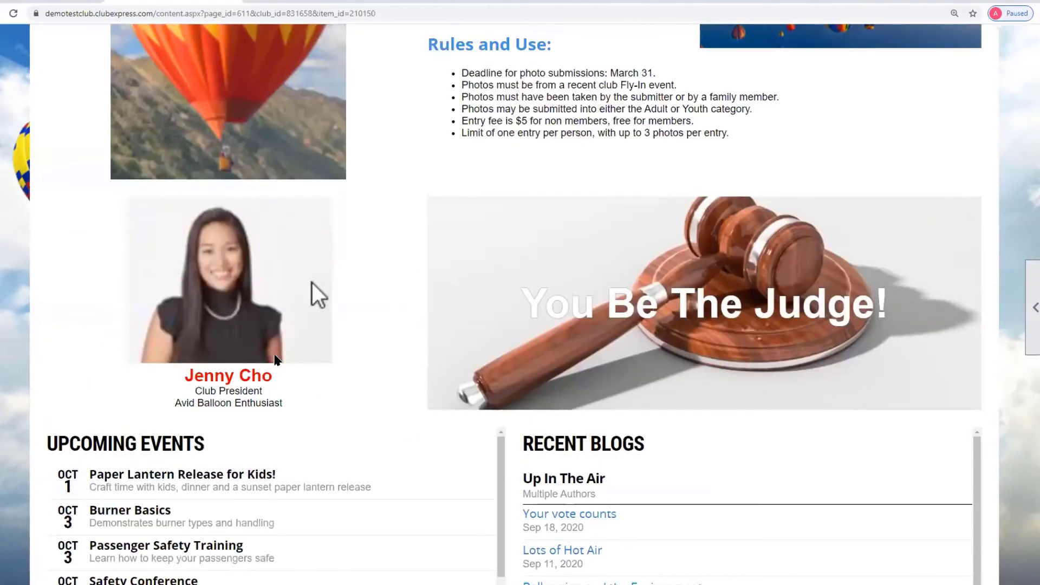
scroll(361, 367, "up", 6)
scroll(361, 366, "up", 7)
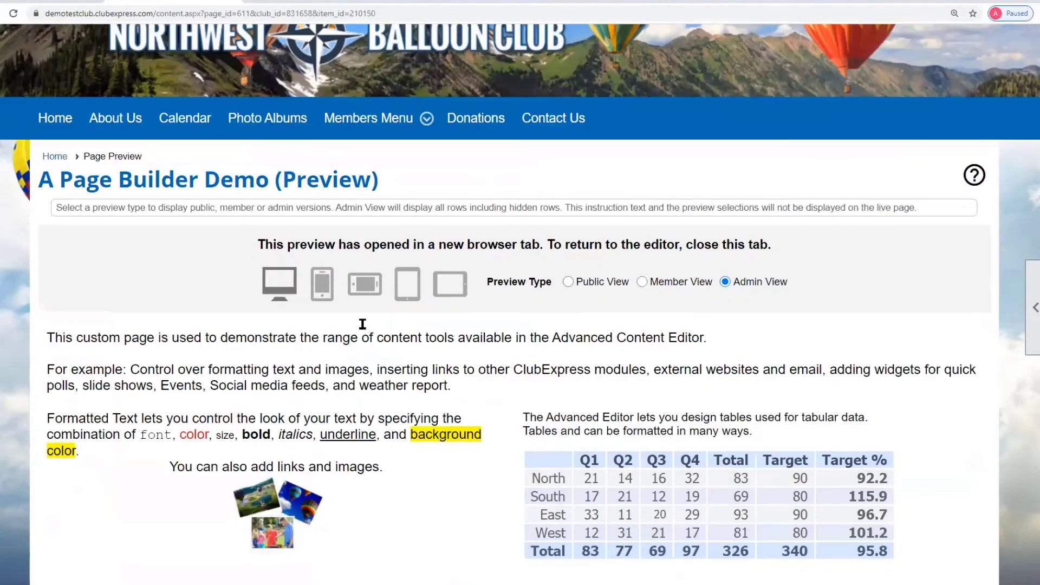
Check the Admin View preview in the upright phone layout, then return to the Page Builder editor
left_click(322, 284)
scroll(554, 406, "down", 5)
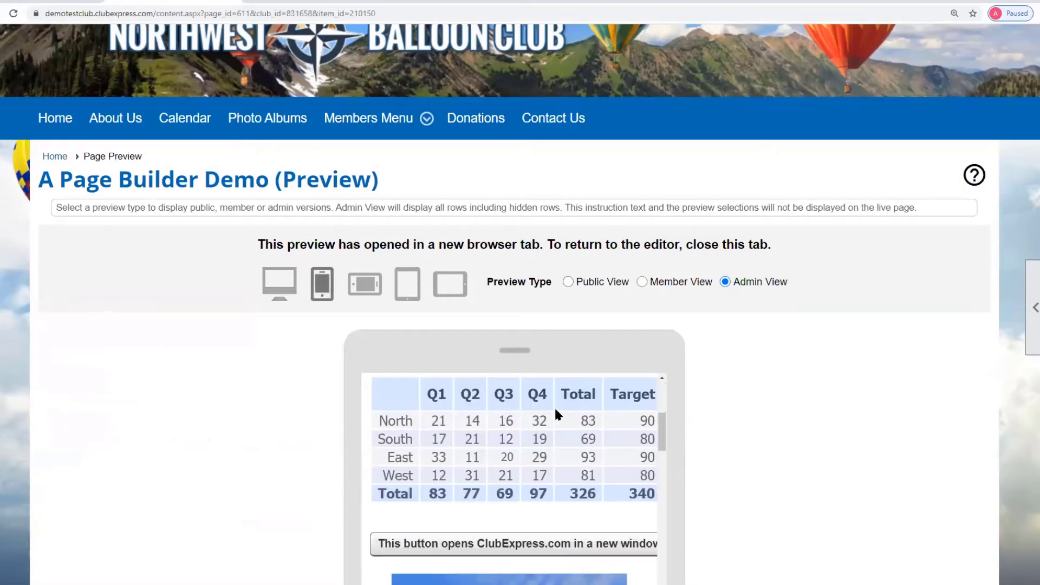
scroll(804, 371, "down", 5)
scroll(804, 374, "up", 6)
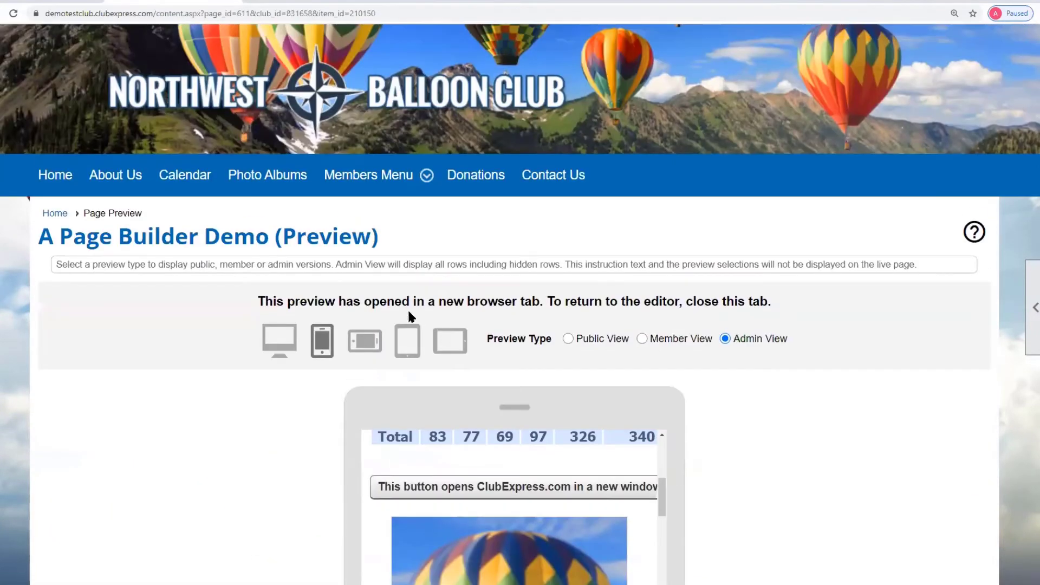
left_click(237, 3)
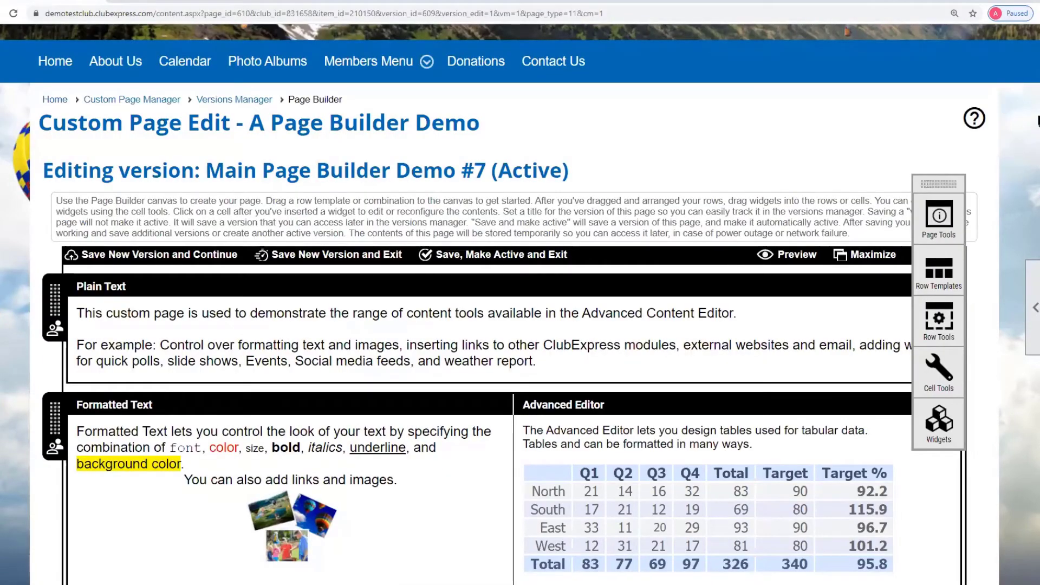
Look through the page's rows in the editor down to the saving options below the canvas
scroll(1038, 419, "down", 15)
scroll(1038, 419, "down", 15)
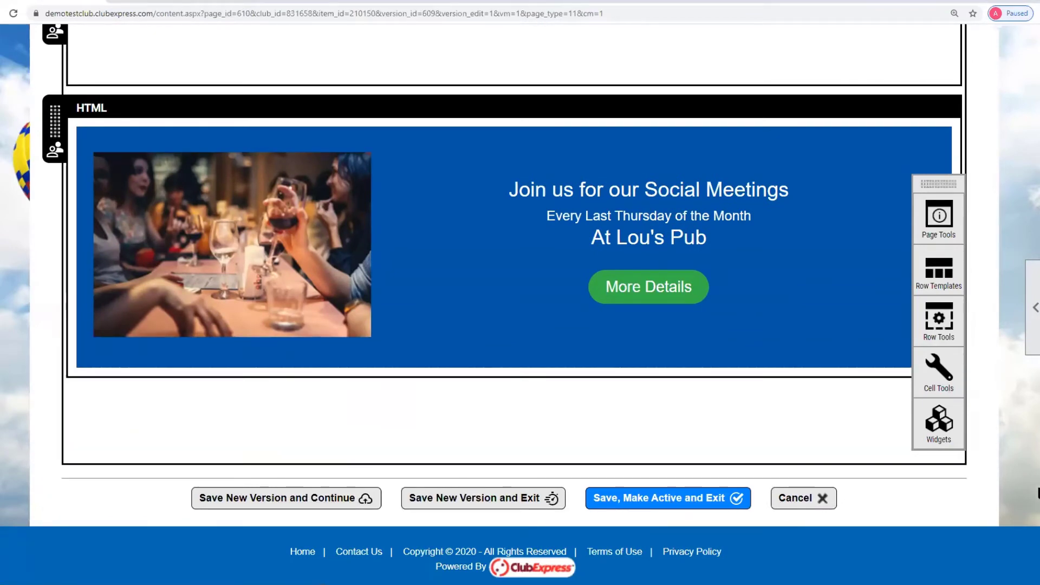
scroll(1037, 307, "up", 5)
scroll(333, 446, "up", 10)
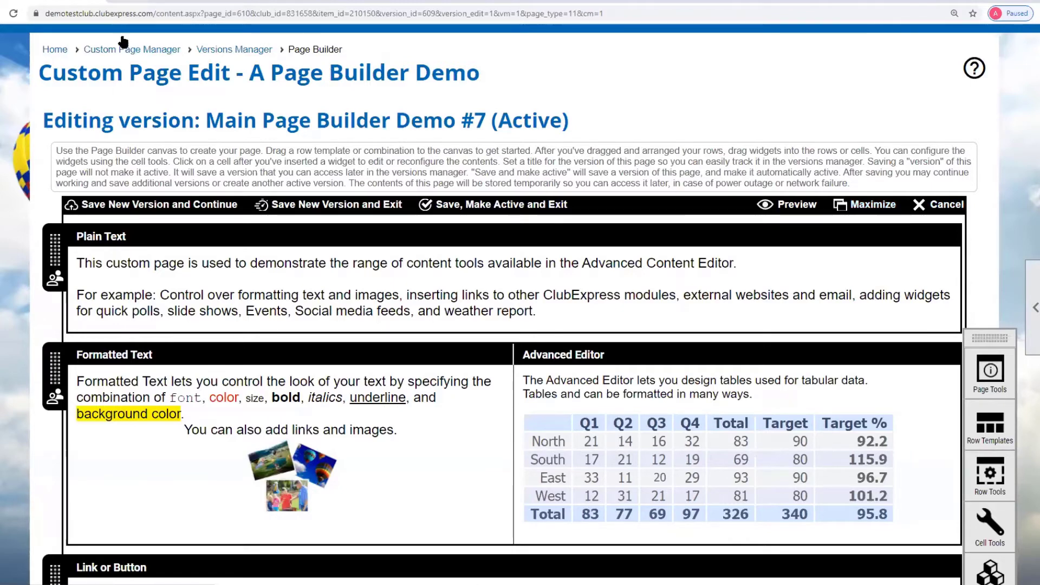
Maximize the Page Builder canvas, look through its rows, and restore it to its normal size
left_click(871, 210)
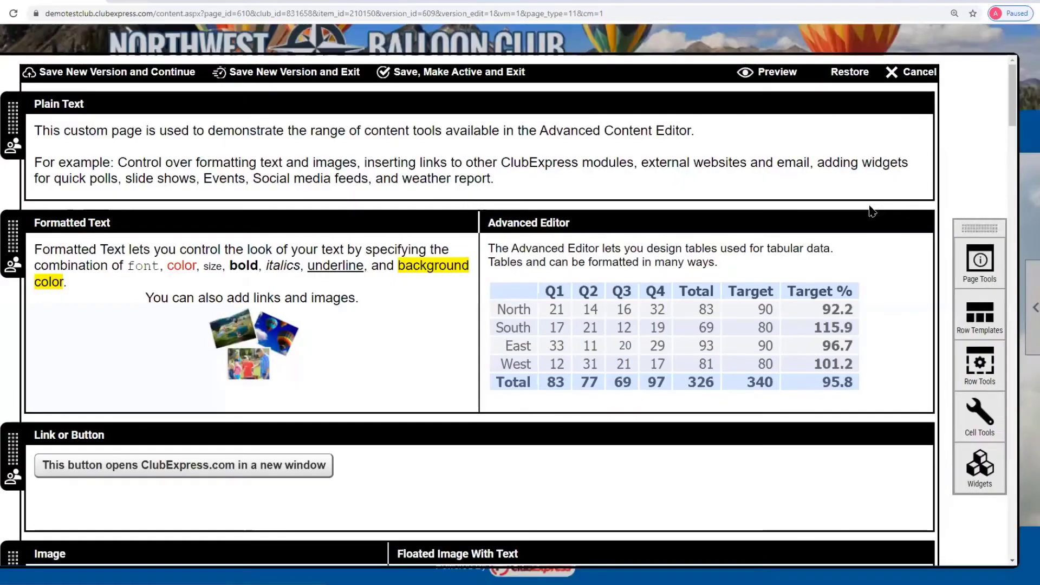
scroll(349, 222, "down", 2)
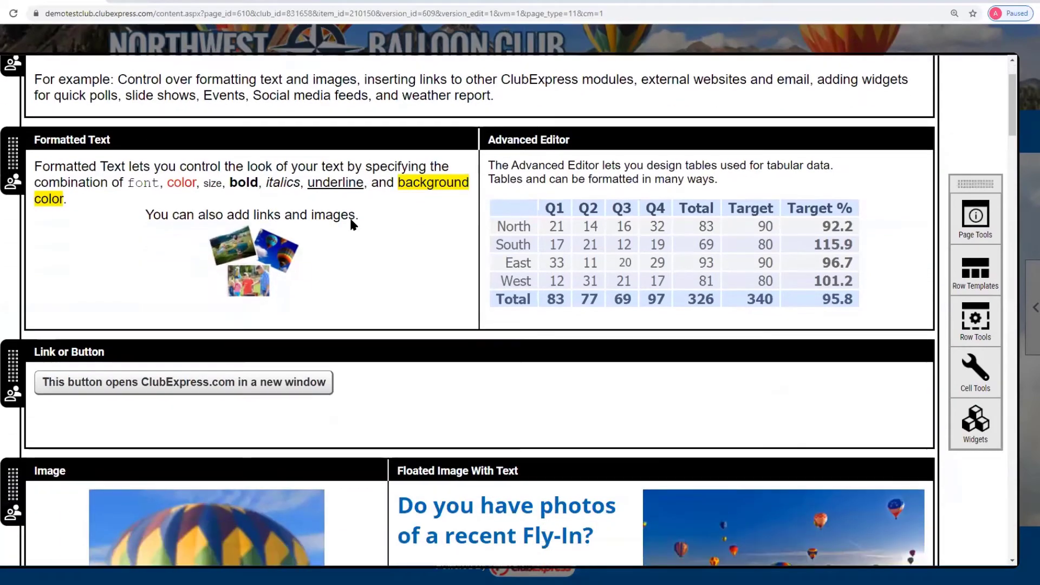
scroll(351, 222, "down", 12)
scroll(351, 222, "up", 4)
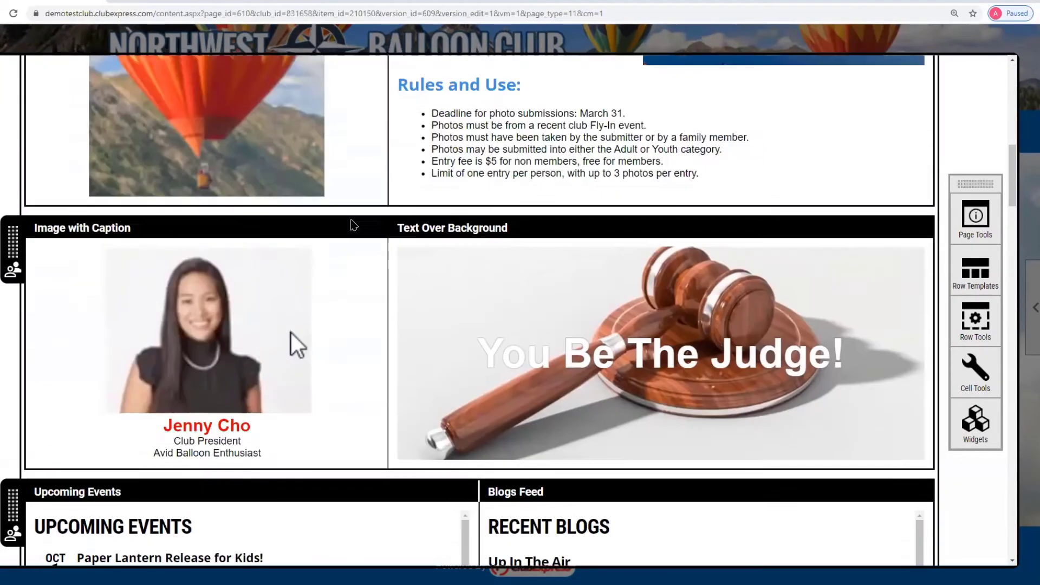
scroll(350, 224, "up", 10)
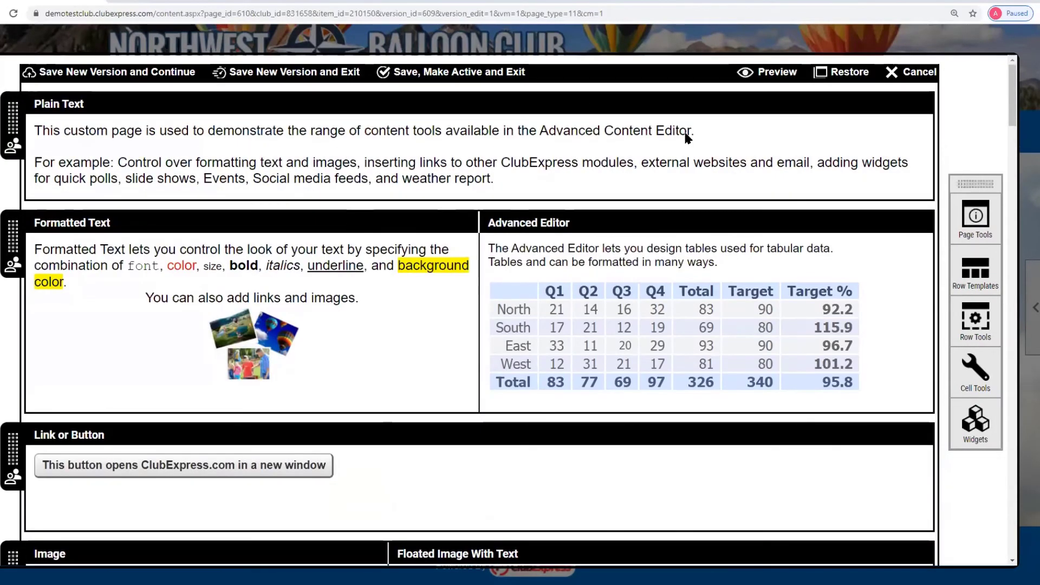
left_click(848, 72)
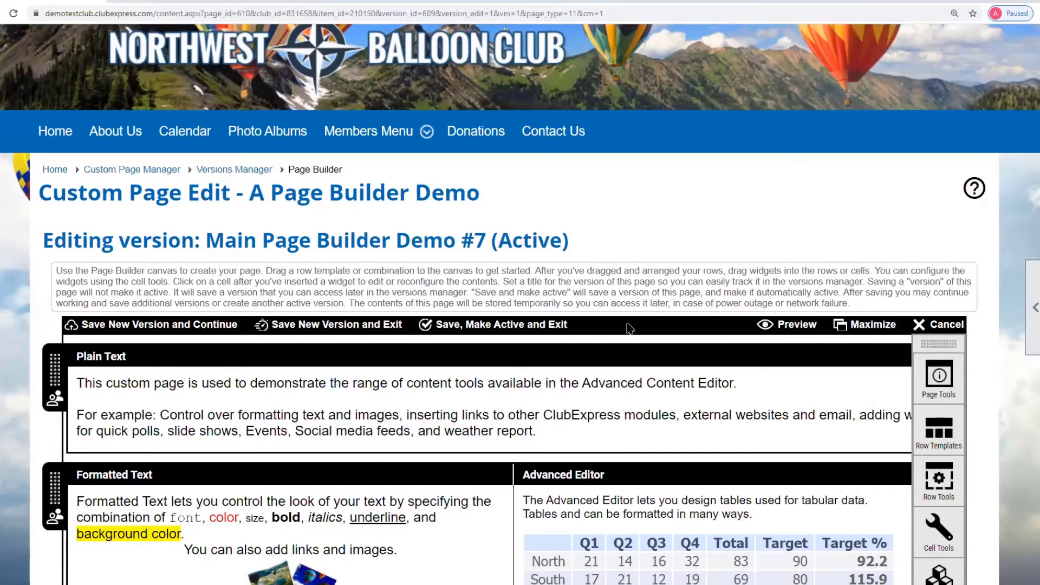
Shift the floating toolbox slightly aside and view the version title in Page Tools without changing it
scroll(642, 370, "down", 1)
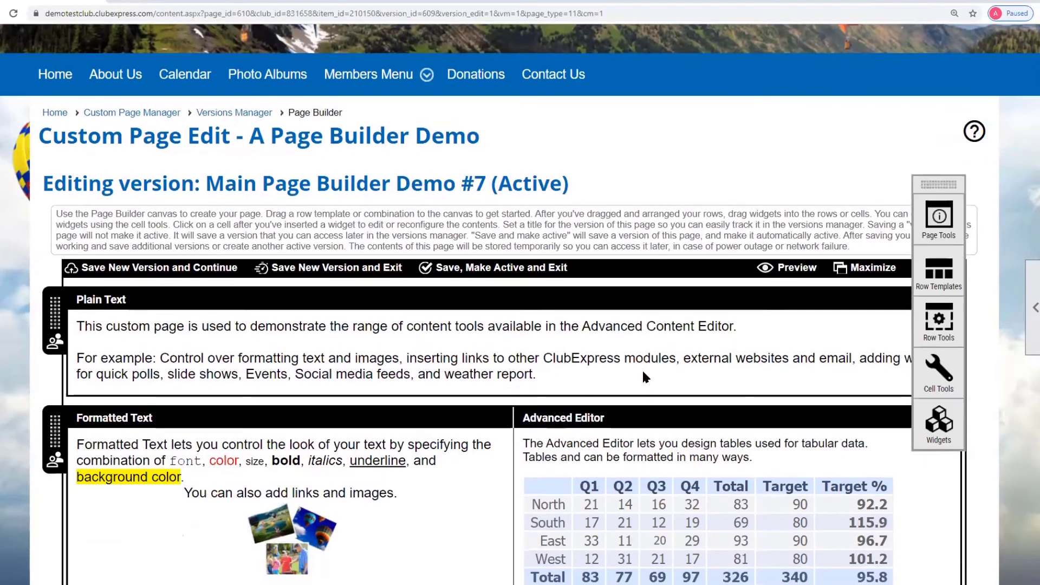
scroll(642, 371, "up", 1)
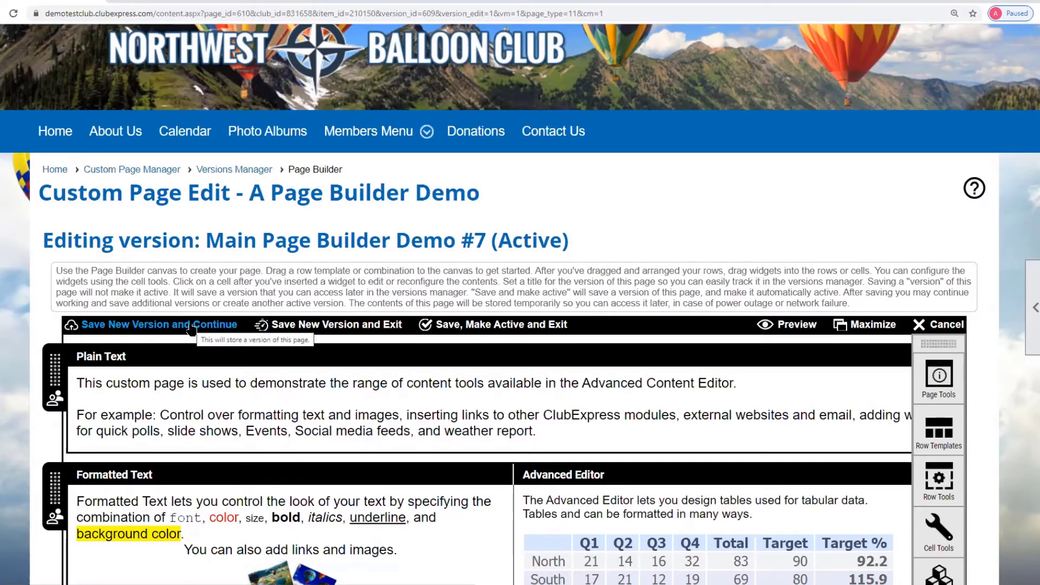
scroll(675, 369, "down", 2)
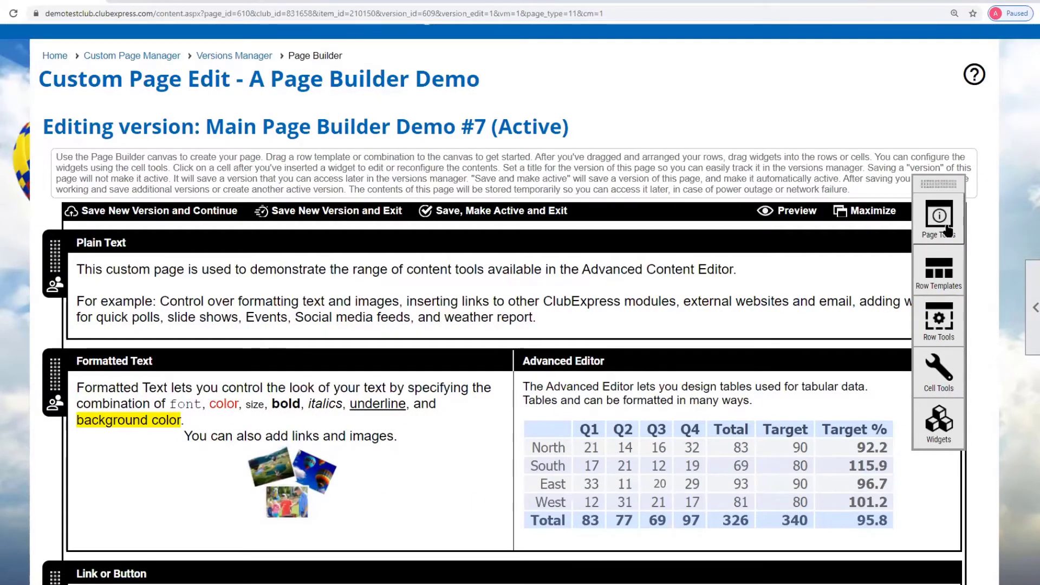
left_click_drag(947, 230, 991, 196)
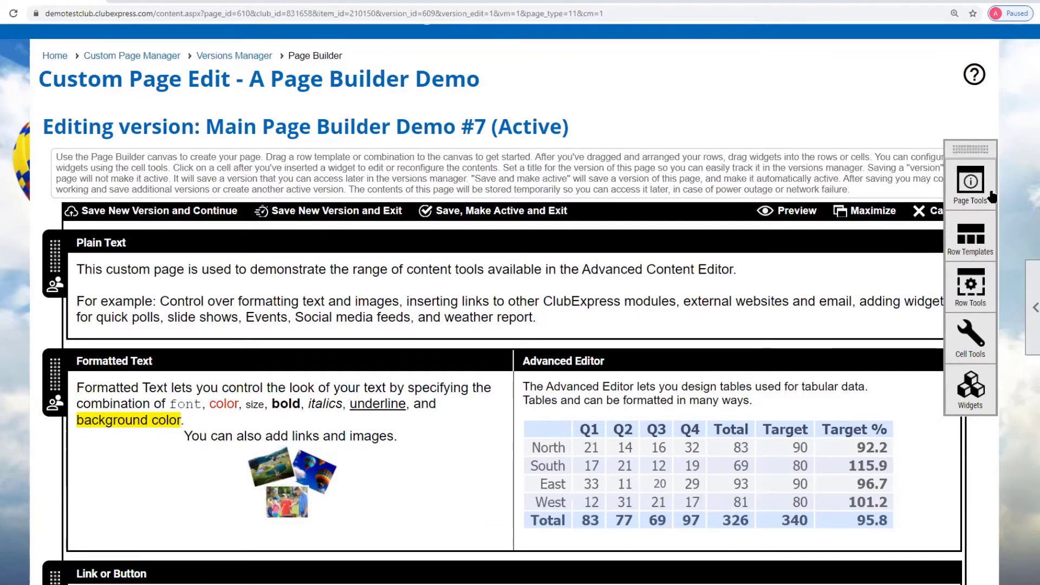
left_click(975, 187)
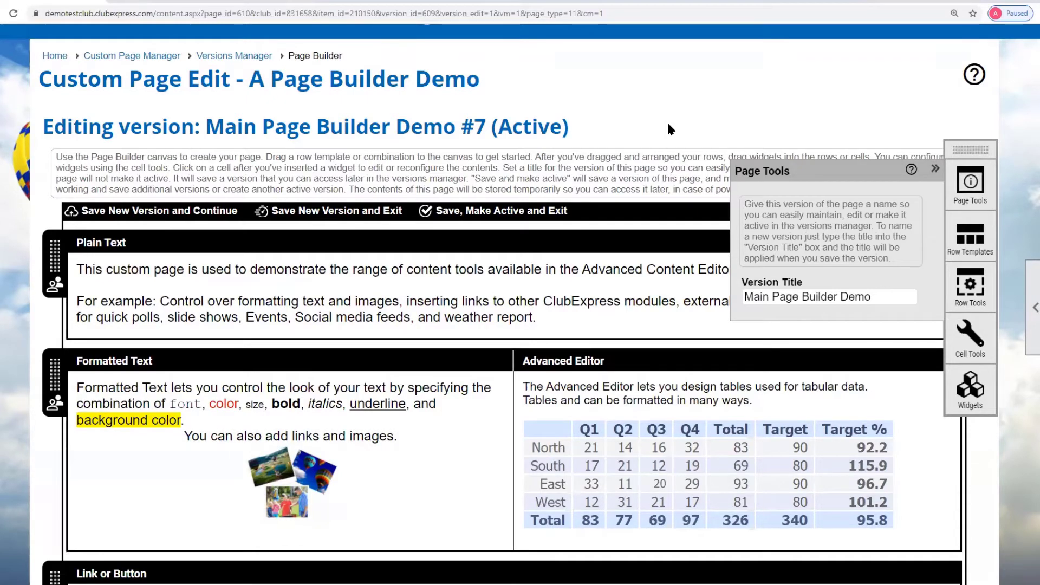
left_click(935, 168)
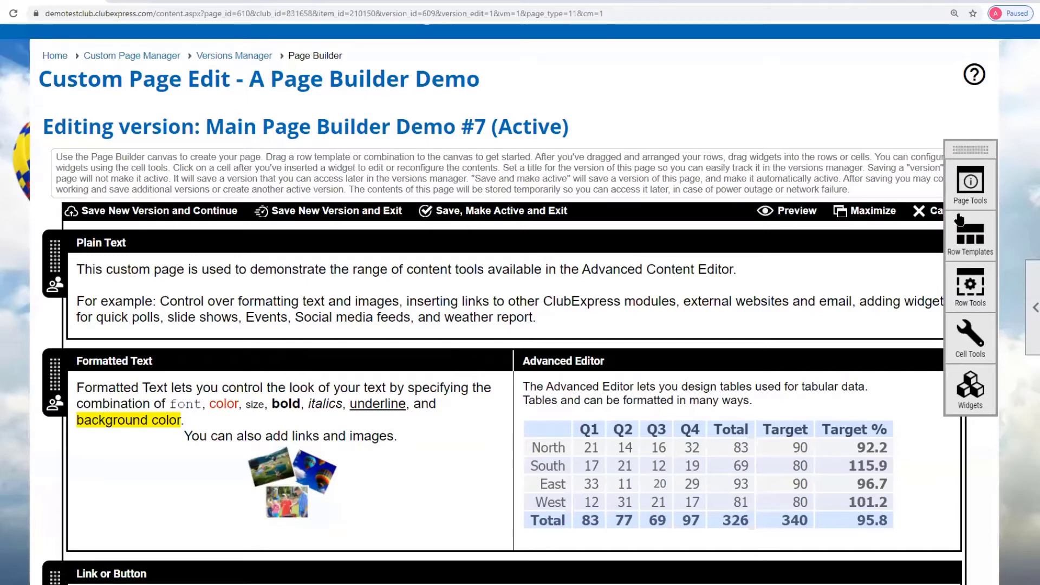
Insert a blank 50/25/25 row above the first Plain Text row and move the toolbox clear of the canvas
left_click(971, 244)
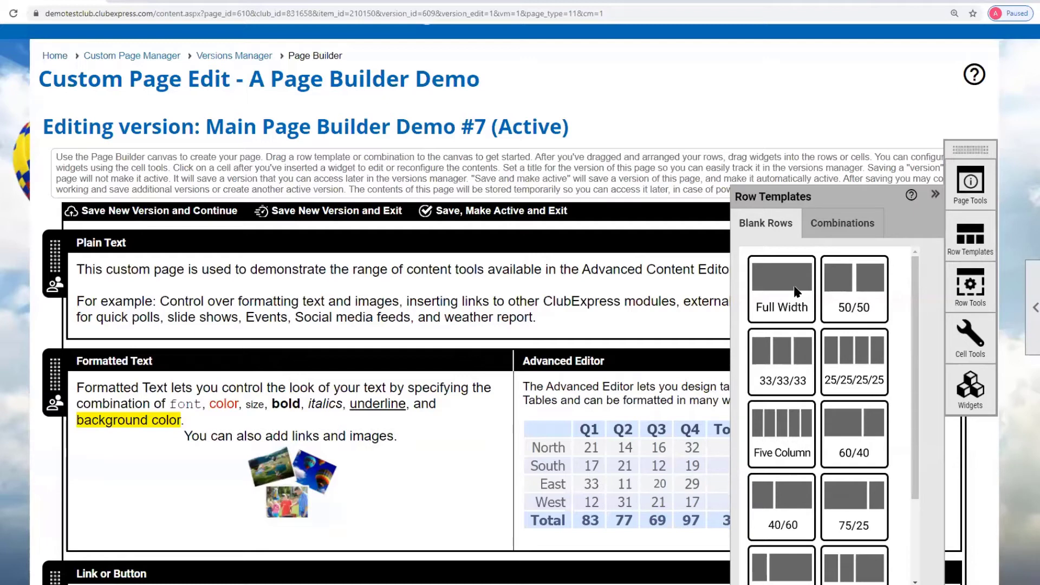
scroll(854, 400, "down", 2)
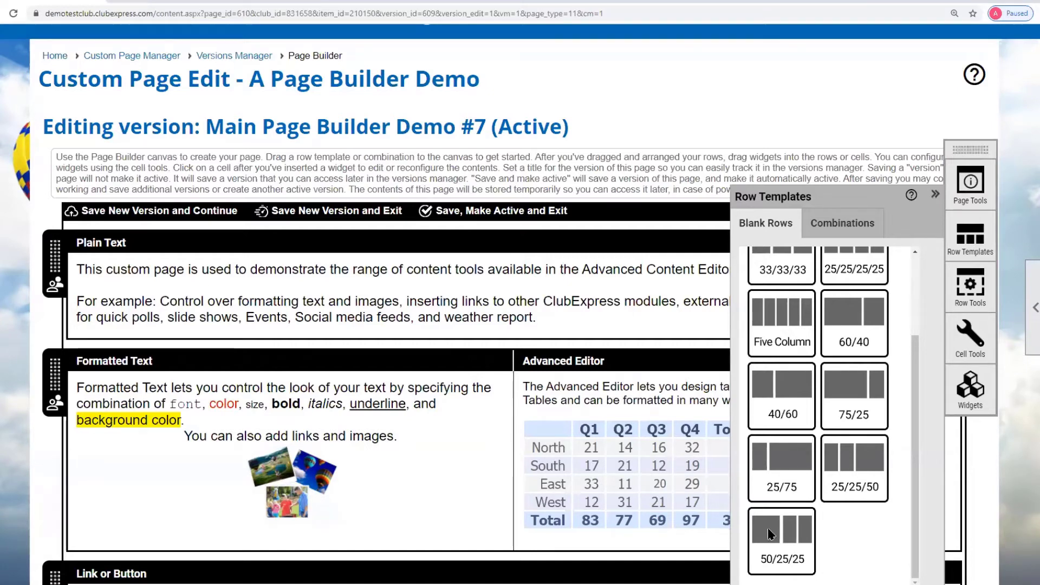
left_click_drag(772, 536, 97, 252)
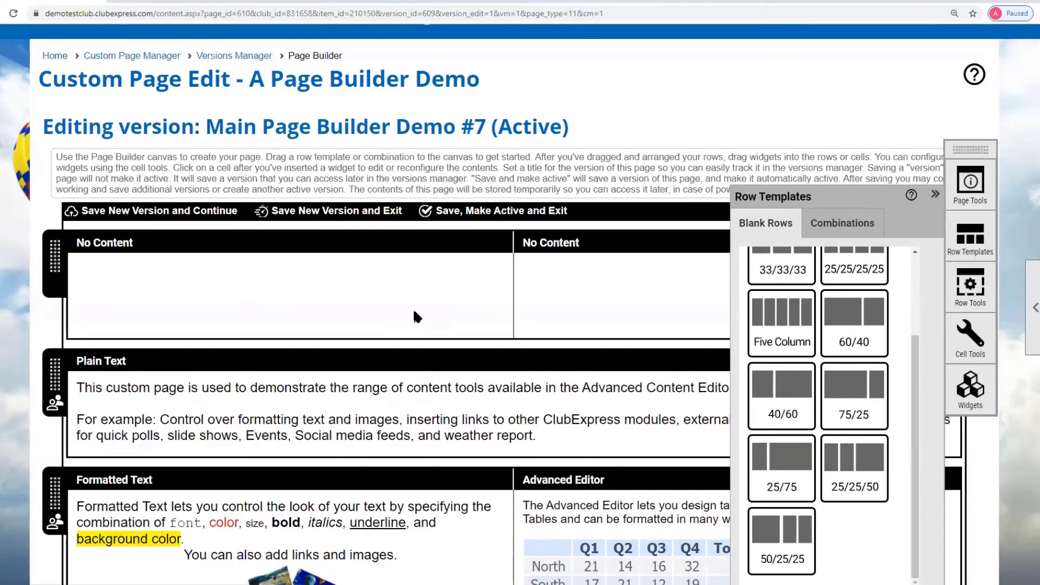
left_click_drag(833, 193, 1001, 83)
left_click(1022, 82)
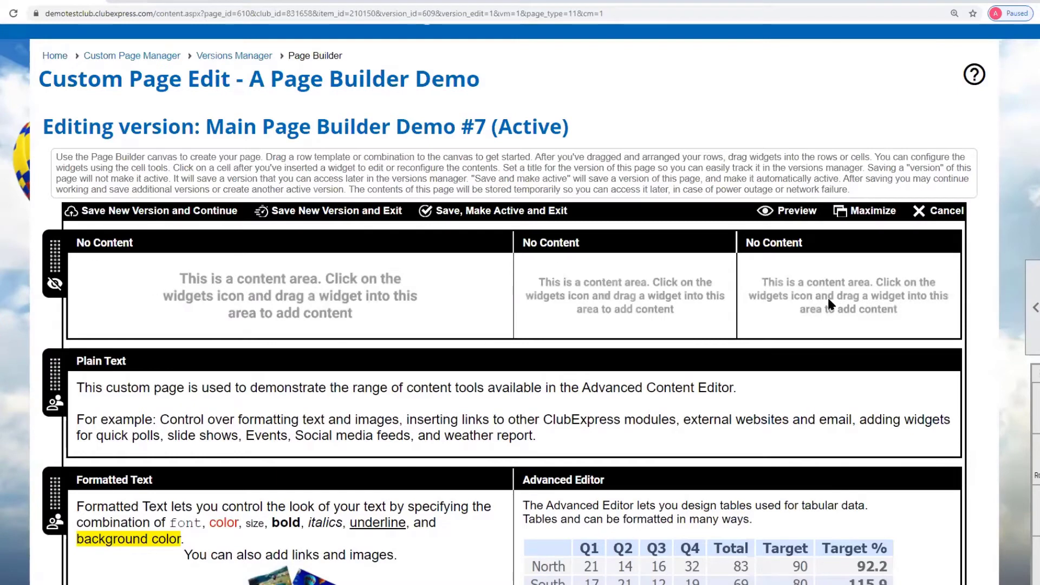
Place an Image widget in the new row's wide first cell and a Text widget in its second cell
left_click(1037, 380)
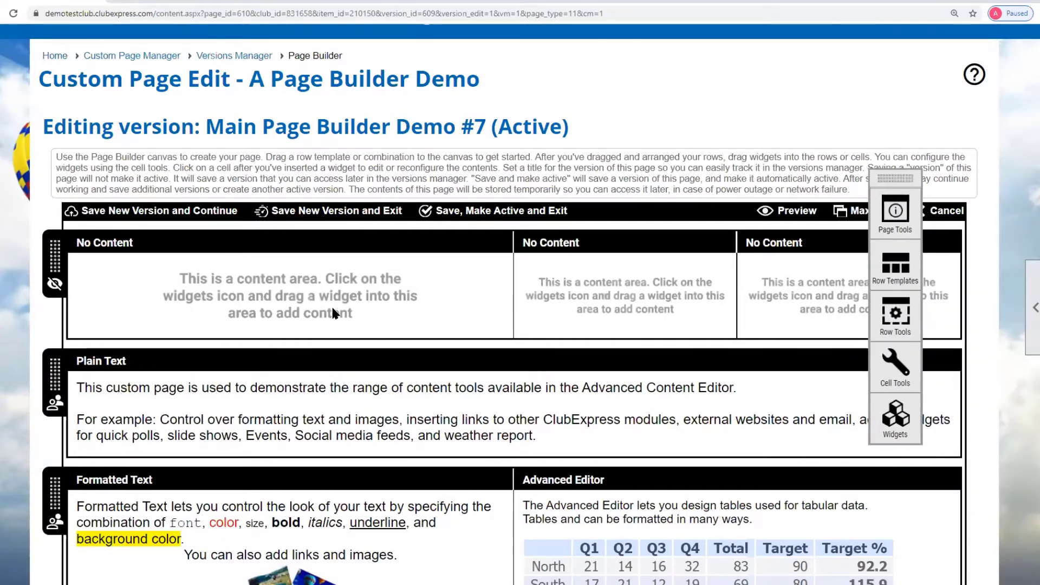
left_click(912, 425)
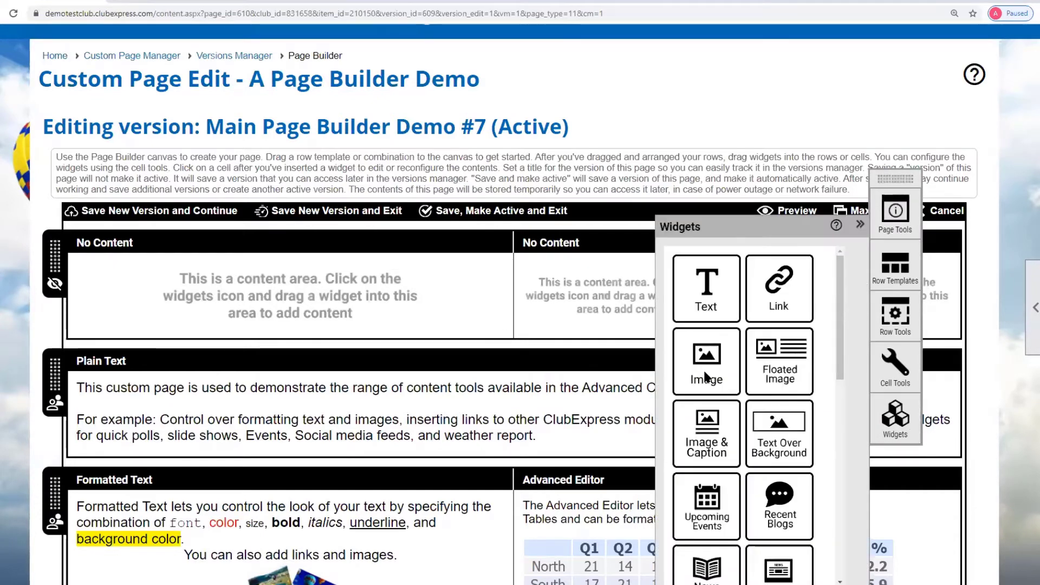
left_click_drag(700, 372, 307, 301)
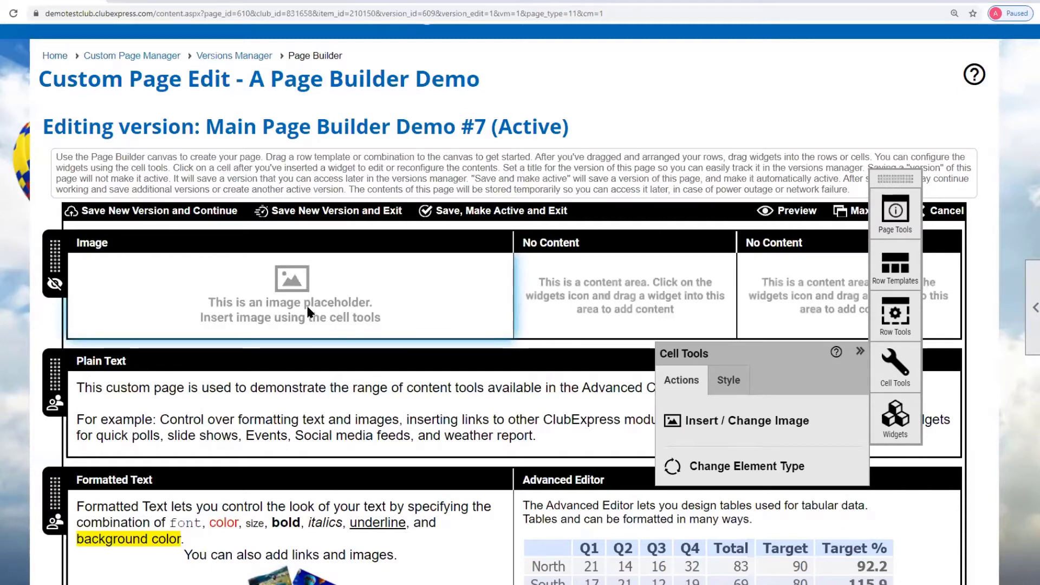
left_click(897, 425)
left_click(896, 428)
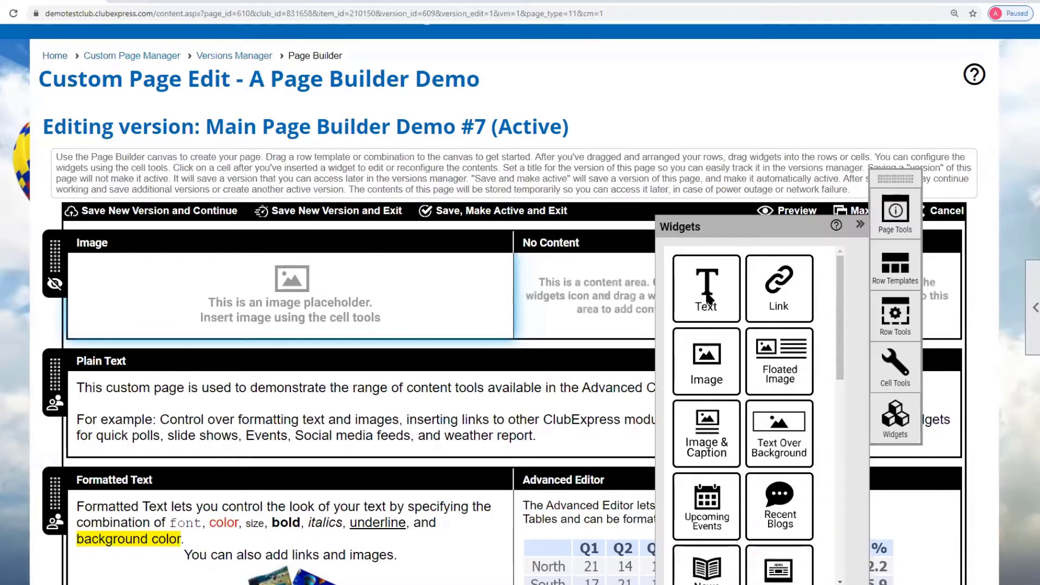
left_click_drag(709, 298, 574, 298)
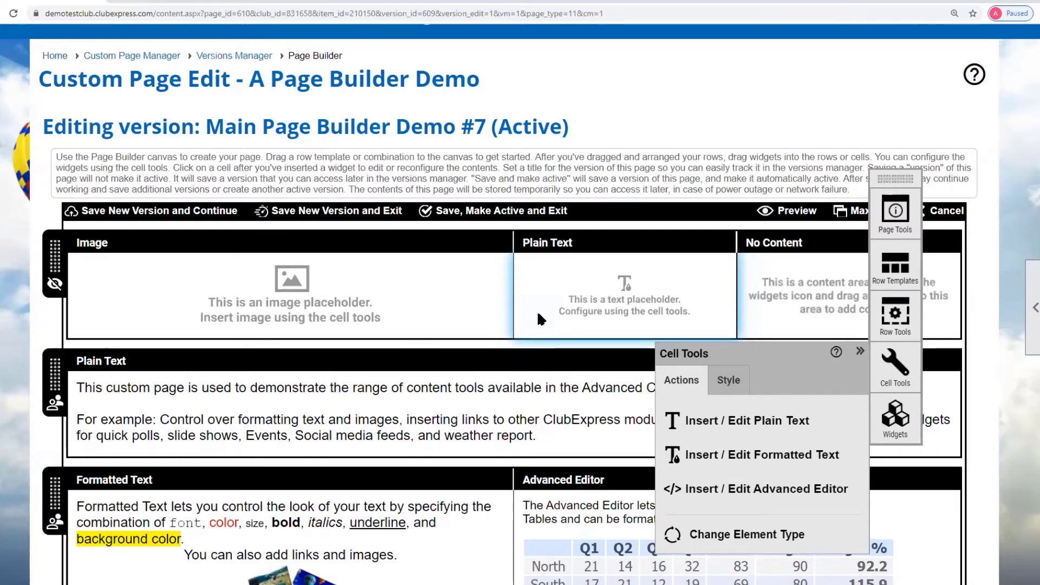
Insert the 3 Column Images combination row between the Plain Text row and the Formatted Text row
left_click(895, 273)
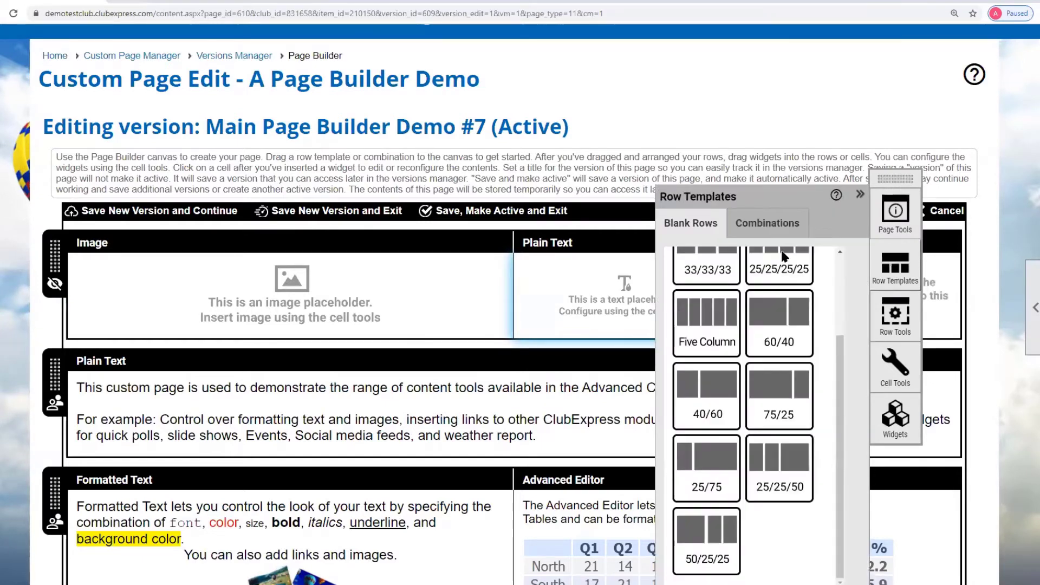
left_click(756, 227)
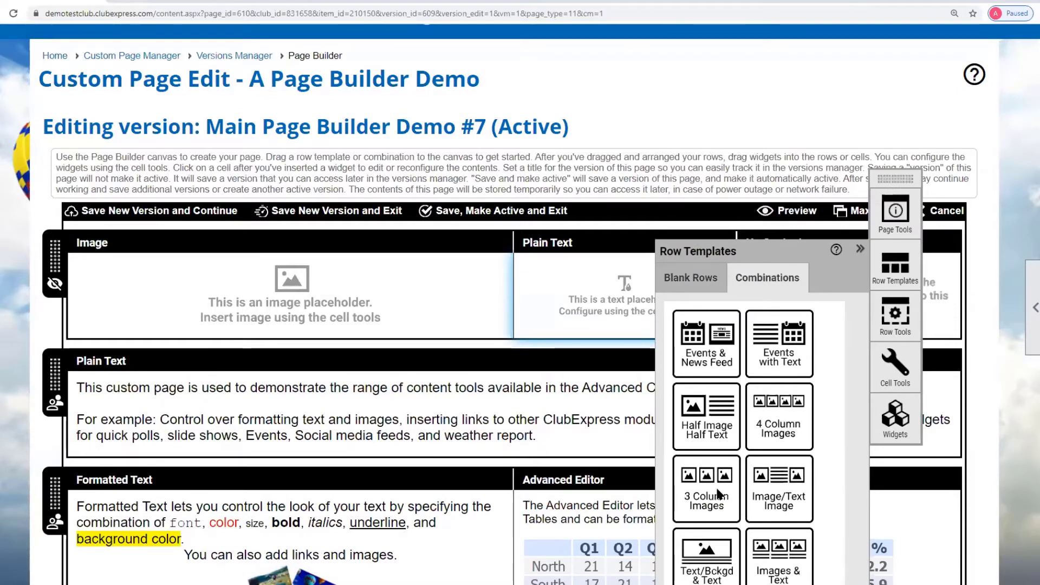
scroll(709, 493, "down", 1)
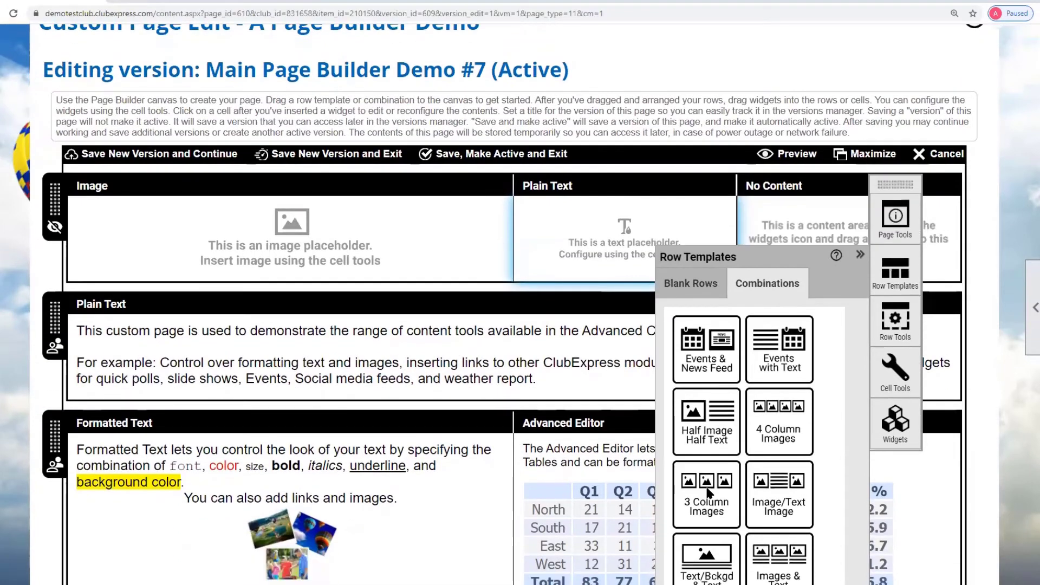
left_click_drag(708, 493, 106, 313)
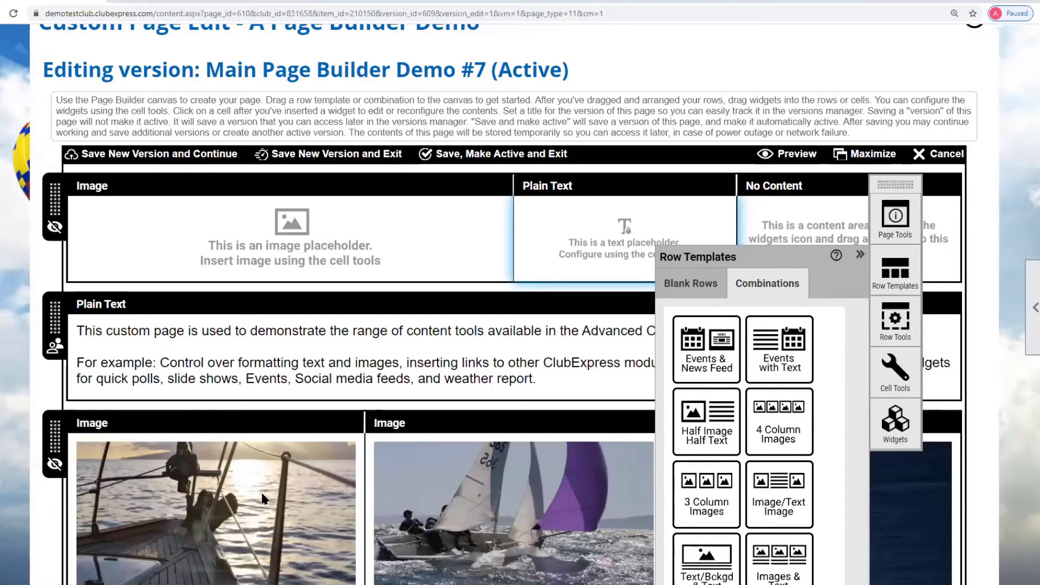
Insert an Image/Text/Image combination row above the three-image sailing row
scroll(547, 413, "down", 2)
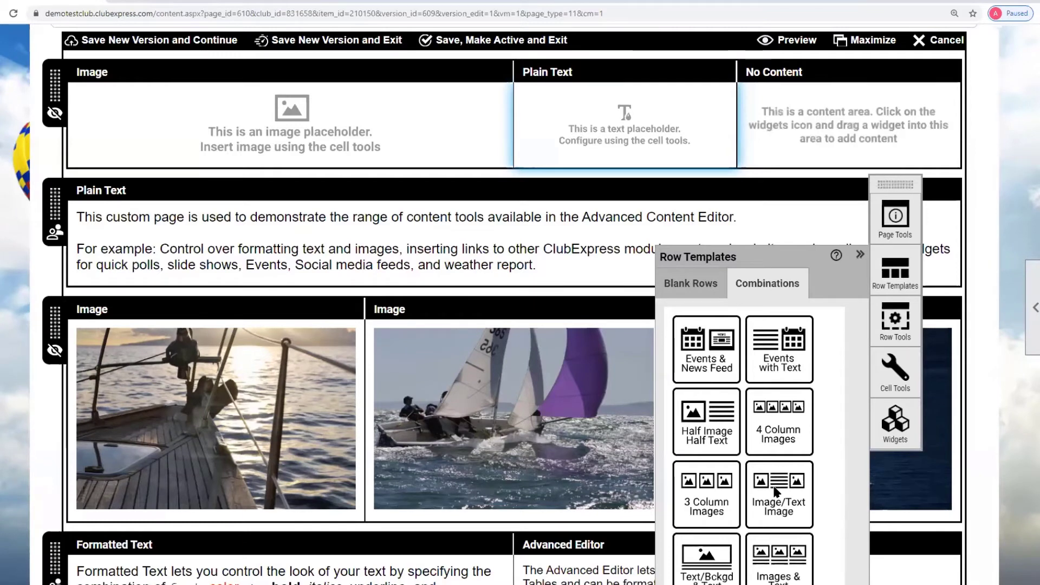
left_click_drag(748, 481, 81, 317)
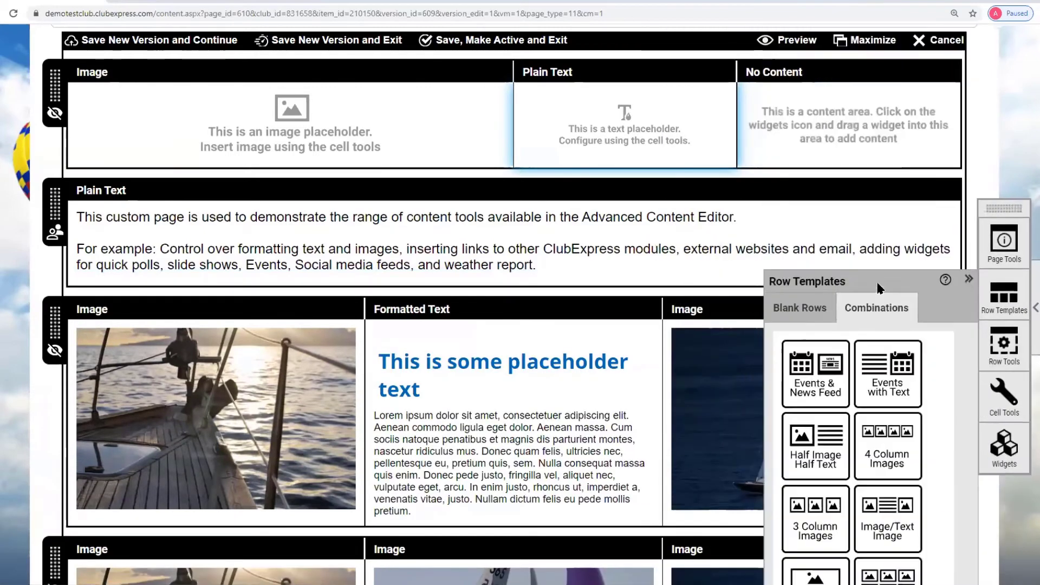
left_click(955, 282)
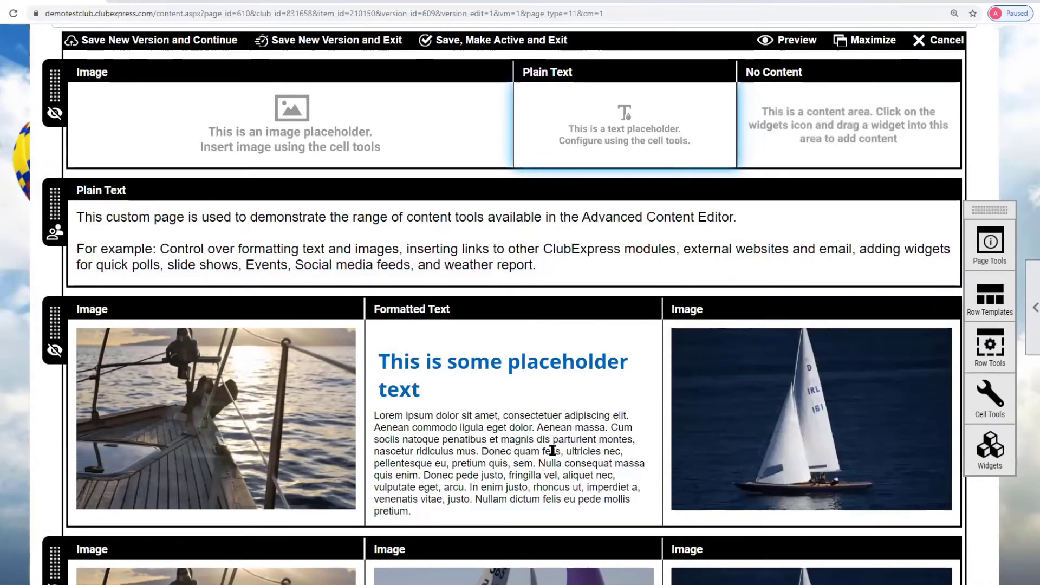
Delete the image, formatted text and image row just added to the page
left_click(54, 323)
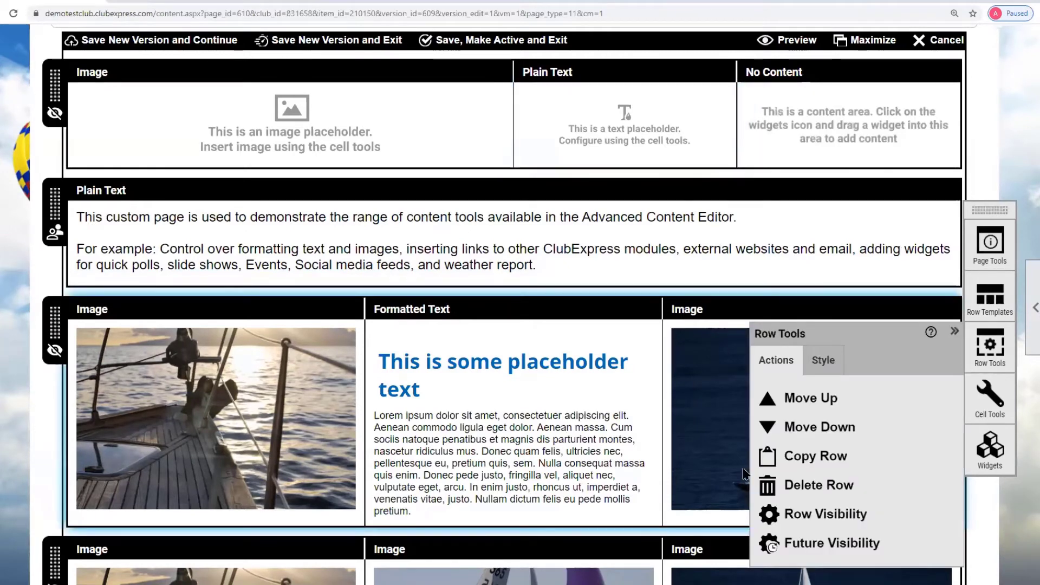
left_click(767, 484)
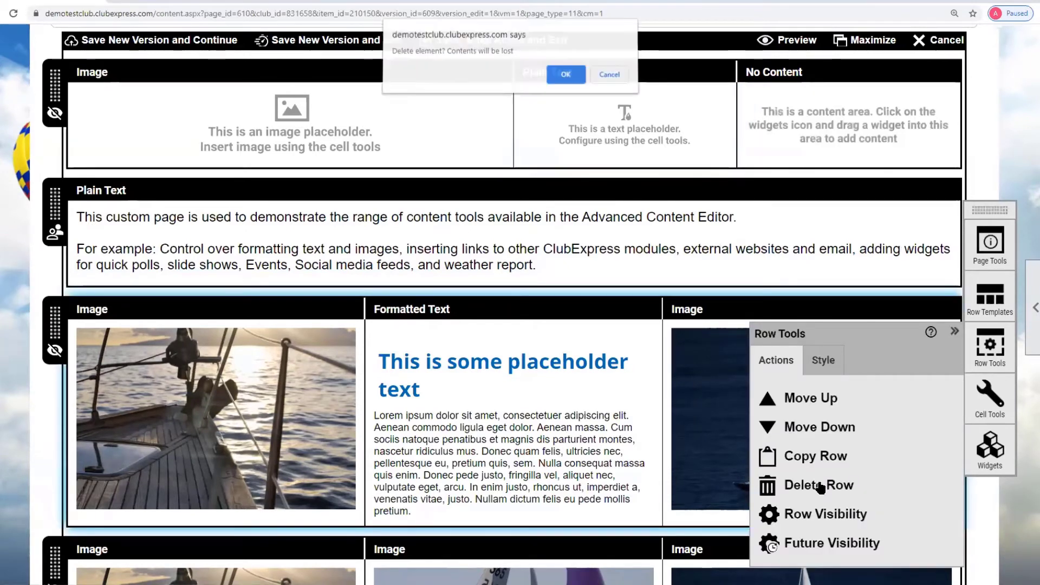
left_click(565, 78)
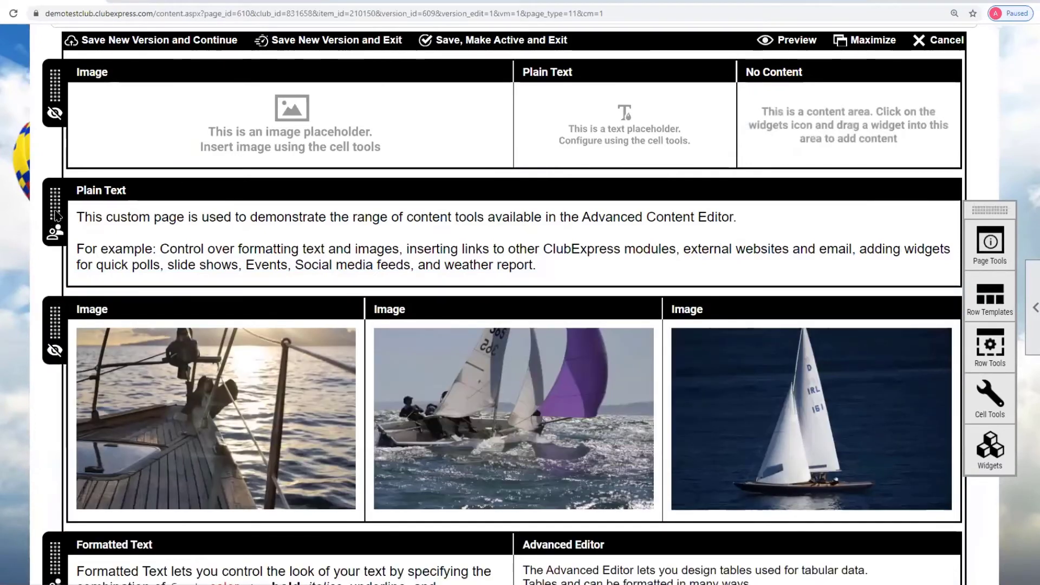
Delete the placeholder row above the introductory text, made of image, plain text and empty cells
left_click(55, 85)
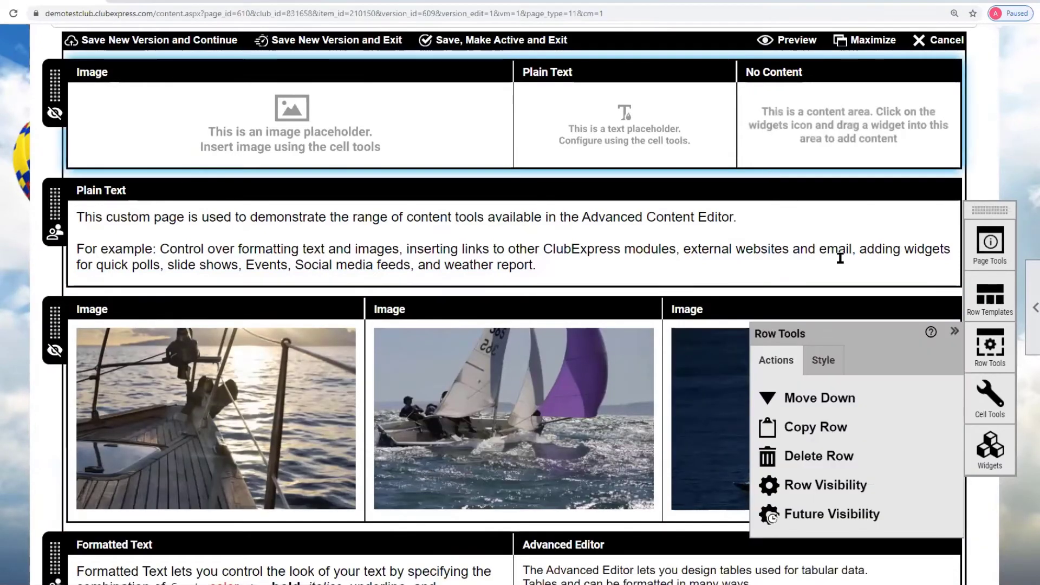
left_click(829, 461)
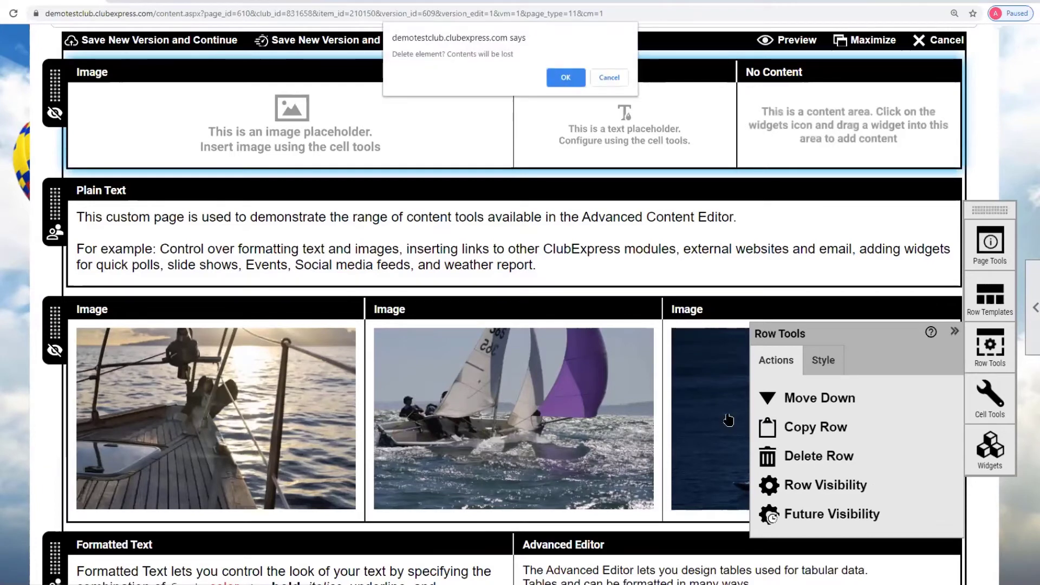
left_click(568, 79)
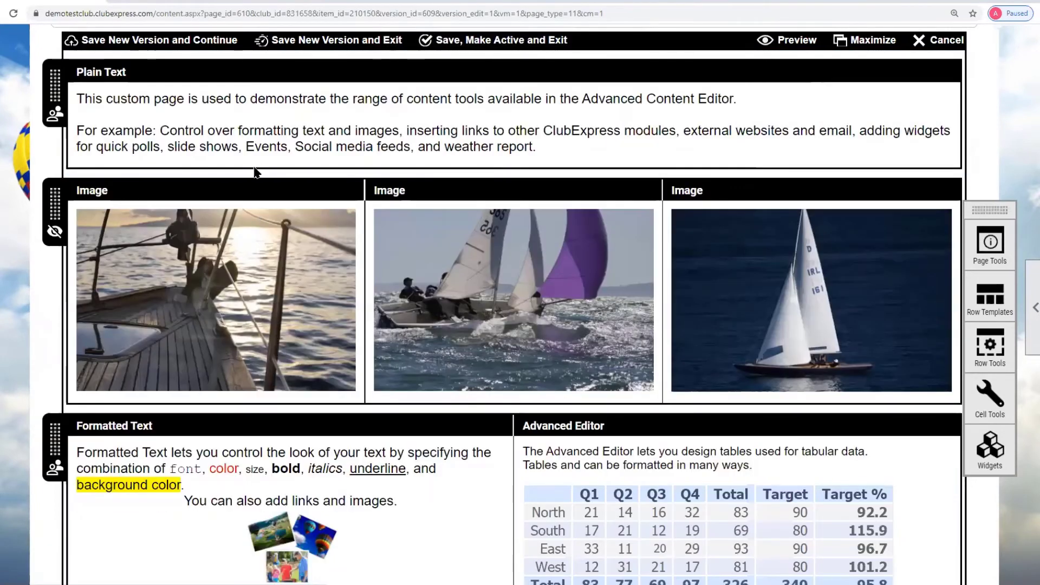
Open the future visibility settings of the introductory plain text row and set the effective date to 4/21/2021
left_click(169, 133)
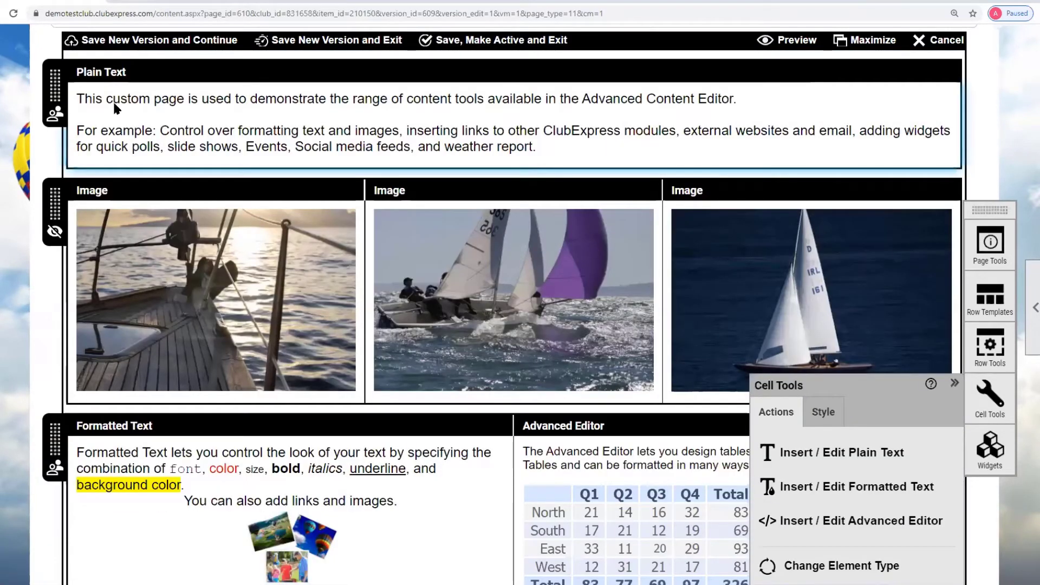
left_click(60, 89)
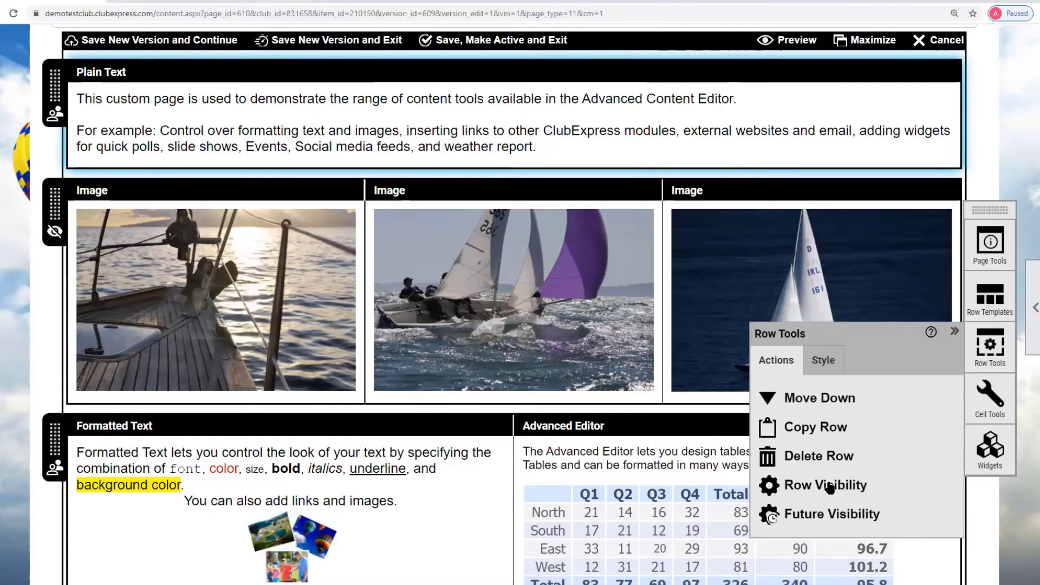
left_click(841, 519)
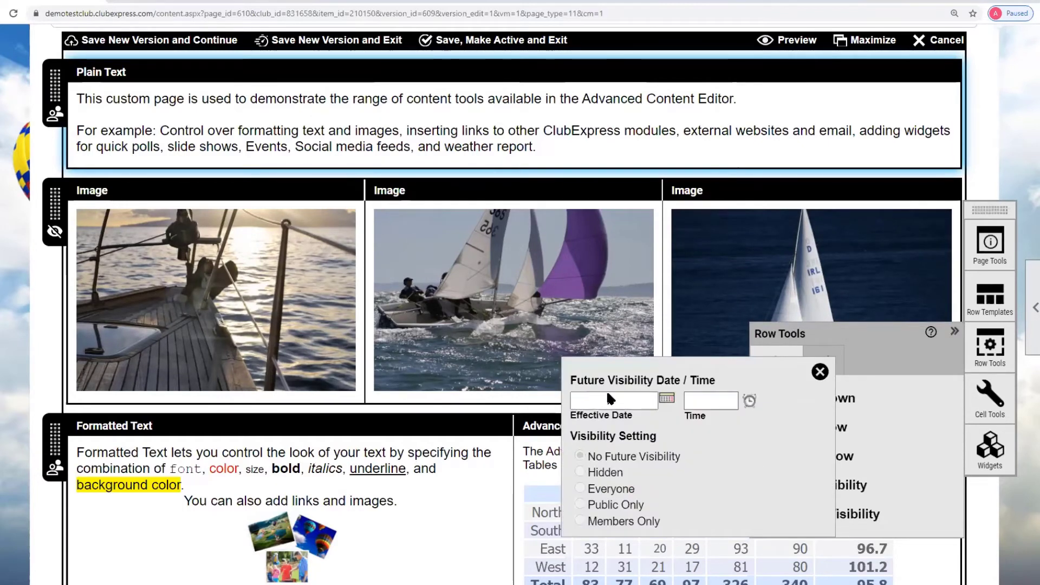
left_click(593, 402)
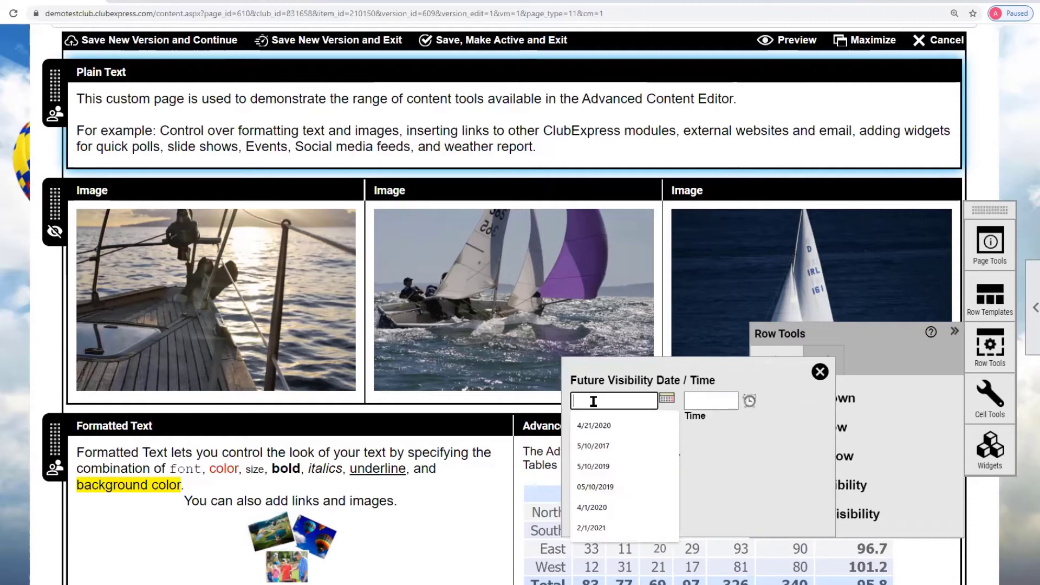
left_click(615, 428)
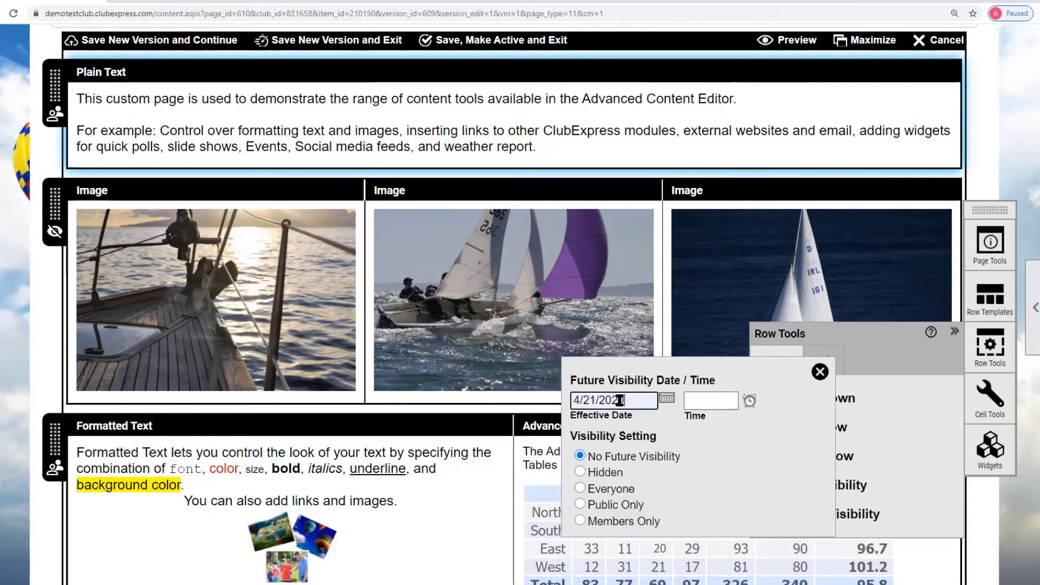
left_click_drag(618, 402, 649, 402)
type("1")
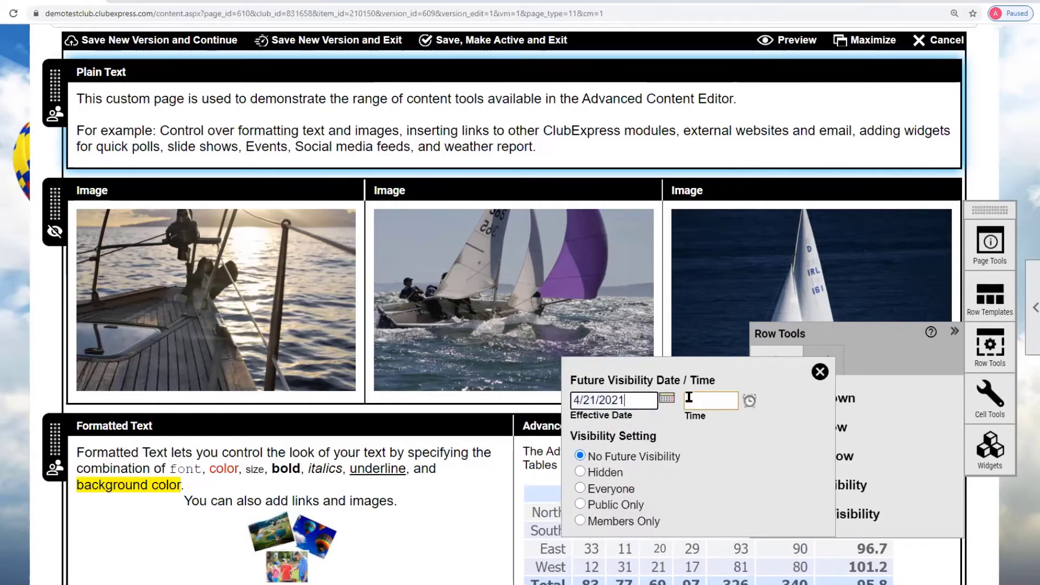
Set the future visibility time to 8:00 AM with the Hidden setting and close the visibility settings
left_click(695, 401)
left_click(709, 432)
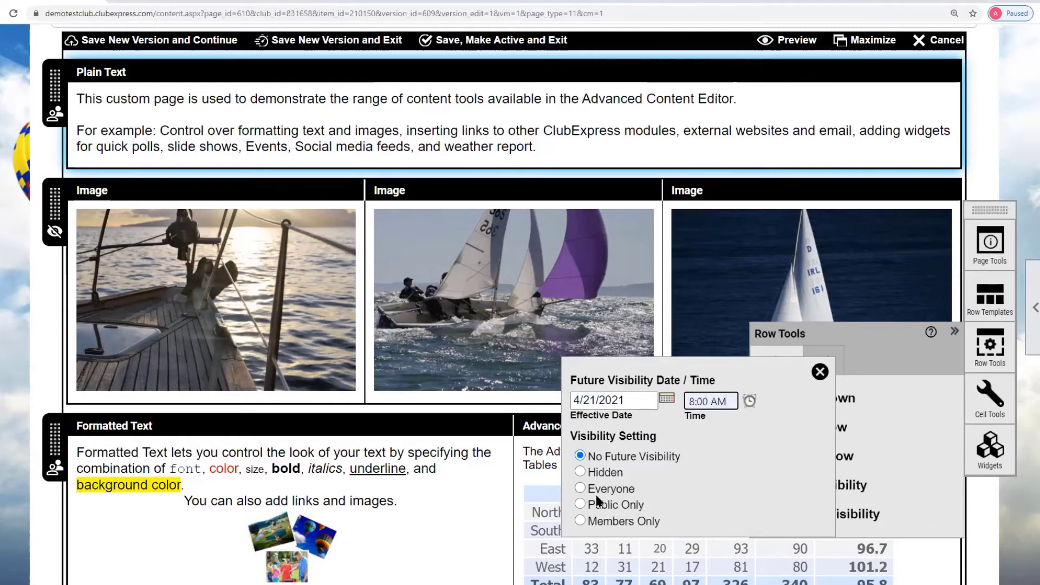
left_click(579, 471)
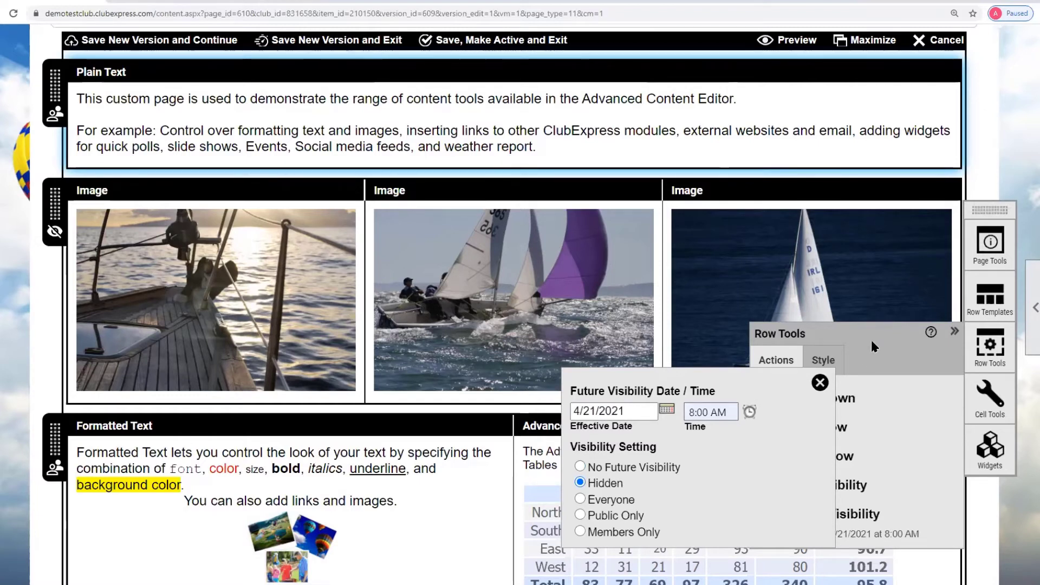
left_click(820, 384)
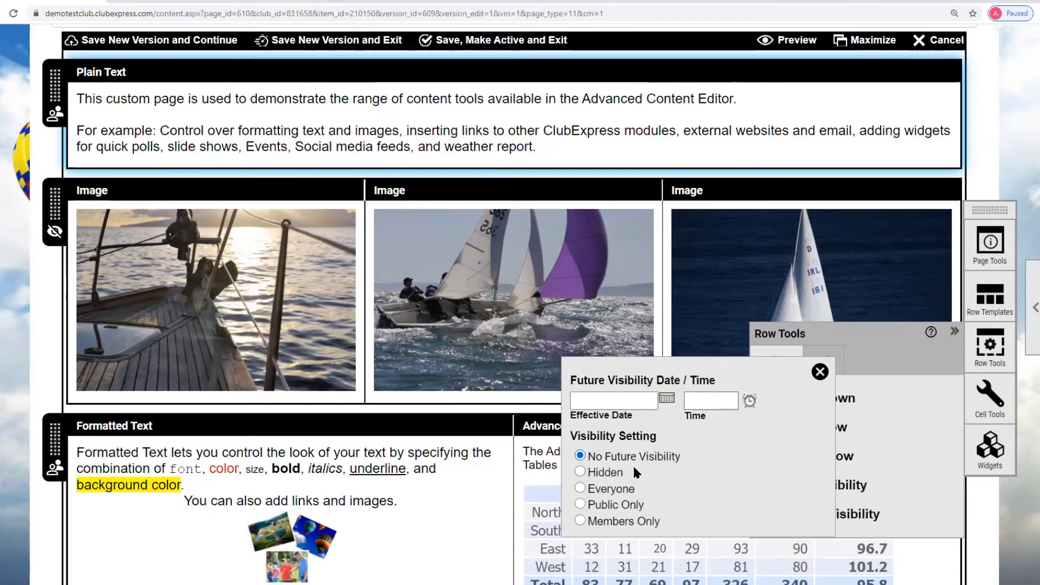
left_click(820, 372)
Set the introductory plain text row's text color to #ff0000 in its style settings
scroll(370, 304, "up", 3)
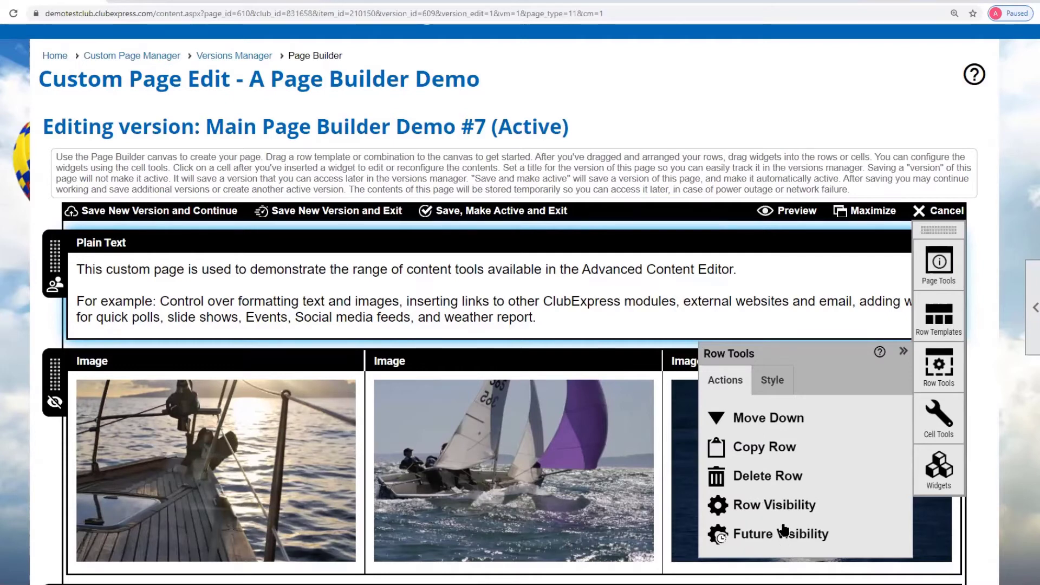
left_click(771, 381)
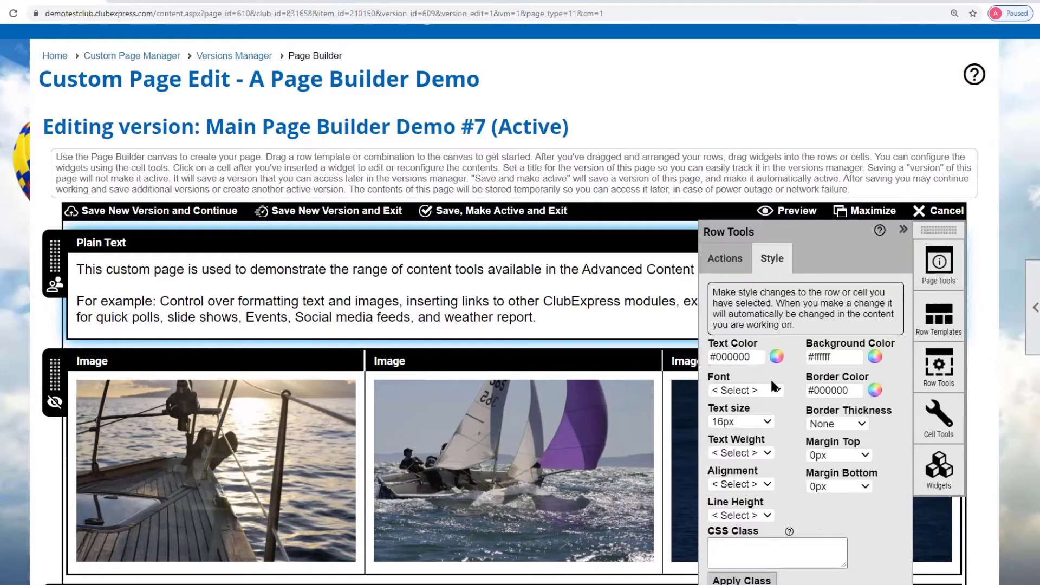
left_click(717, 356)
type("ff")
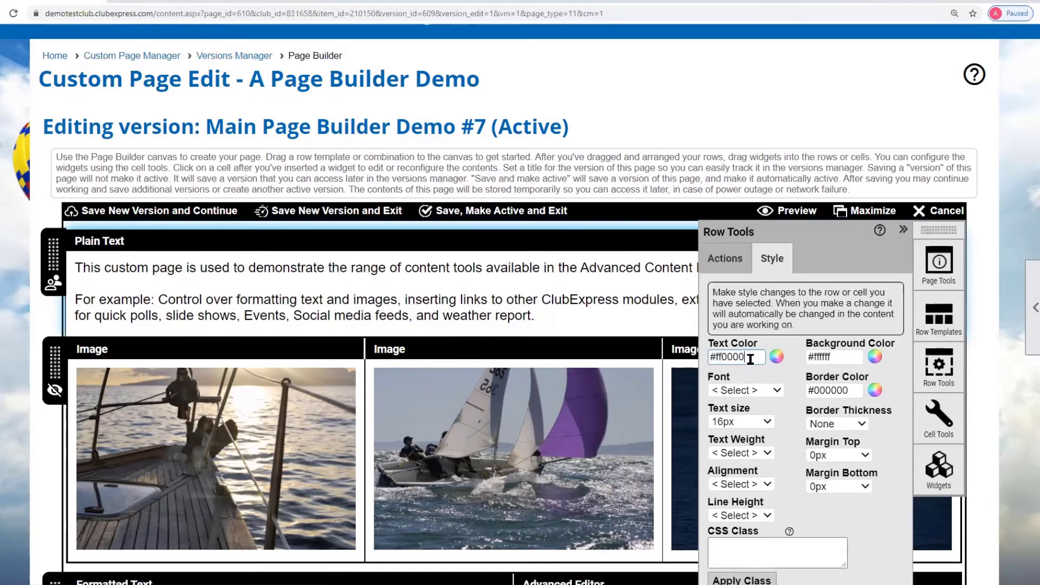
Set the introductory plain text row's text color back to #000000
left_click(754, 386)
left_click(748, 360)
left_click_drag(751, 357, 700, 360)
left_click(716, 354)
type("00")
key("Delete")
key("Delete")
left_click(378, 293)
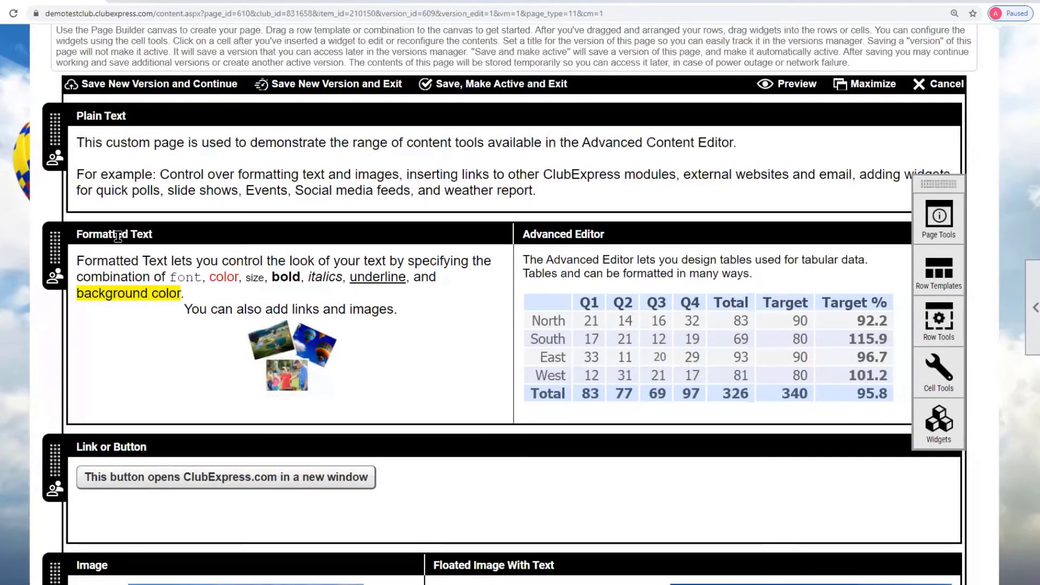
Review the row tools and the cell tools offered for the formatted text row and its formatted text cell
left_click(108, 232)
left_click(45, 245)
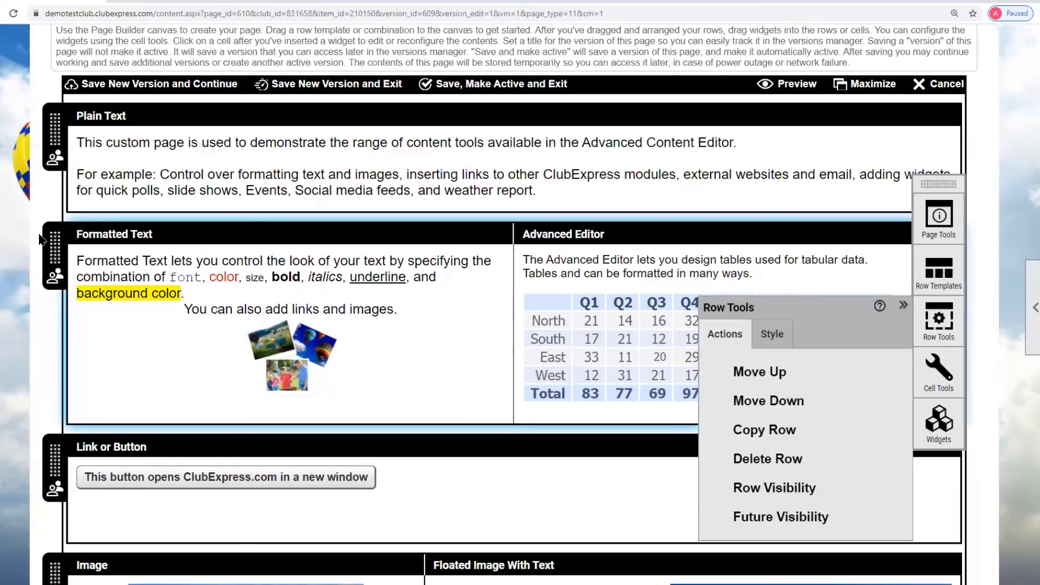
left_click(410, 325)
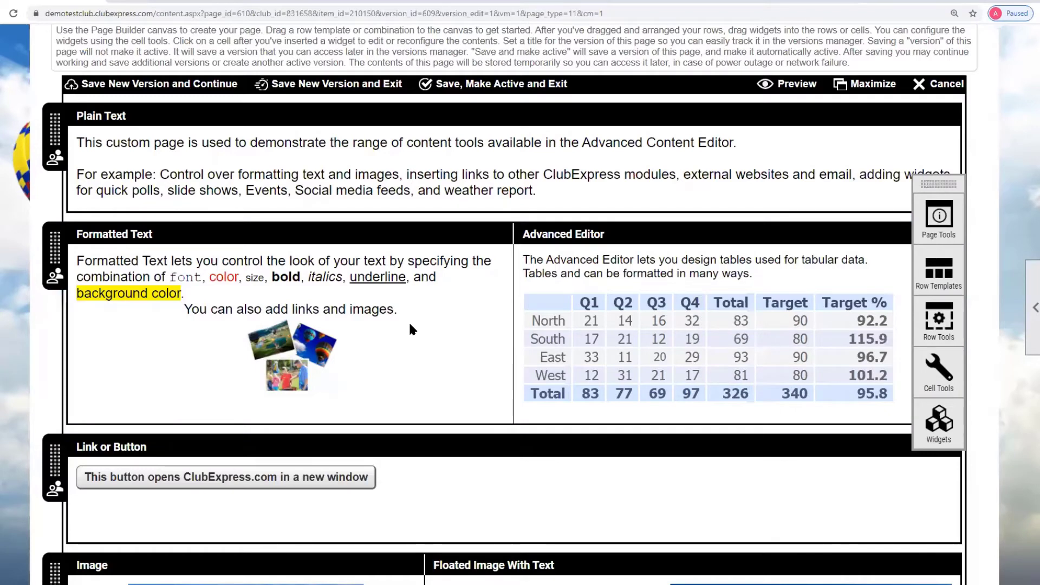
left_click(410, 324)
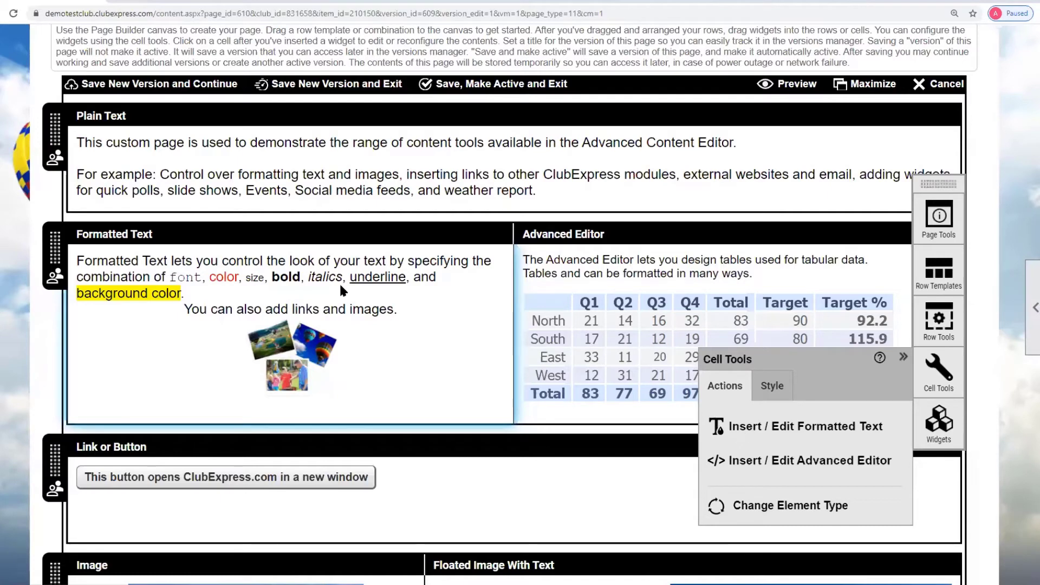
Review the introductory cell's text editing options and view its content in the plain text editor, leaving without saving
left_click(337, 190)
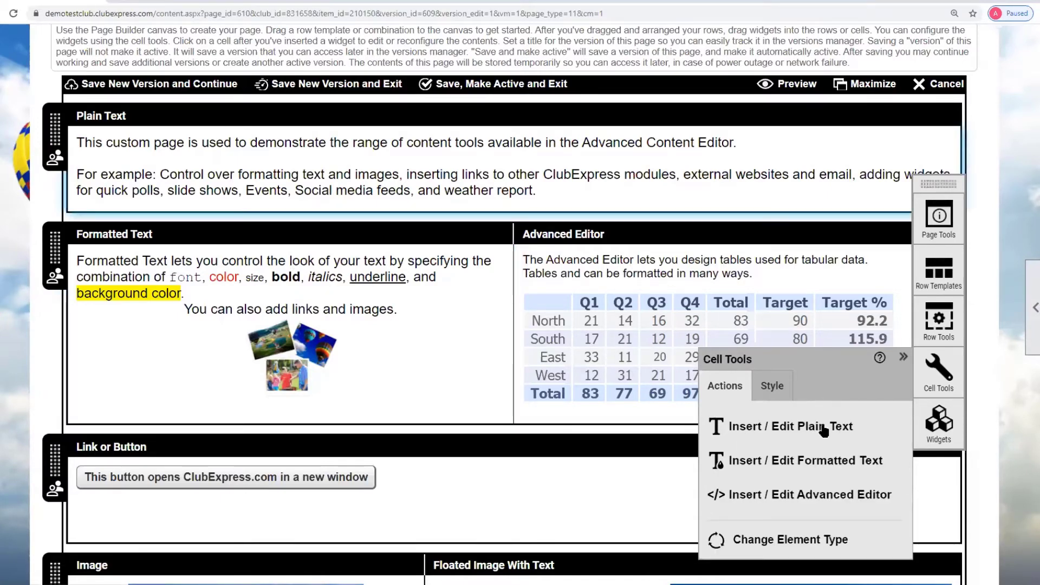
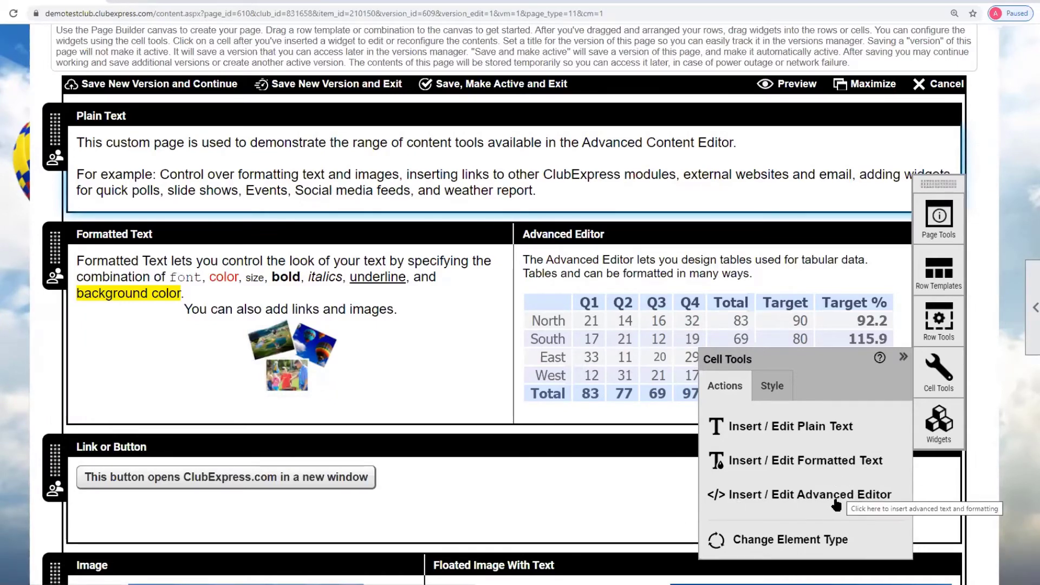
left_click(420, 180)
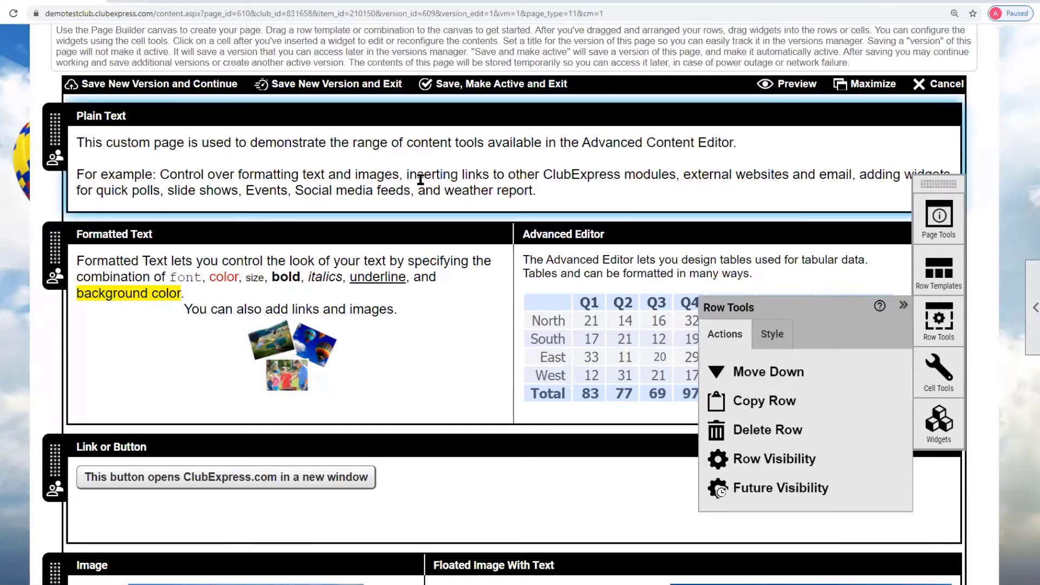
left_click(421, 179)
left_click(420, 180)
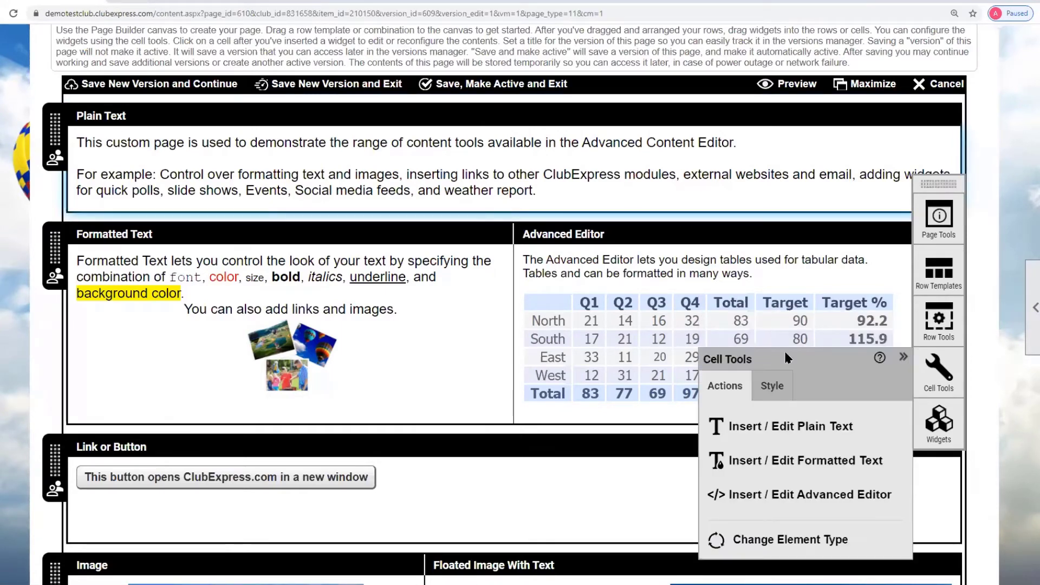
left_click(792, 429)
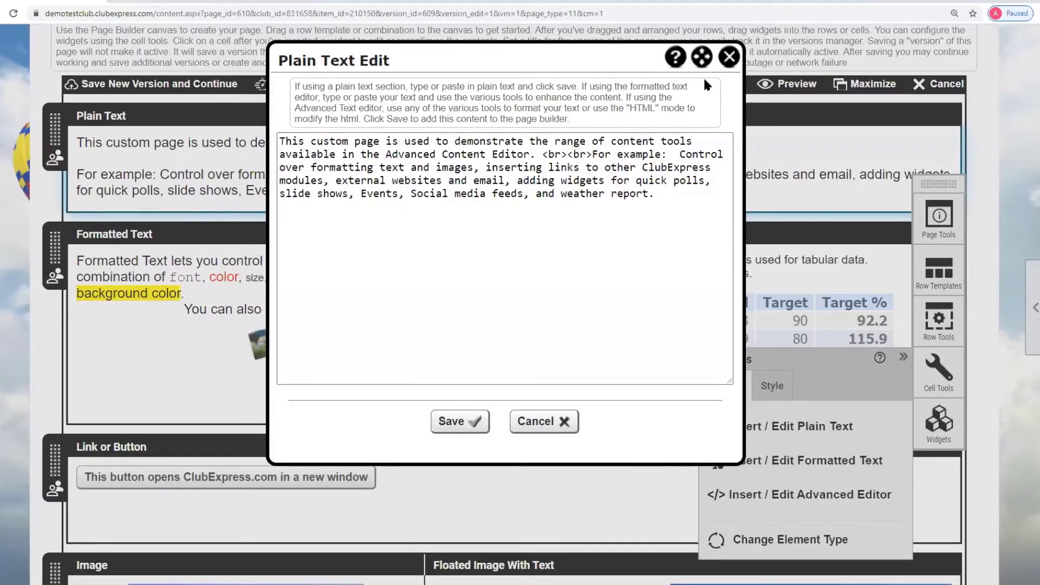
left_click(729, 56)
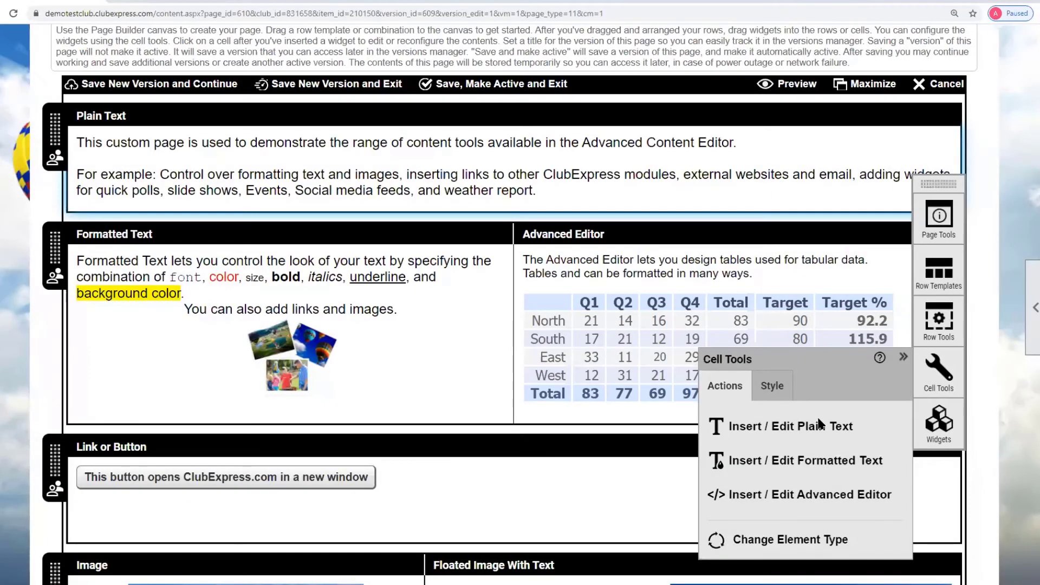
Open the introductory cell in the formatted text editor and make "used to demonstrate the range of" bold and red
left_click(814, 464)
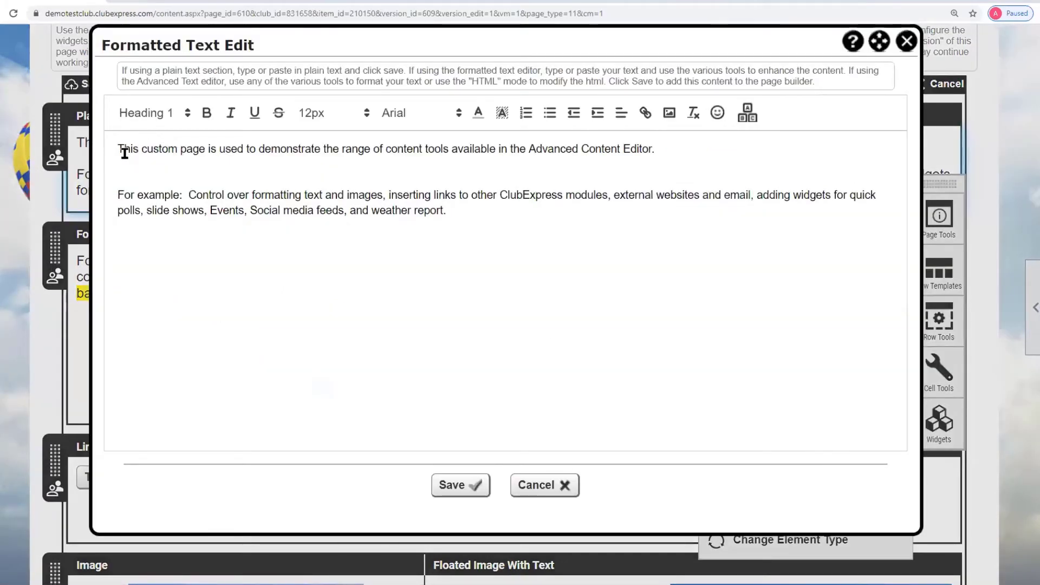
left_click_drag(219, 149, 385, 148)
left_click(207, 114)
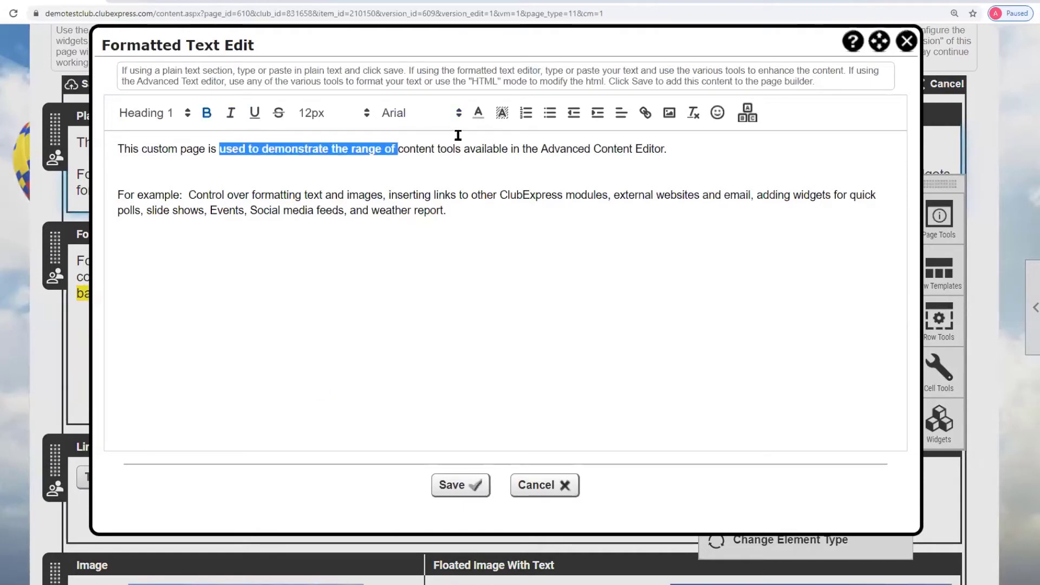
left_click(478, 114)
left_click(497, 133)
left_click(553, 206)
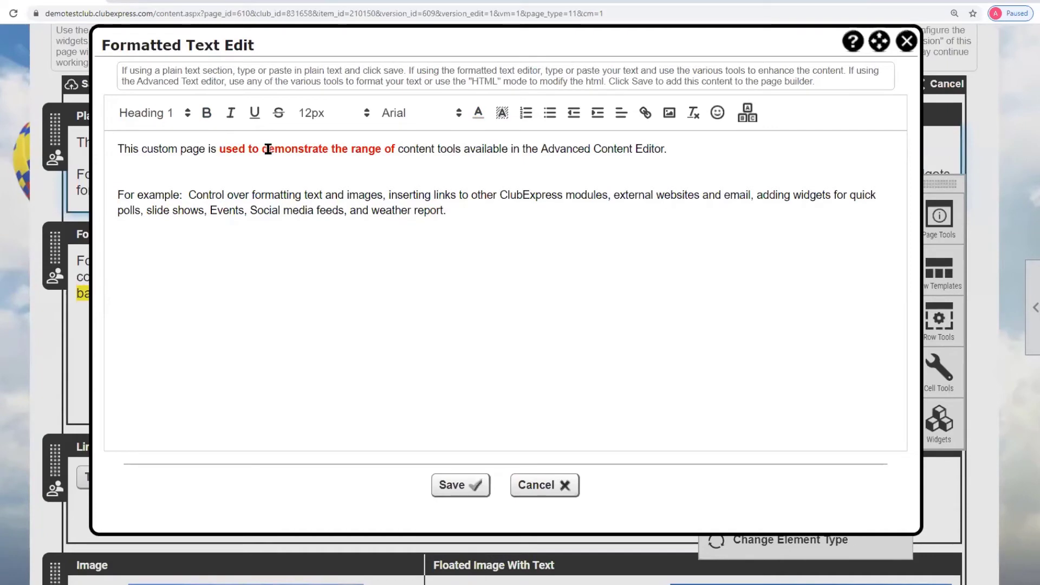
Make the word "demonstrate" in the first sentence italic and underlined
double_click(293, 149)
left_click(311, 150)
double_click(312, 149)
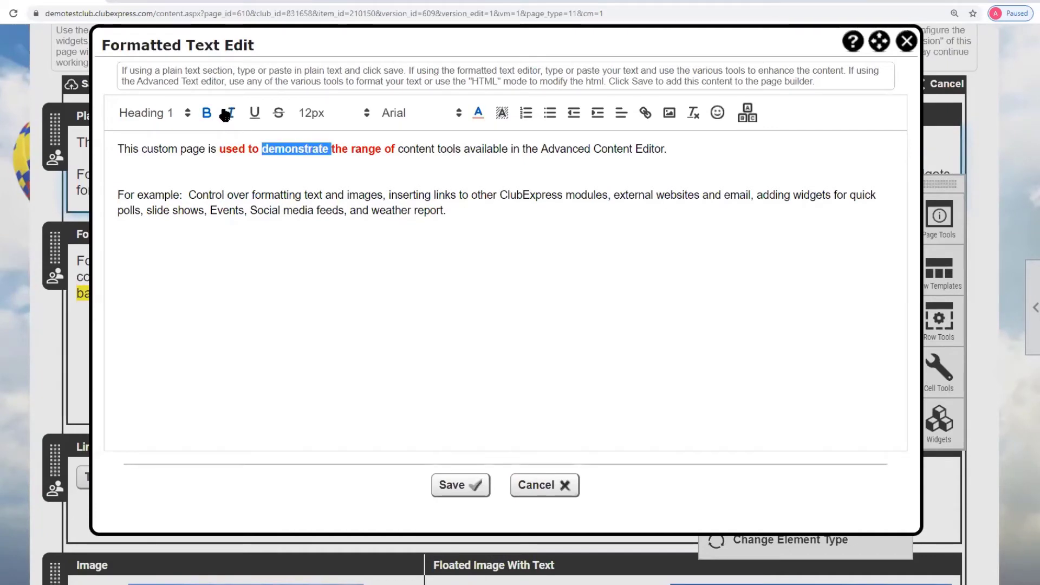
left_click(230, 113)
left_click(255, 112)
left_click(329, 230)
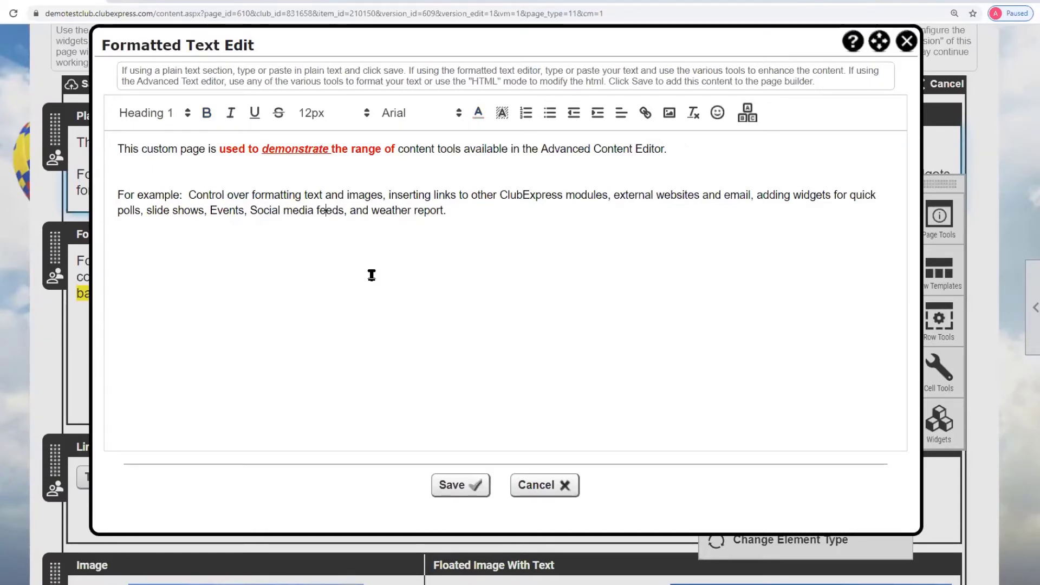
Turn the "For example" paragraph into a bulleted list item and center it
left_click(118, 196)
left_click(526, 115)
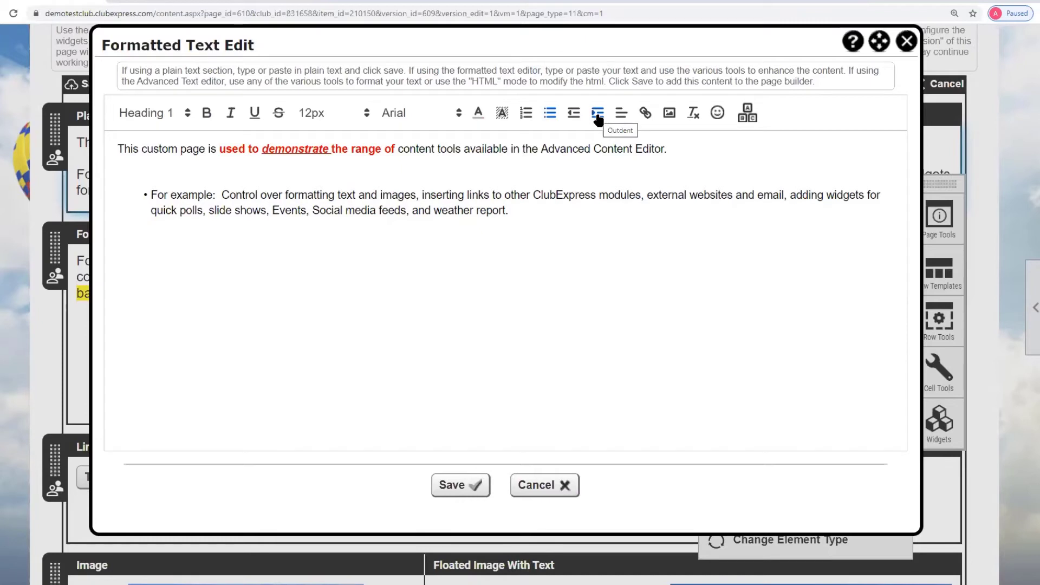
left_click(621, 115)
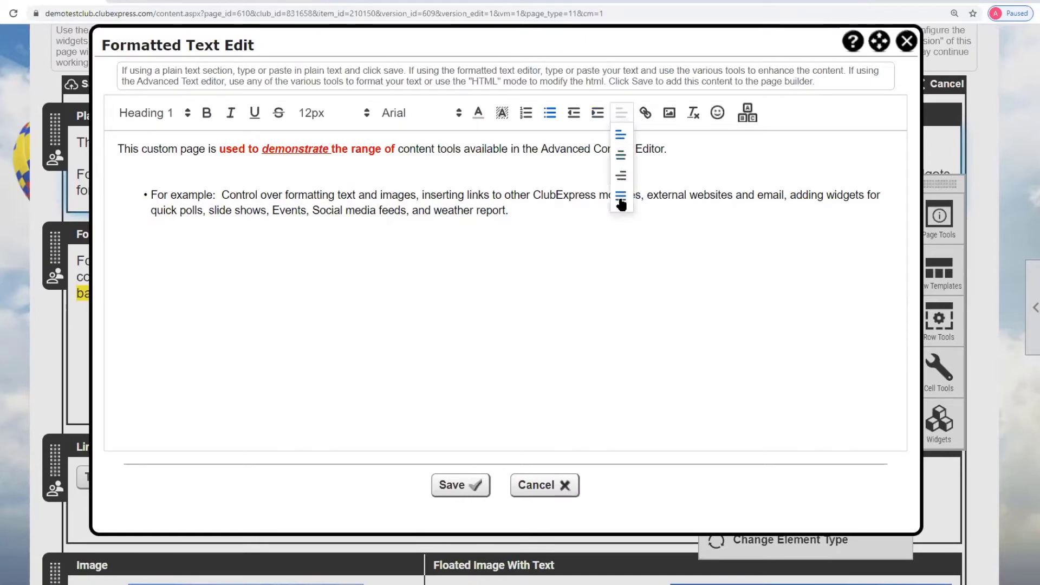
left_click(620, 155)
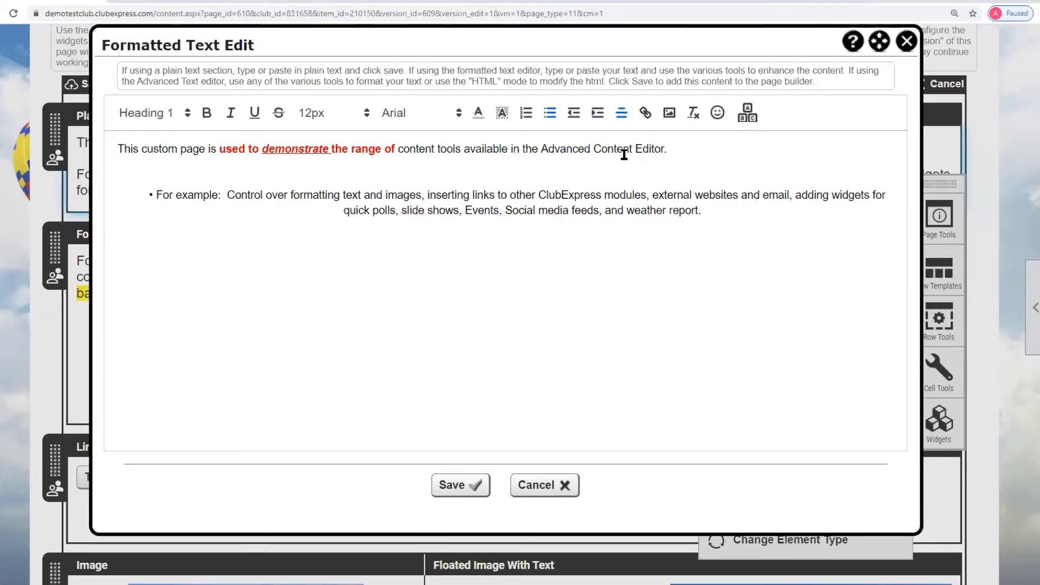
Insert a text link to the Club Highlights photo album, category Club Select Photos, before "For example"
left_click(646, 114)
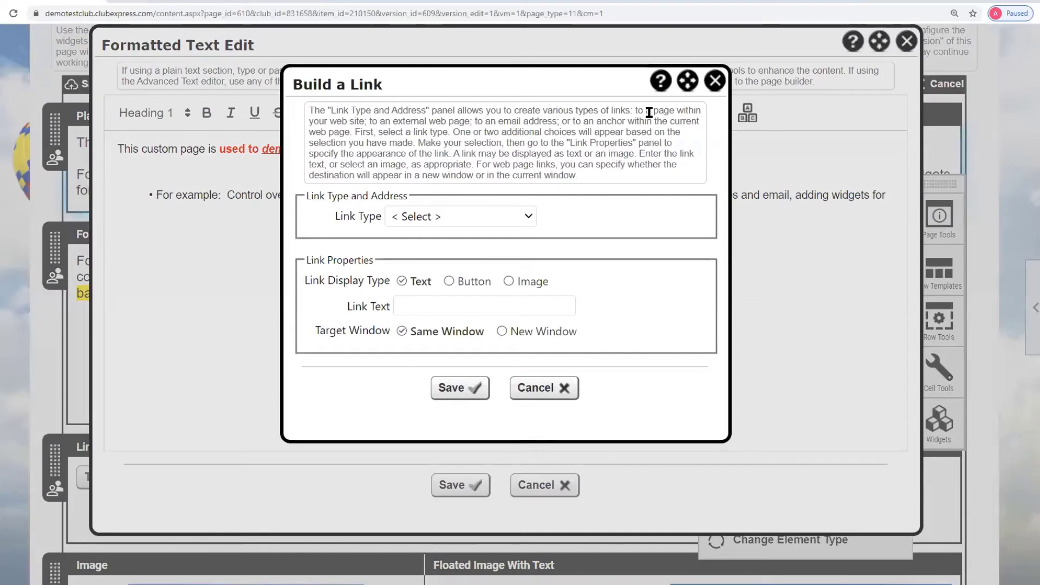
left_click(528, 219)
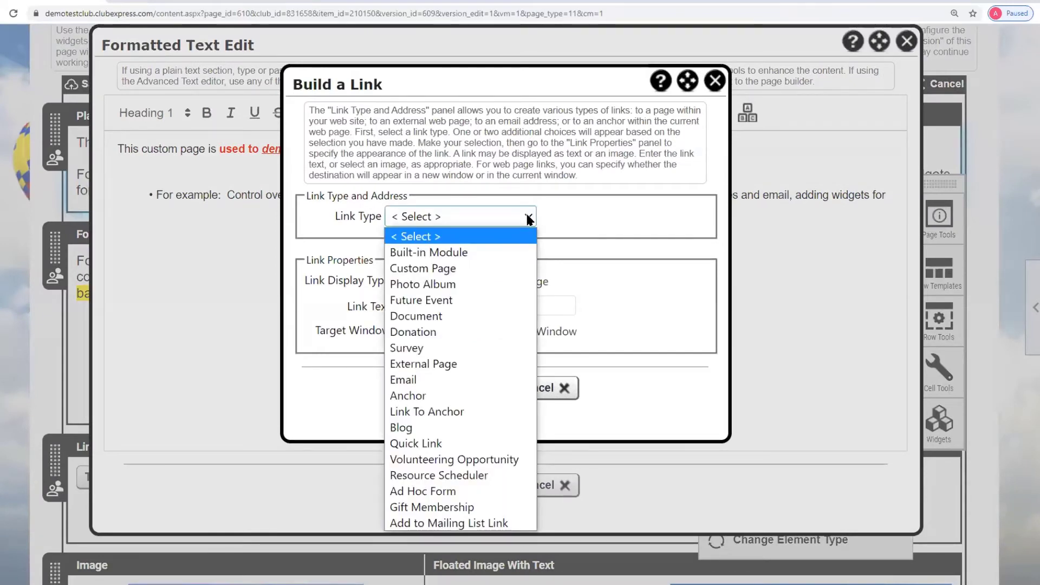
left_click(455, 284)
left_click(450, 243)
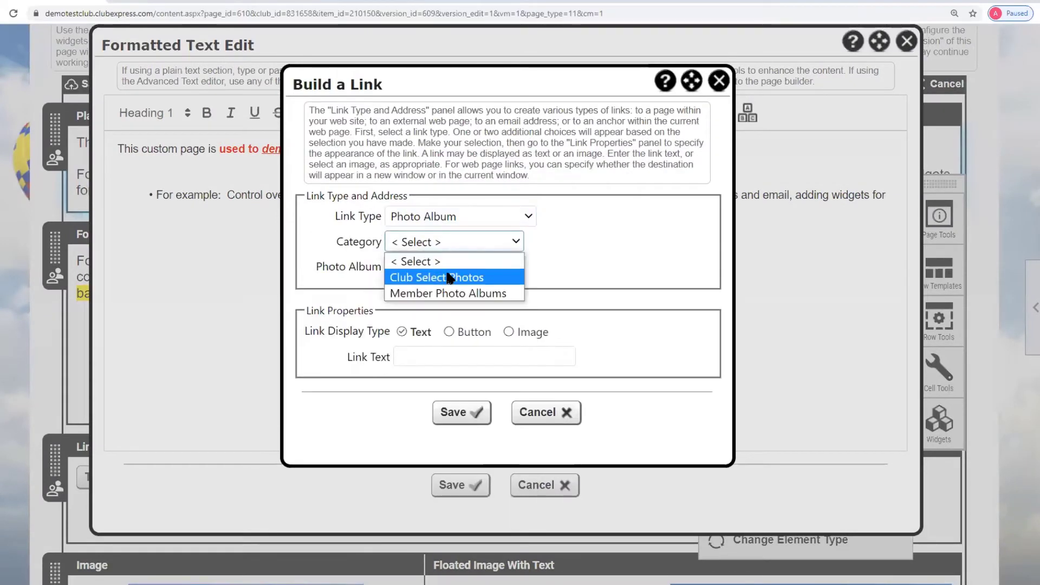
left_click(448, 278)
left_click(437, 268)
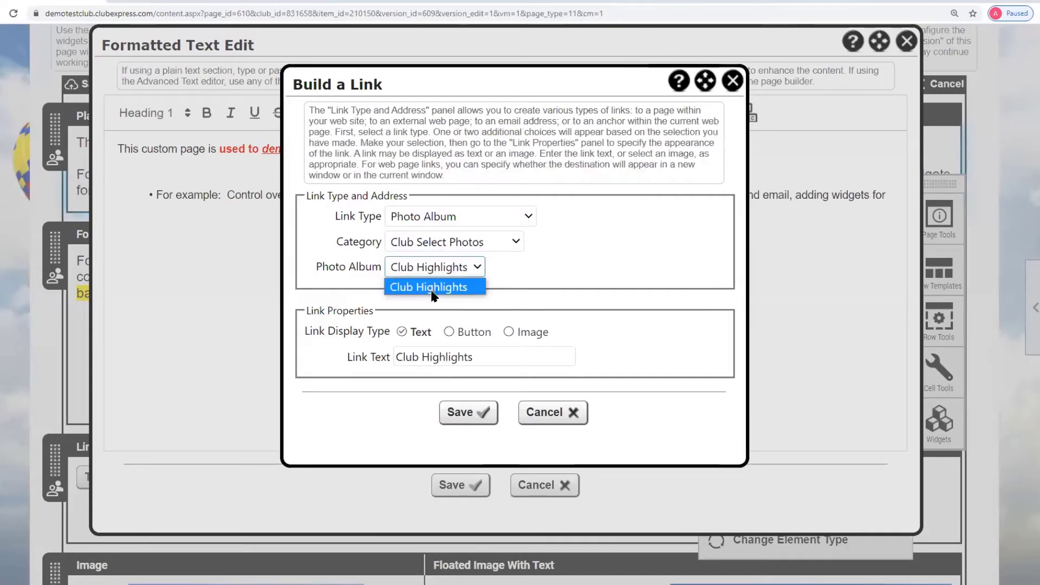
left_click(433, 288)
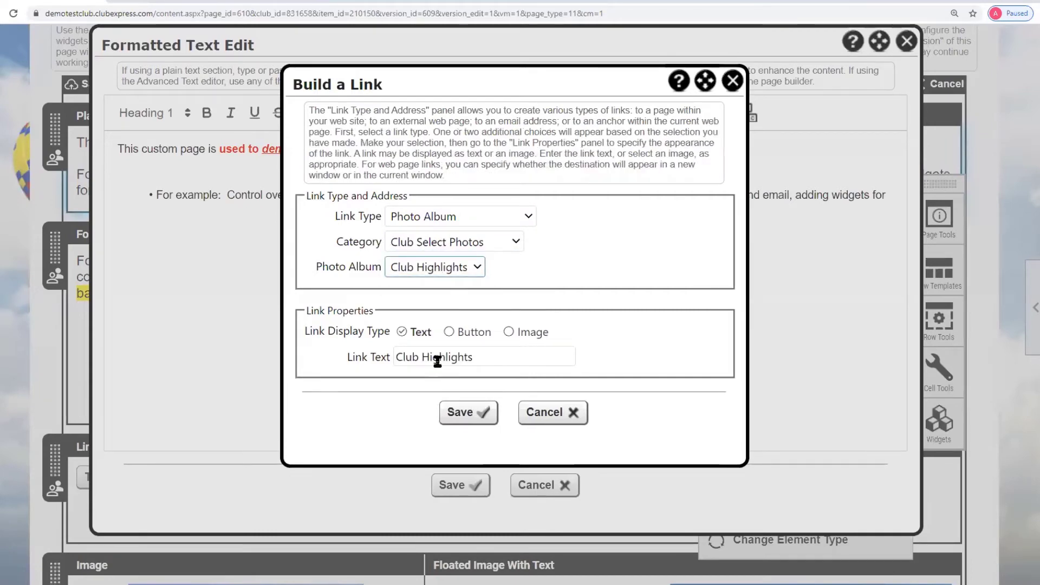
left_click(470, 413)
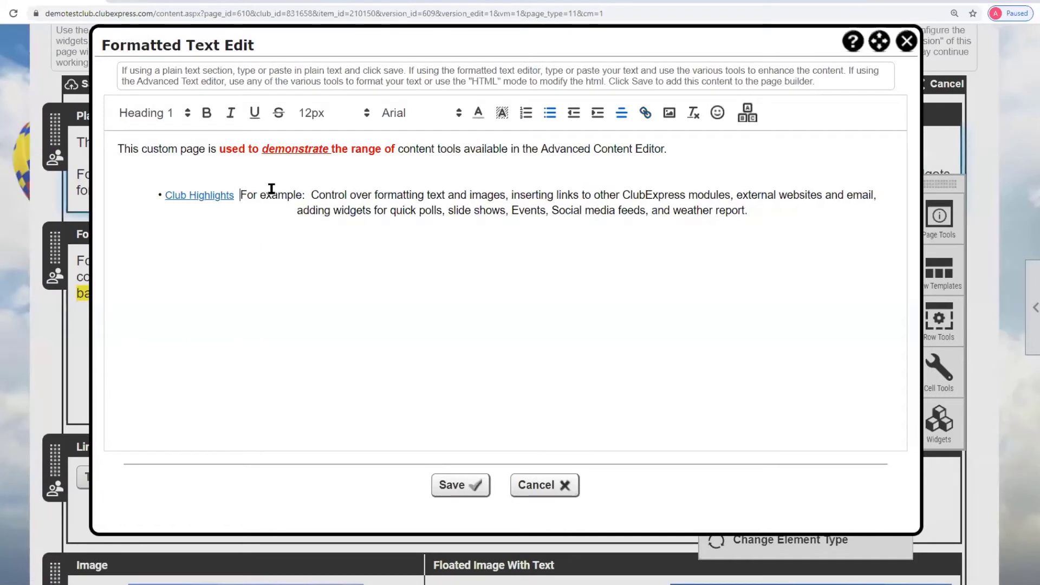
Insert the image AwesomeBalloons_1624804117.jpg after the Club Highlights link and shrink it to about 235 × 174
left_click(669, 114)
left_click(659, 160)
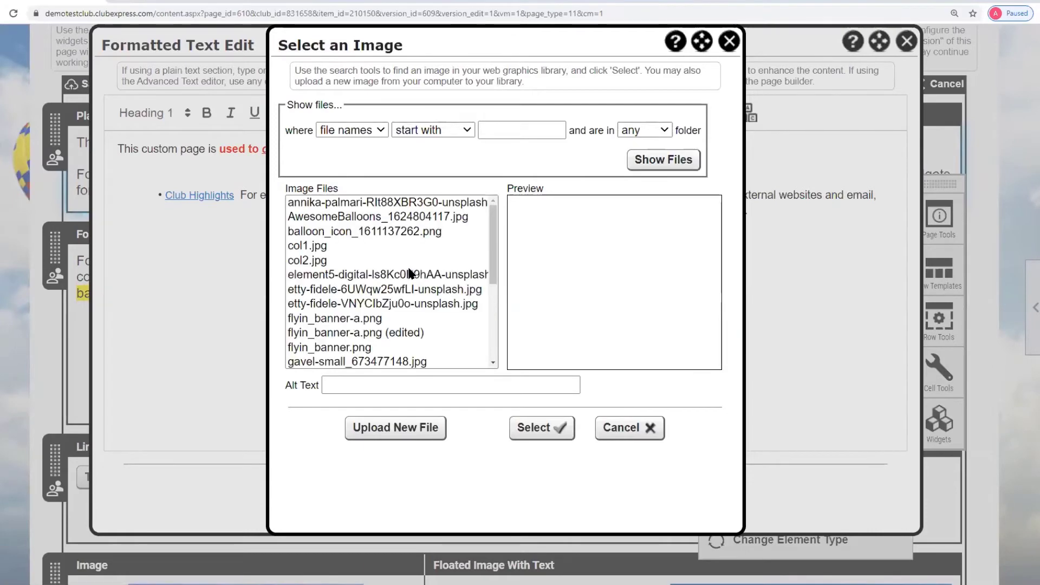
left_click(320, 218)
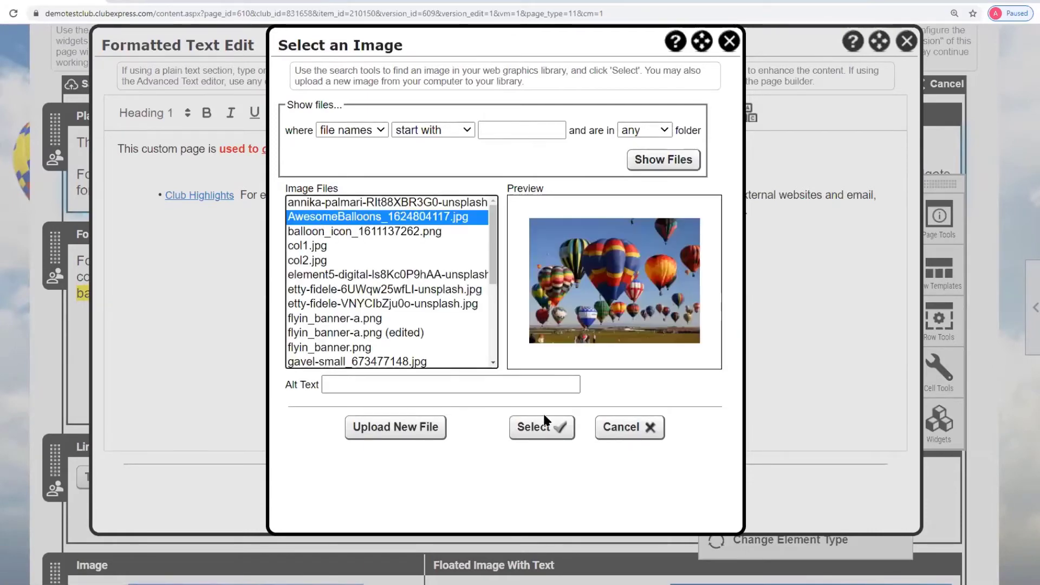
left_click(534, 428)
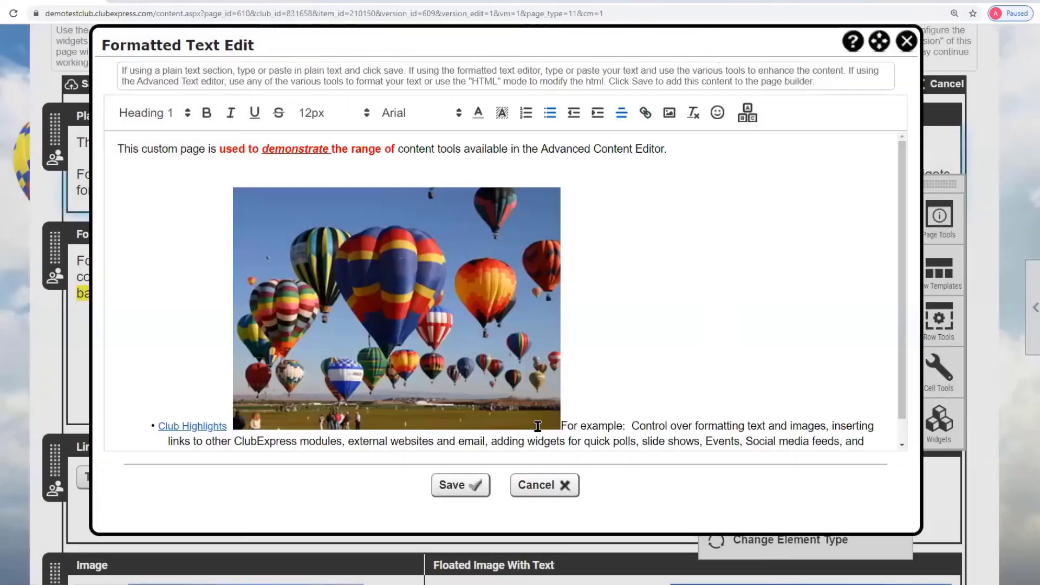
left_click(470, 340)
left_click_drag(560, 429, 431, 327)
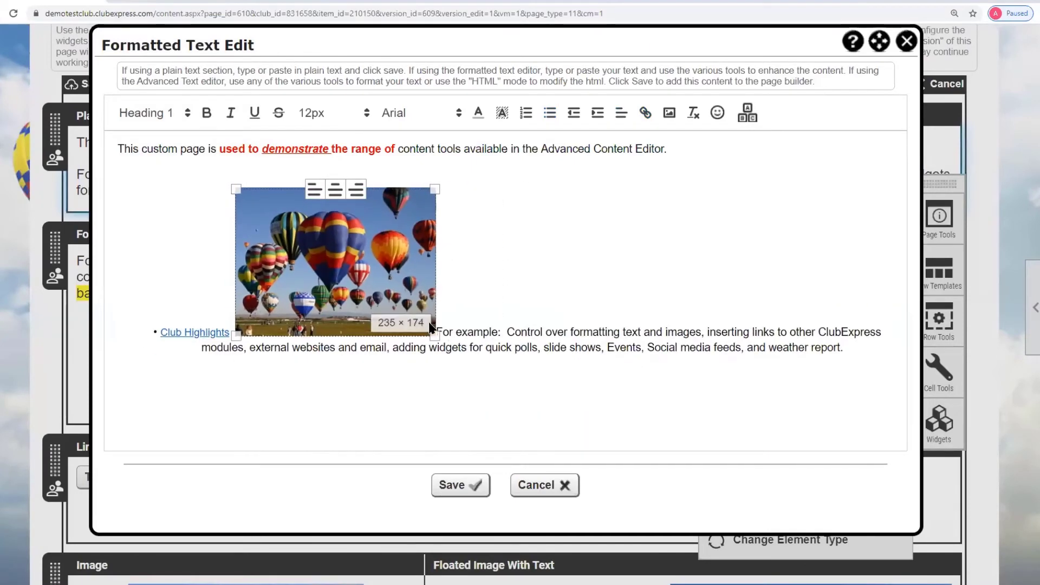
Move the "For example" text below the image with an empty bullet between them, and save the formatted text
left_click(439, 330)
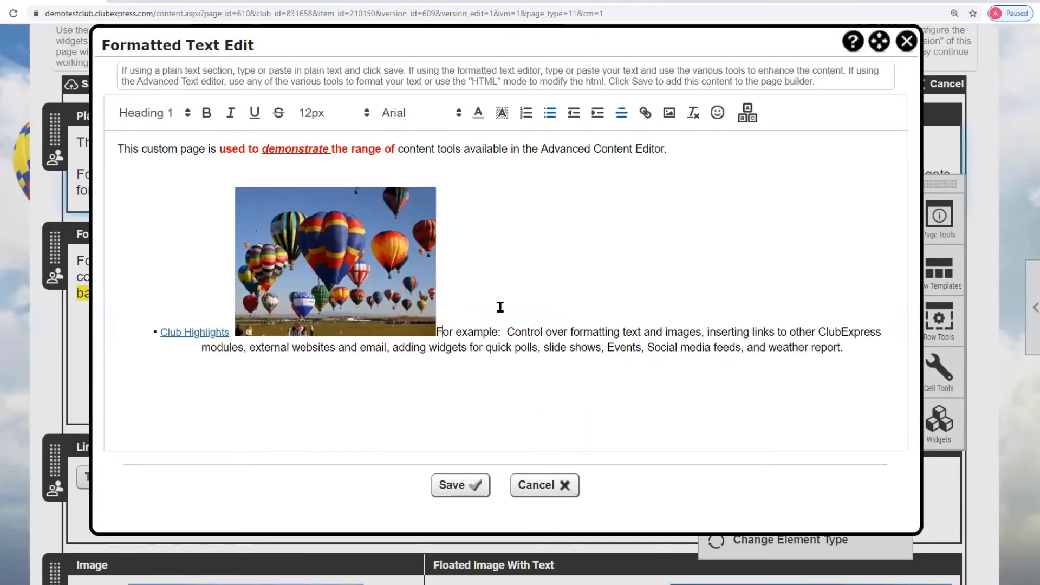
key("Return")
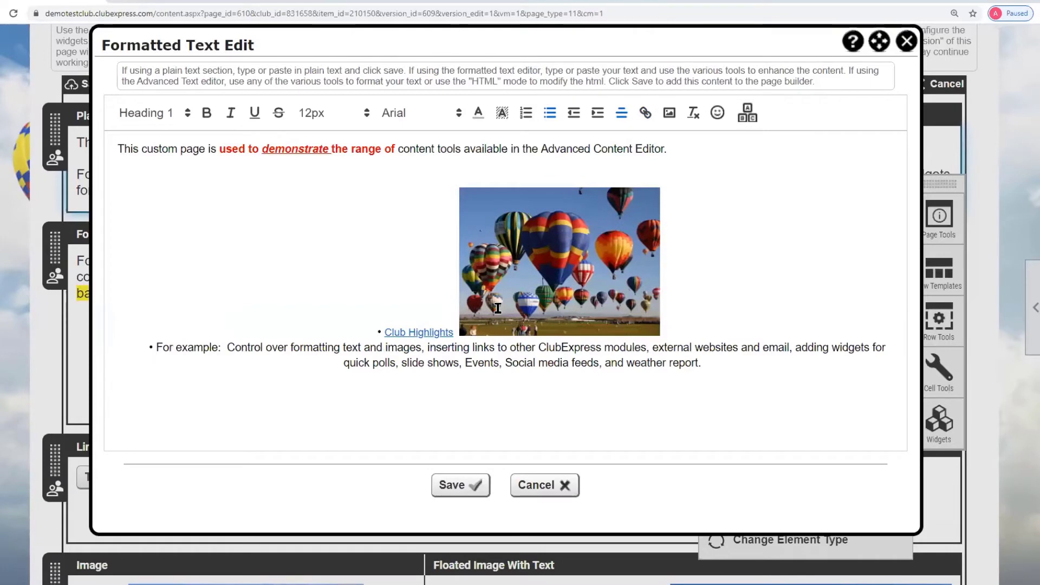
key("Return")
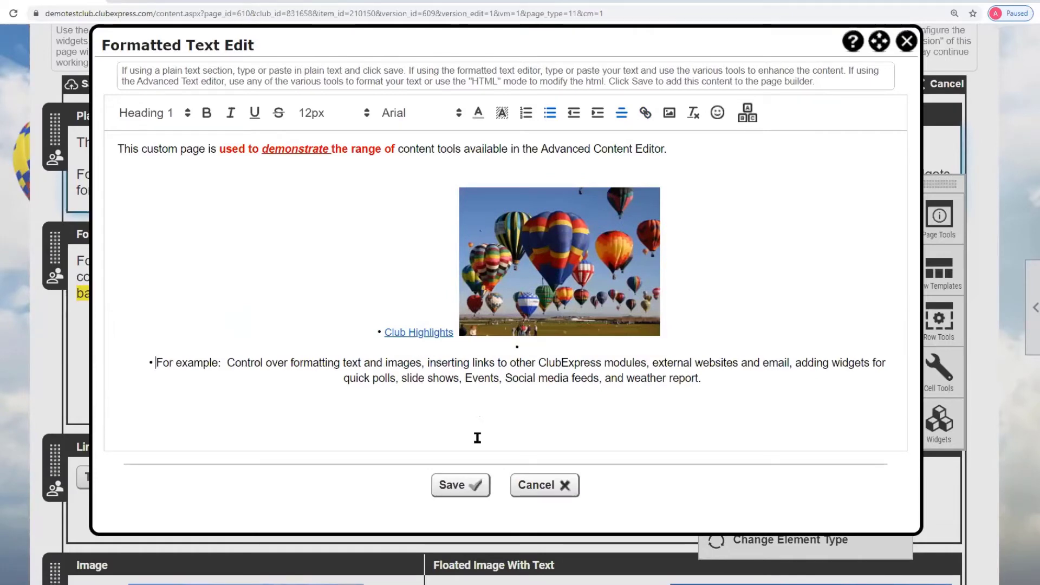
left_click(470, 485)
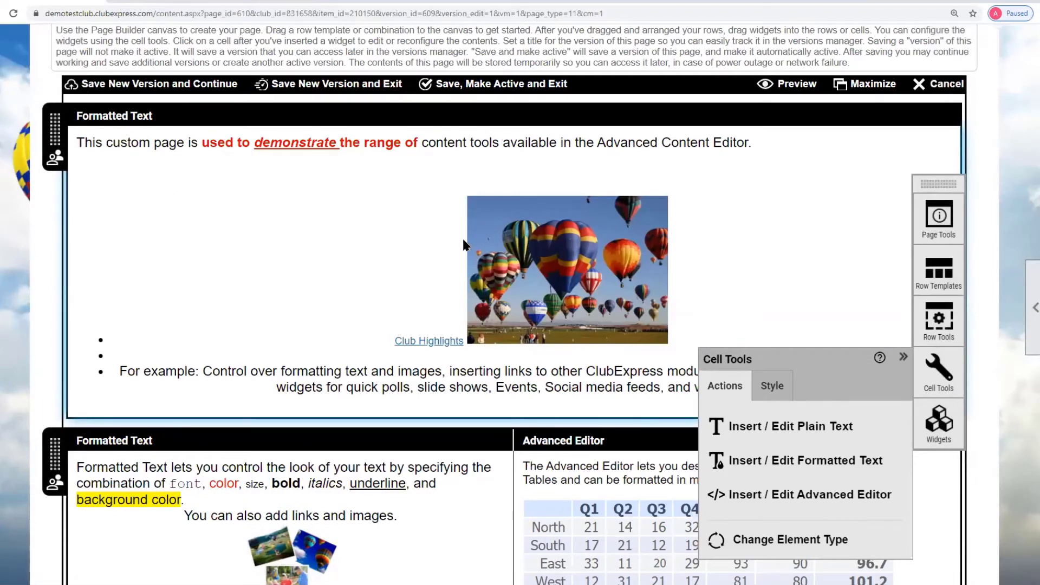
Review the row tools and the cell editing options offered for the introductory formatted text
left_click(320, 234)
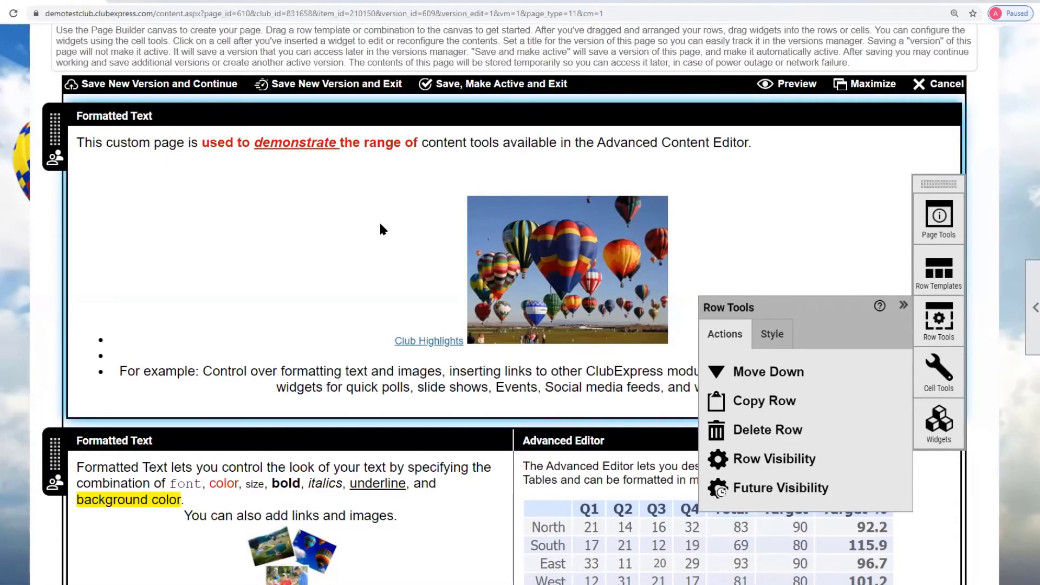
left_click(150, 200)
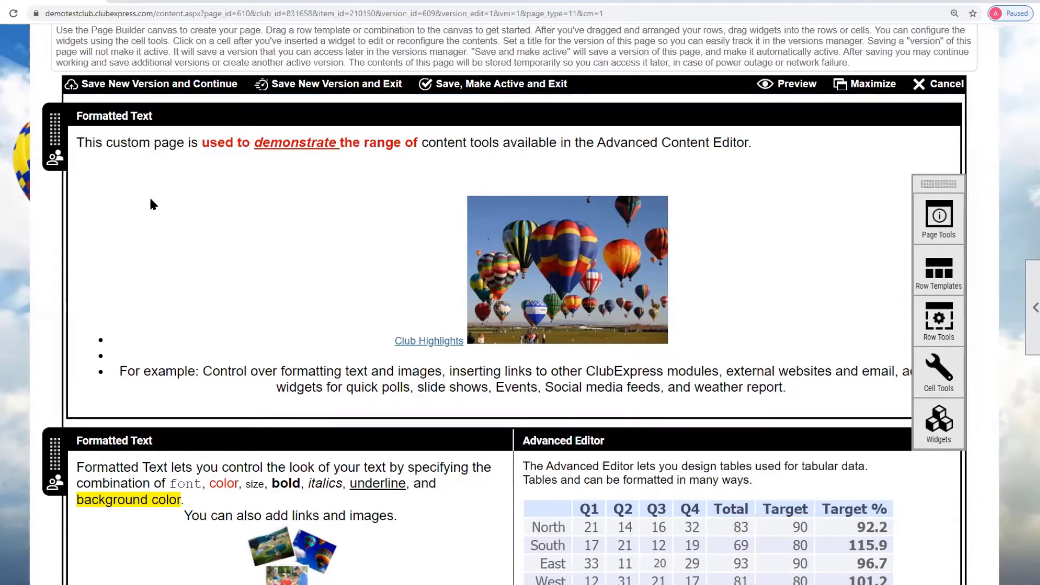
left_click(398, 266)
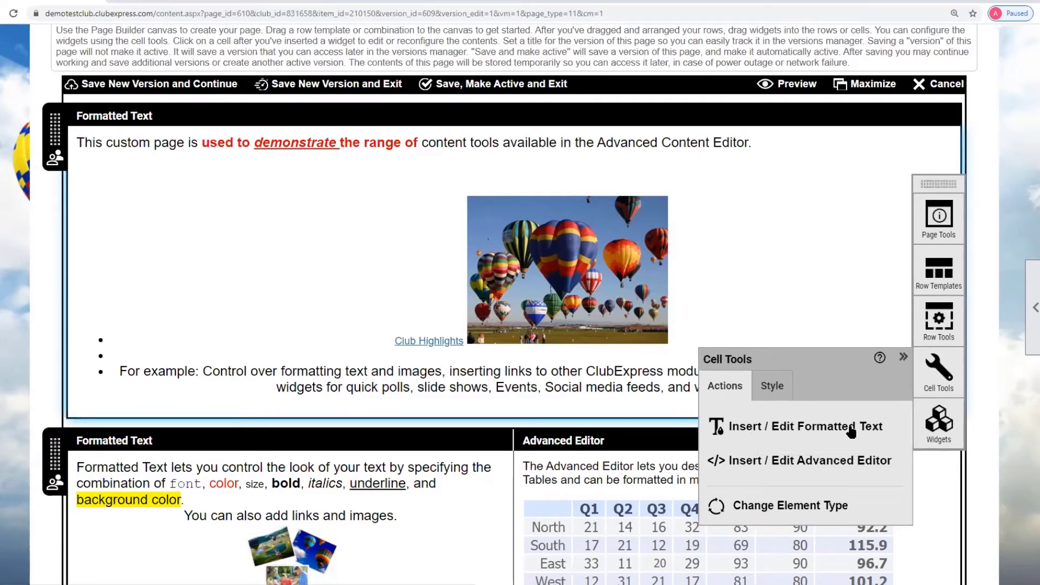
View the introductory cell in the Advanced Editor, examine its table tools and Table Wizard, and leave without saving
left_click(798, 461)
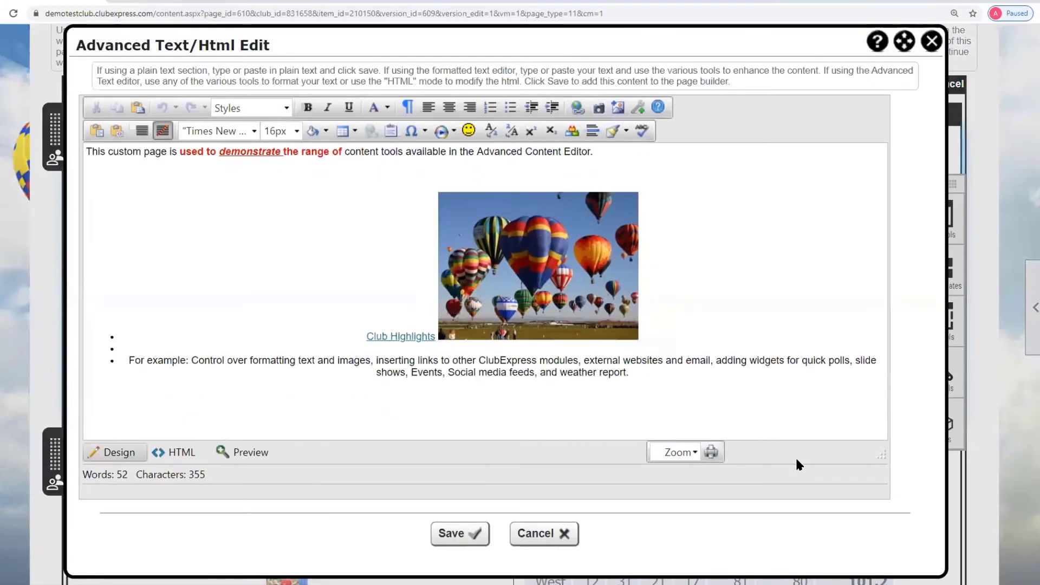
left_click(564, 202)
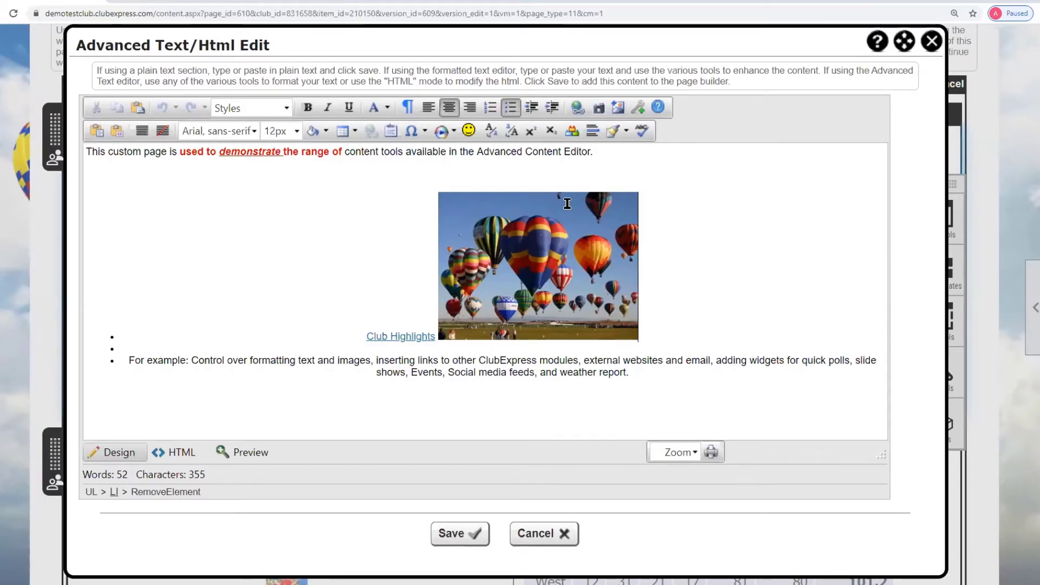
left_click(385, 180)
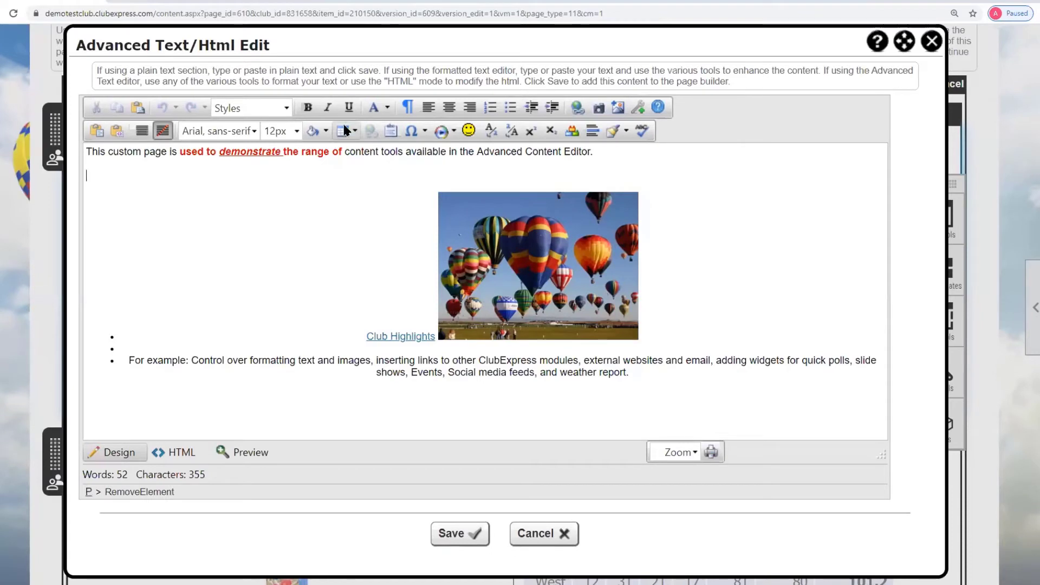
left_click(355, 131)
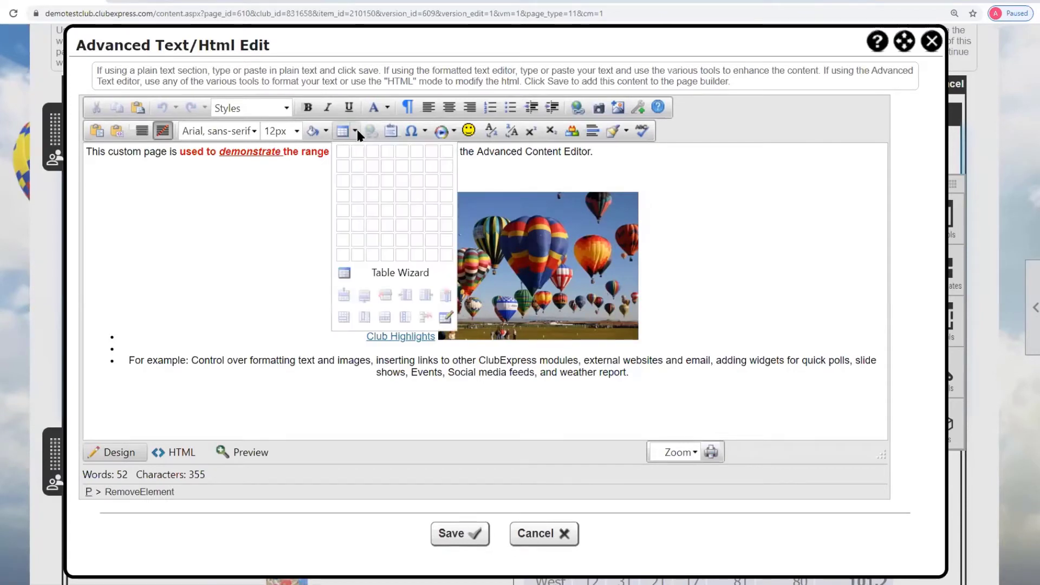
left_click(366, 272)
left_click(850, 73)
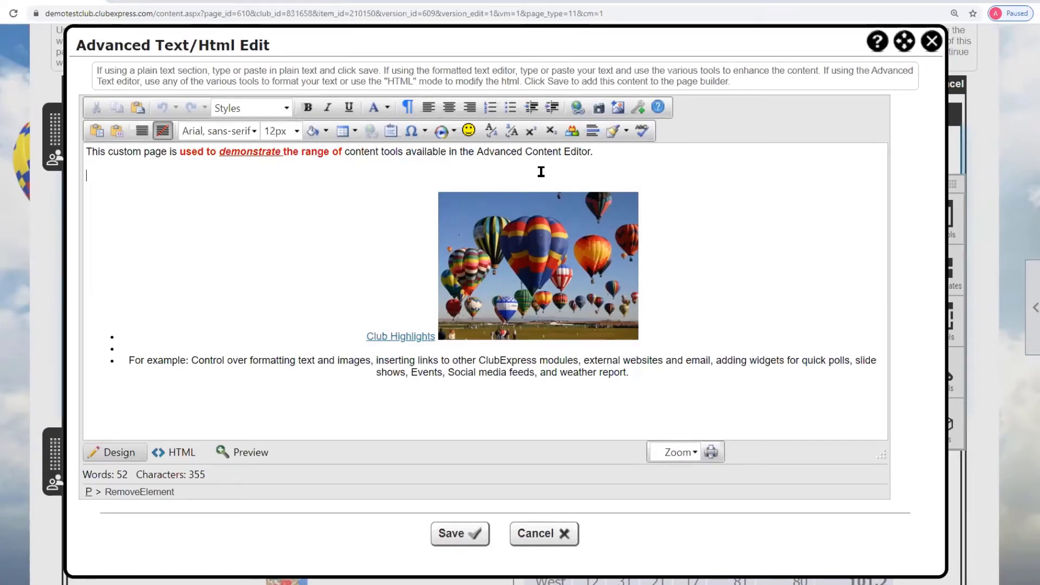
left_click(529, 533)
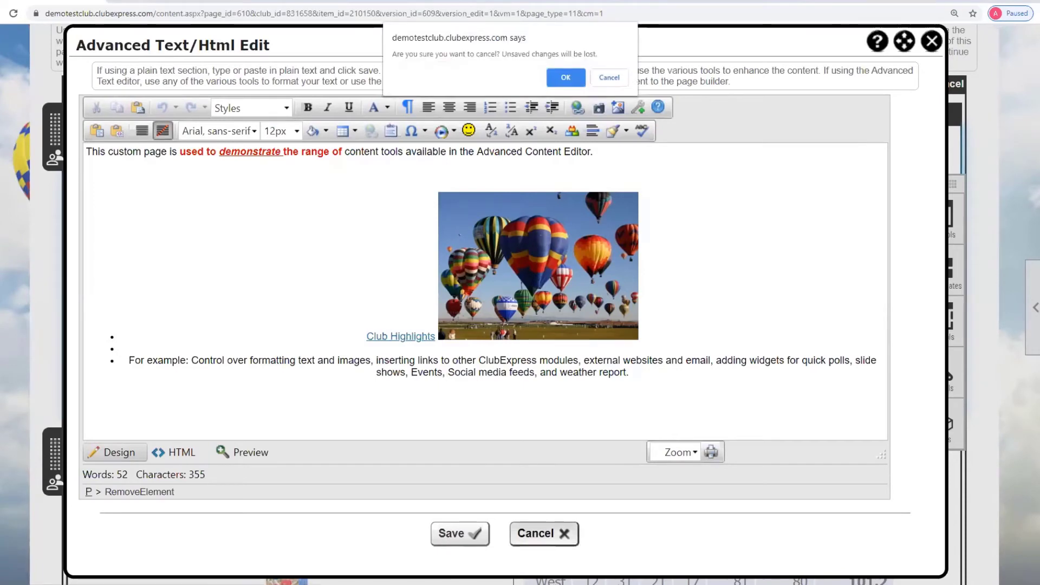
left_click(566, 78)
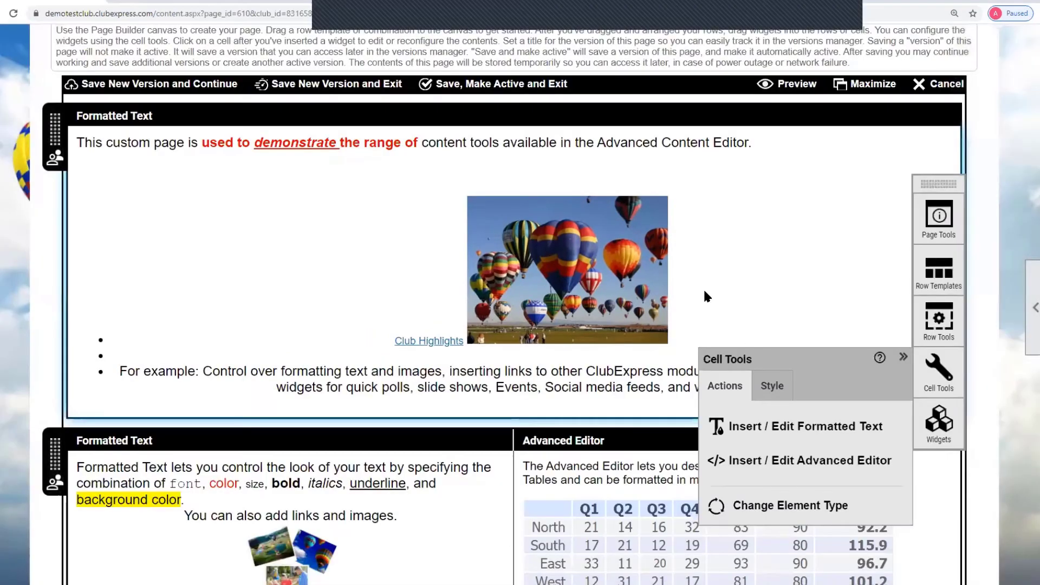
Review the row tools for the introductory row and the Link or Button row
left_click(725, 233)
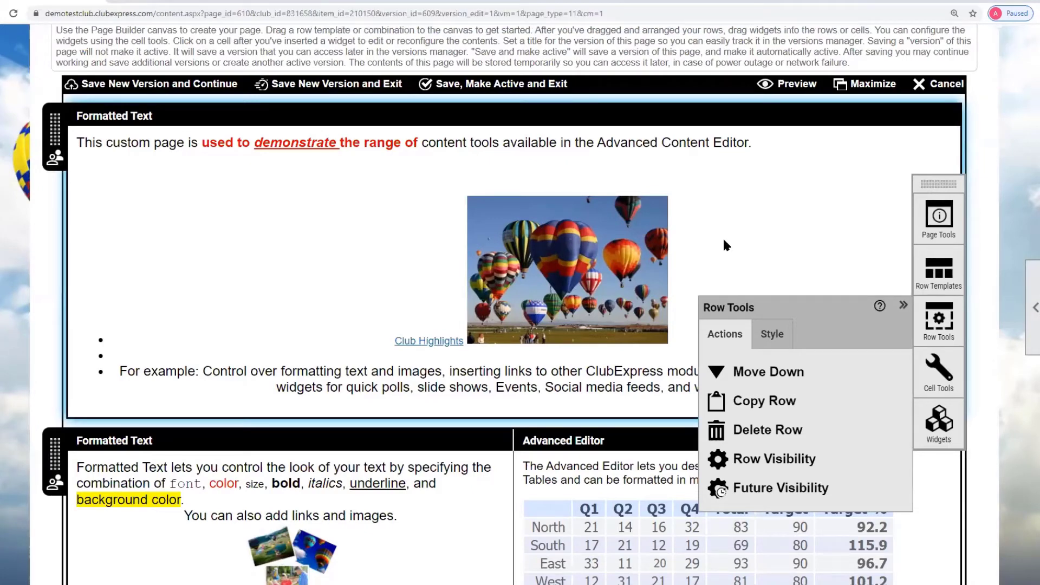
scroll(724, 241, "down", 3)
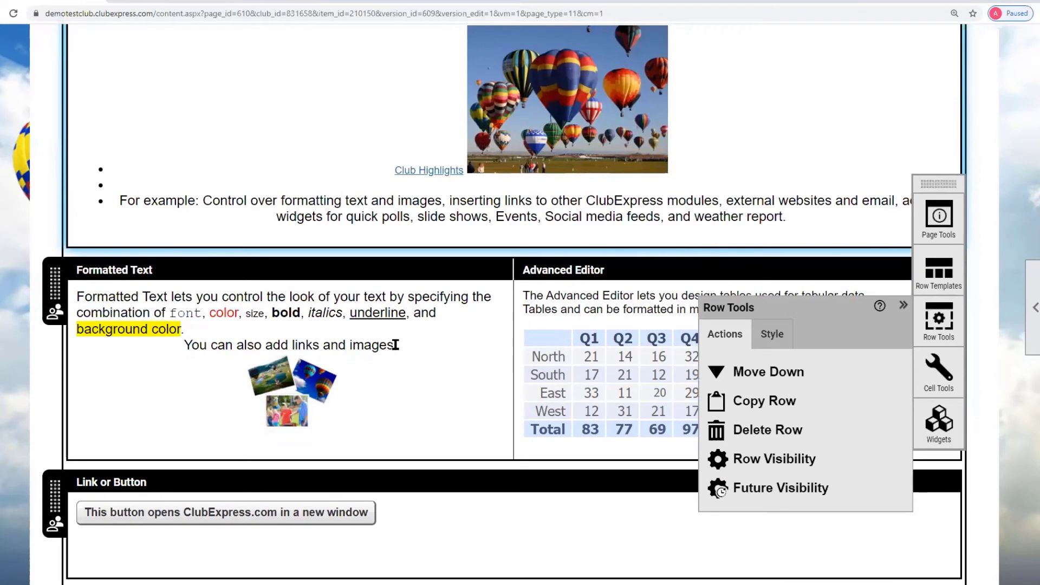
scroll(395, 345, "down", 3)
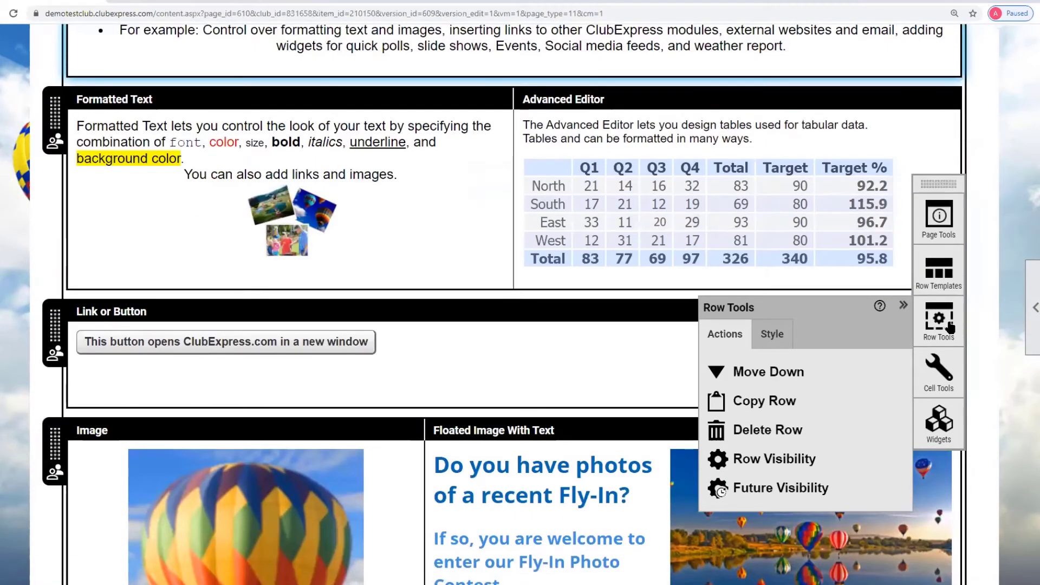
left_click(543, 370)
scroll(480, 337, "down", 10)
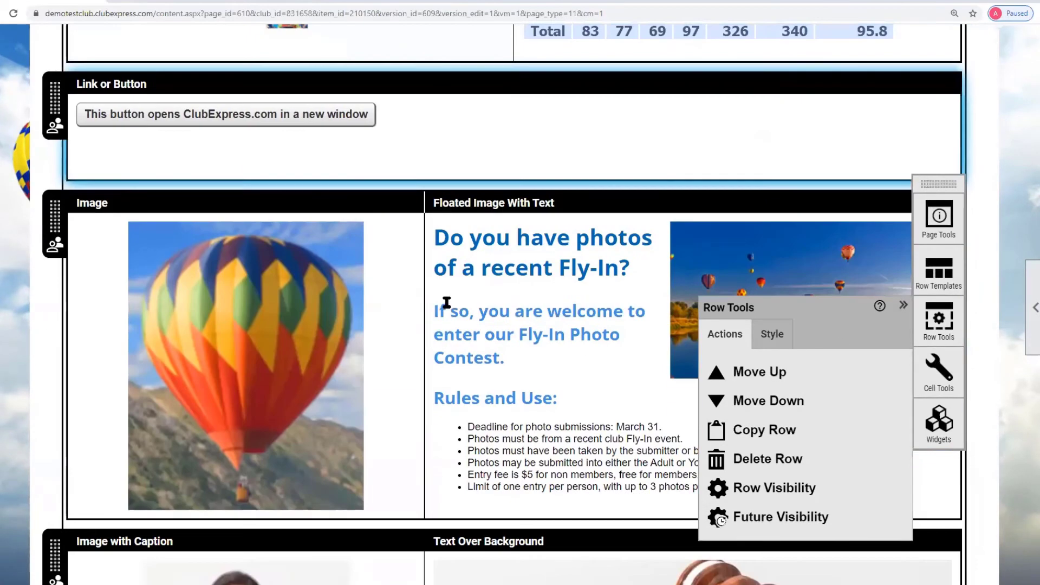
Examine the Image with Caption cell's widget options and caption text, and the tools for its row
left_click(333, 301)
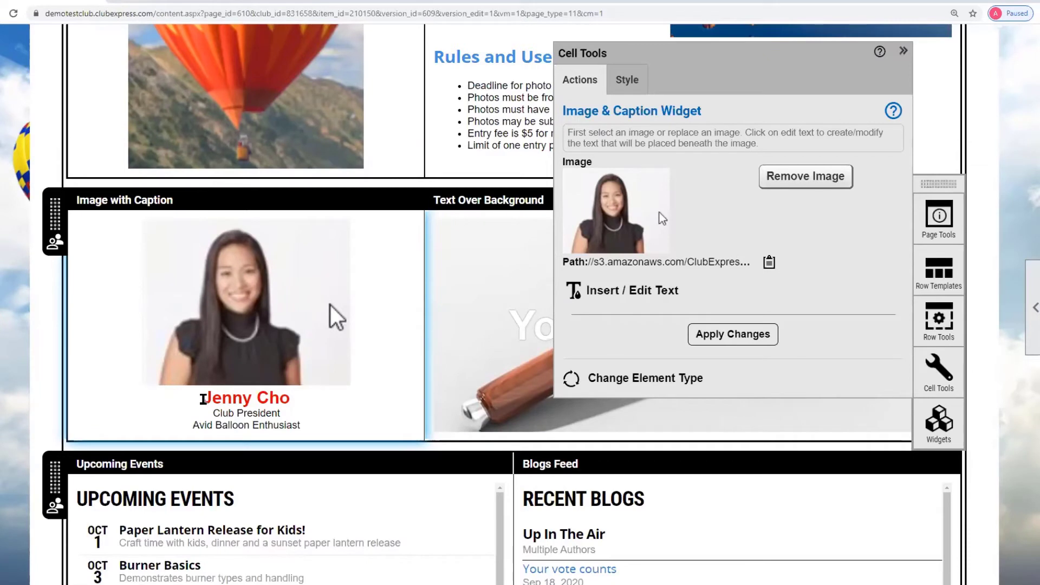
left_click_drag(203, 398, 323, 433)
left_click(436, 410)
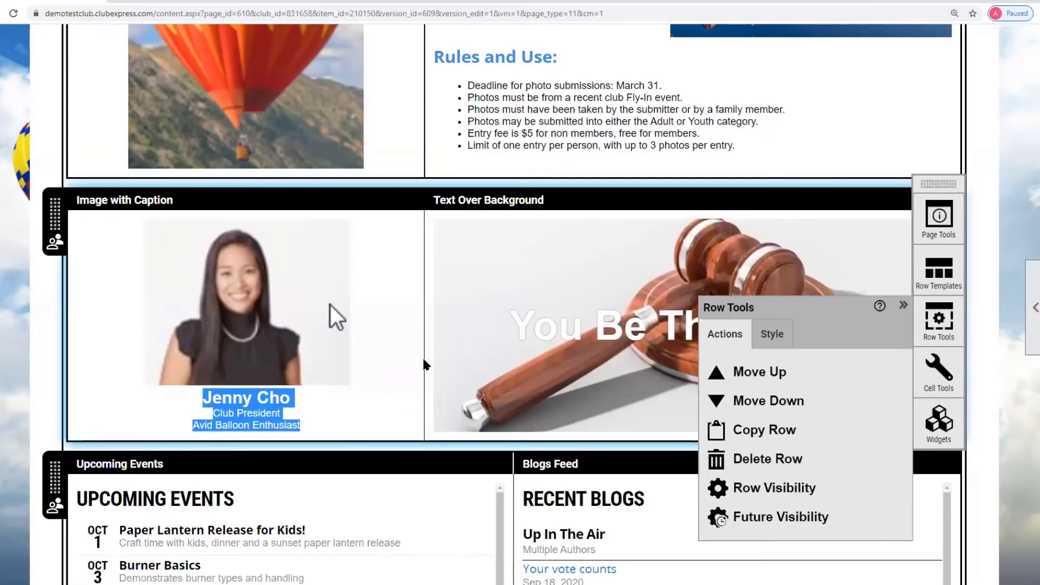
Replace the portrait in the Image with Caption cell with the gavel web graphic and apply the change
left_click(394, 353)
left_click(347, 368)
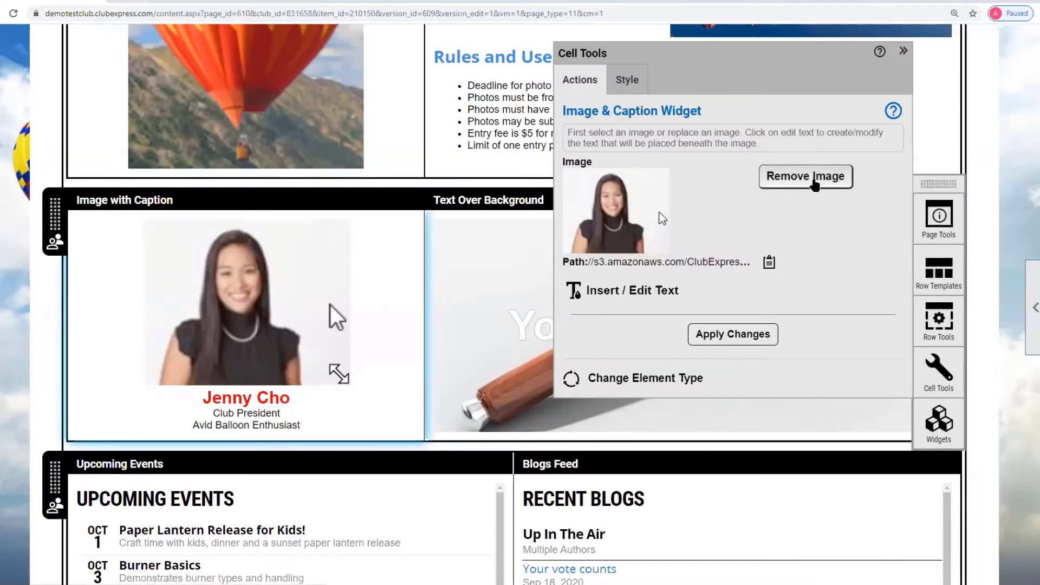
left_click(815, 183)
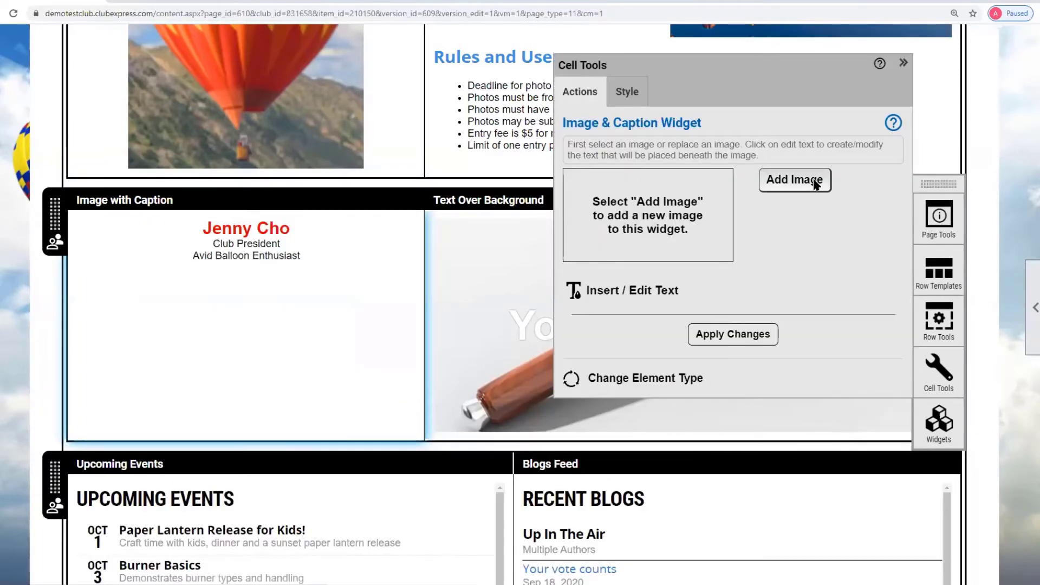
left_click(700, 215)
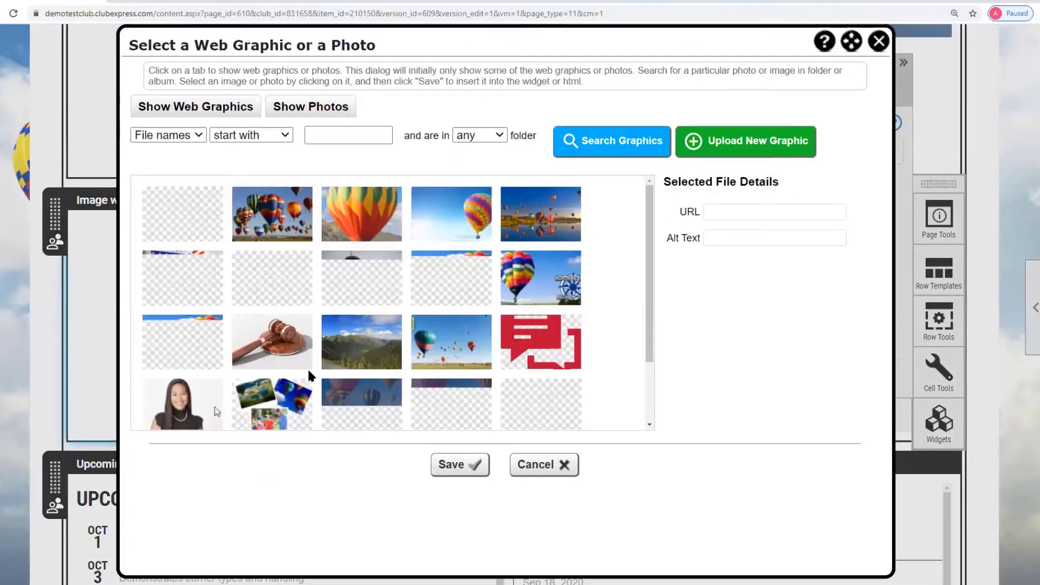
left_click(452, 463)
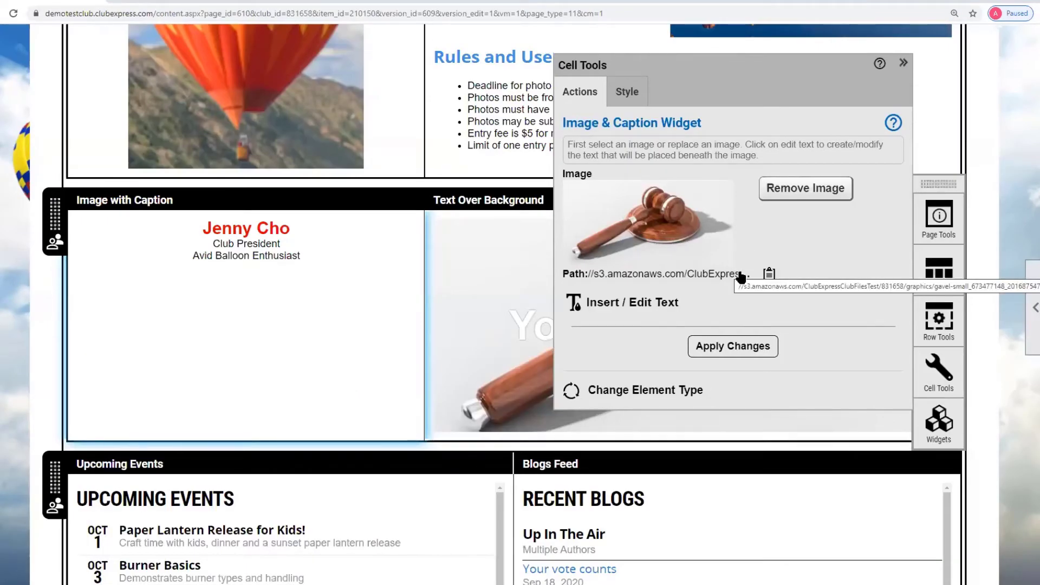
left_click(740, 346)
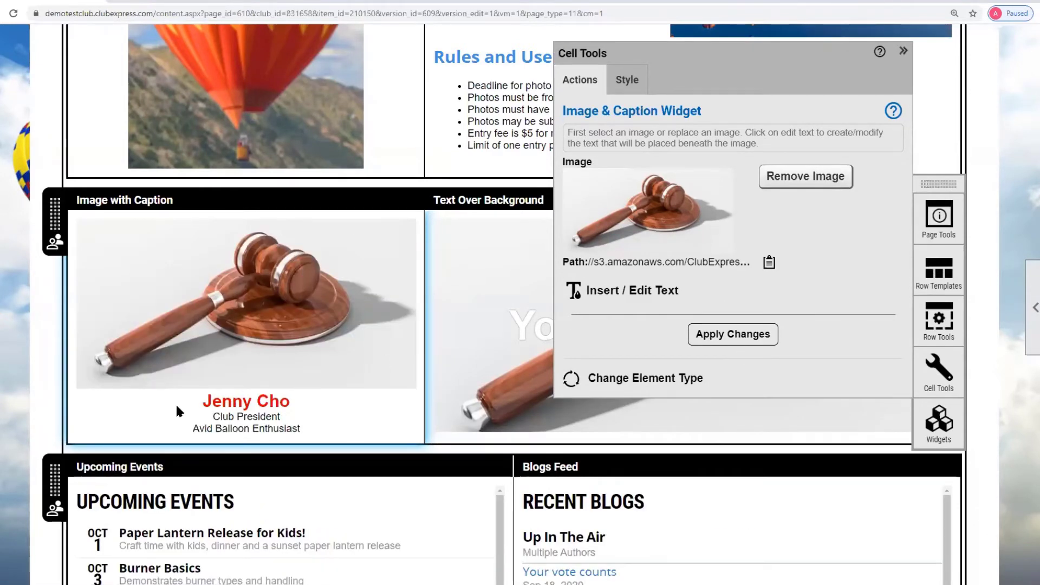
Replace the person's name in the Image with Caption cell's caption heading and apply the change
left_click(662, 292)
left_click_drag(215, 152, 79, 158)
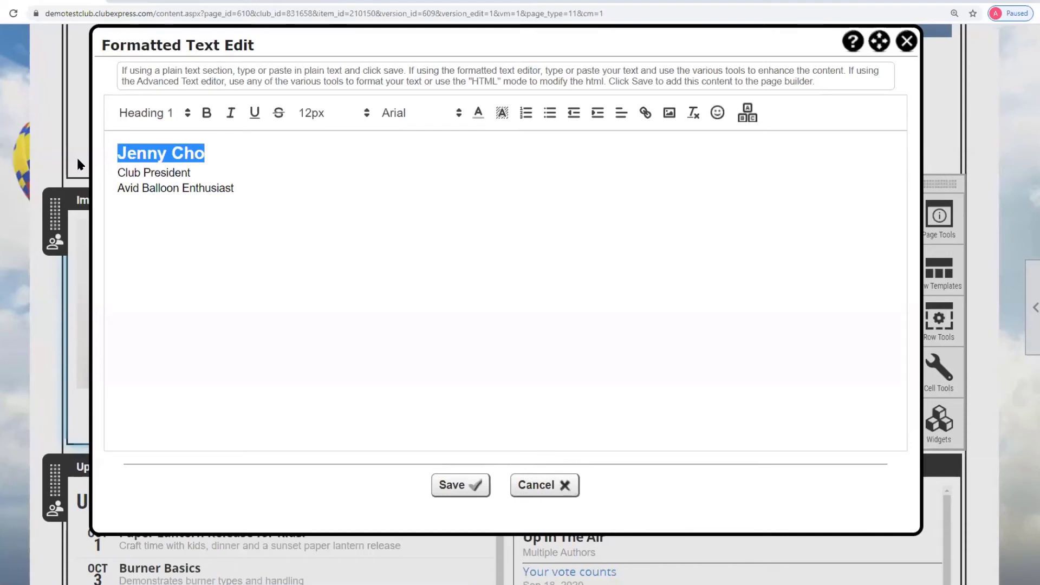
type("Jo")
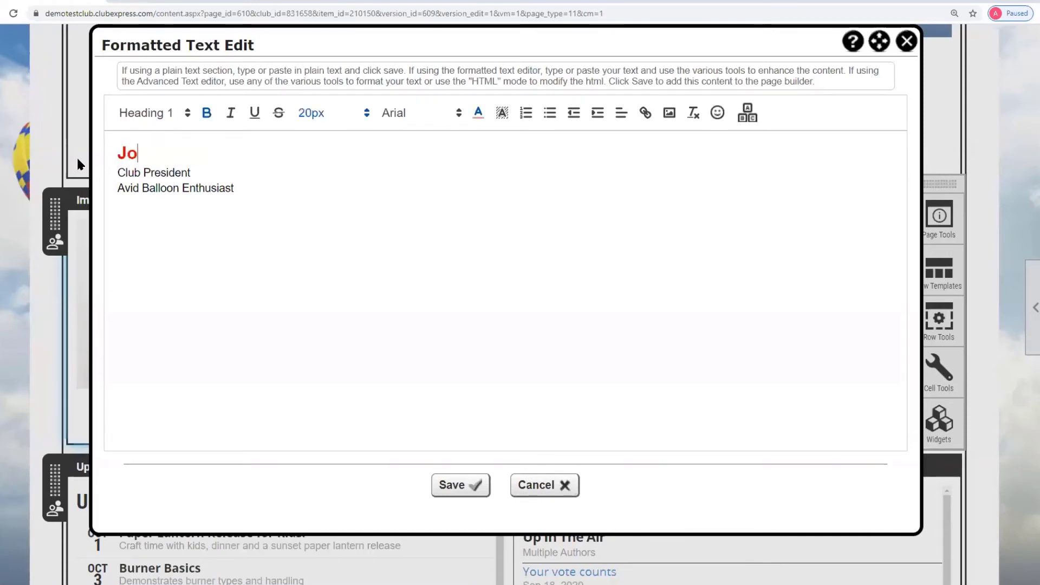
type("e Gavel")
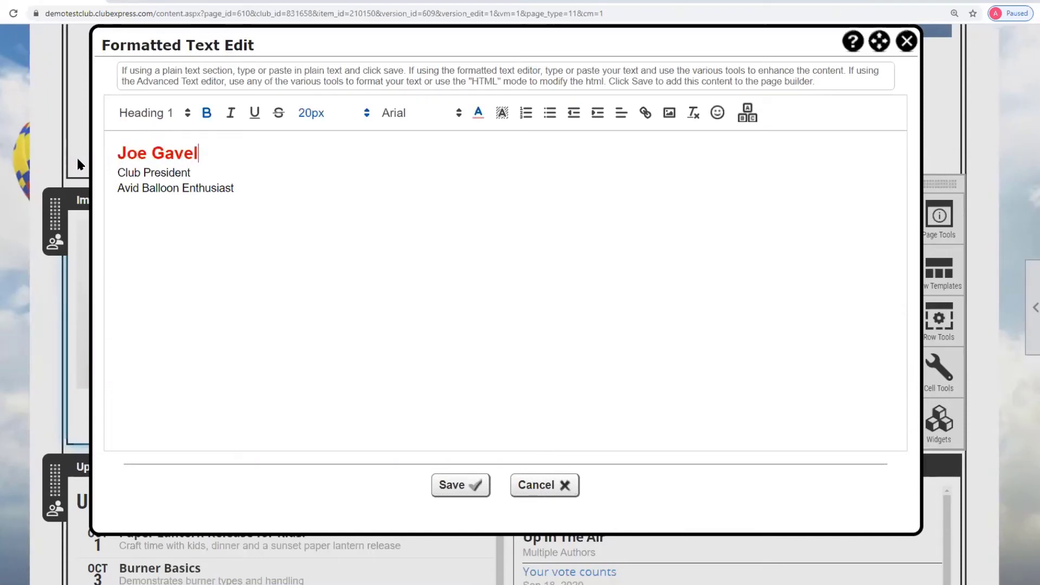
left_click(465, 484)
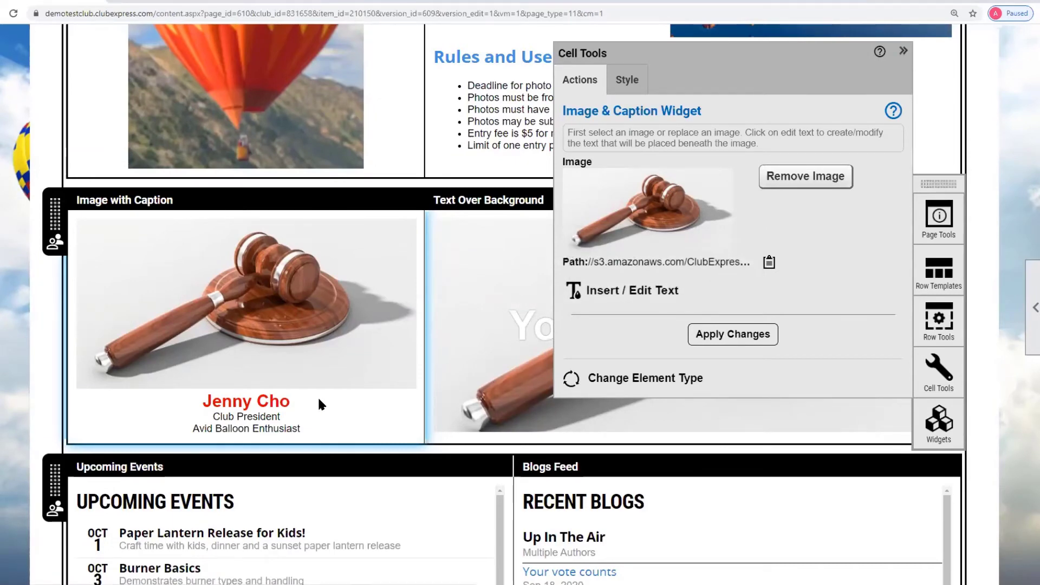
left_click(739, 336)
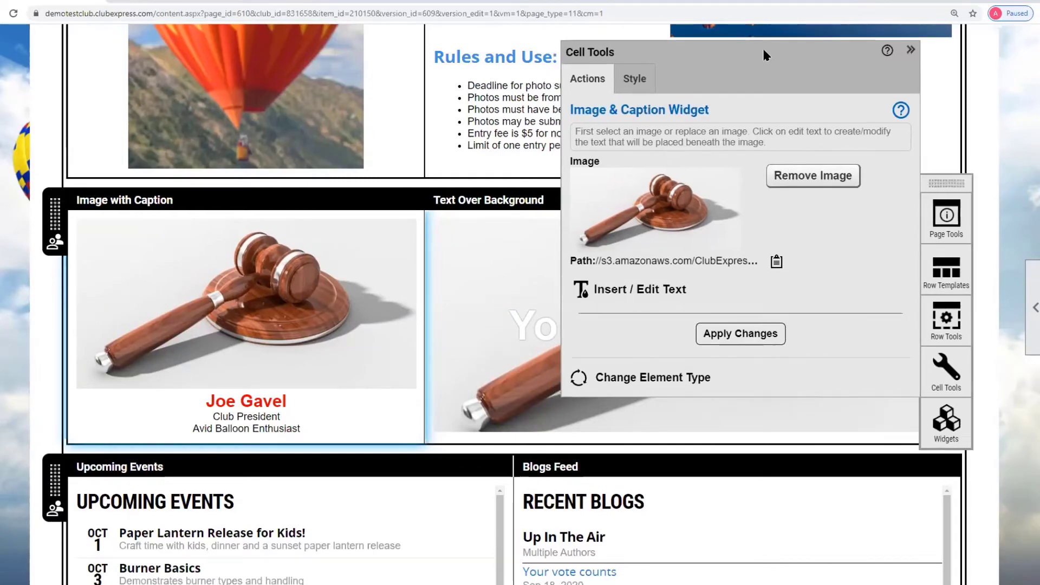
Move the tool palette off the Text Over Background cell, set its image height to 200 px and apply the change
left_click(549, 245)
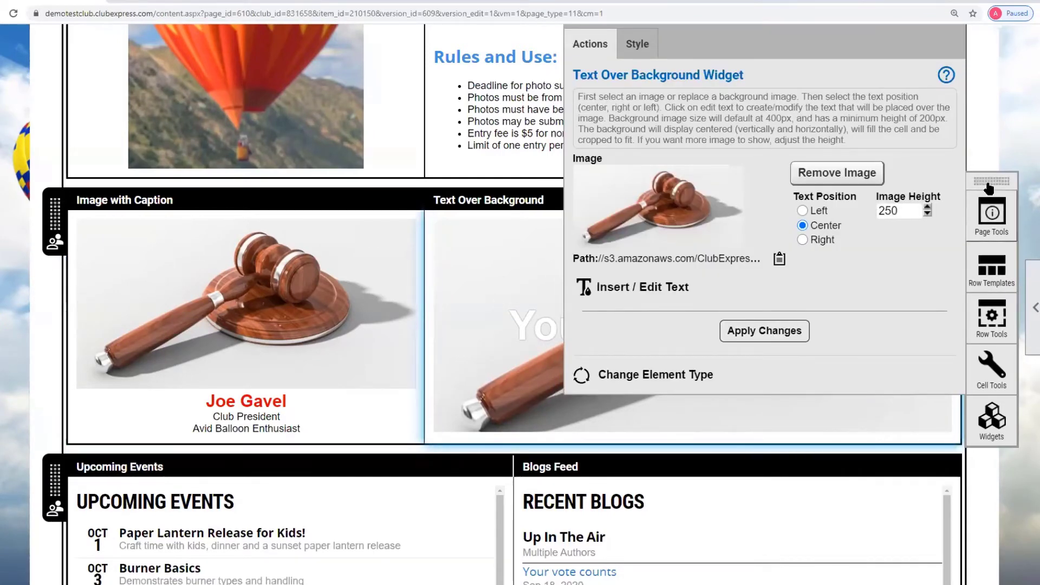
left_click_drag(992, 183, 260, 189)
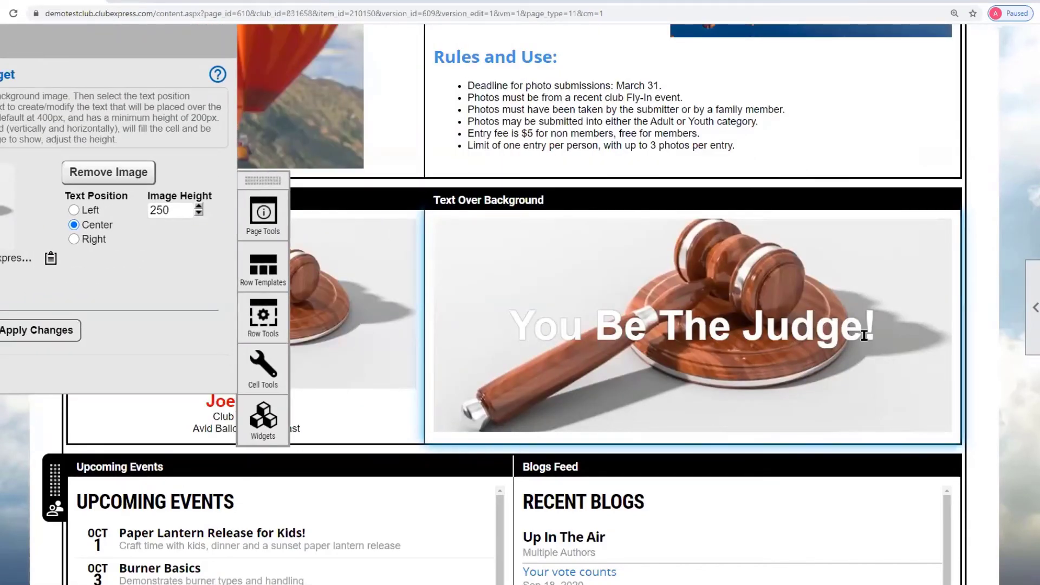
left_click_drag(139, 36, 305, 156)
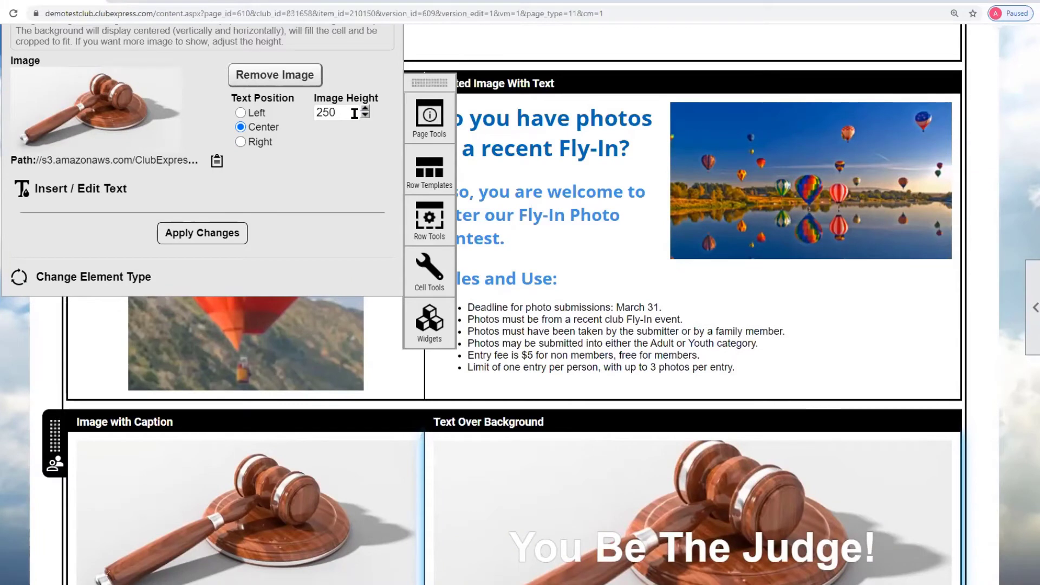
left_click_drag(355, 114, 314, 112)
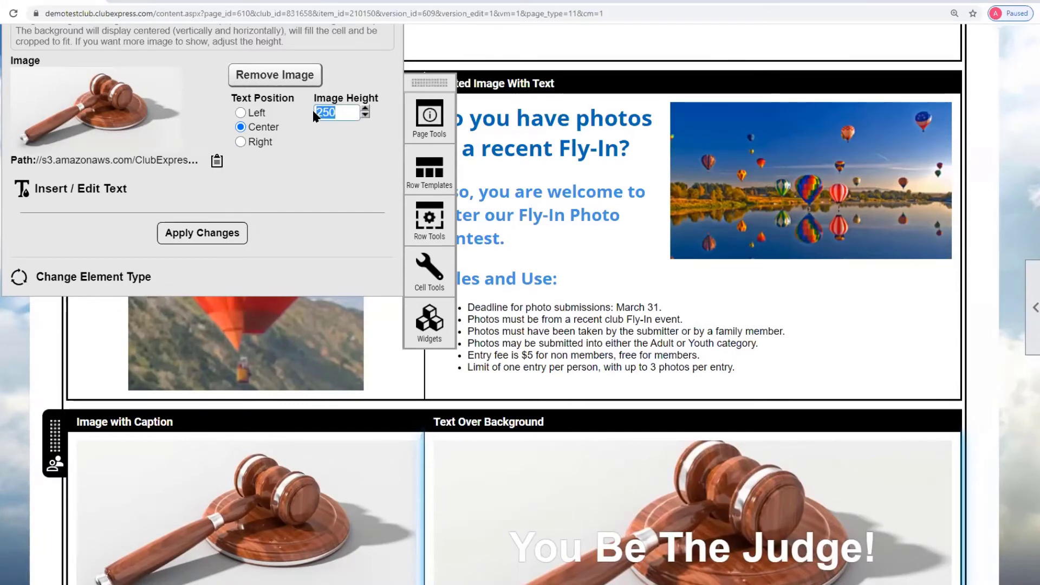
type("200")
left_click(219, 233)
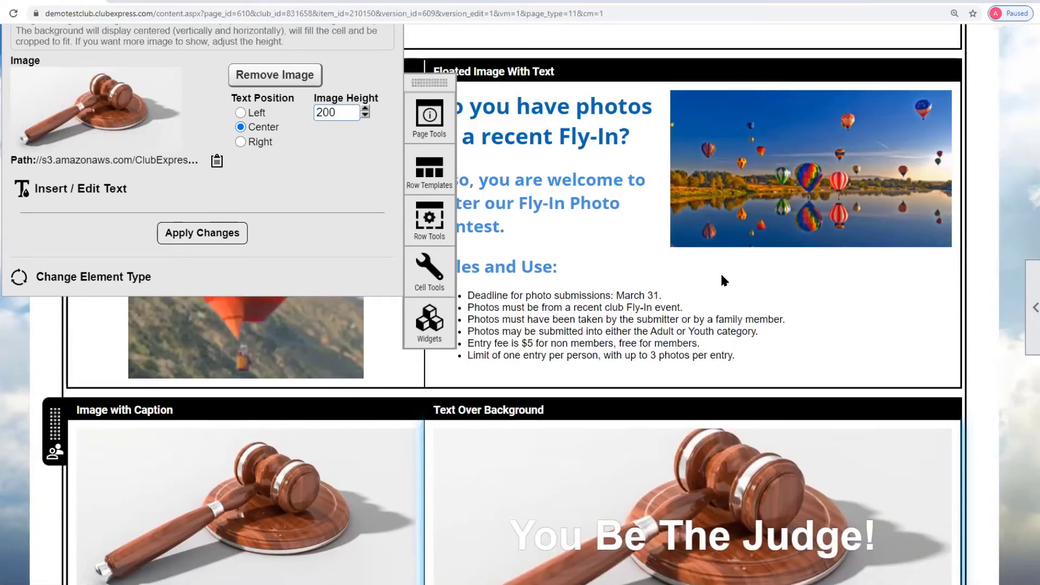
scroll(722, 276, "down", 2)
left_click(207, 332)
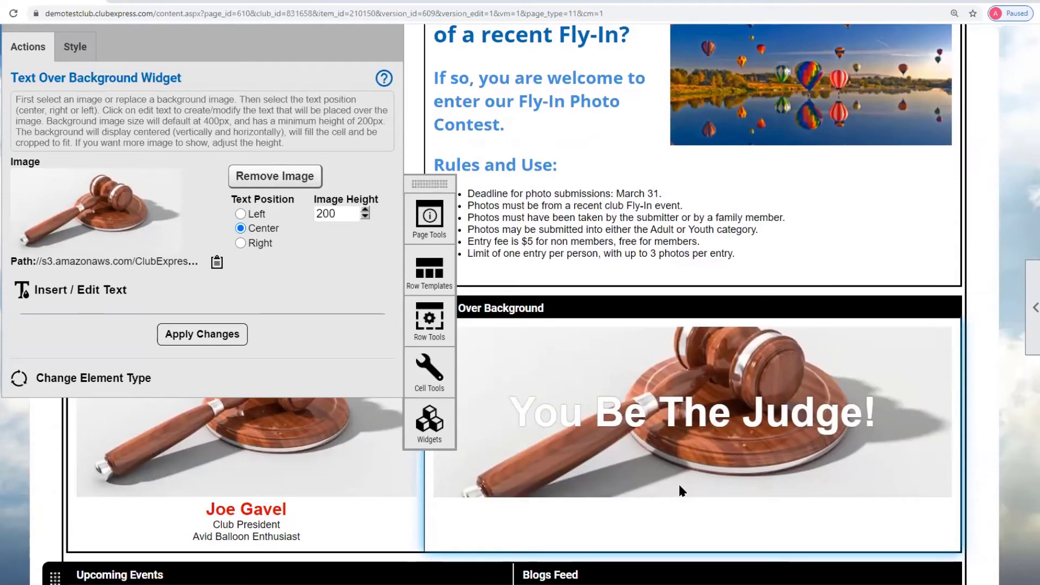
Shrink the gavel image in the Image with Caption cell to about three quarters of its width
left_click(337, 484)
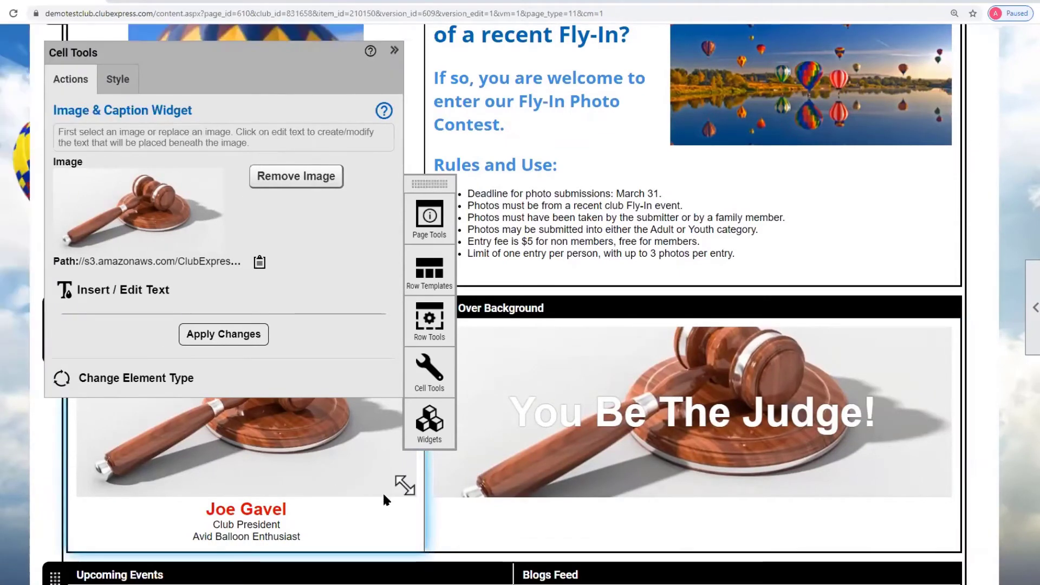
left_click_drag(405, 488, 341, 442)
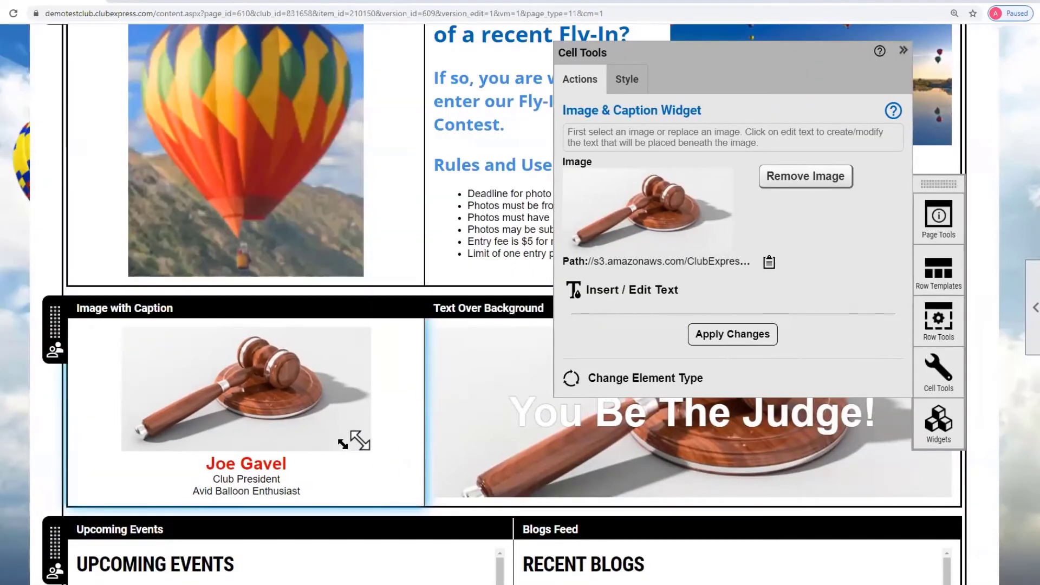
left_click(412, 455)
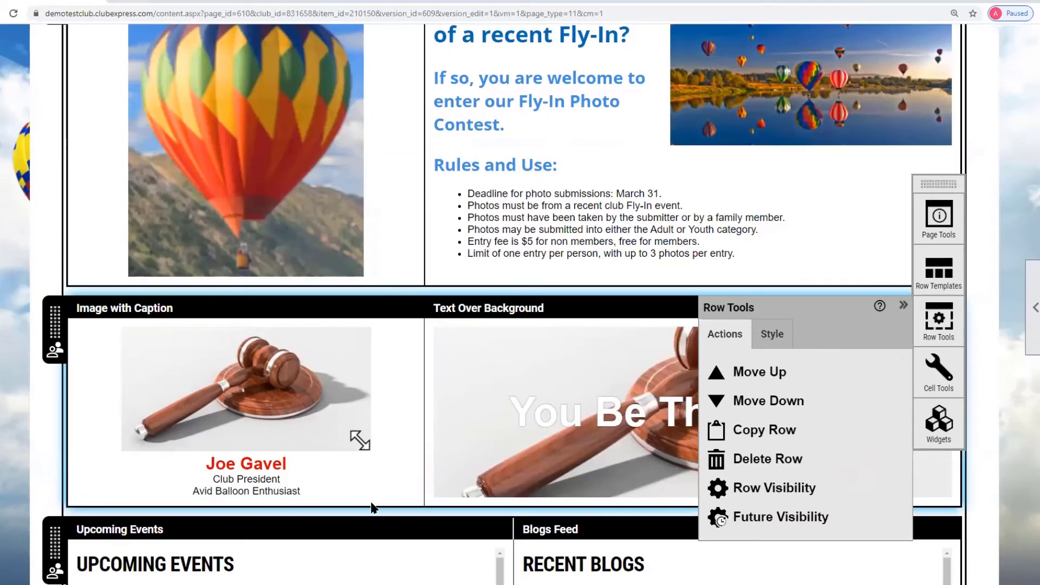
Review the Upcoming Events and Blogs Feed row, including the Upcoming Events widget's title, time period, width and category settings
scroll(372, 506, "down", 4)
scroll(371, 507, "down", 3)
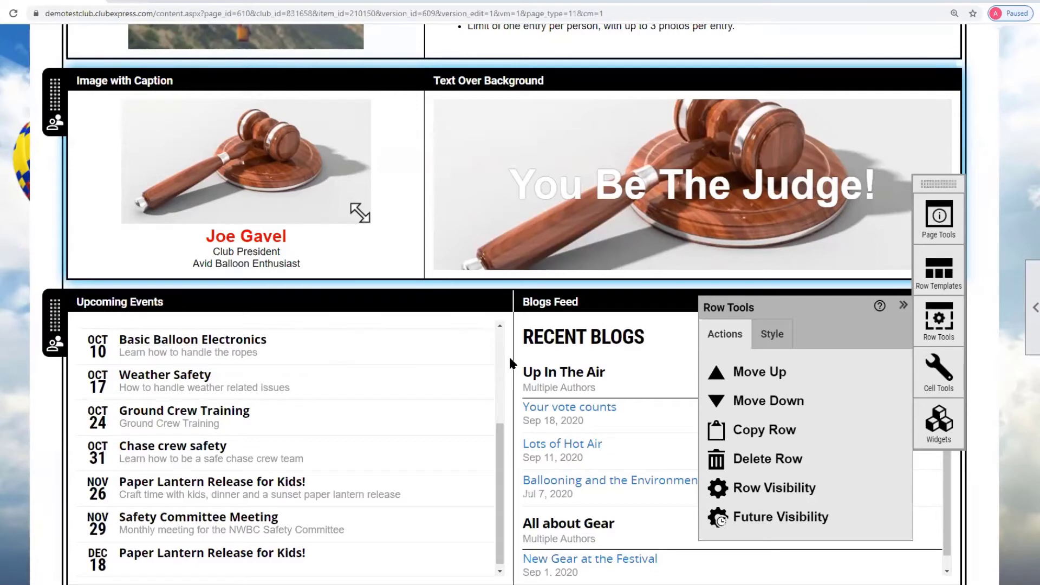
left_click(474, 307)
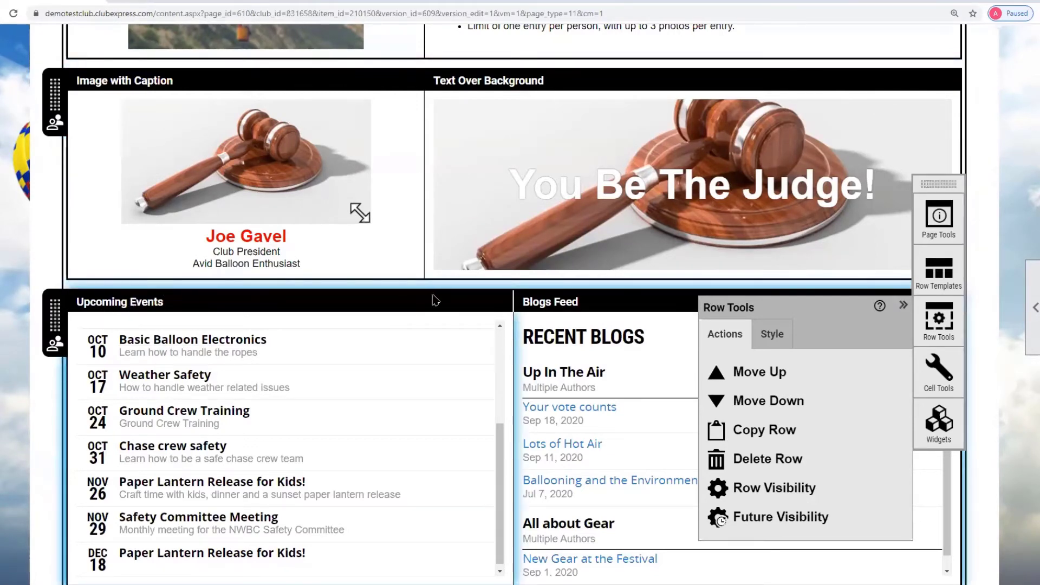
left_click(509, 335)
left_click(509, 336)
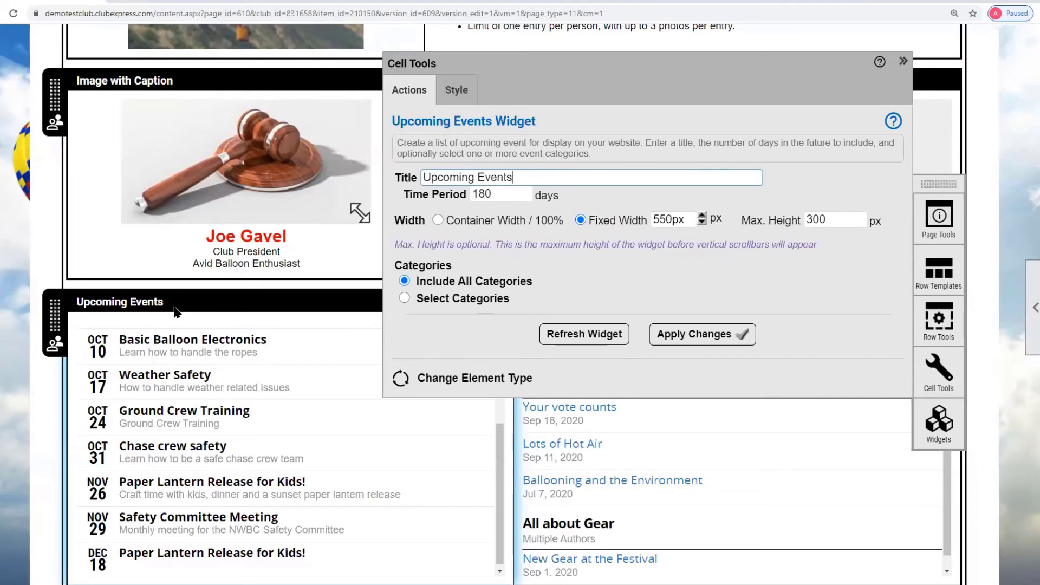
Try selecting all event categories except Board Meetings and Committee Meetings, clear the selection, and restore Include All Categories without applying changes
left_click(418, 302)
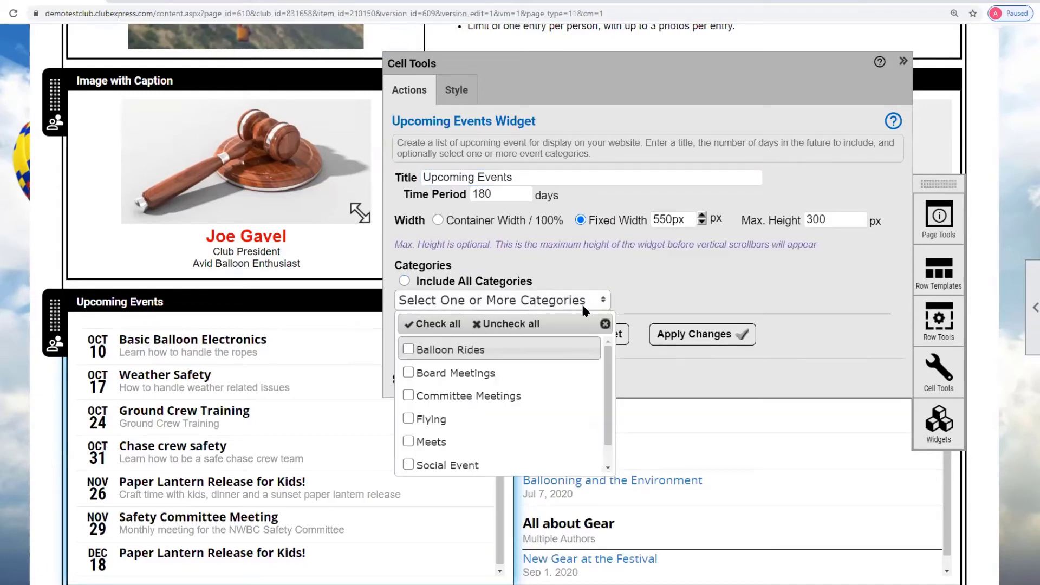
left_click(420, 328)
left_click(408, 373)
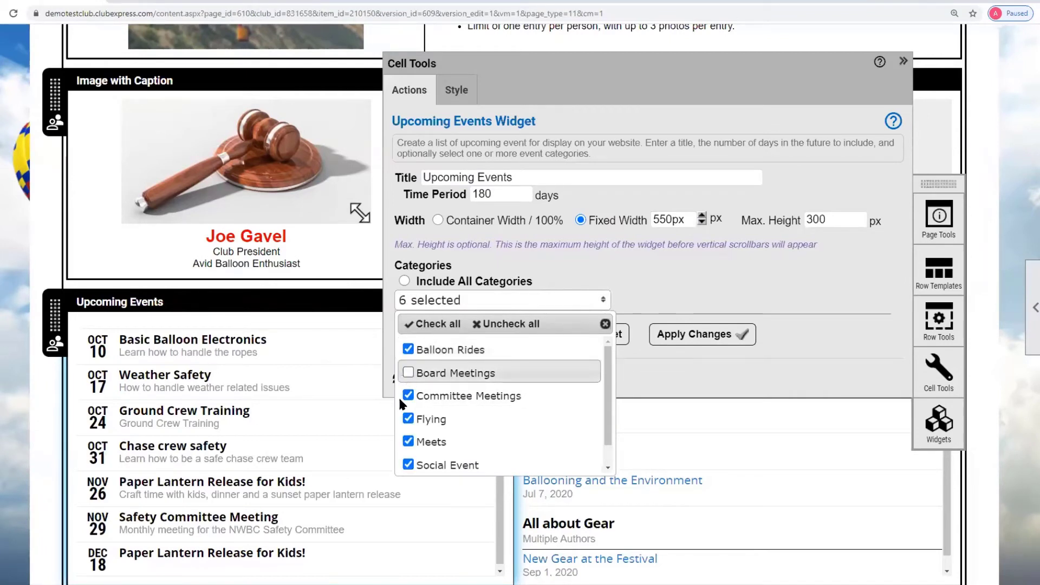
left_click(408, 395)
left_click(498, 325)
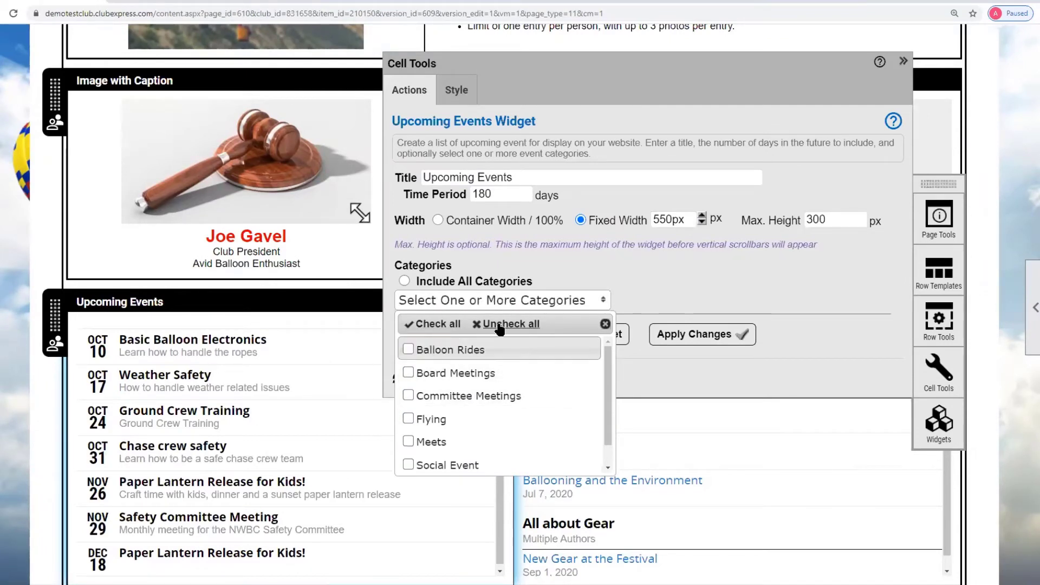
left_click(404, 280)
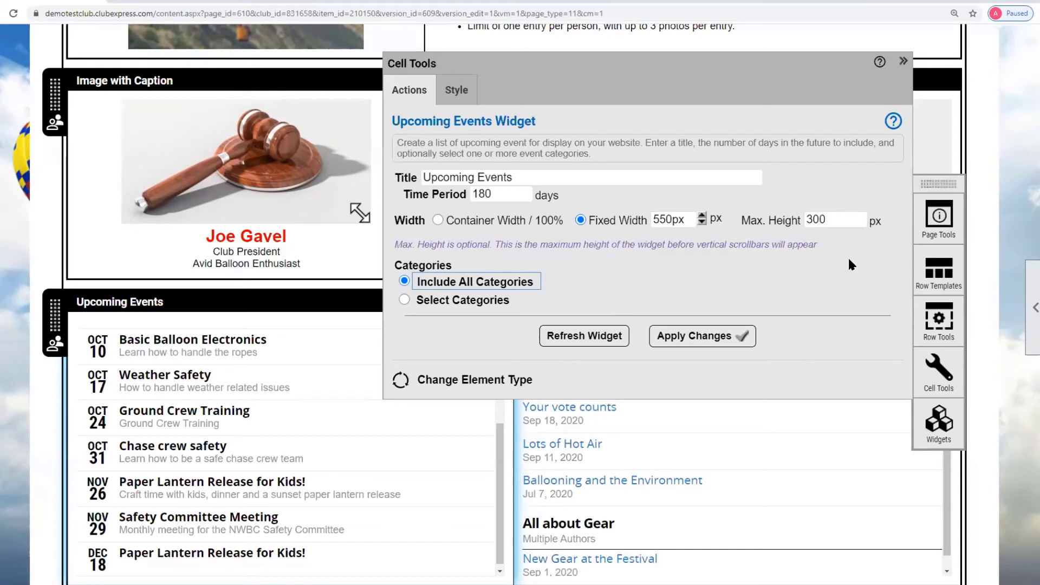
left_click(903, 62)
Examine the Recent News widget's title, time period, width and category settings, and leave without changes
scroll(999, 298, "down", 10)
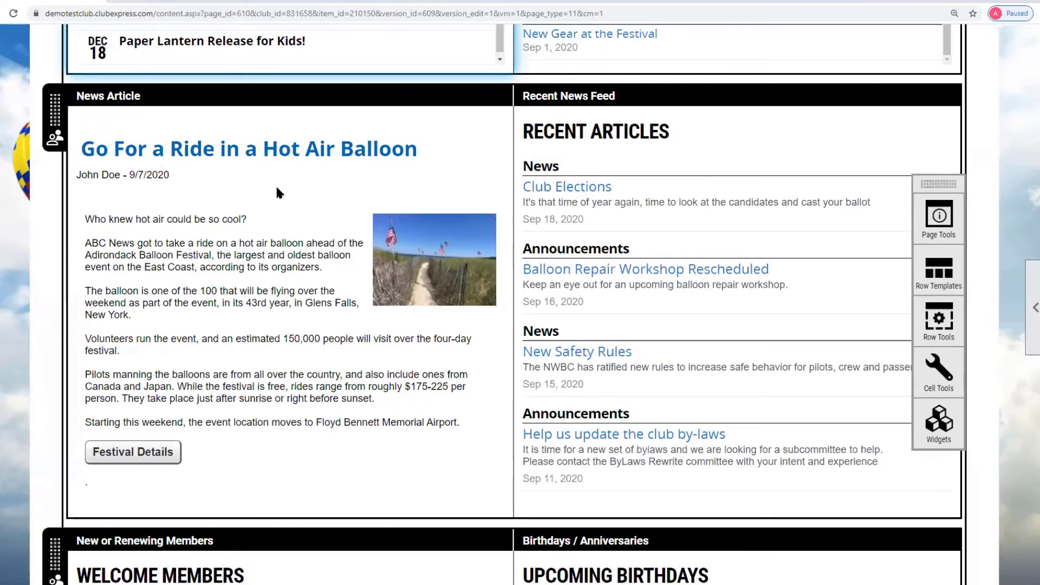
left_click(671, 149)
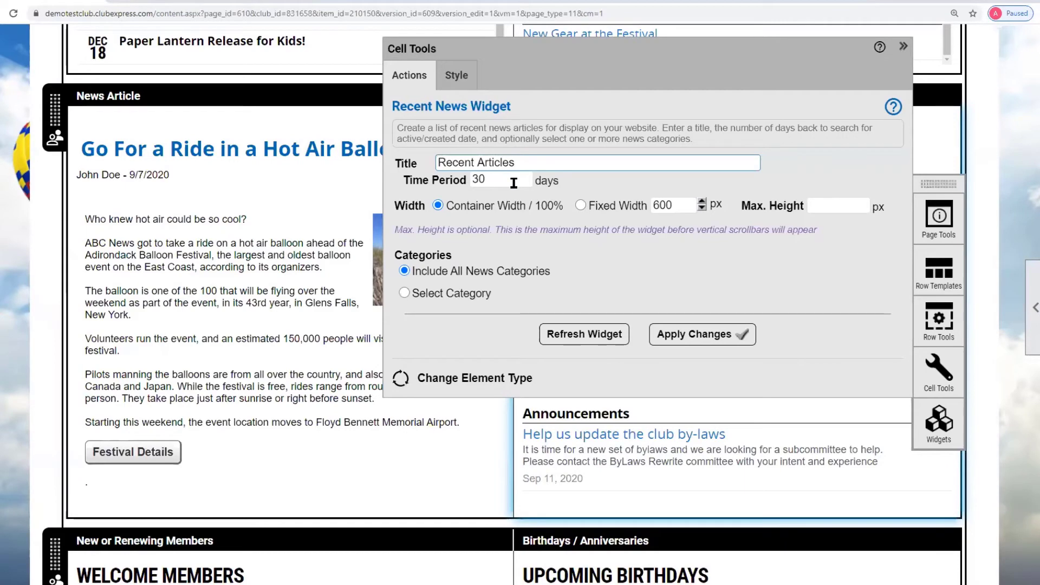
left_click(902, 47)
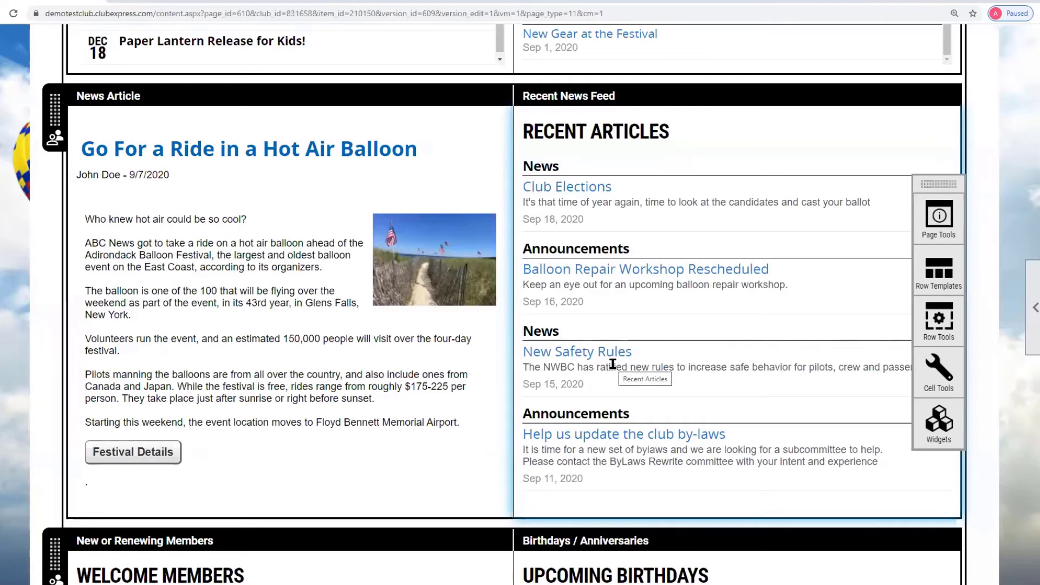
Set the New and Renewed Members widget's display font to Courier New and apply the change
scroll(613, 365, "down", 8)
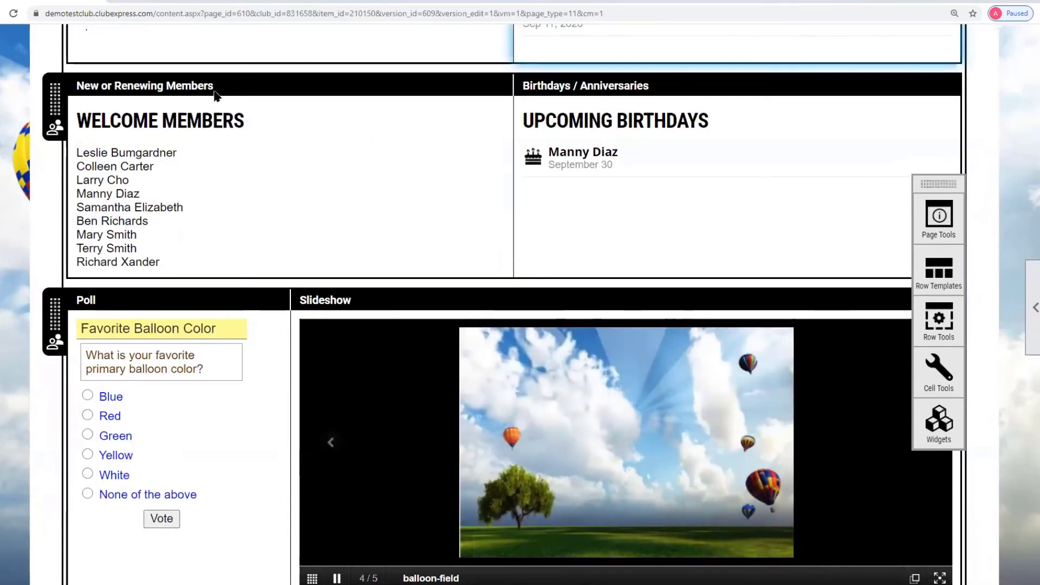
left_click(306, 162)
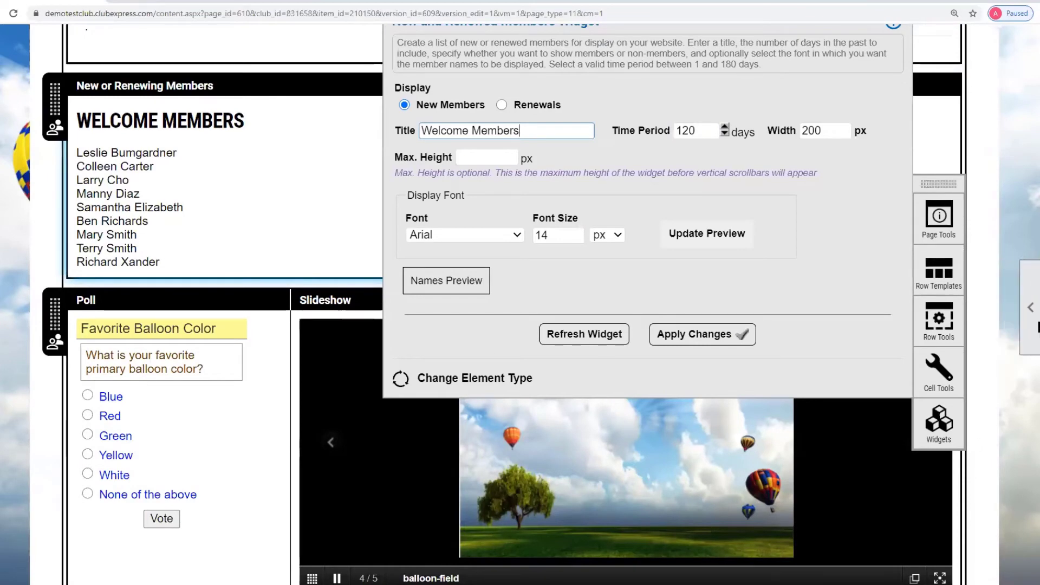
scroll(1036, 309, "up", 2)
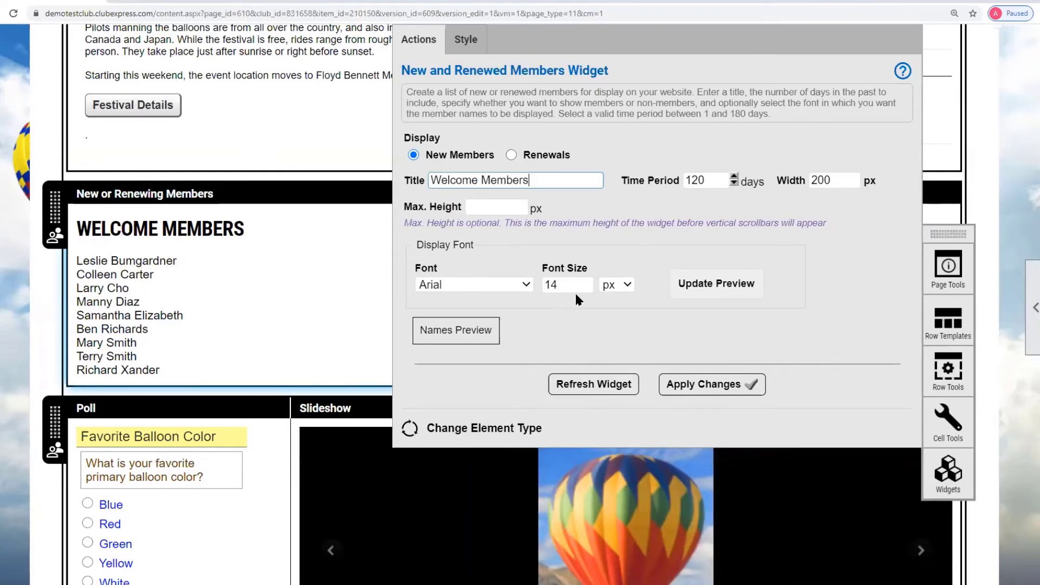
left_click(524, 284)
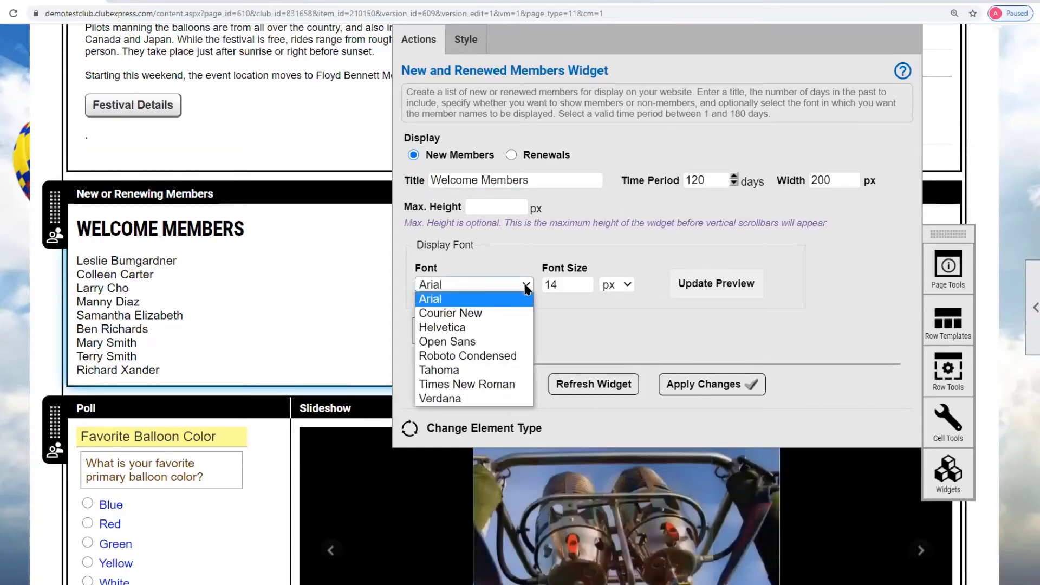
left_click(453, 314)
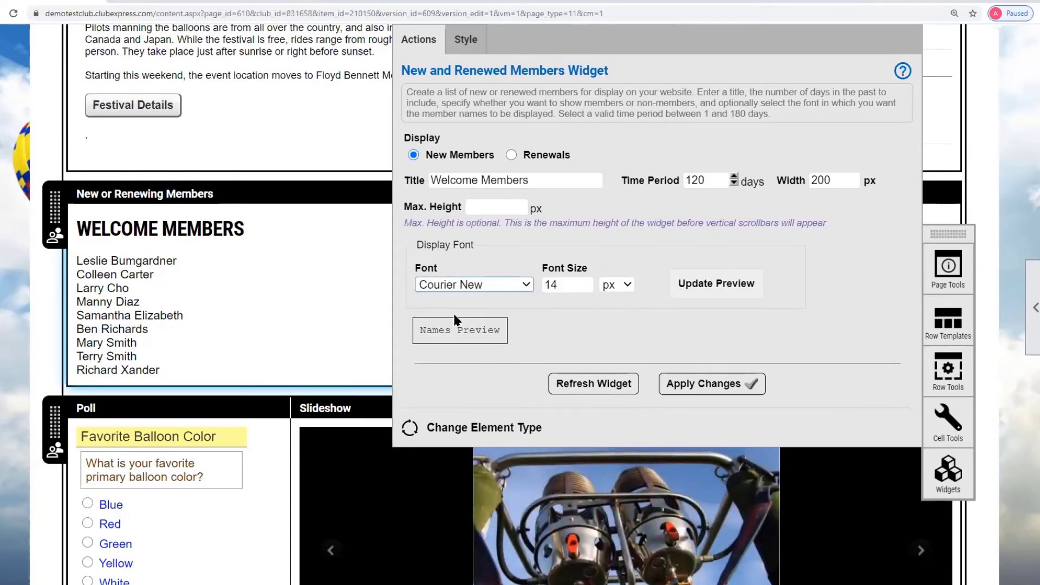
left_click(721, 386)
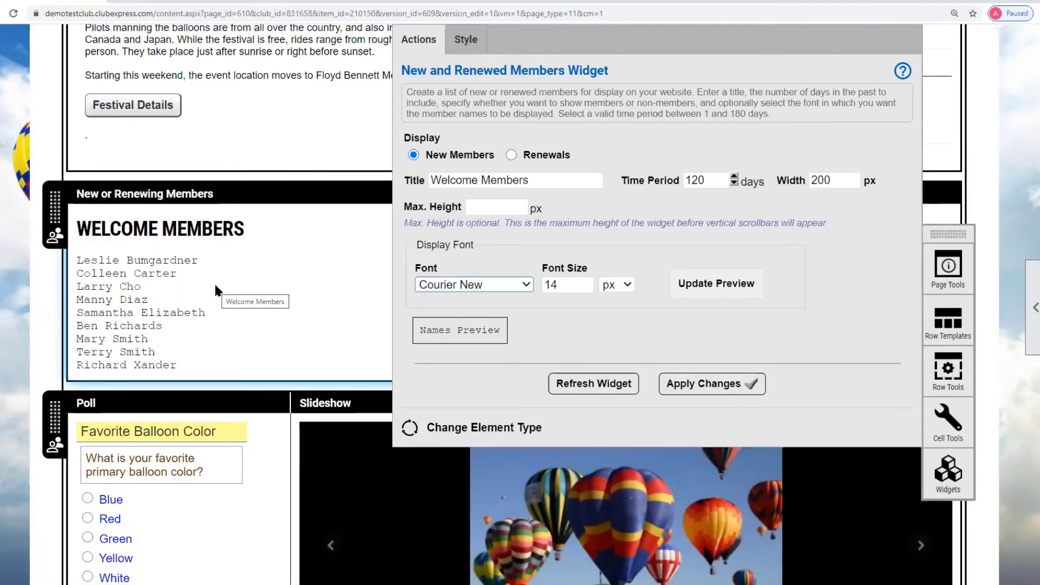
Set the background color of the New or Renewing Members cell to #ff0000
left_click(459, 43)
left_click(730, 341)
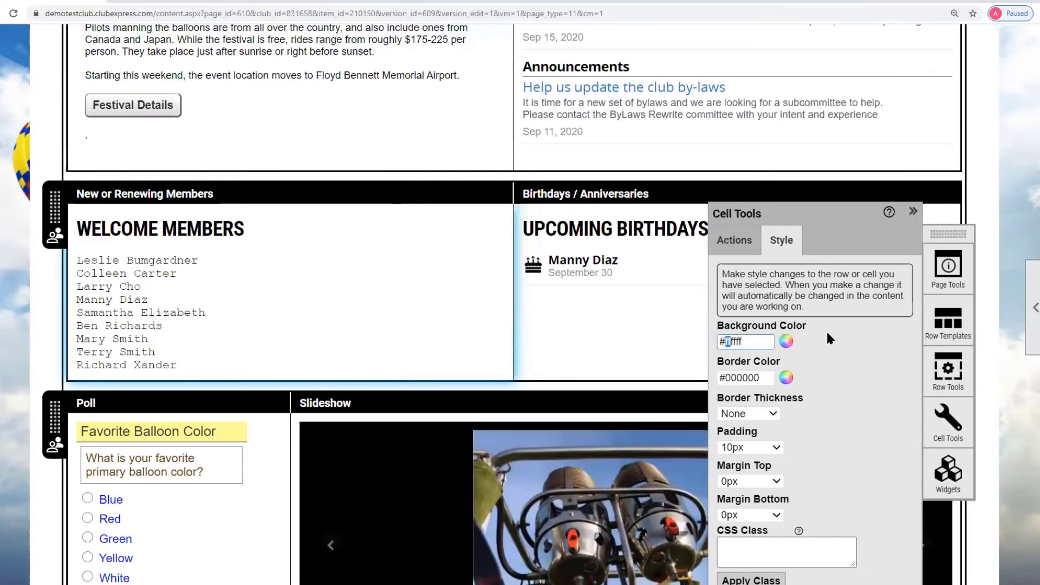
double_click(731, 341)
left_click(742, 377)
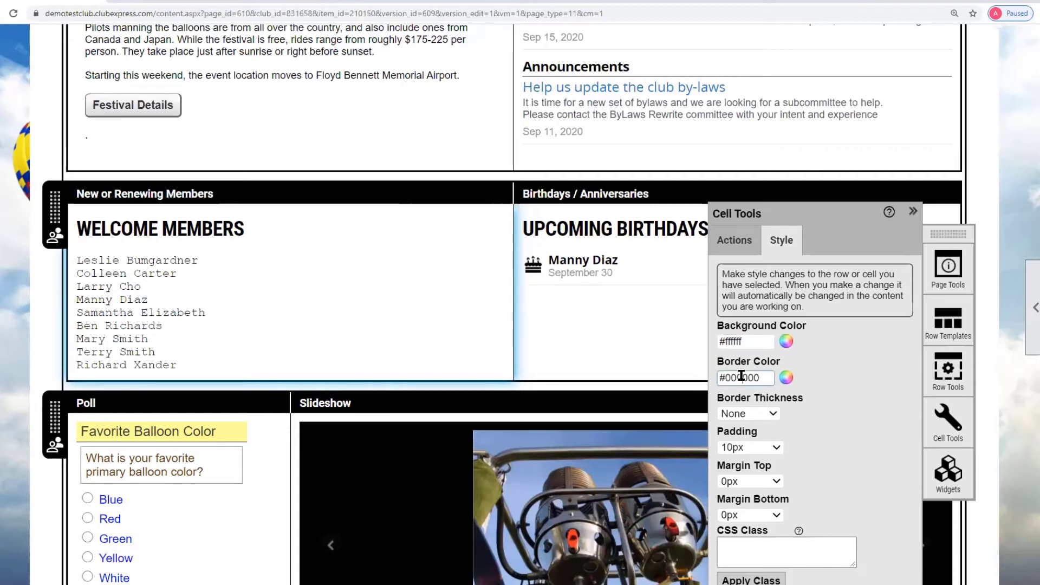
left_click(746, 341)
left_click_drag(730, 341, 765, 341)
type("0000")
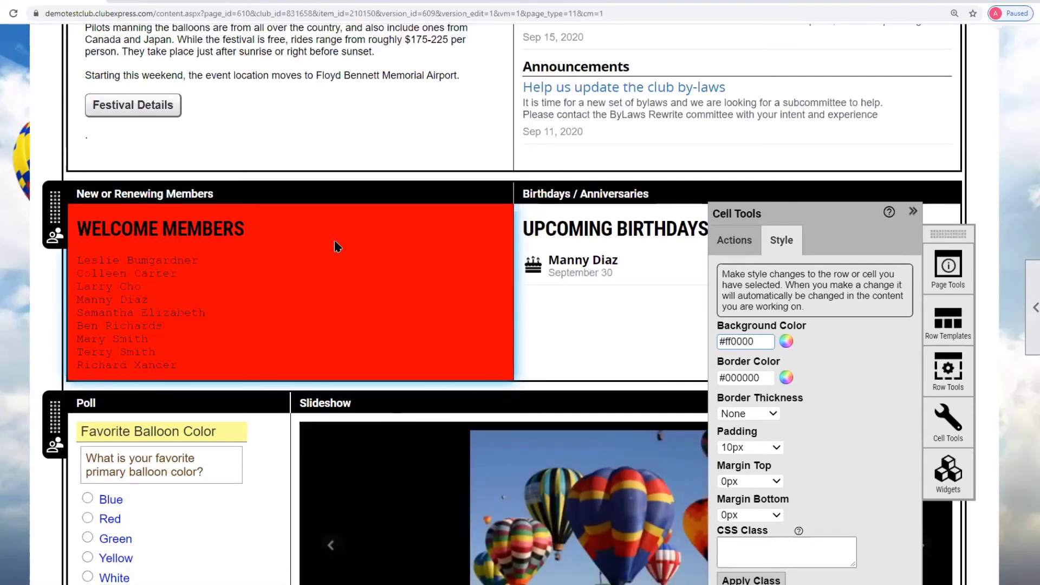
Choose green #52de17 from the color wheel as the New or Renewing Members cell's background color
left_click(784, 342)
left_click(685, 423)
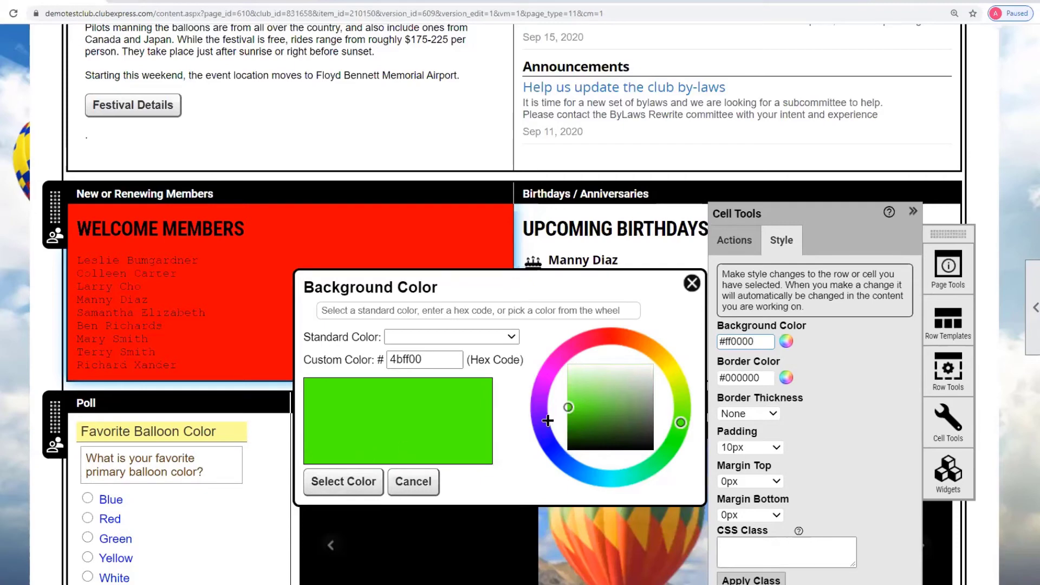
left_click(584, 409)
left_click(338, 482)
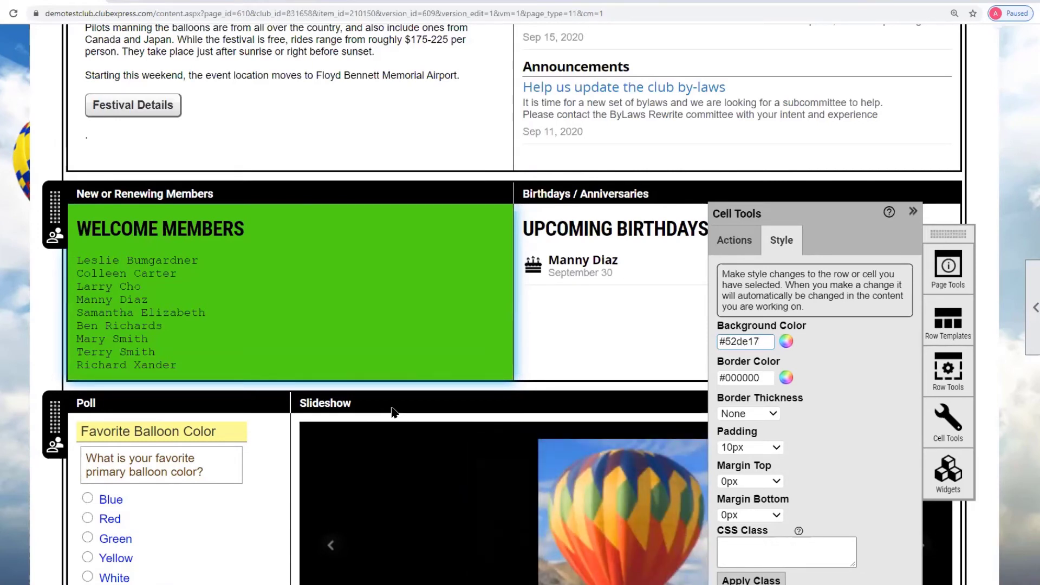
Compare the Submenu widget's links with the site's Members Menu, closing the cell tools
scroll(392, 412, "down", 20)
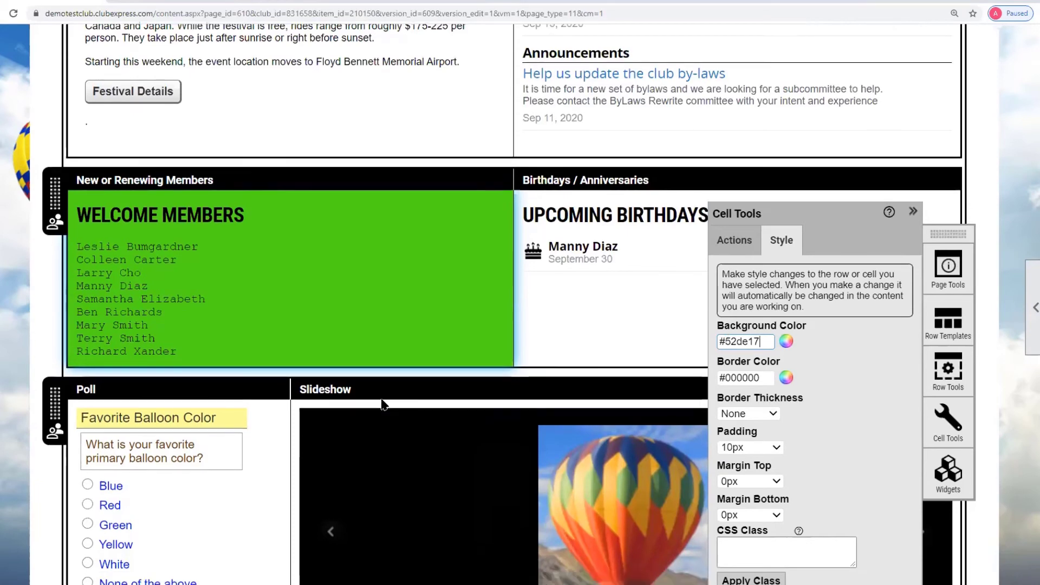
scroll(382, 405, "down", 4)
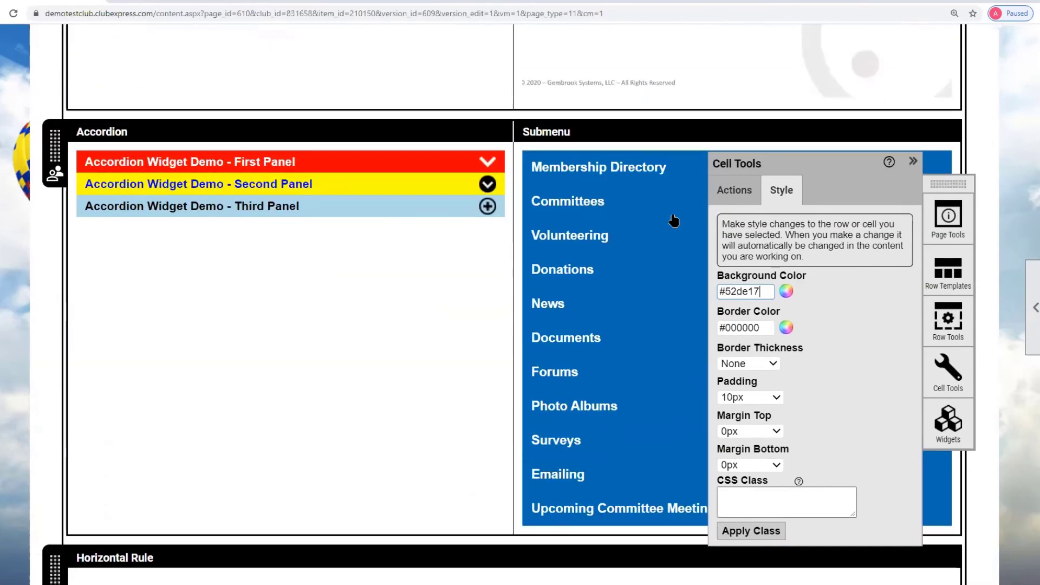
left_click(913, 162)
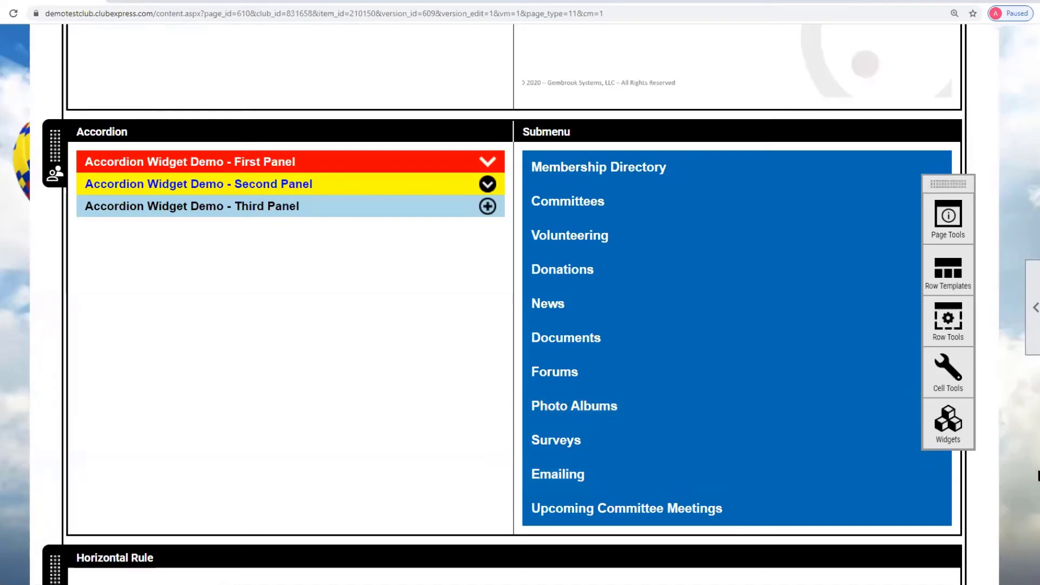
left_click_drag(1039, 295, 1039, 49)
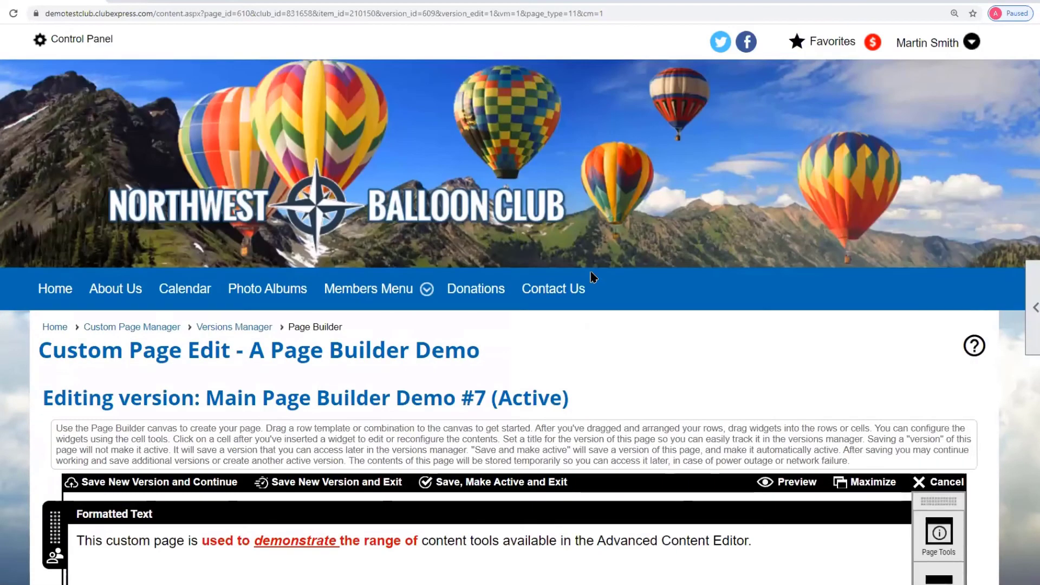
left_click(397, 293)
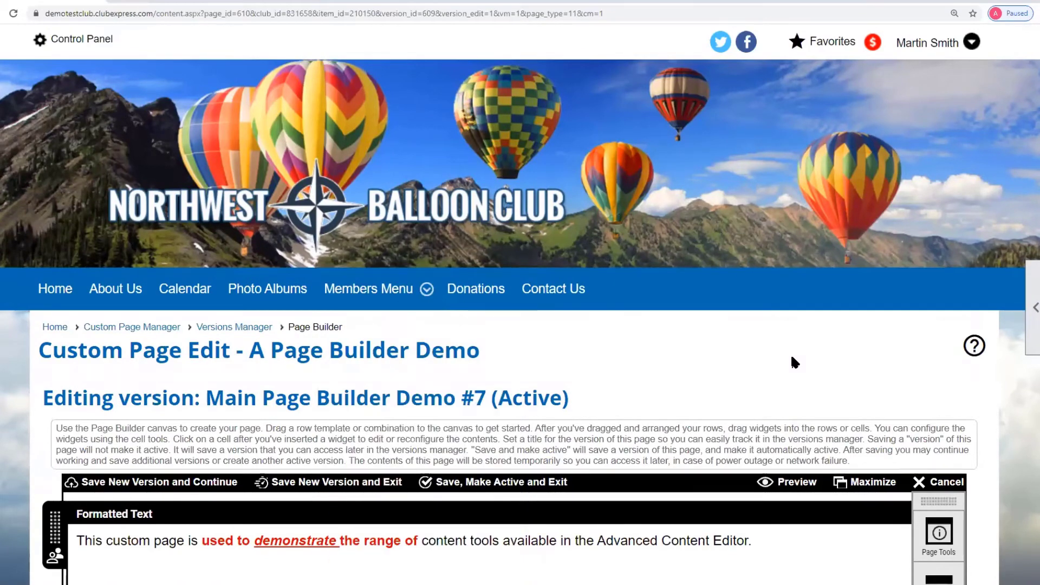
Look through the page's rows from the image widgets down past the poll, slideshow, social media, weather and video widgets to the accordion
scroll(792, 362, "down", 20)
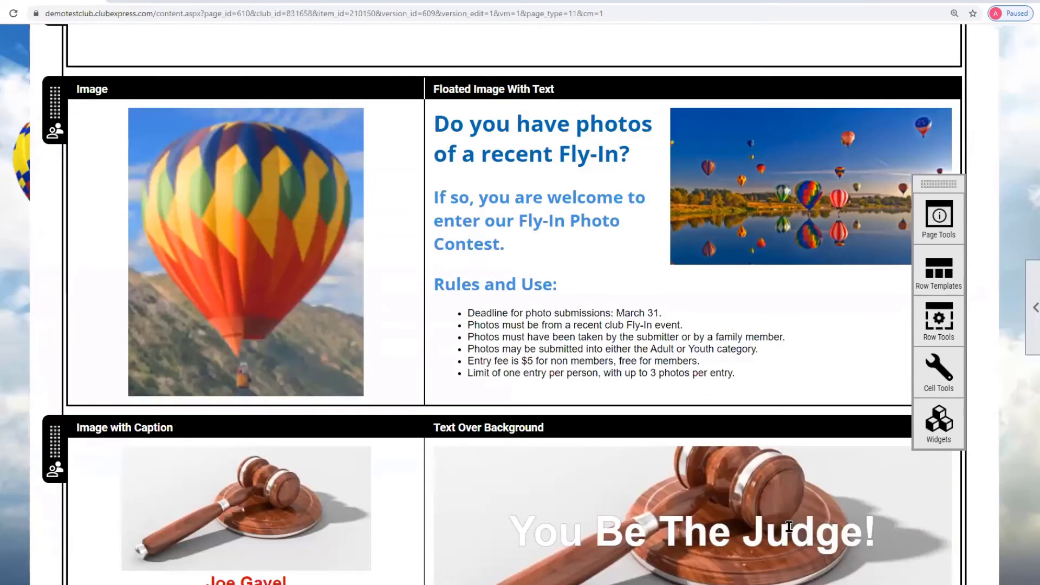
scroll(789, 526, "down", 4)
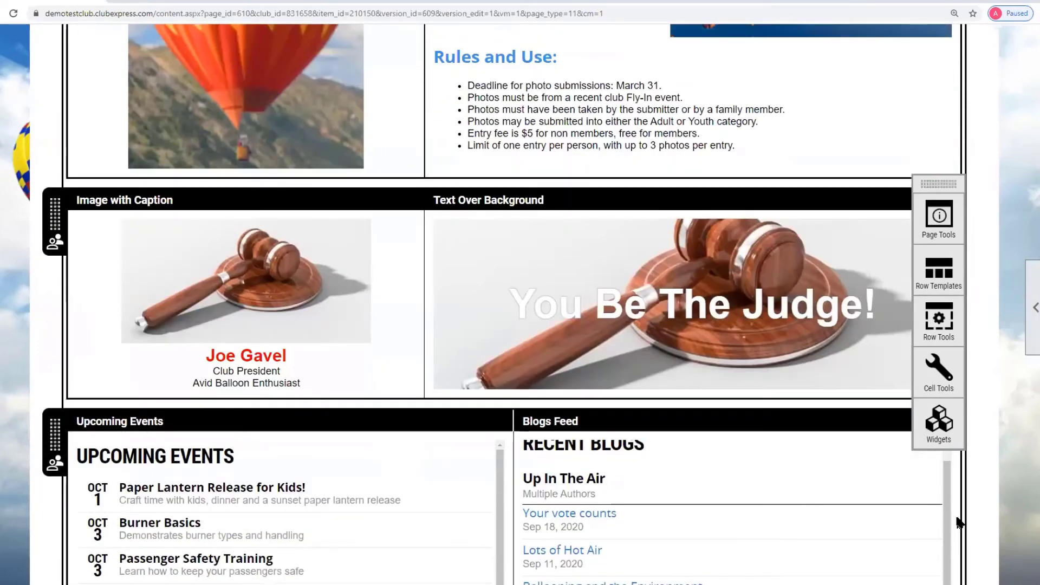
scroll(1005, 521, "up", 6)
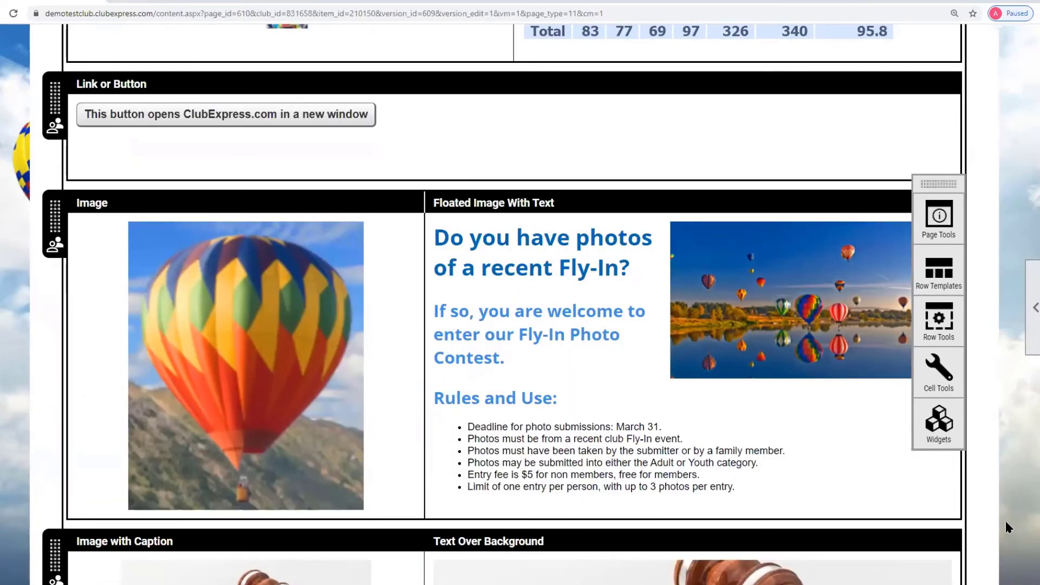
scroll(1005, 521, "down", 14)
scroll(1009, 515, "down", 7)
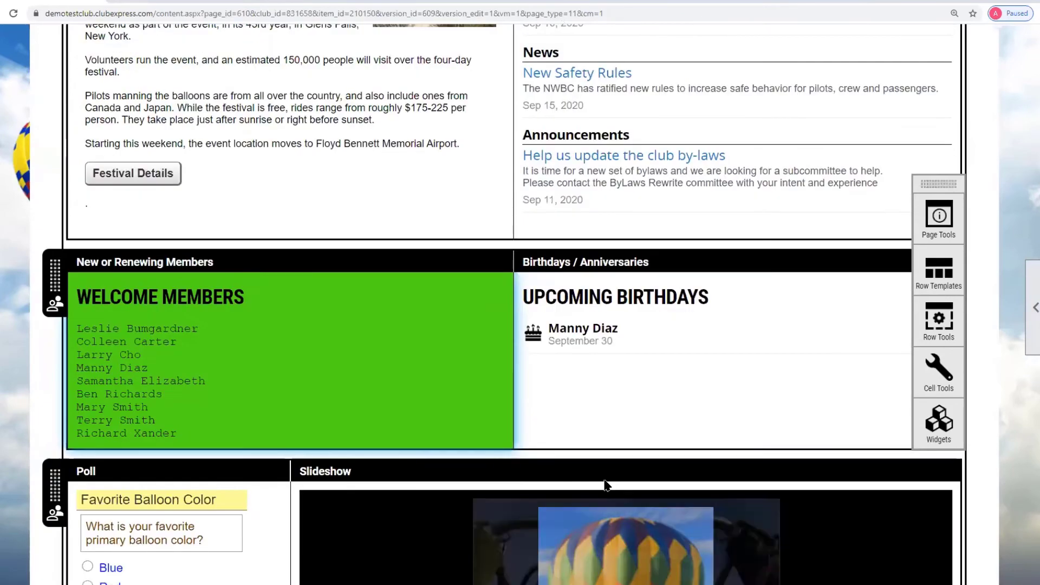
scroll(605, 485, "down", 5)
scroll(605, 485, "down", 3)
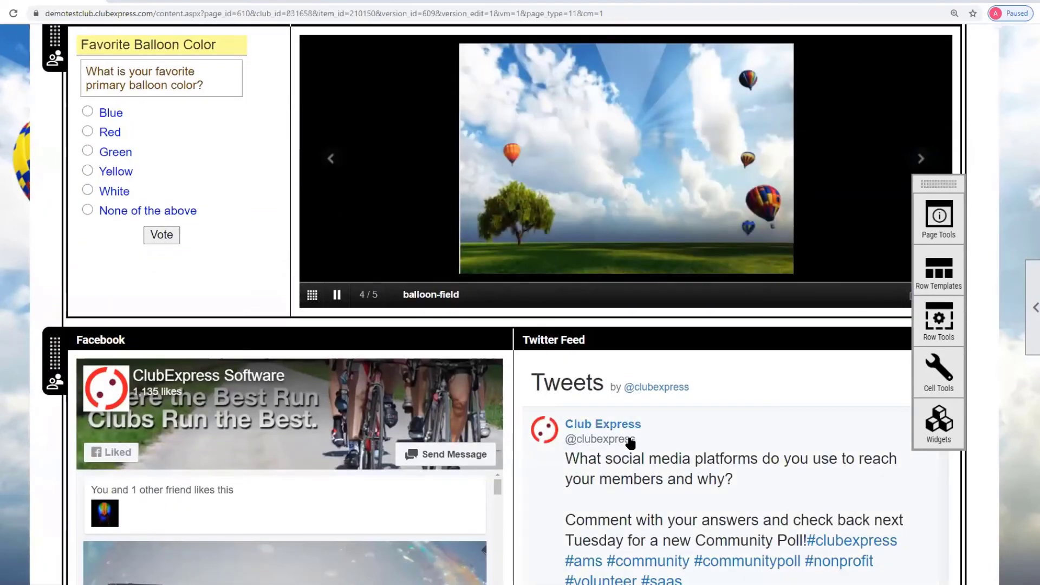
scroll(596, 441, "down", 5)
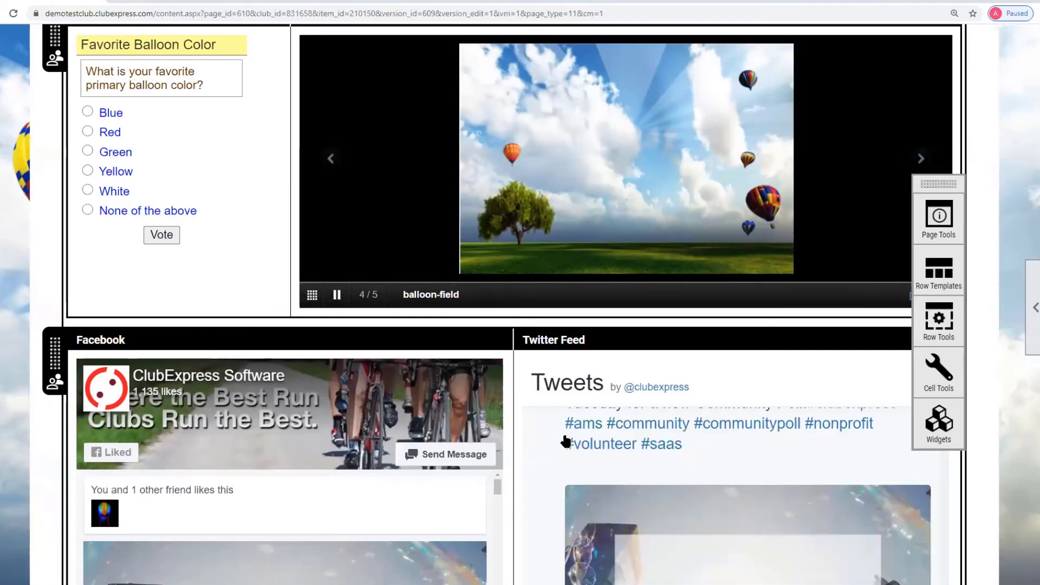
scroll(994, 407, "down", 6)
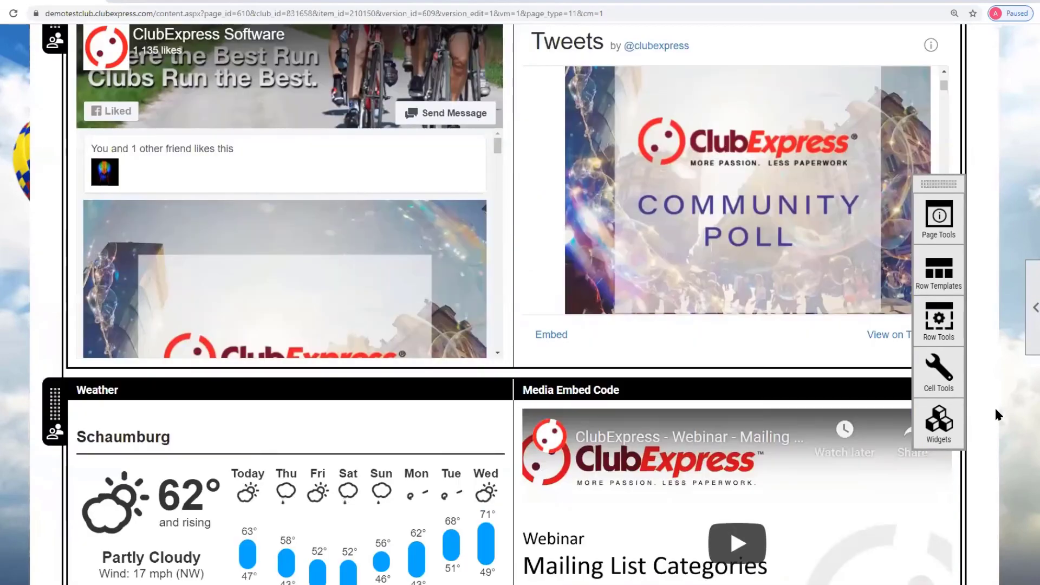
scroll(994, 406, "down", 5)
scroll(538, 268, "down", 5)
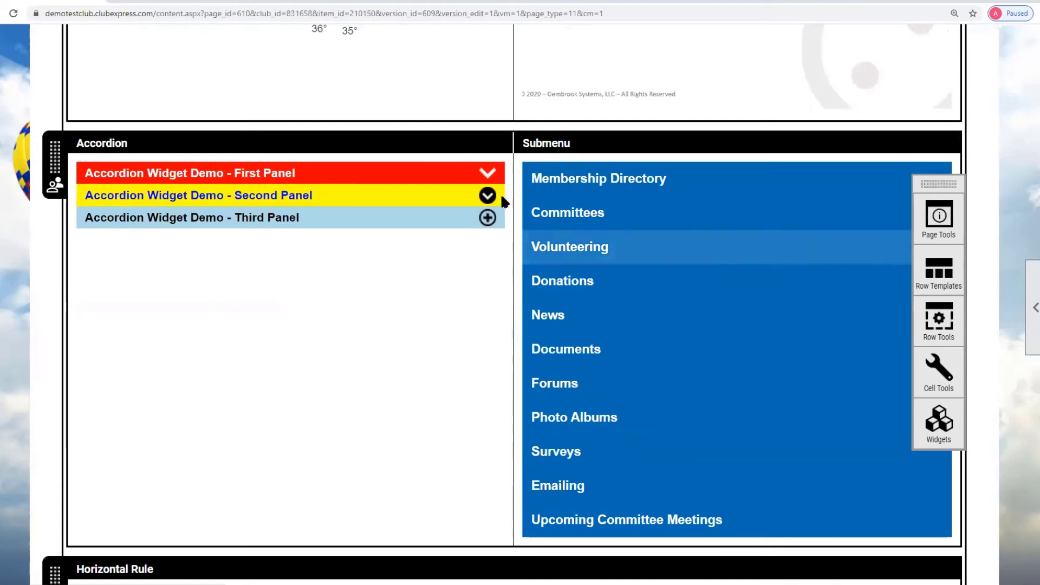
Expand the first, second and third panels of the Accordion widget to examine their contents, collapsing the second and third again
left_click(488, 174)
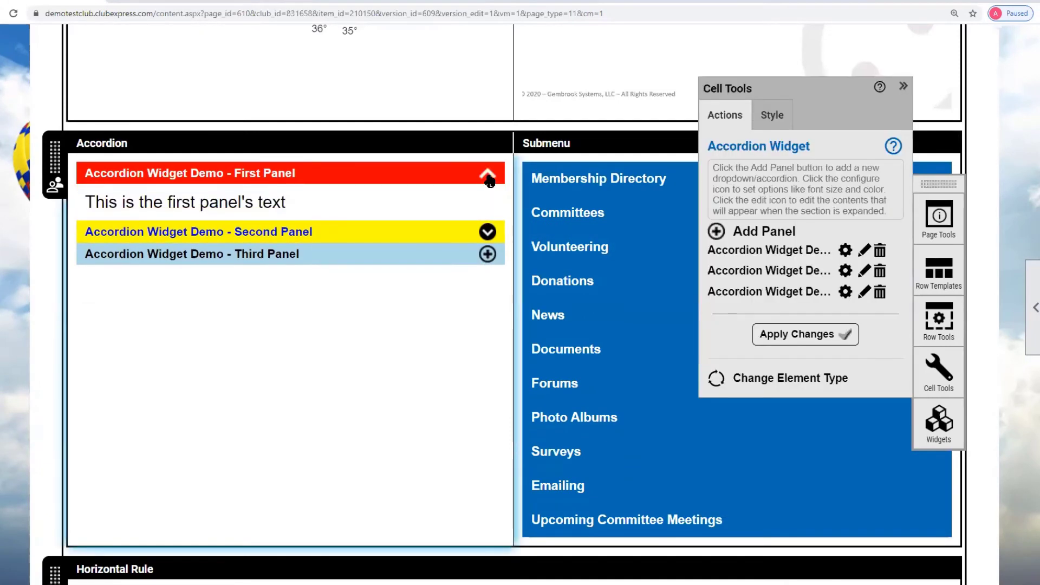
left_click(489, 176)
left_click(487, 174)
left_click(488, 234)
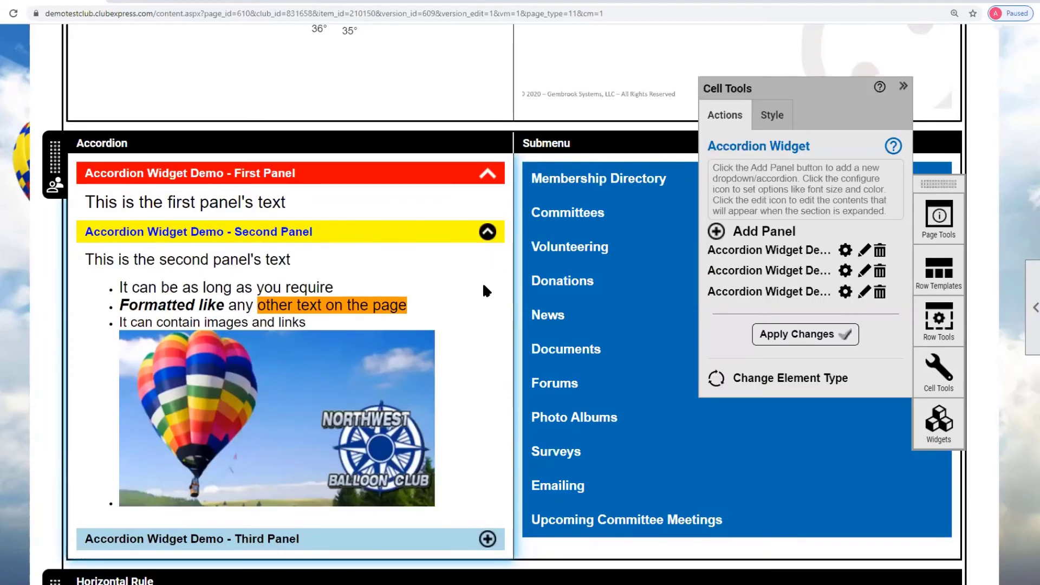
left_click(488, 232)
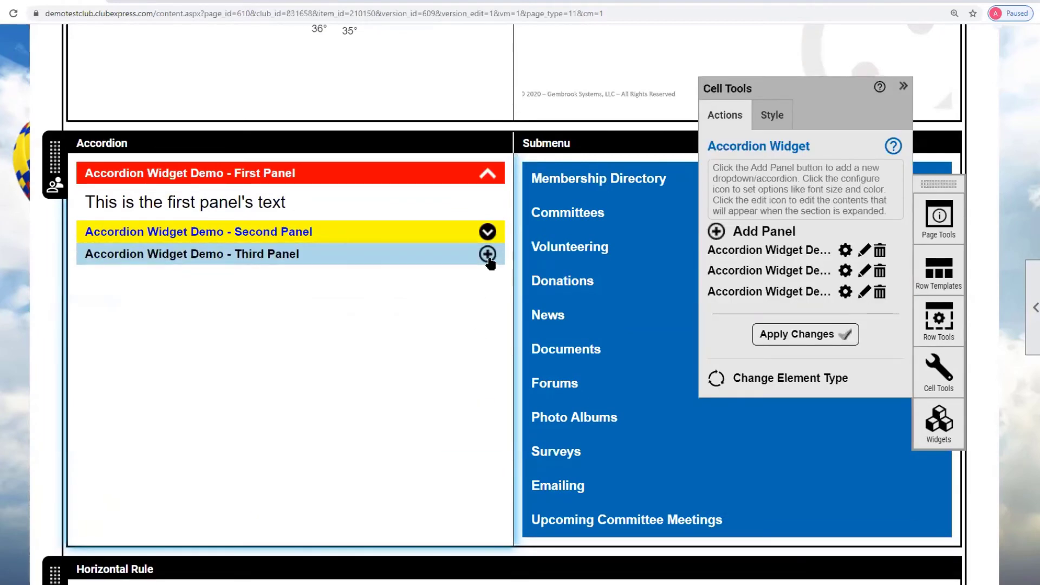
left_click(489, 255)
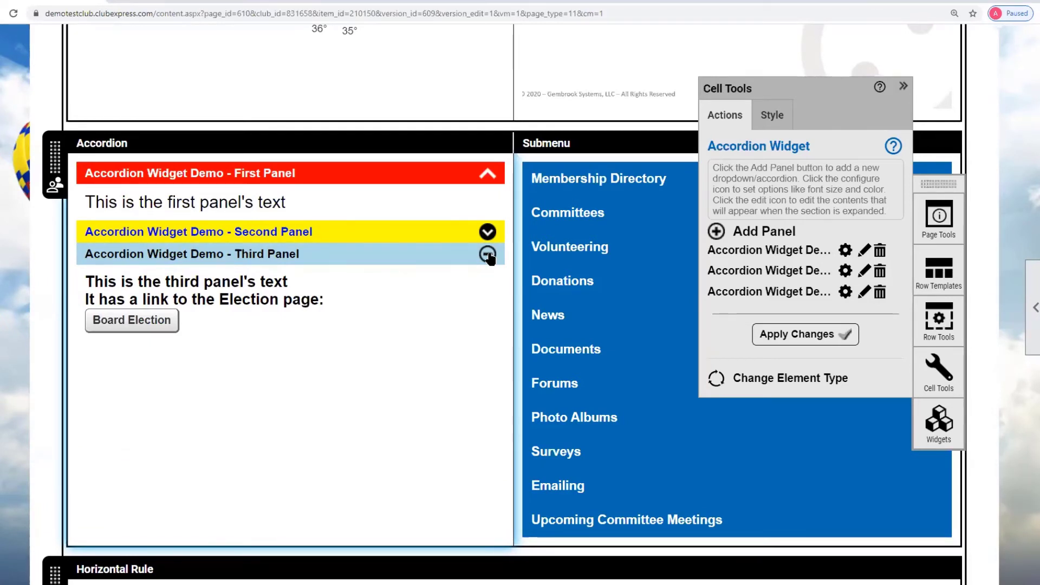
left_click(488, 255)
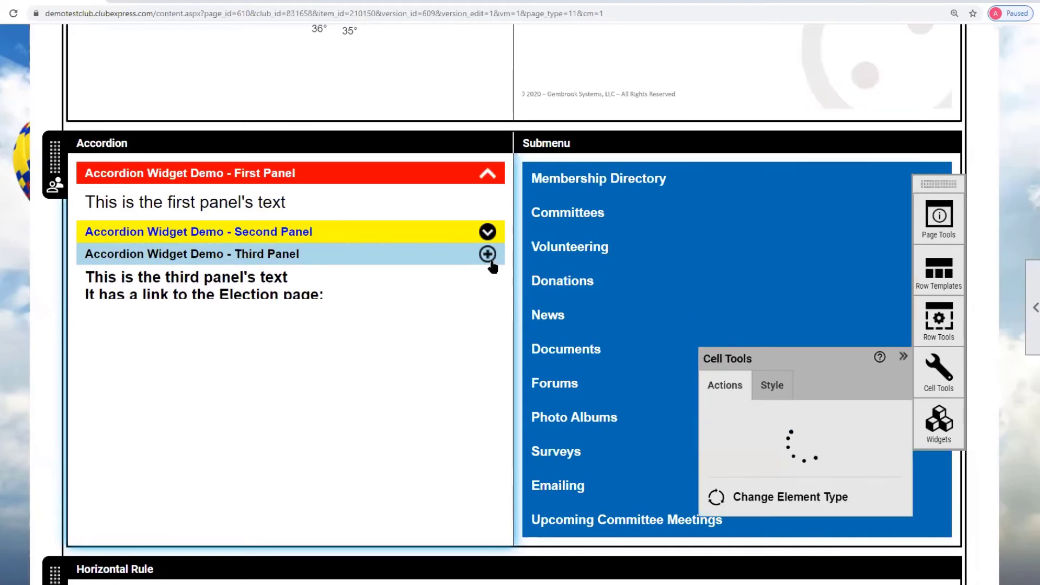
View the Horizontal Rule and HTML rows at the end of the page and close the accordion's cell tools
scroll(433, 376, "down", 5)
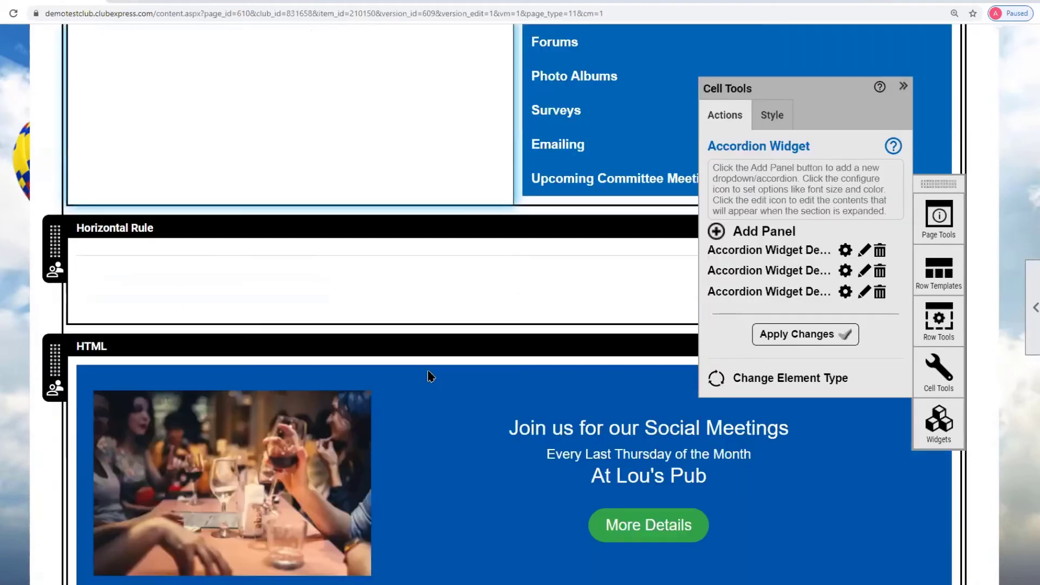
scroll(524, 426, "down", 2)
scroll(524, 425, "down", 2)
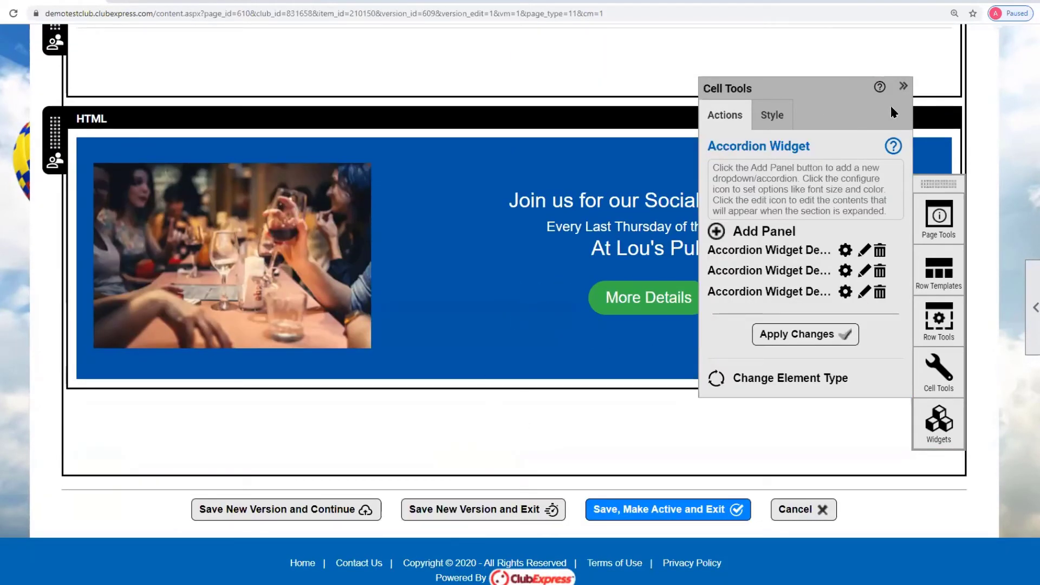
left_click(903, 89)
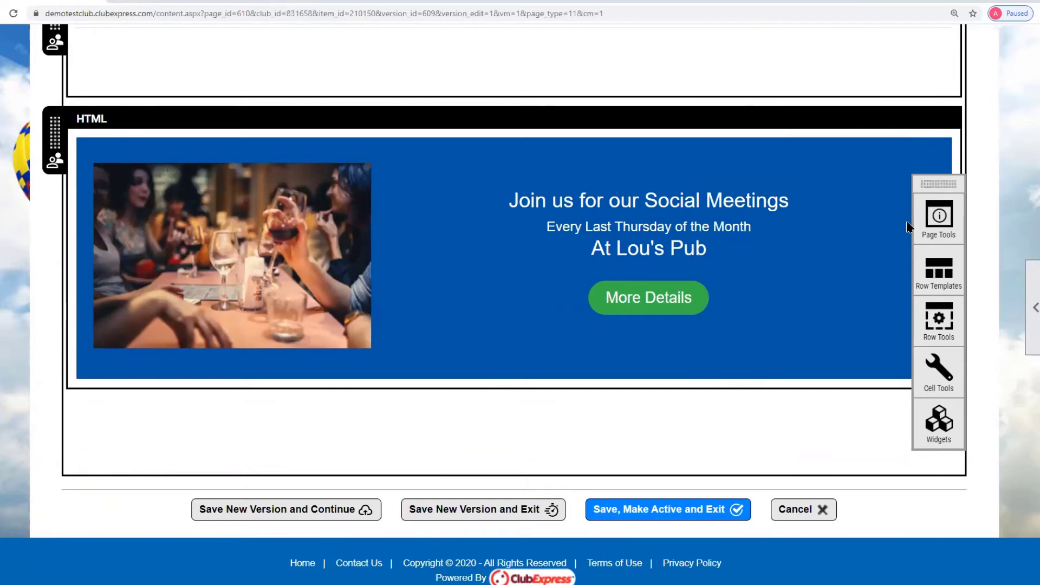
Inspect the HTML source of the page's first Formatted Text cell in the Advanced Editor and leave without saving
scroll(870, 237, "up", 3)
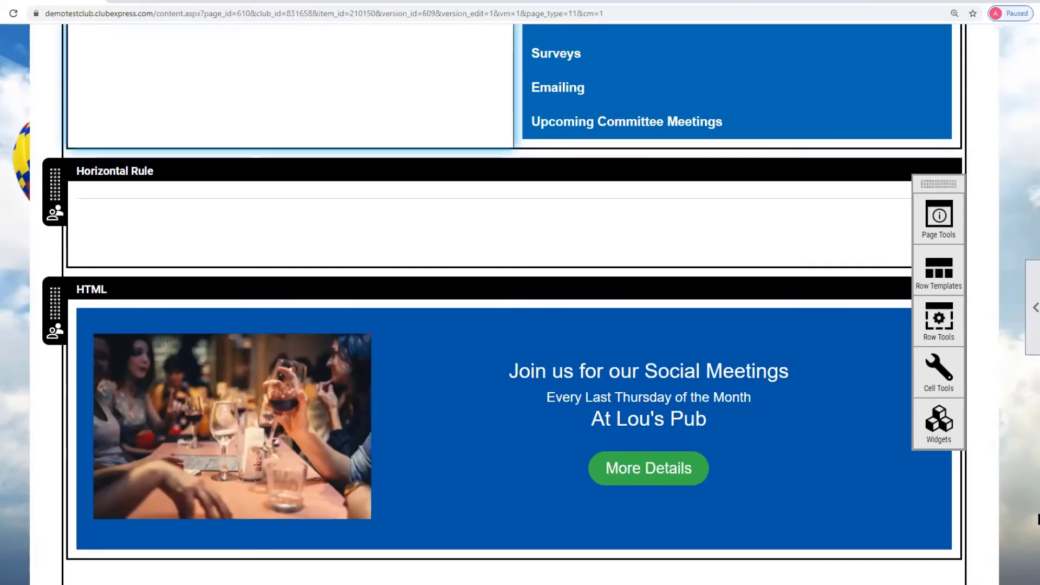
scroll(1038, 519, "up", 20)
scroll(514, 340, "down", 5)
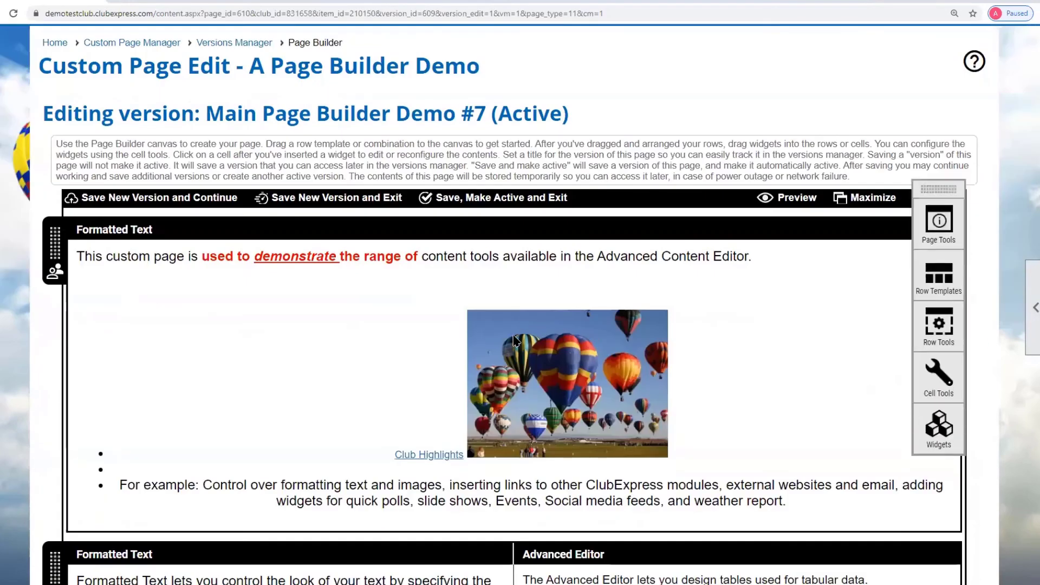
scroll(515, 340, "down", 5)
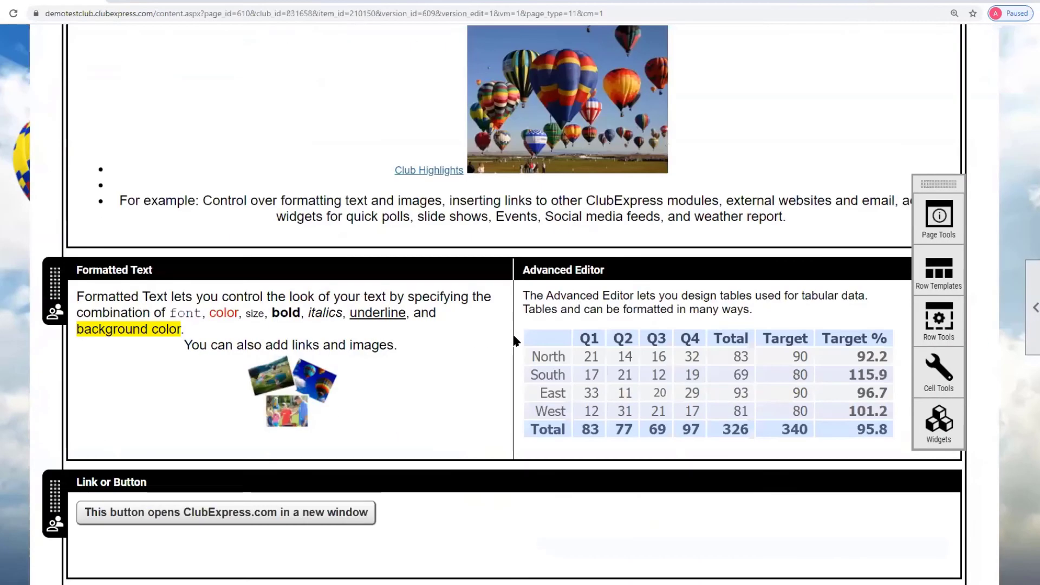
left_click(682, 215)
left_click(726, 462)
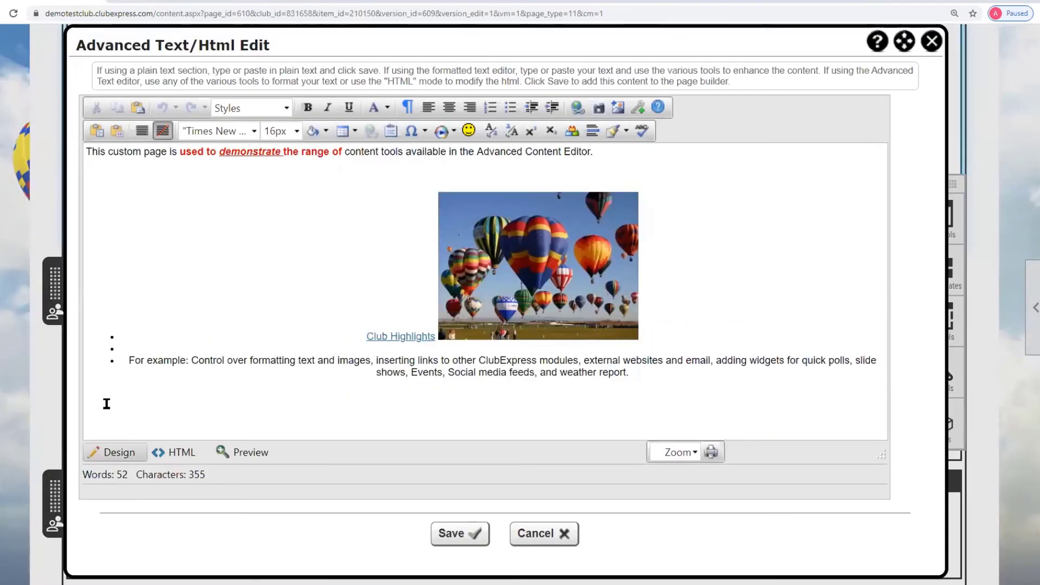
left_click(173, 454)
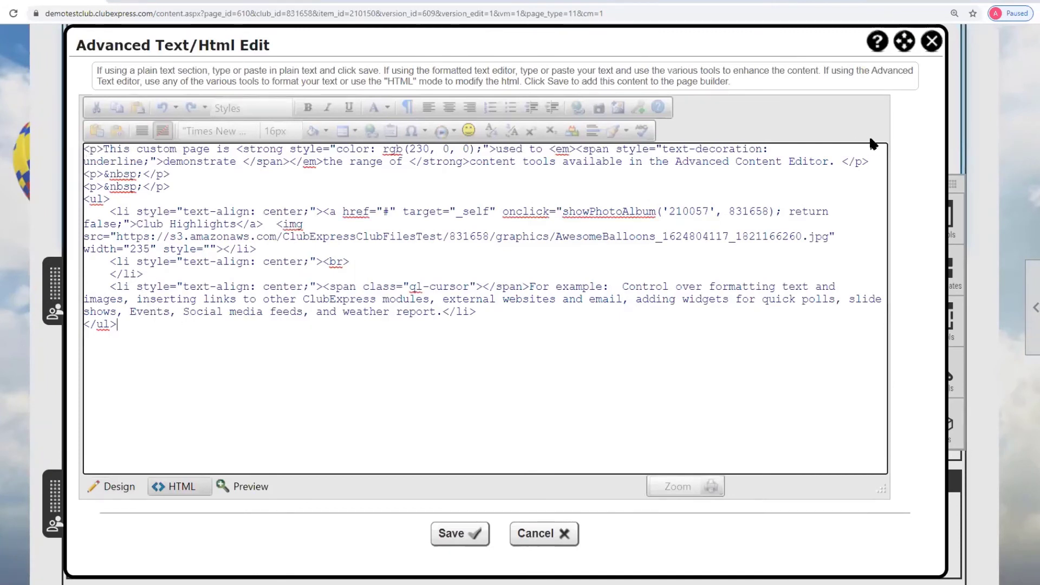
left_click(544, 534)
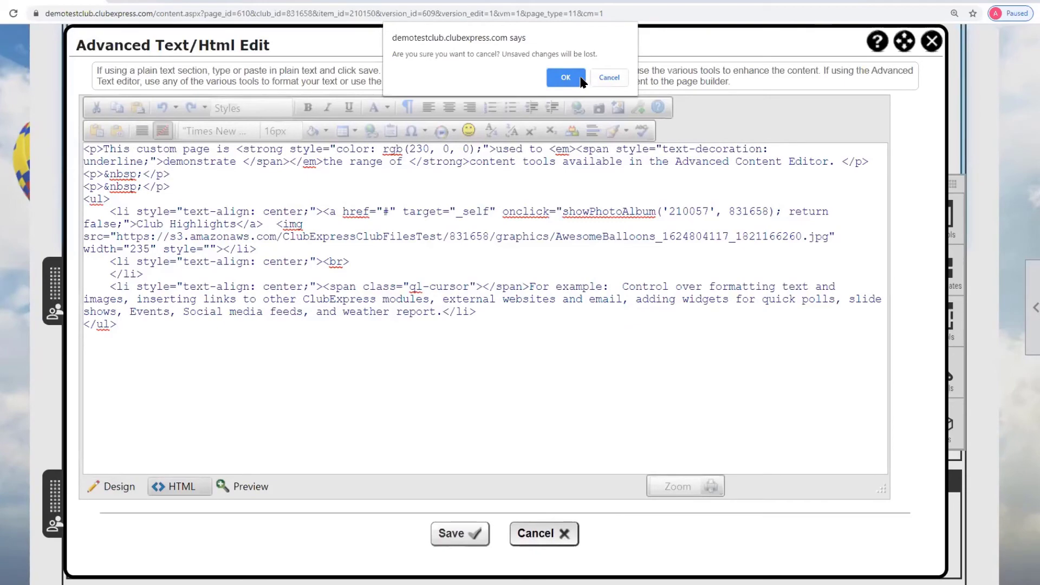
left_click(564, 78)
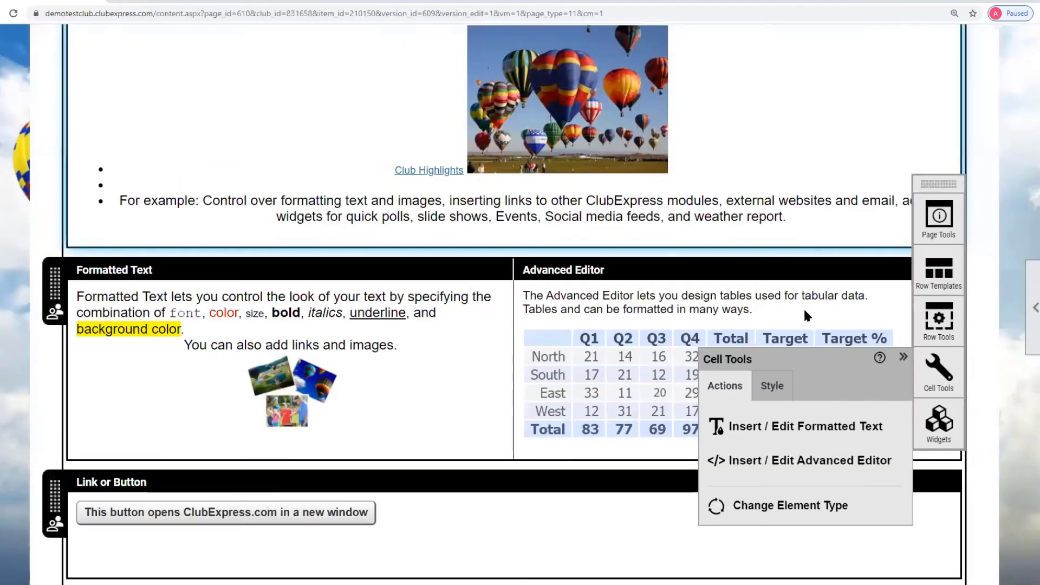
Find the HTML row near the end of the page and browse the available widgets down to HTML and Empty Widget
scroll(775, 294, "down", 20)
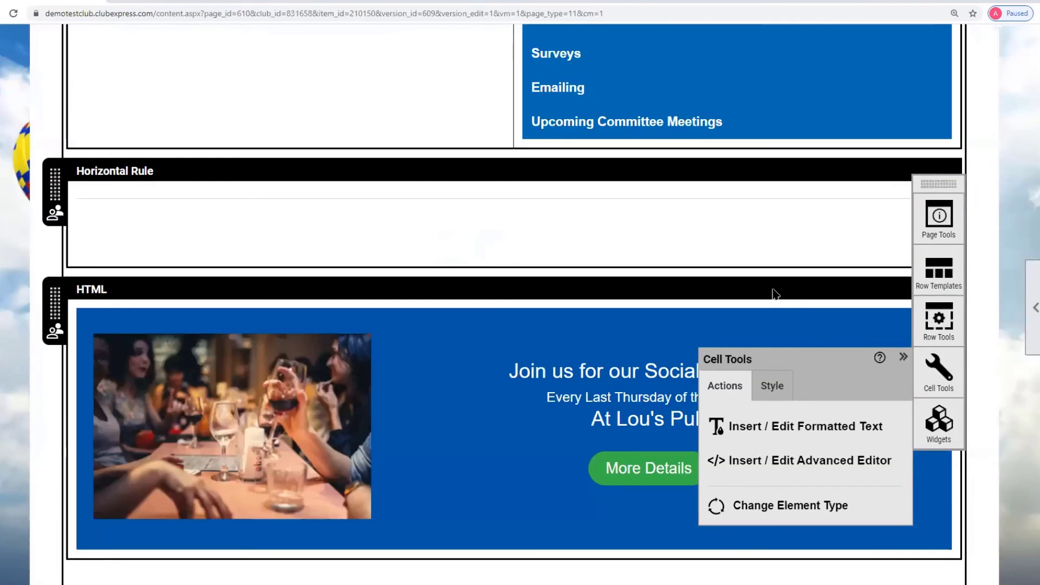
left_click(945, 431)
scroll(882, 366, "down", 3)
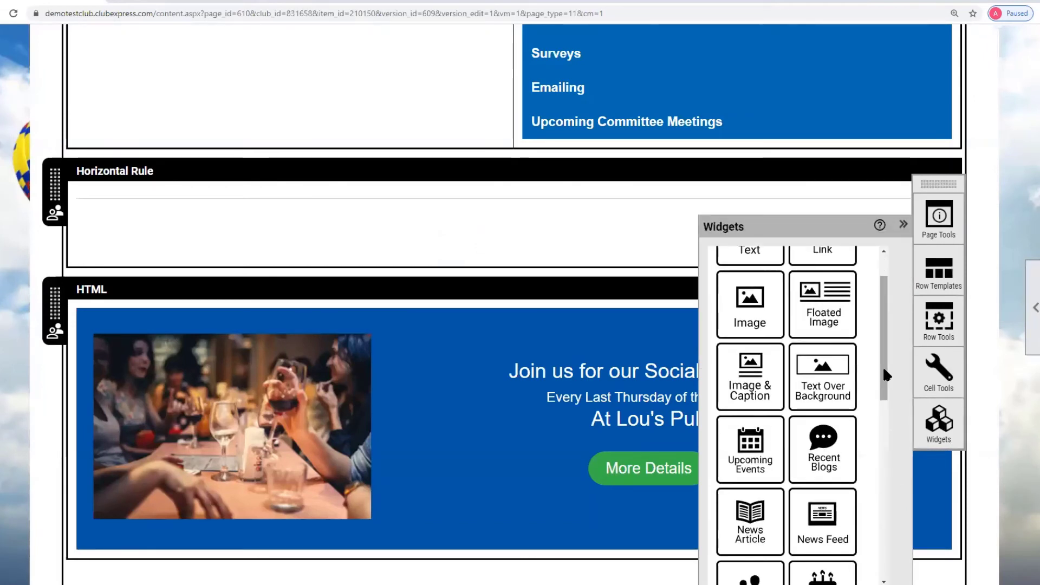
scroll(906, 542, "down", 10)
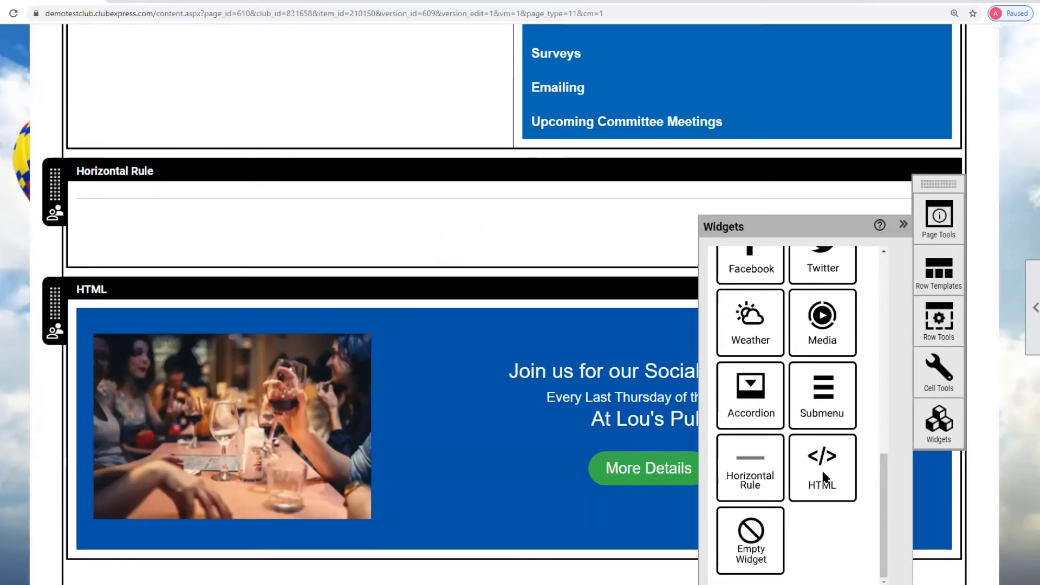
Open the HTML widget's code for editing and examine the div tags and closing style tag in its last lines
left_click(87, 289)
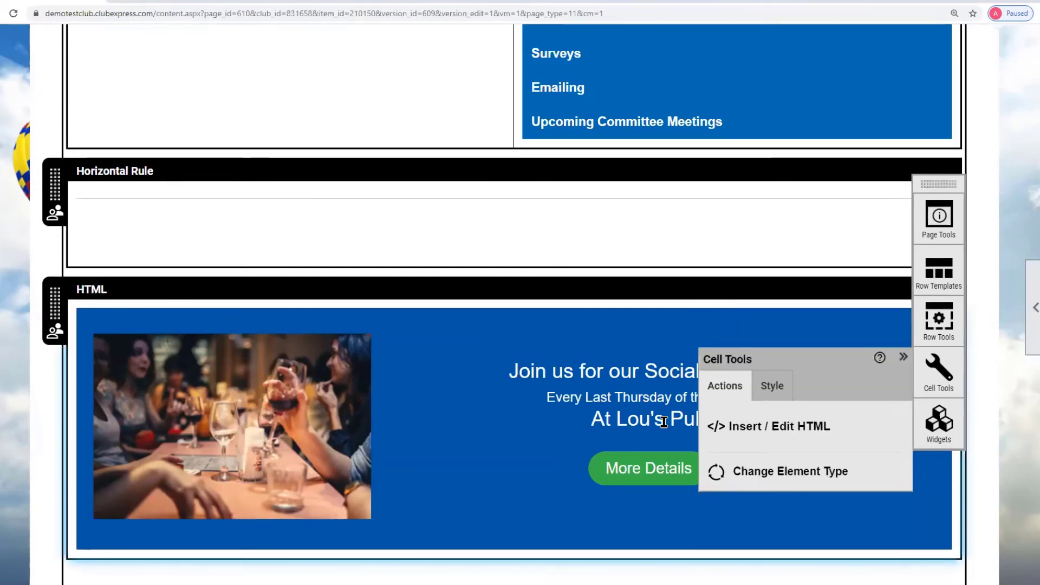
left_click(801, 429)
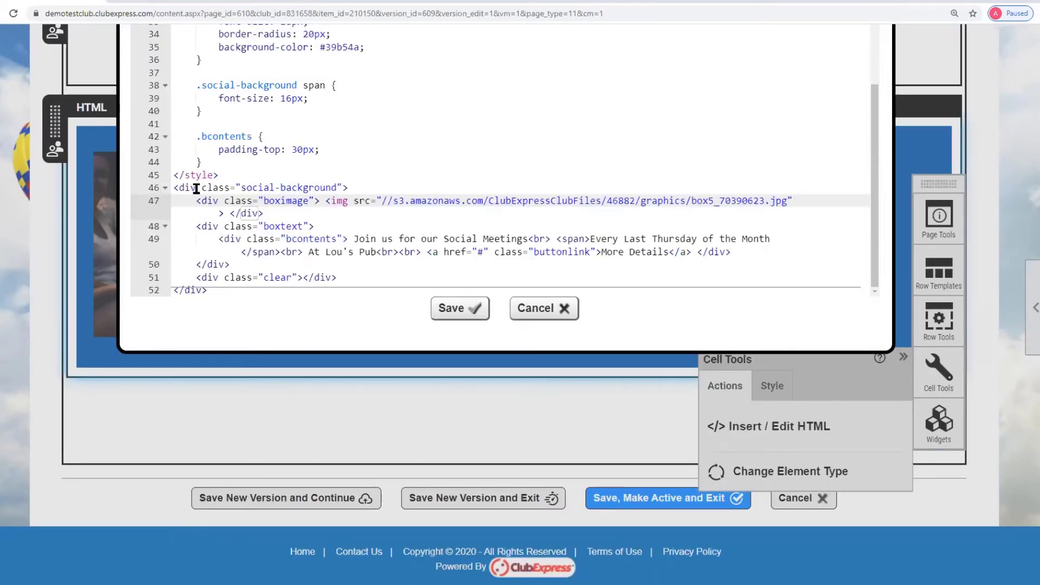
left_click(185, 188)
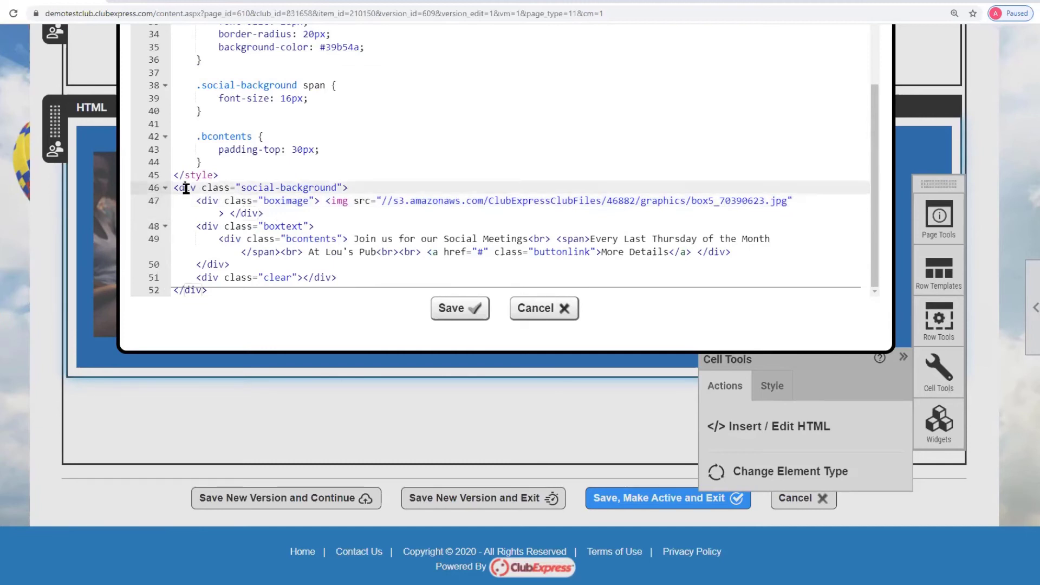
left_click(208, 279)
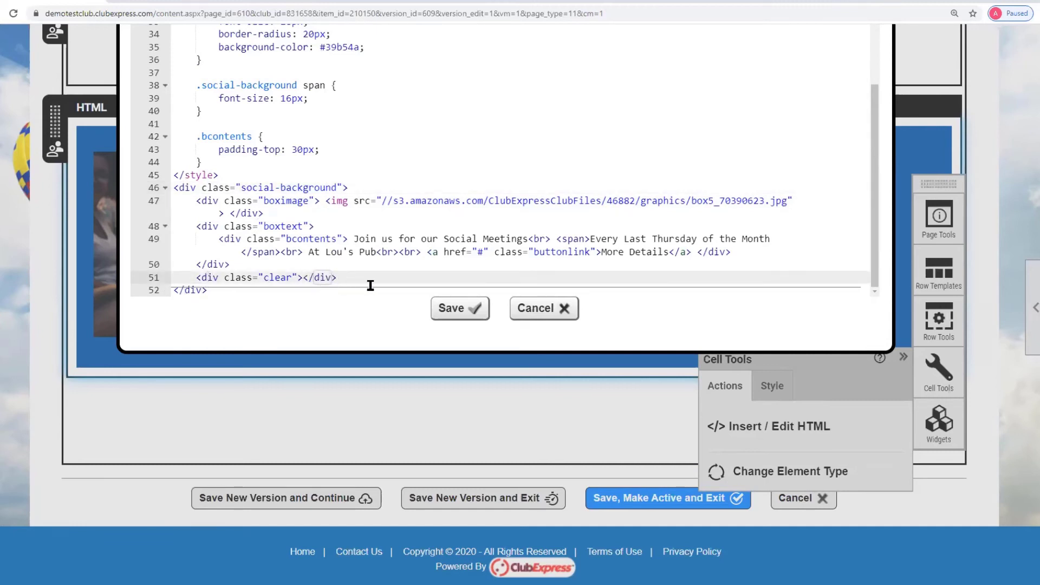
key("ctrl+plus")
key("ctrl+plus")
key("ctrl+plus")
key("ctrl+plus")
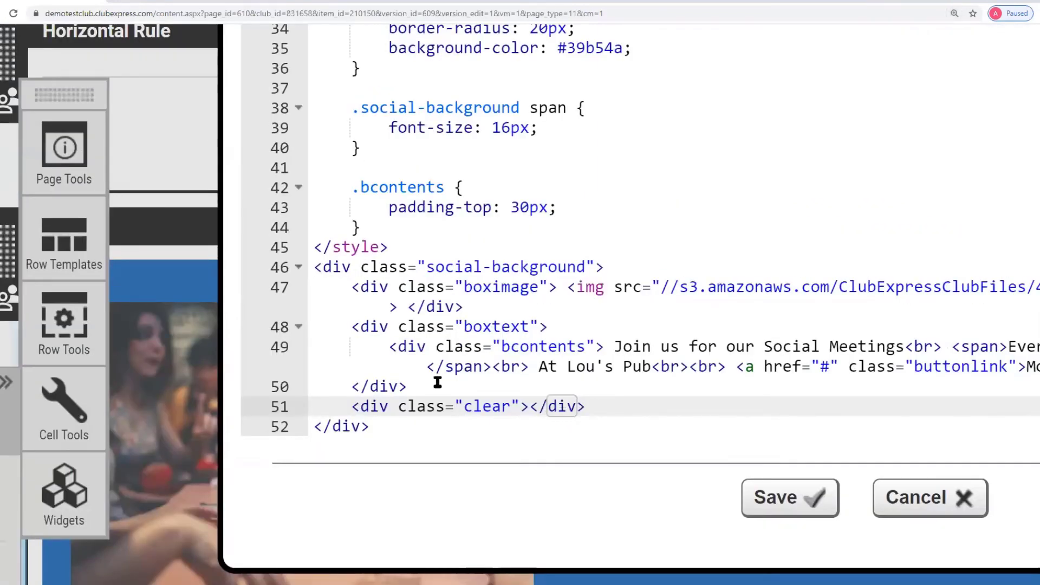
left_click(382, 386)
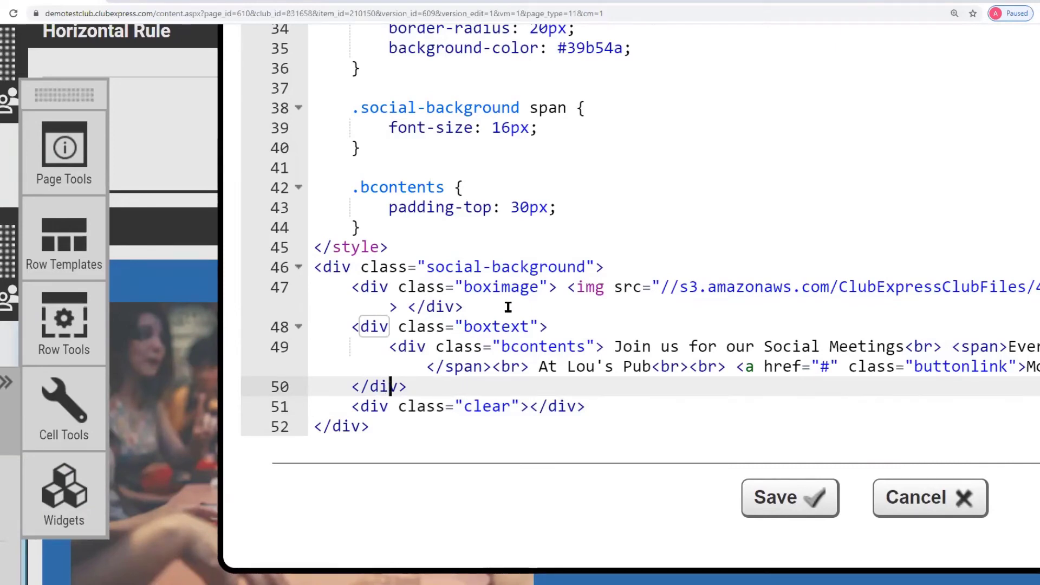
left_click(363, 248)
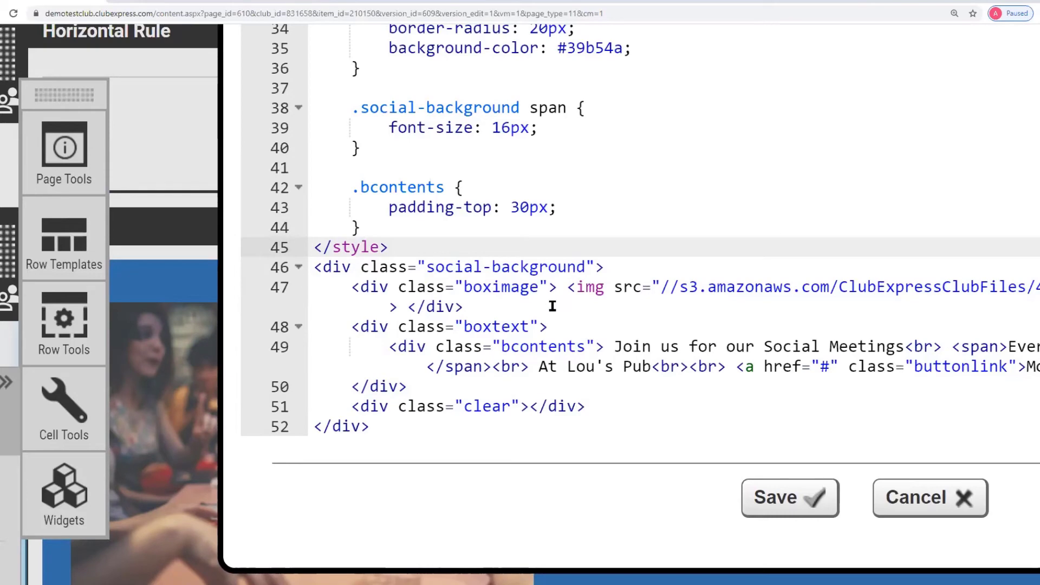
Reposition the HTML Edit window, review the widget's style rules and markup, and leave without saving
key("ctrl+minus")
key("ctrl+minus")
scroll(564, 304, "up", 5)
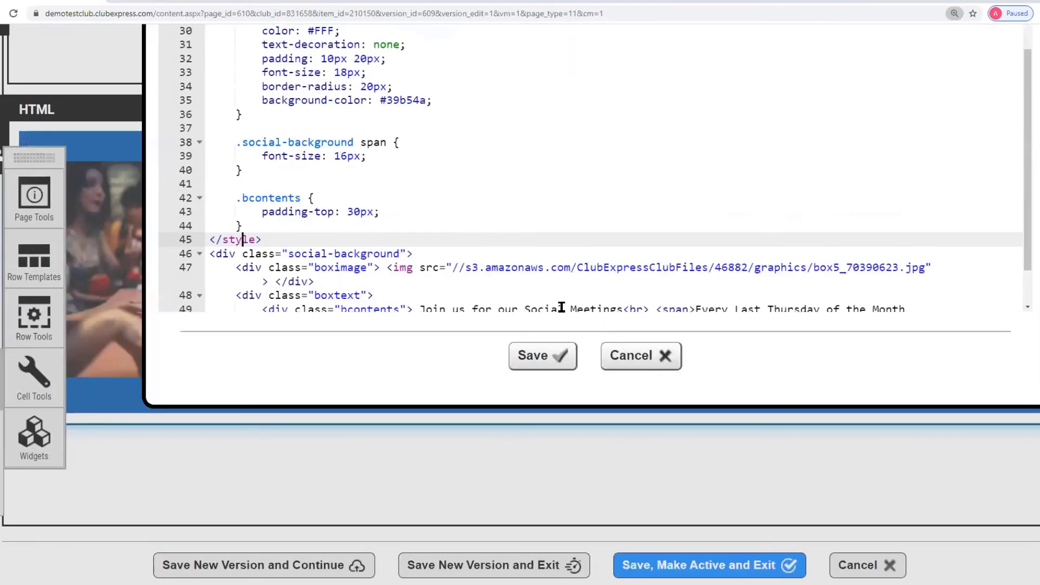
scroll(1038, 512, "up", 10)
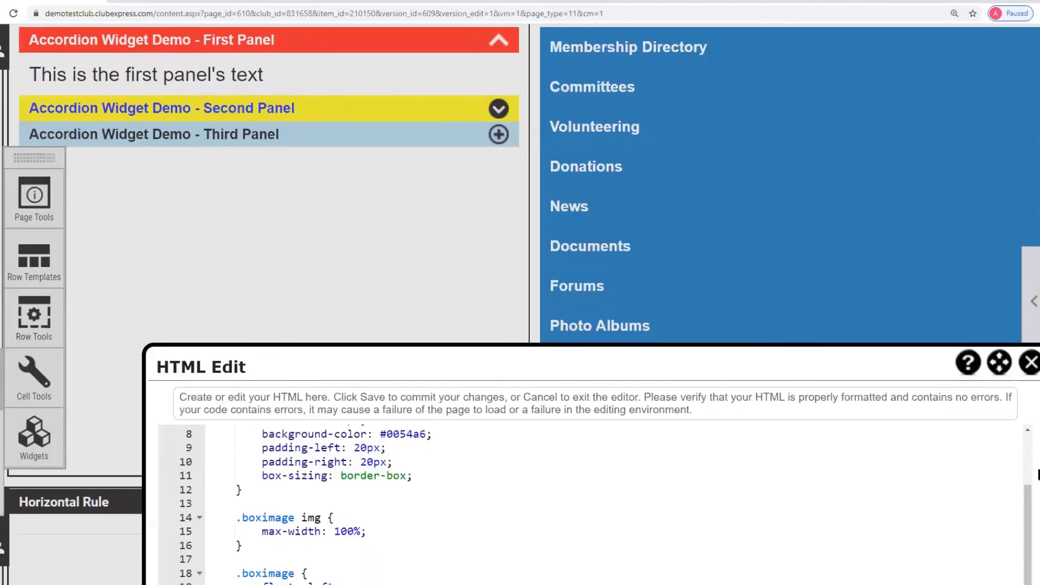
key("ctrl+minus")
key("ctrl+minus")
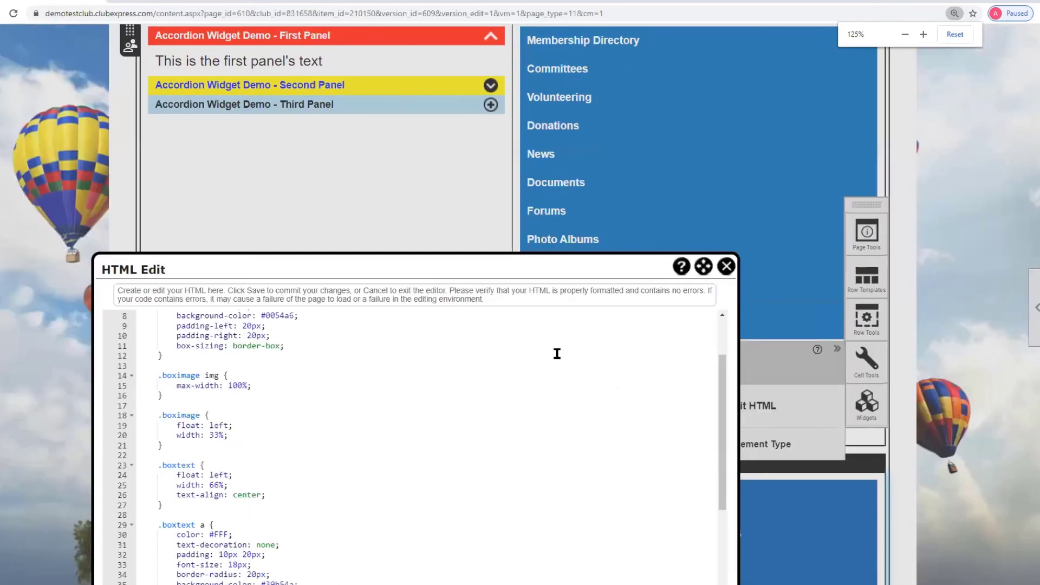
key("ctrl+plus")
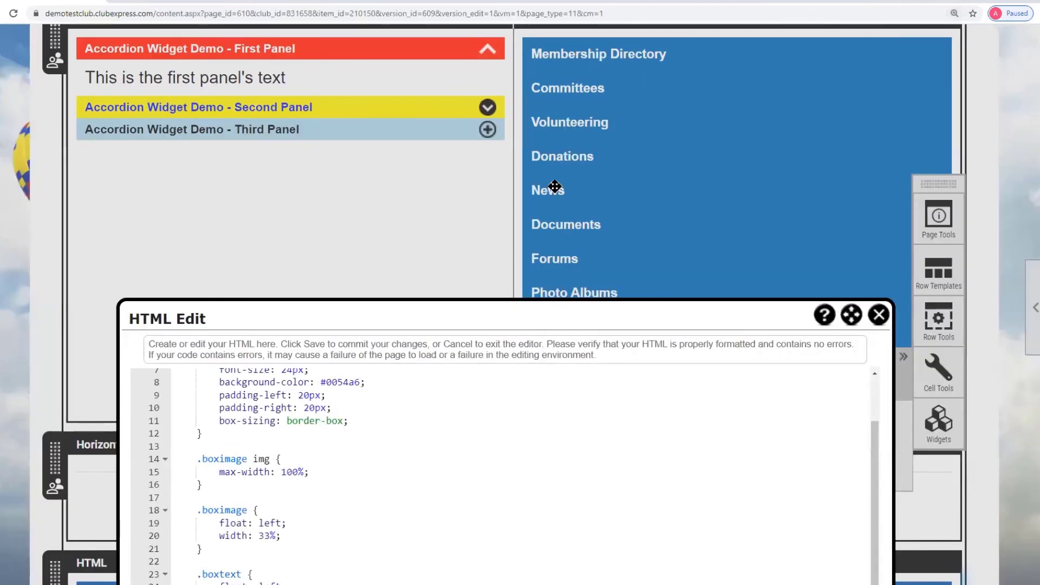
left_click_drag(559, 311, 559, 88)
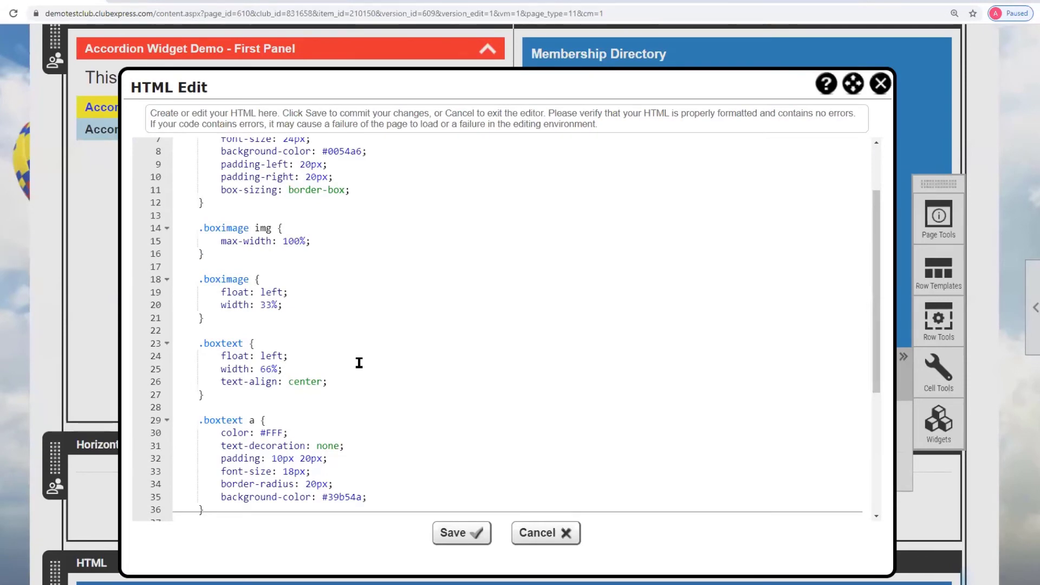
scroll(360, 363, "down", 3)
scroll(359, 363, "down", 3)
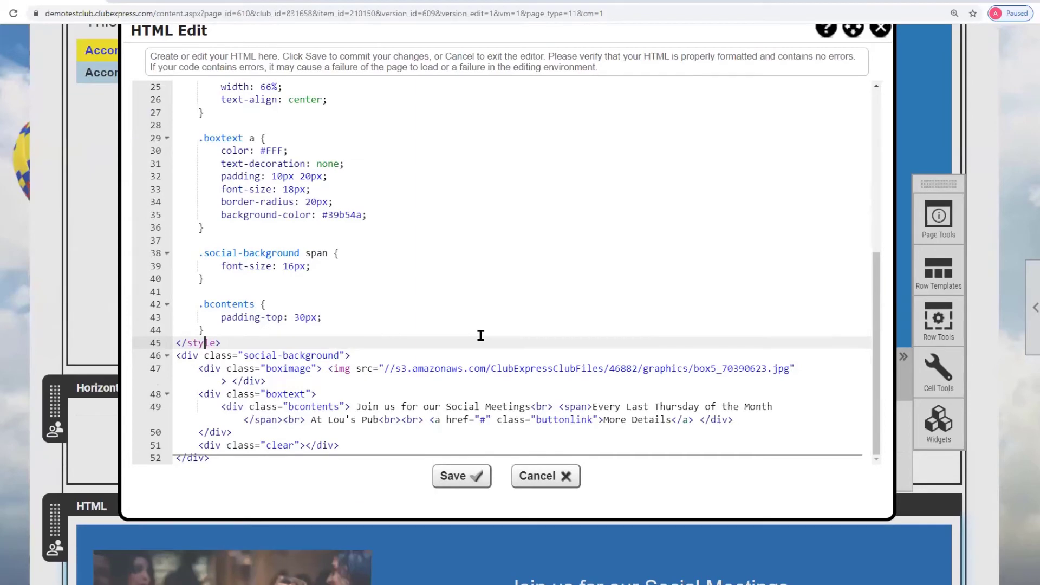
left_click(542, 475)
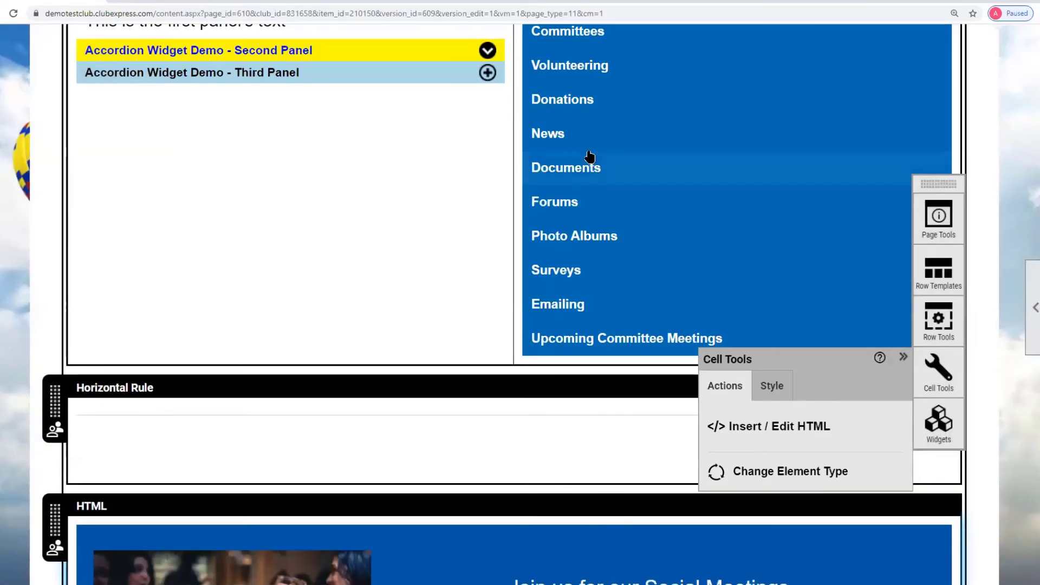
Inspect the element types that the Accordion cell can be changed to and leave without choosing one
left_click(208, 255)
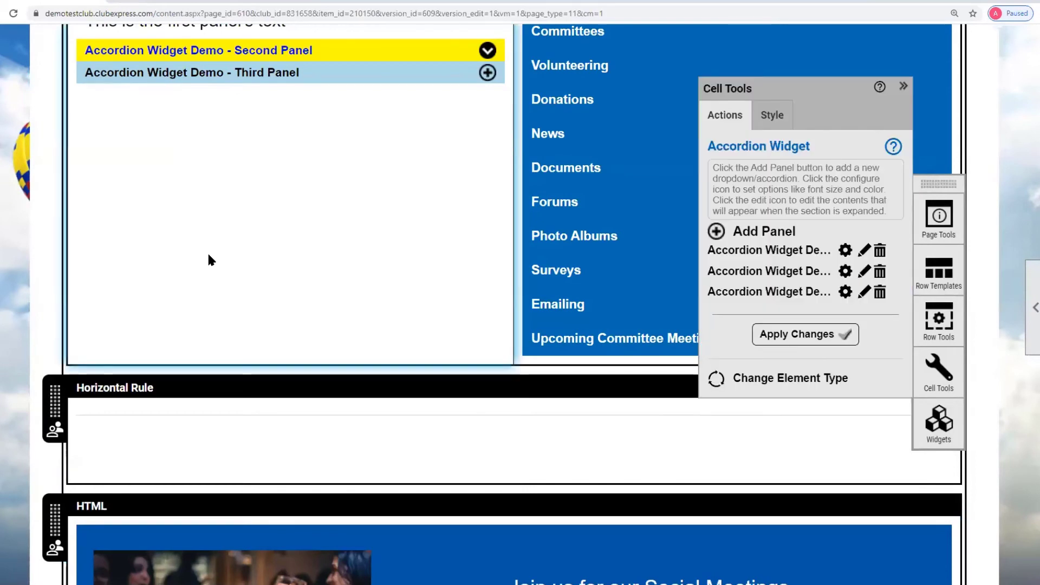
left_click(769, 381)
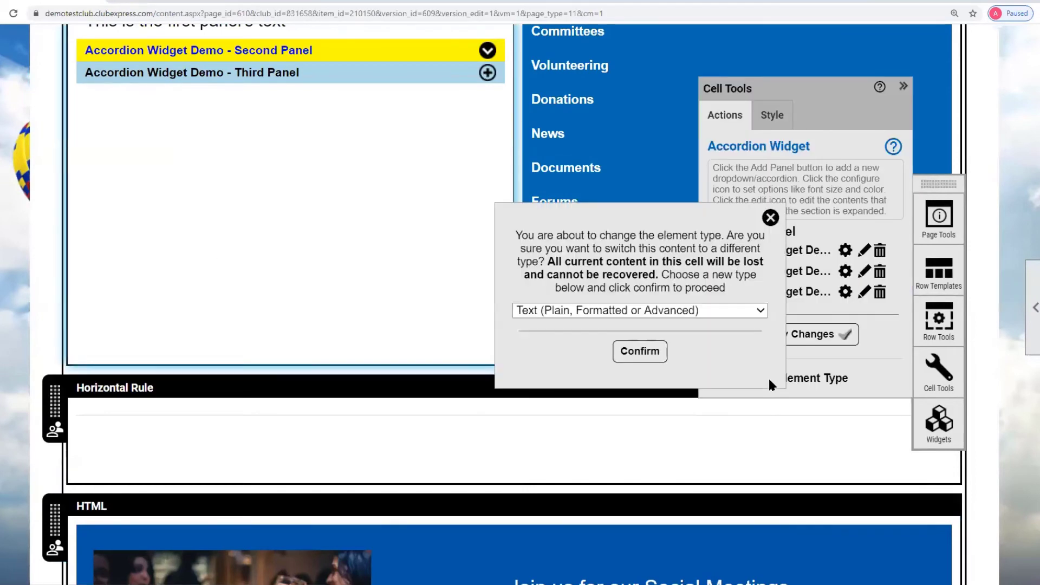
left_click(761, 311)
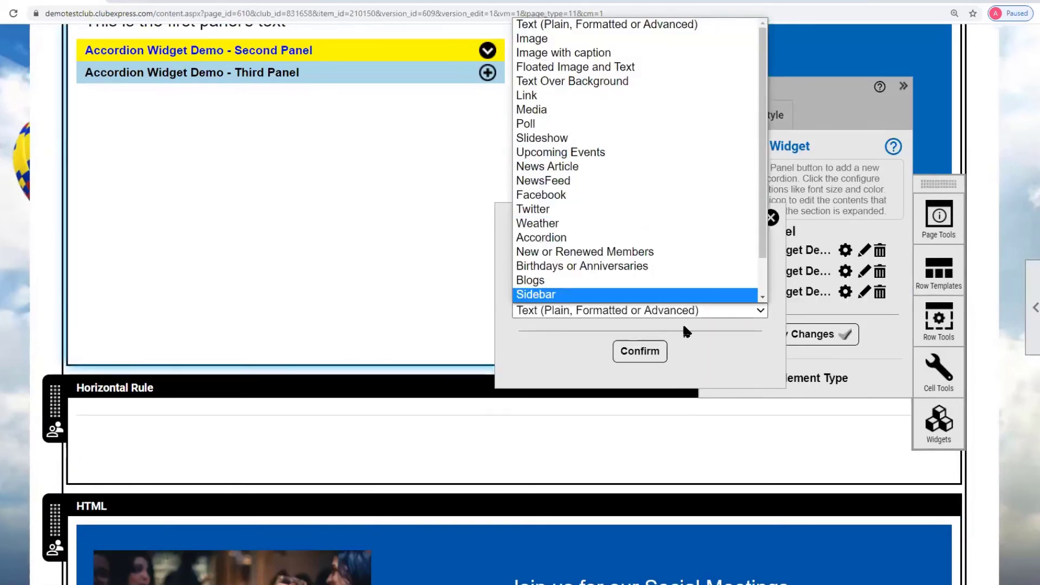
left_click(737, 355)
left_click(770, 218)
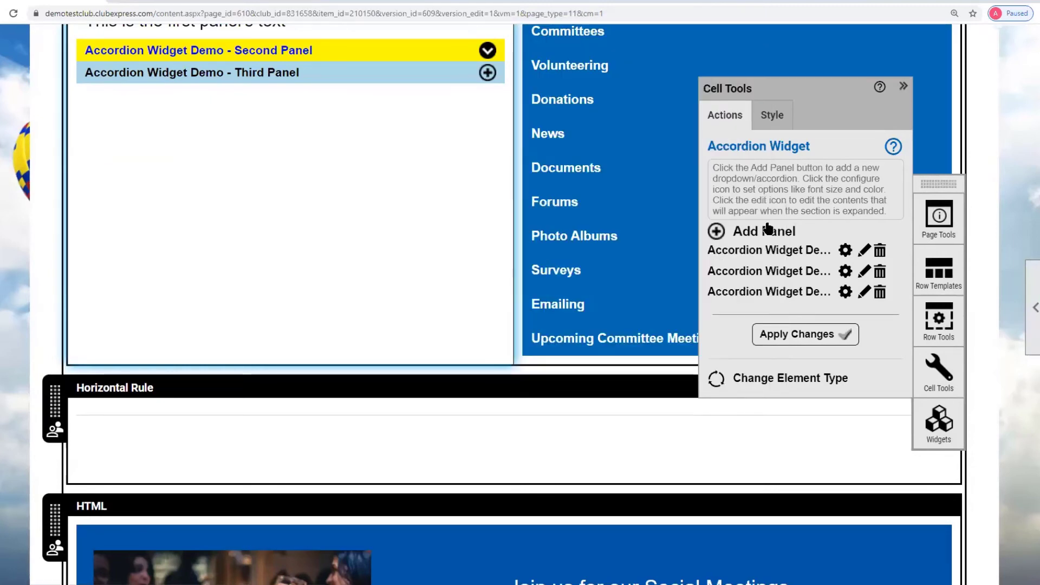
Replace the Accordion cell's content with a Weather widget for Schaumburg in Fahrenheit at container width, and close the cell tools
left_click(931, 427)
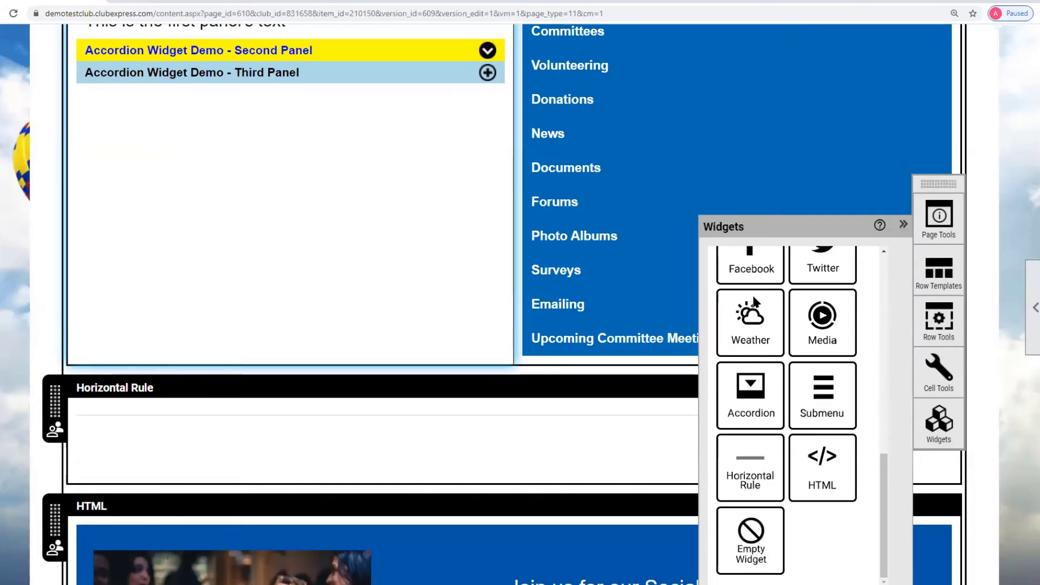
left_click_drag(754, 302, 155, 197)
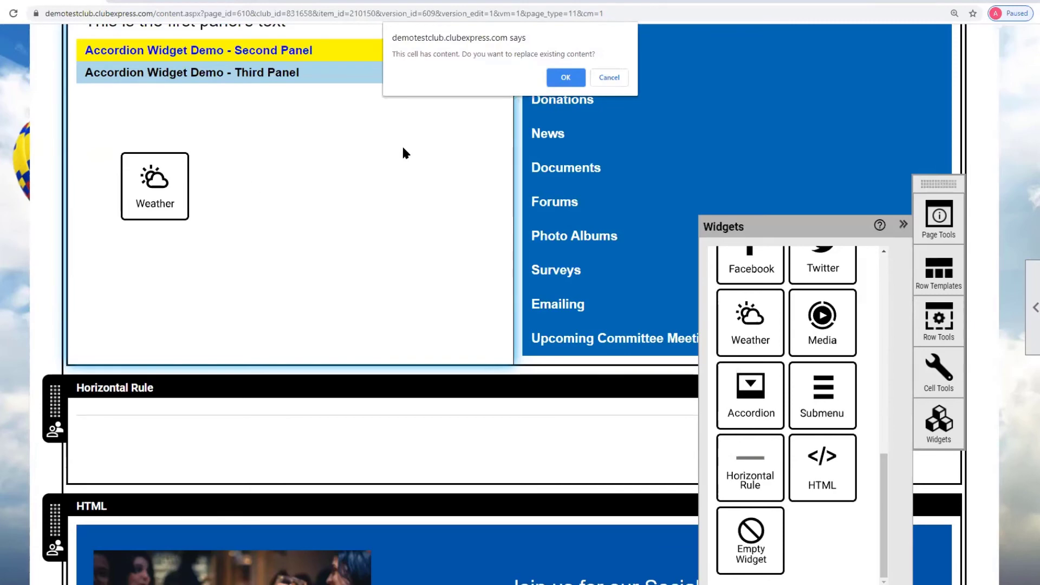
left_click(566, 78)
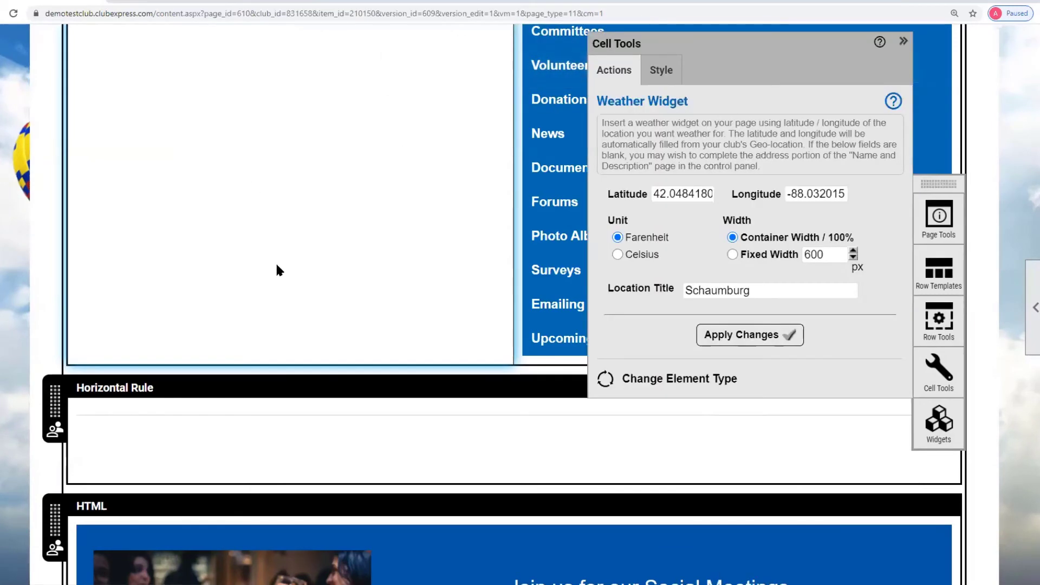
scroll(285, 262, "down", 1)
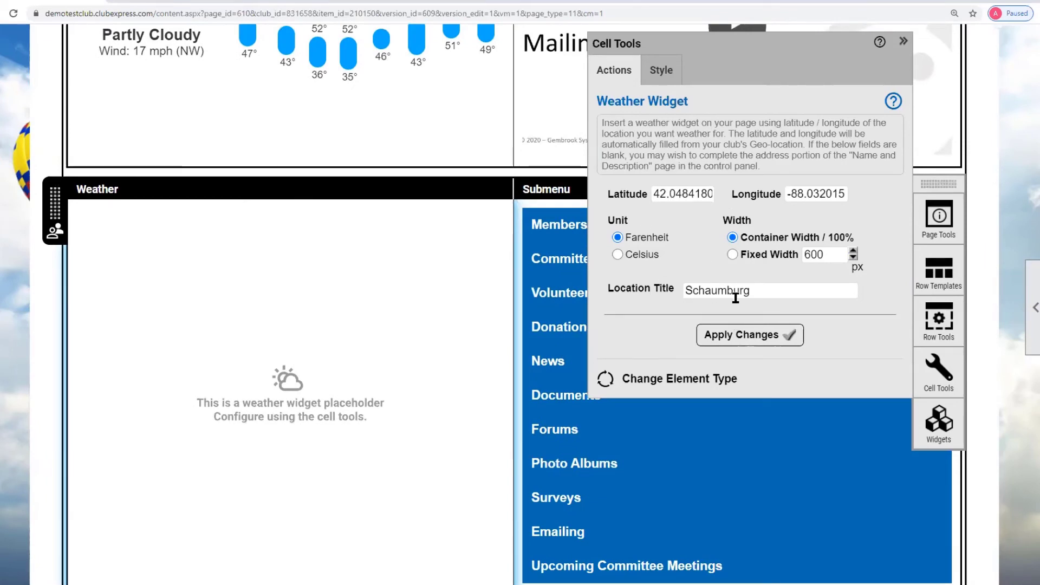
left_click(774, 337)
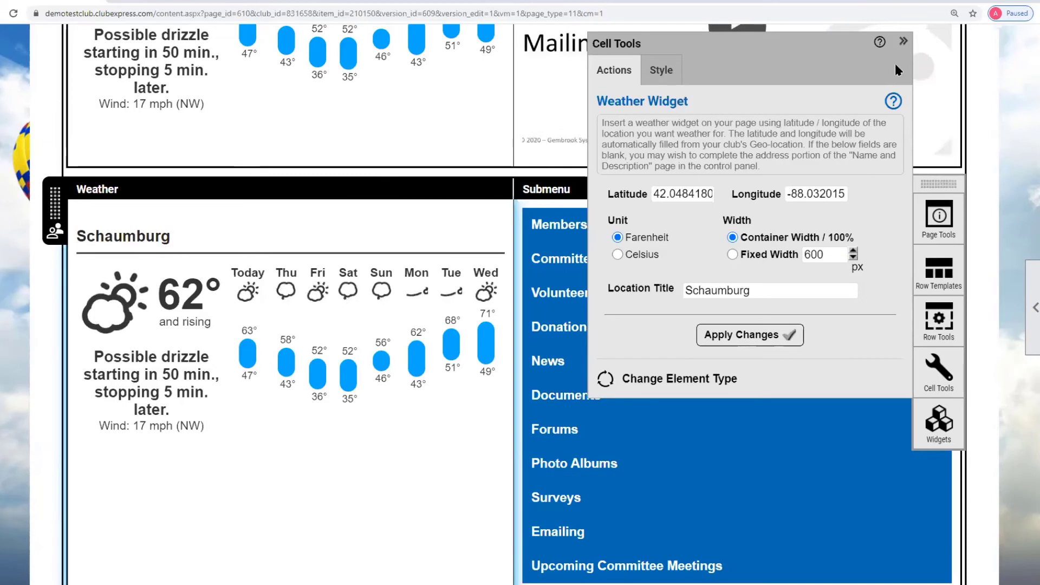
left_click(903, 41)
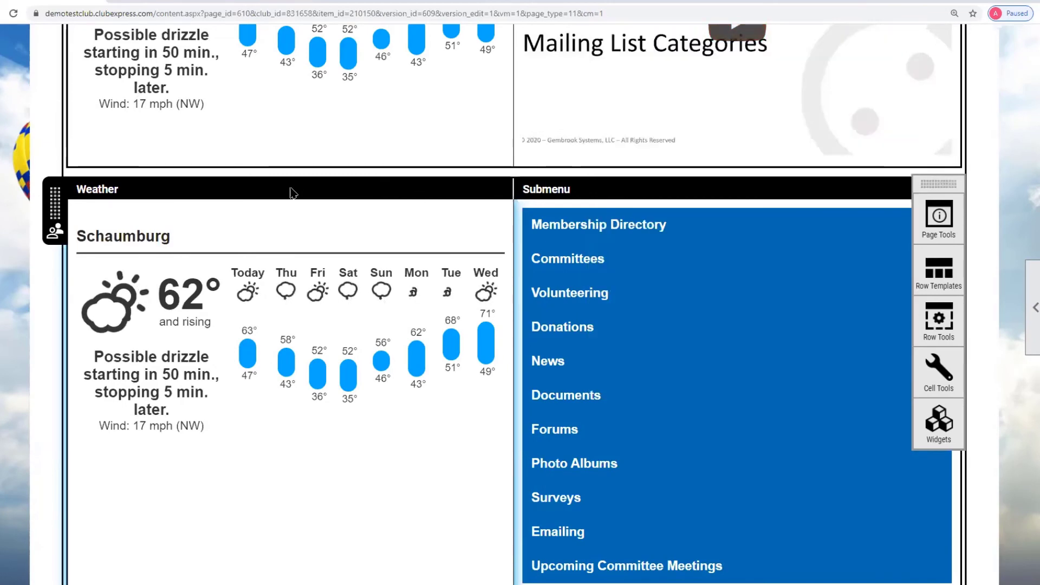
Exit the Page Builder without saving any changes and dismiss the resulting message
scroll(638, 249, "up", 10)
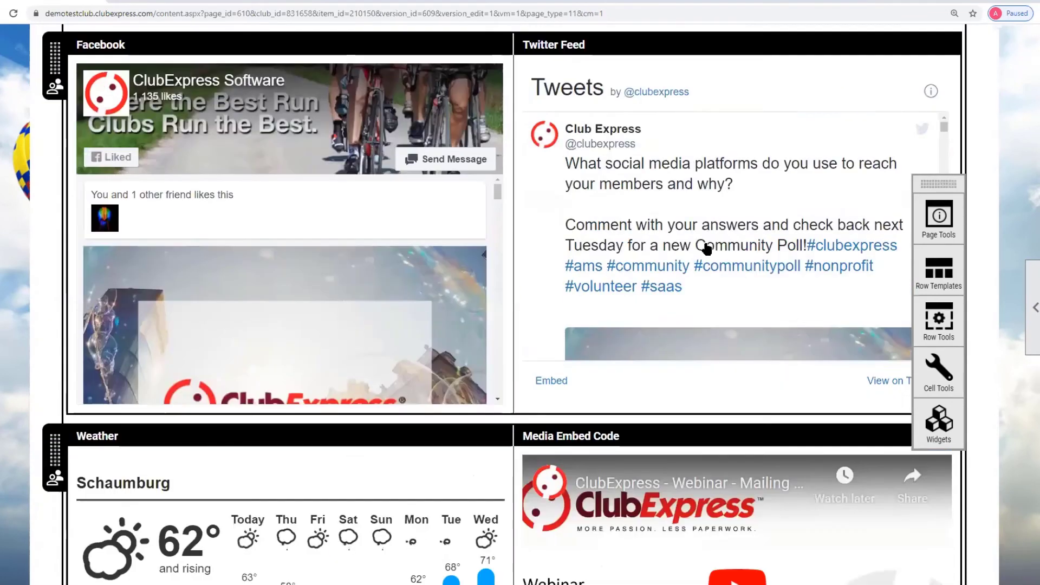
scroll(707, 249, "up", 15)
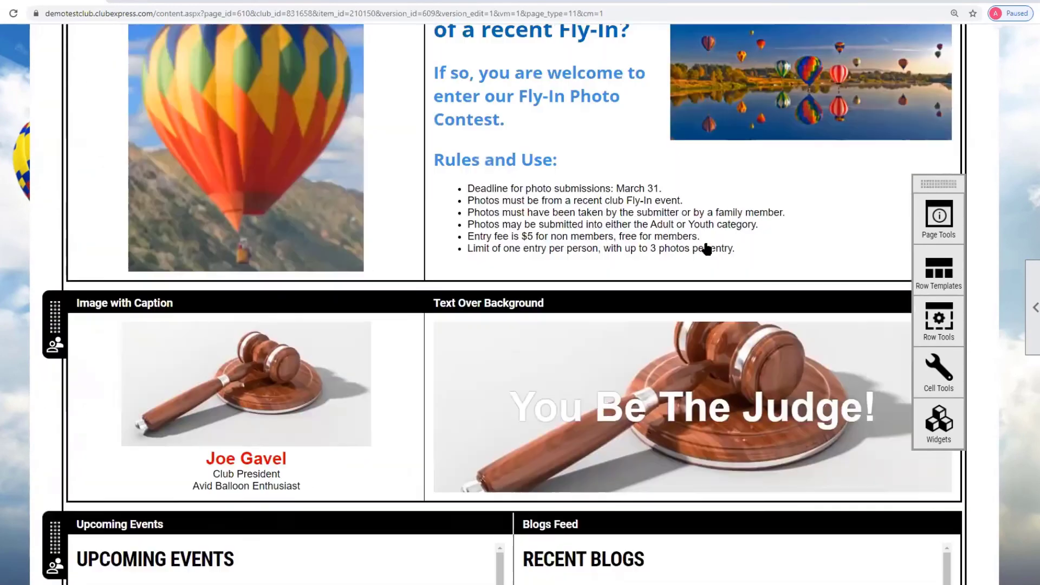
scroll(707, 249, "up", 15)
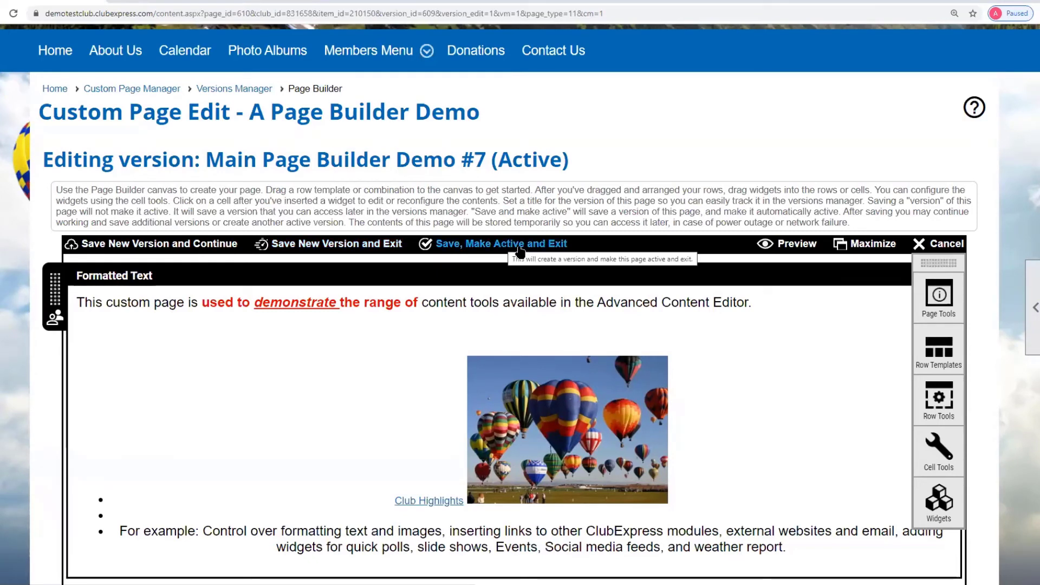
left_click(944, 248)
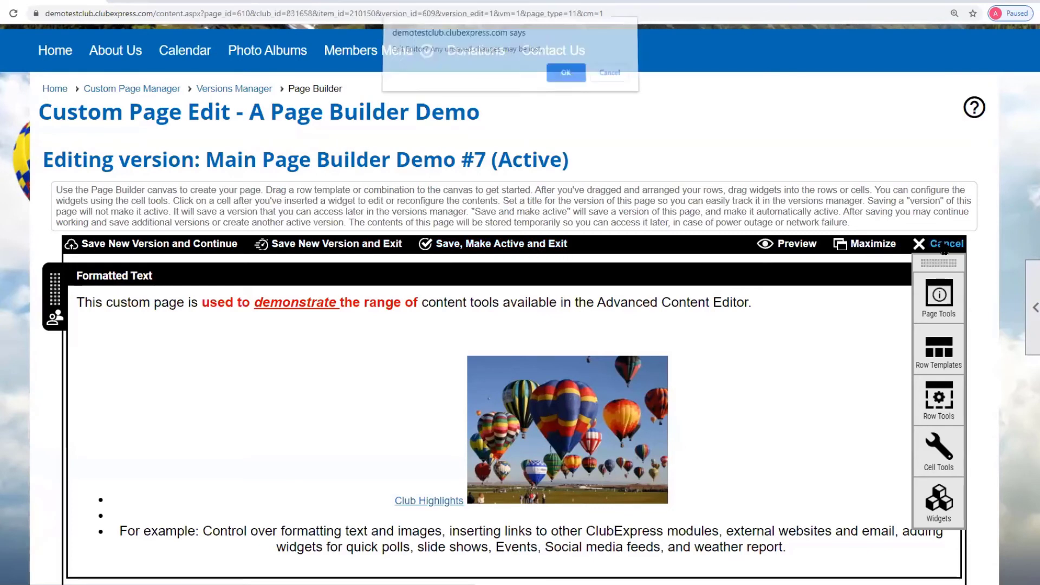
left_click(565, 78)
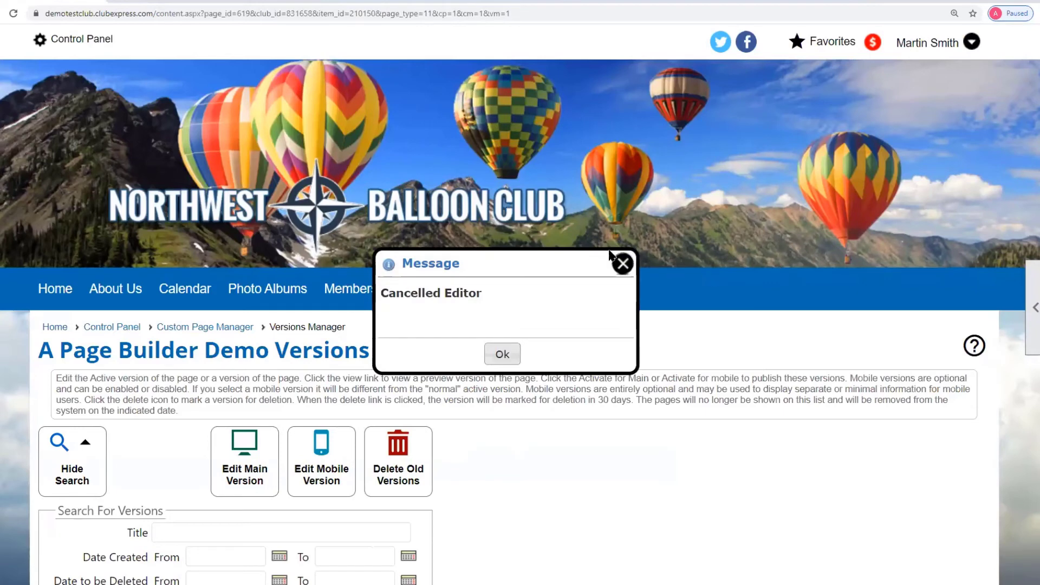
left_click(623, 263)
Review the page's active, saved and deleted versions in the Versions Manager list
scroll(622, 262, "down", 8)
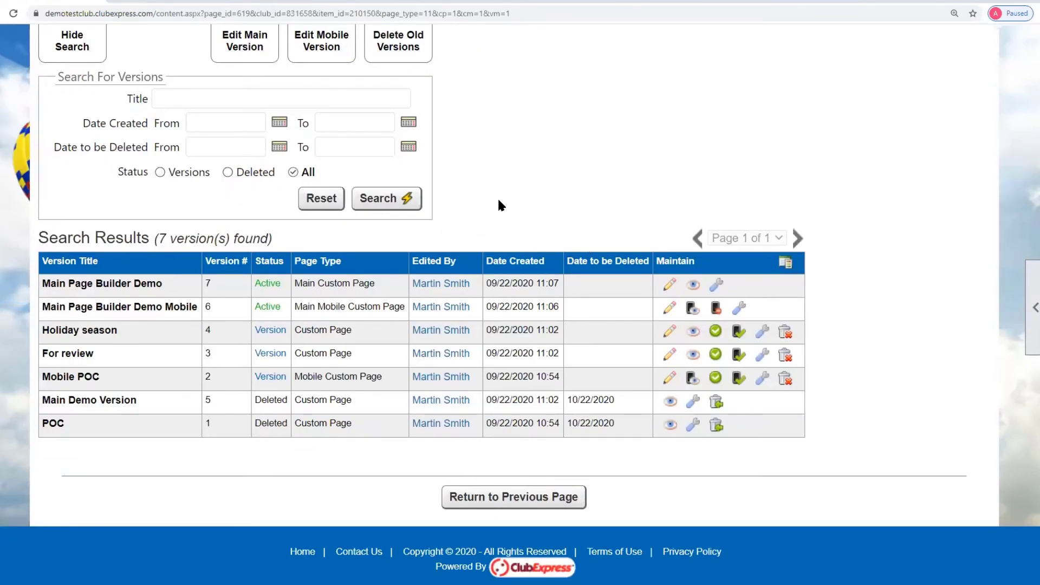
scroll(498, 204, "up", 2)
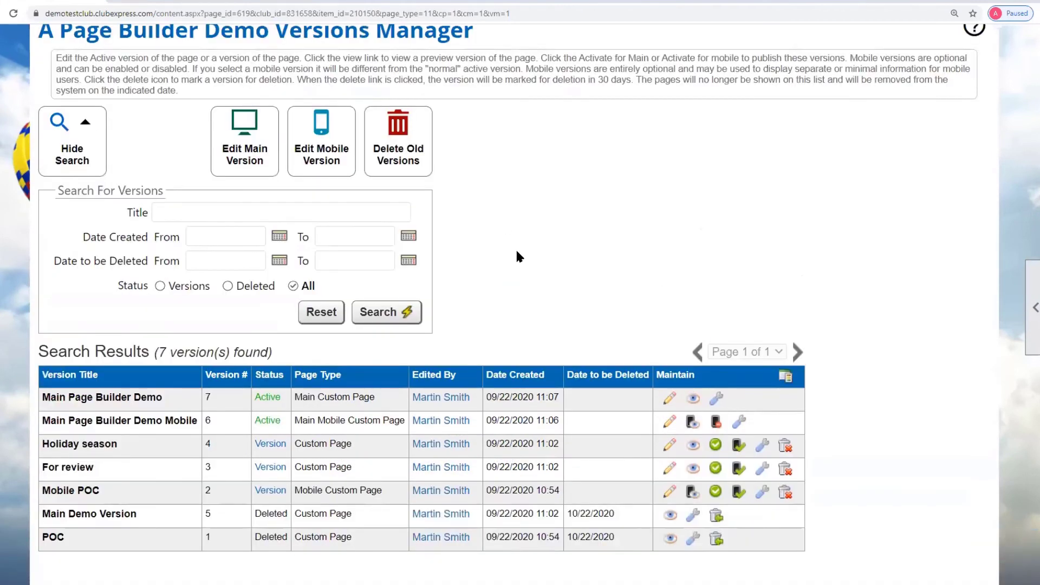
scroll(821, 330, "down", 2)
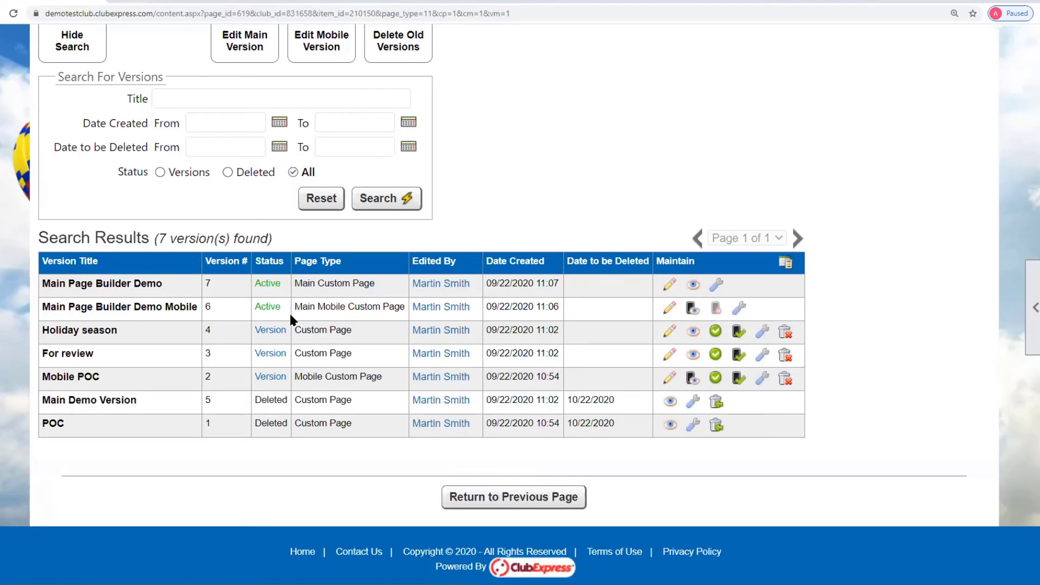
Preview the active mobile version of the page and return to the Versions Manager
left_click(693, 307)
scroll(514, 474, "down", 3)
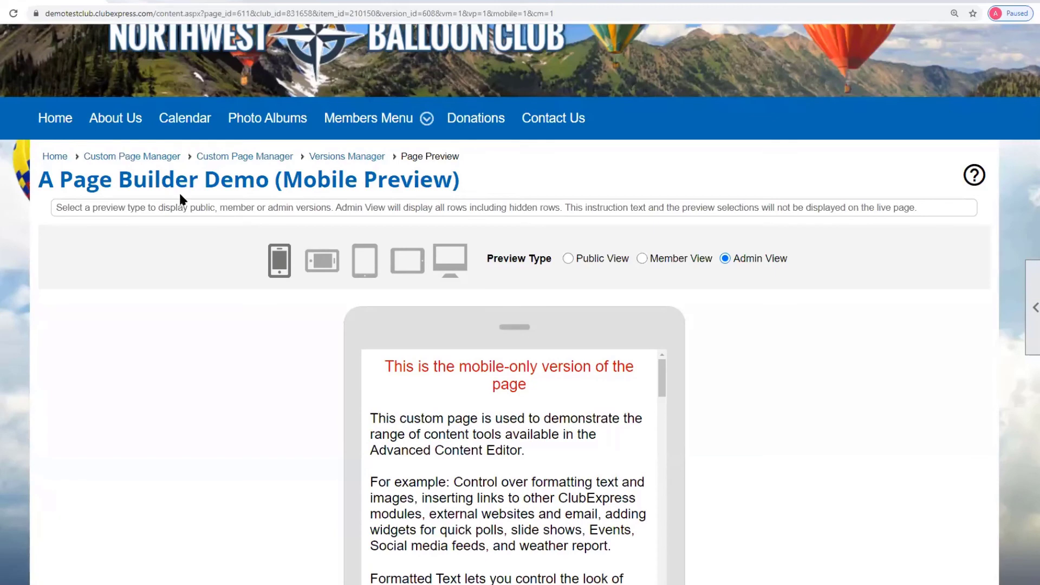
key("alt+Left")
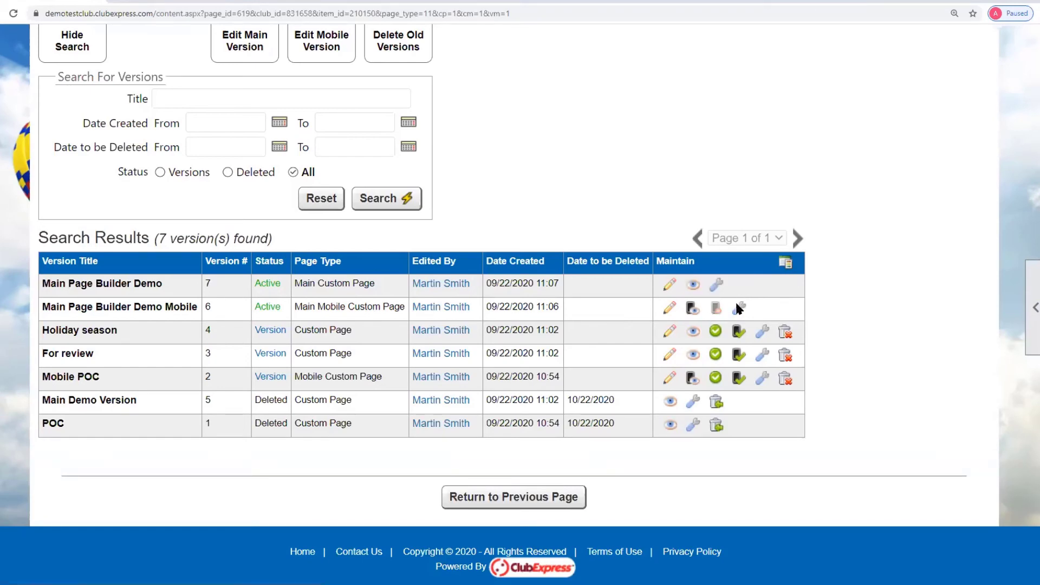
Return to the Custom Page Manager and start a copy of the A Page Builder Demo page
scroll(577, 173, "up", 3)
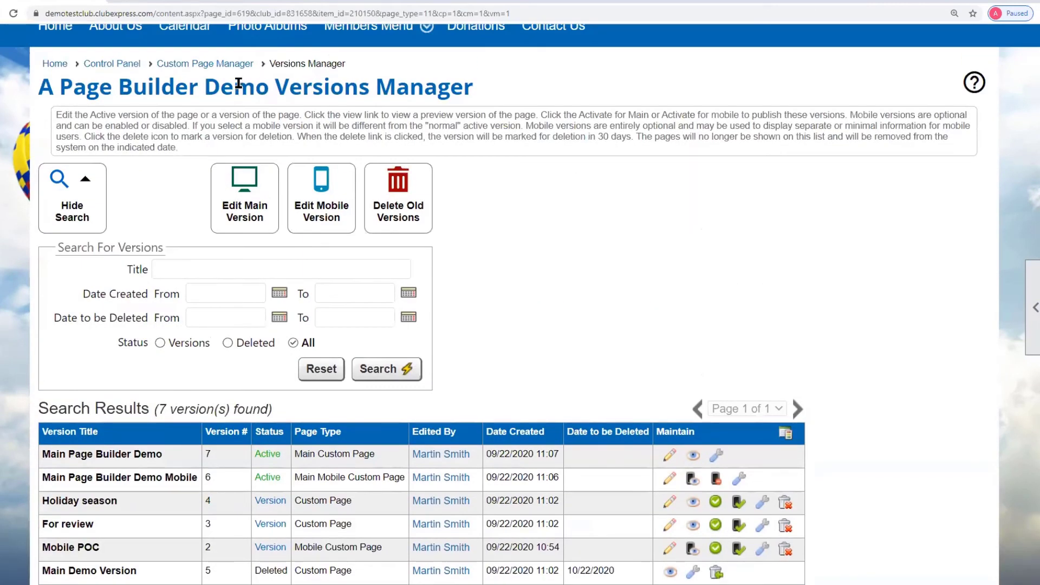
left_click(220, 64)
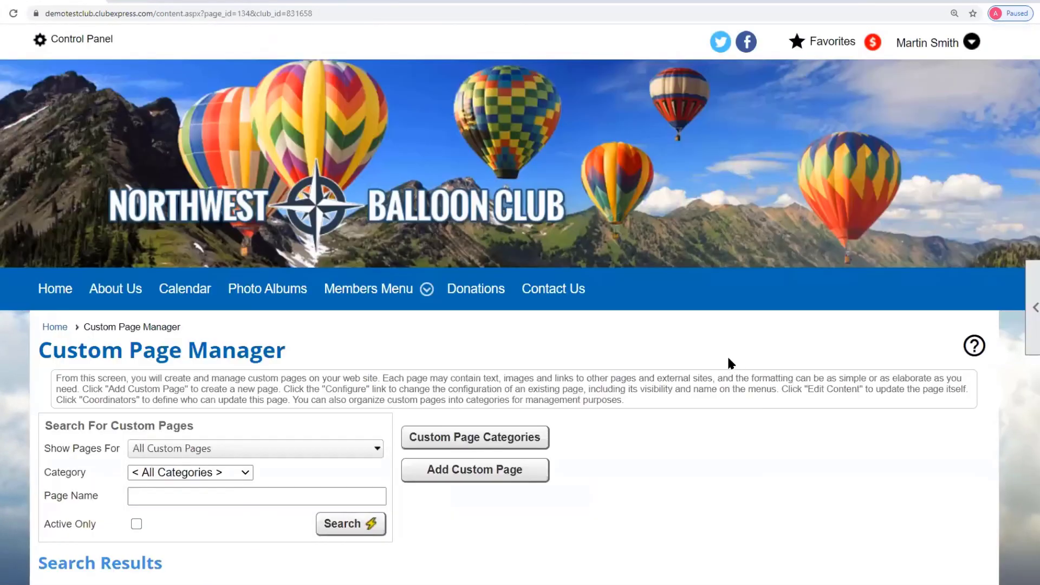
scroll(728, 359, "down", 7)
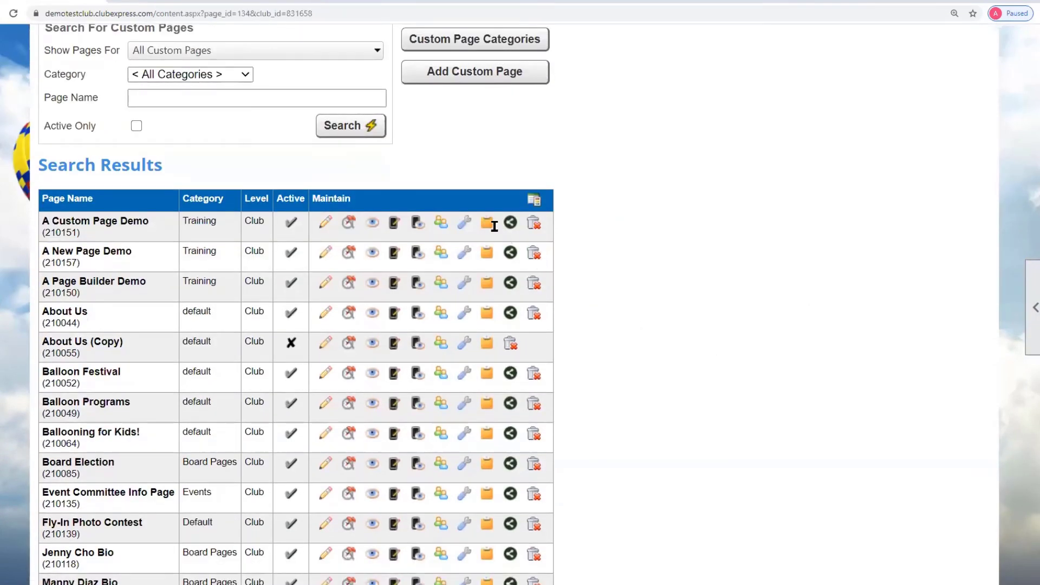
left_click(487, 287)
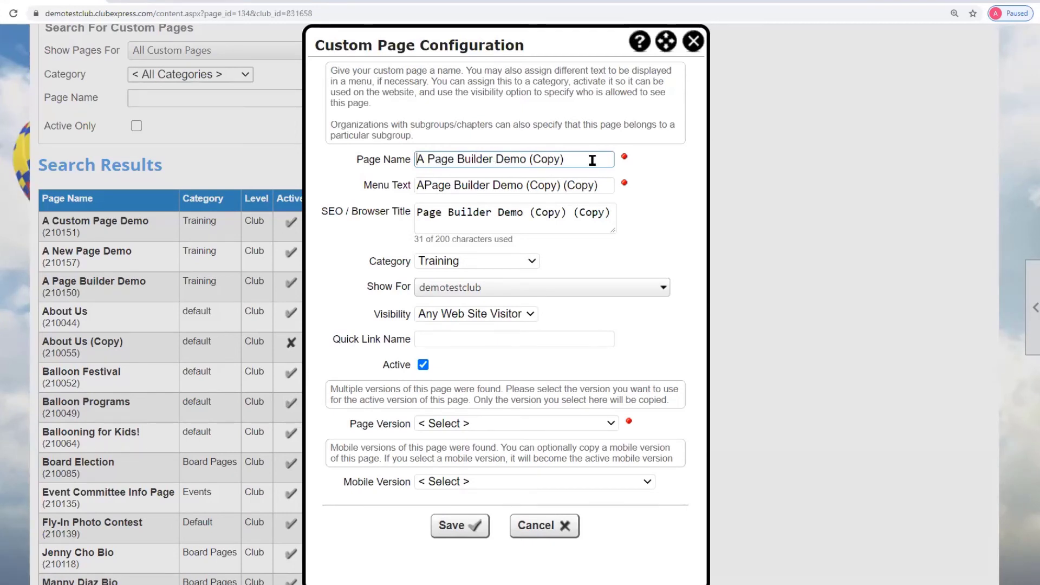
scroll(578, 328, "down", 1)
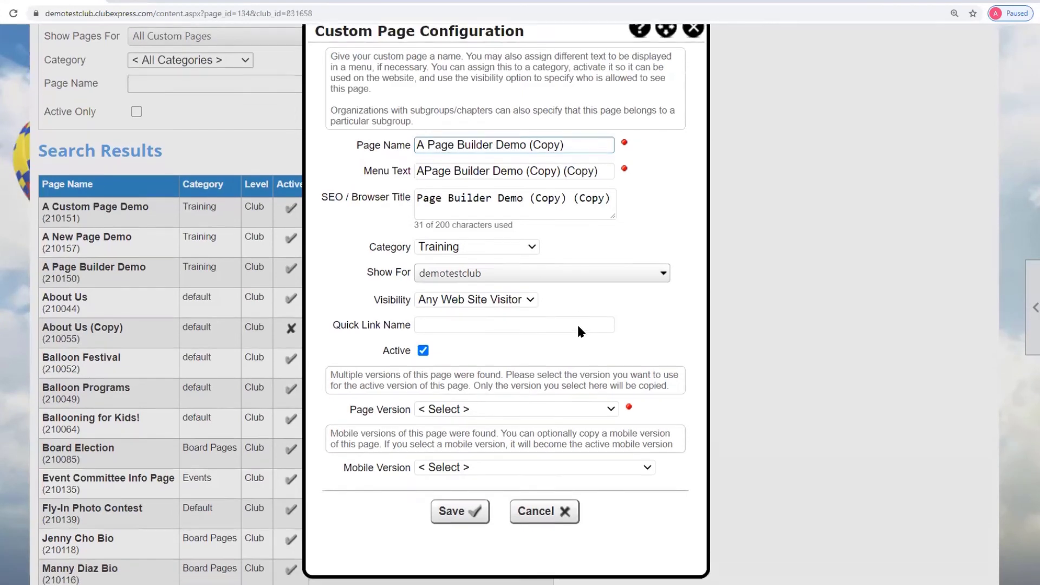
scroll(578, 328, "down", 2)
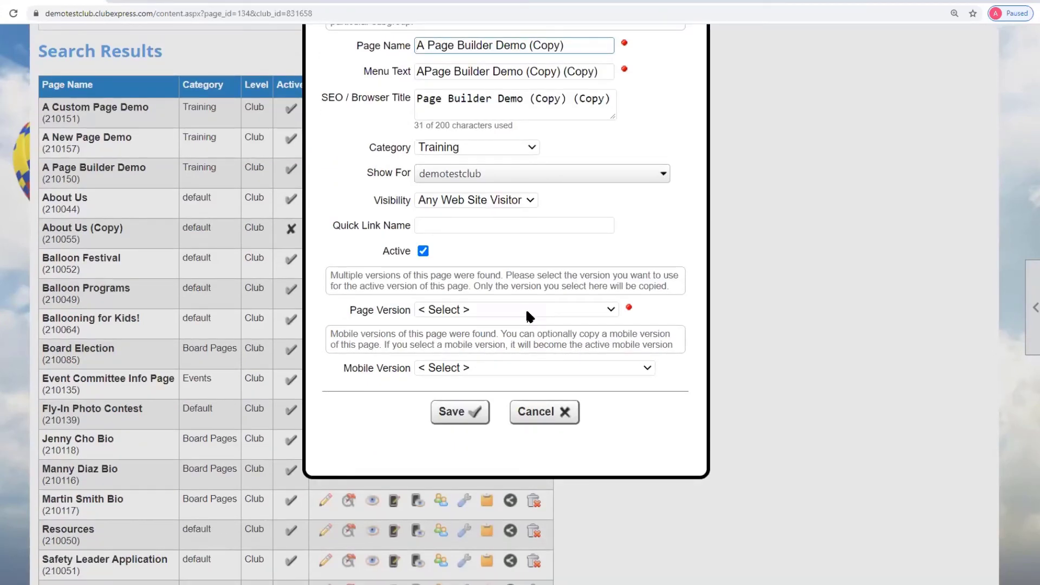
Set the copy's page version to Main Page Builder Demo #7 (Active) and mobile version to Mobile POC #2, and try to save it
left_click(527, 312)
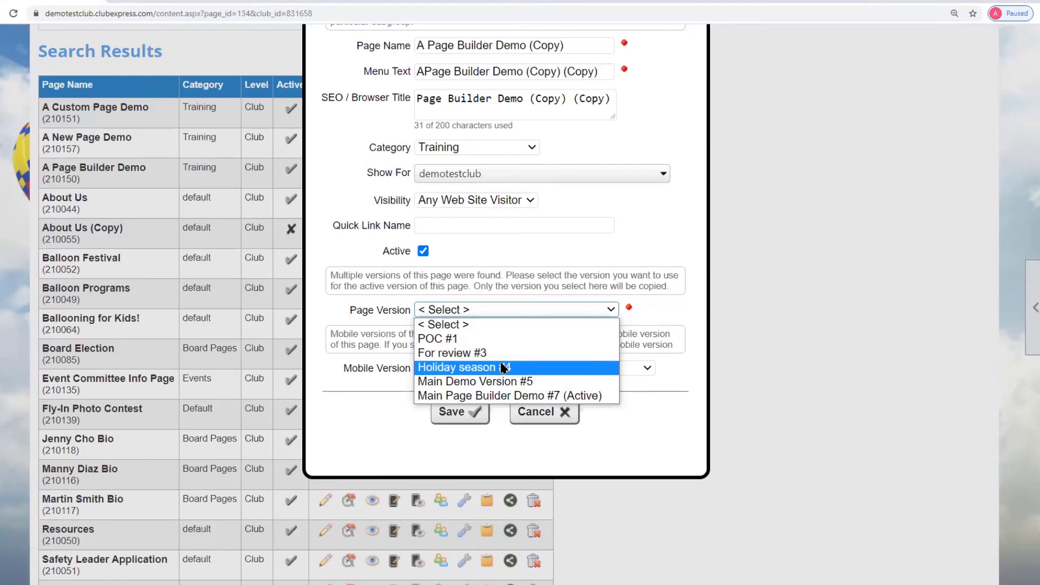
left_click(475, 310)
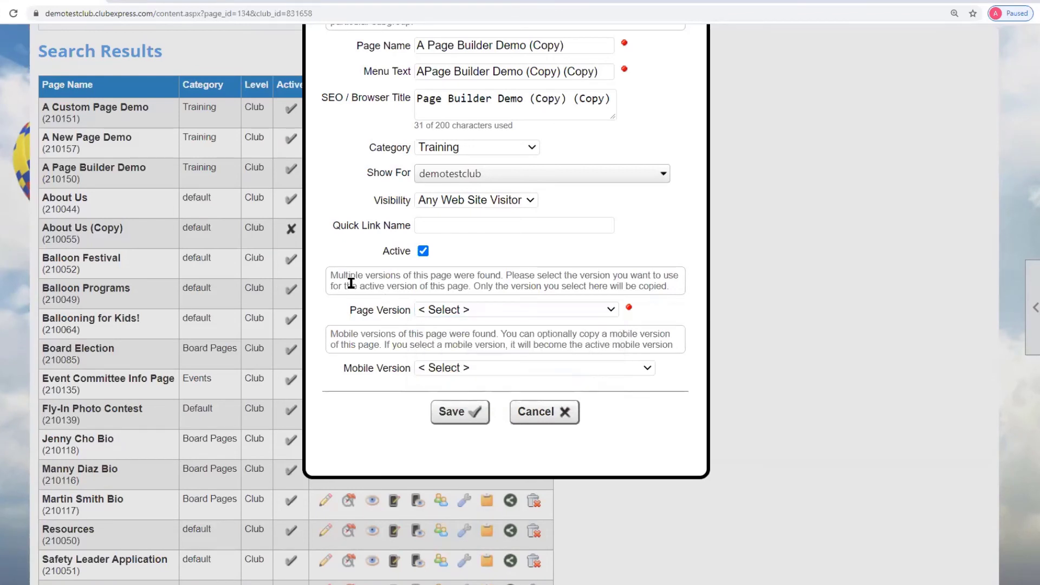
left_click(472, 310)
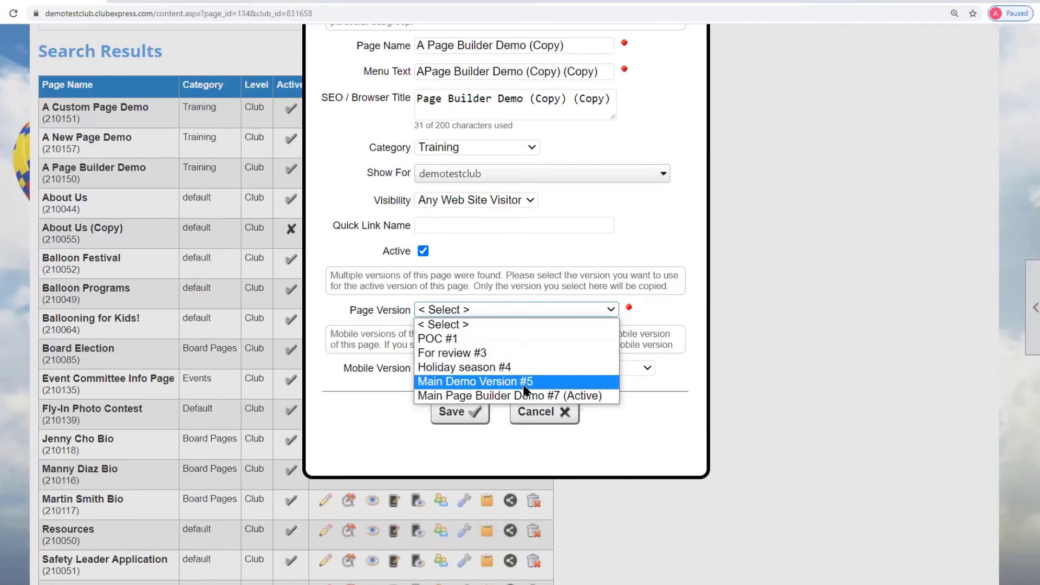
left_click(490, 395)
left_click(487, 369)
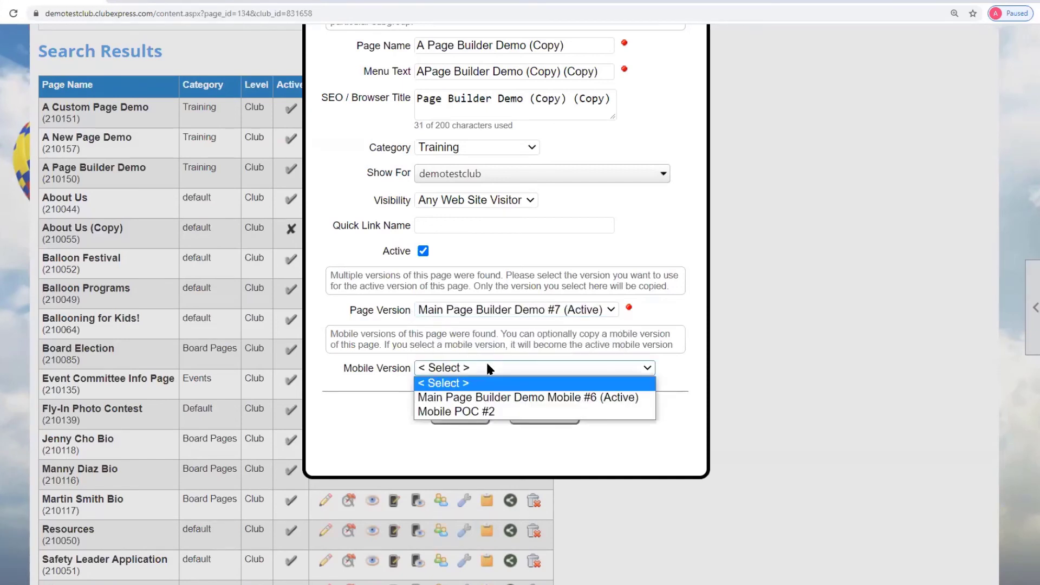
left_click(473, 413)
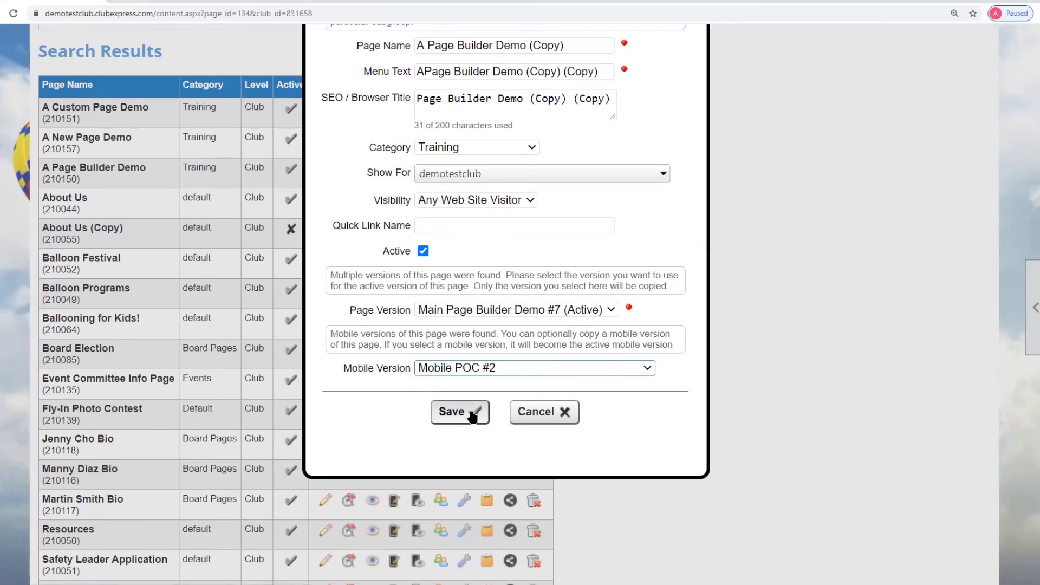
left_click(473, 415)
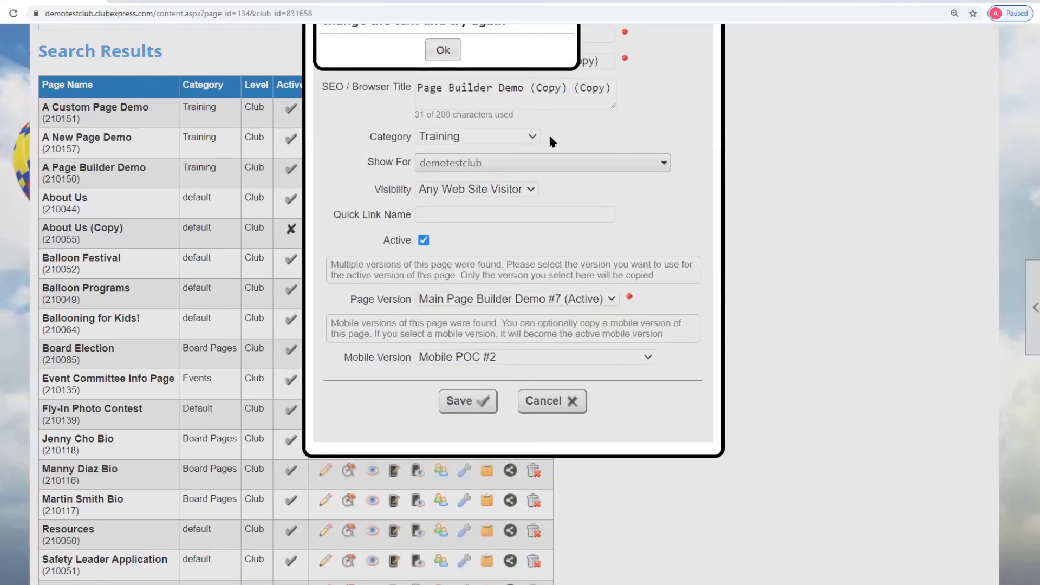
scroll(548, 137, "up", 4)
left_click(442, 276)
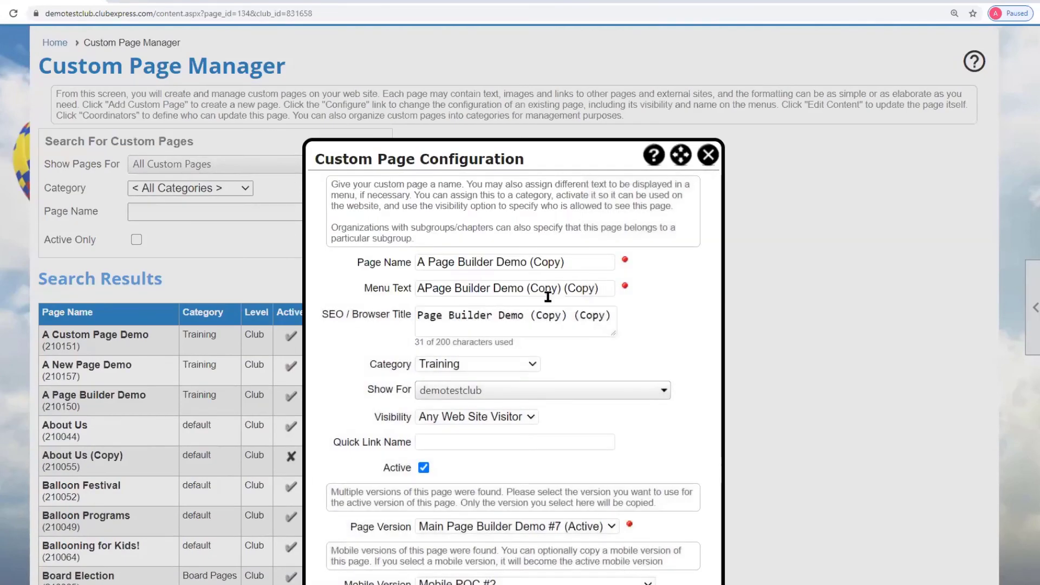
Change the copy's menu text to "A1Page Builder Demo"
left_click(431, 285)
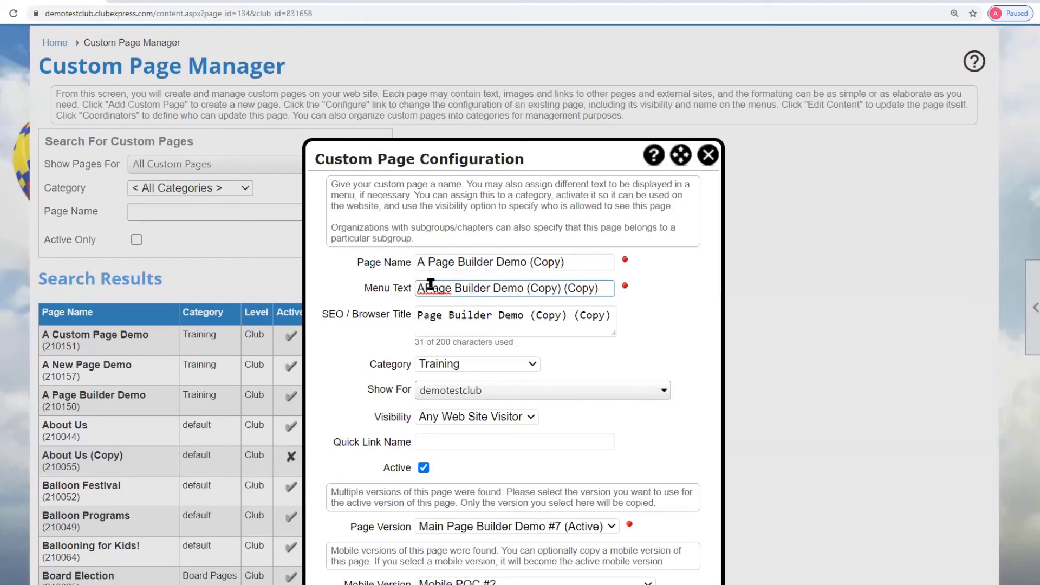
left_click(526, 288)
key("shift+End")
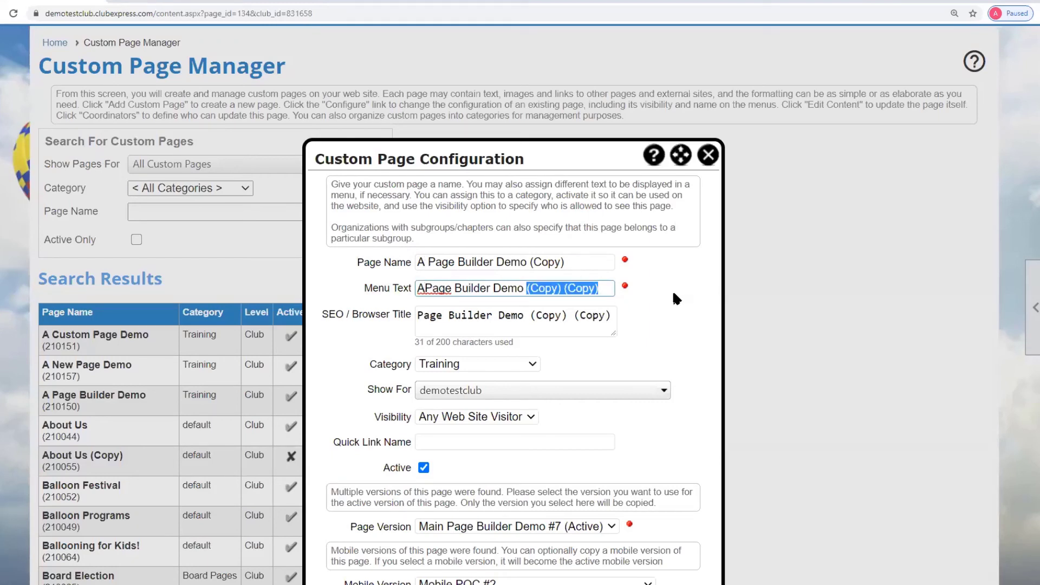
key("Delete")
left_click(423, 288)
type("1")
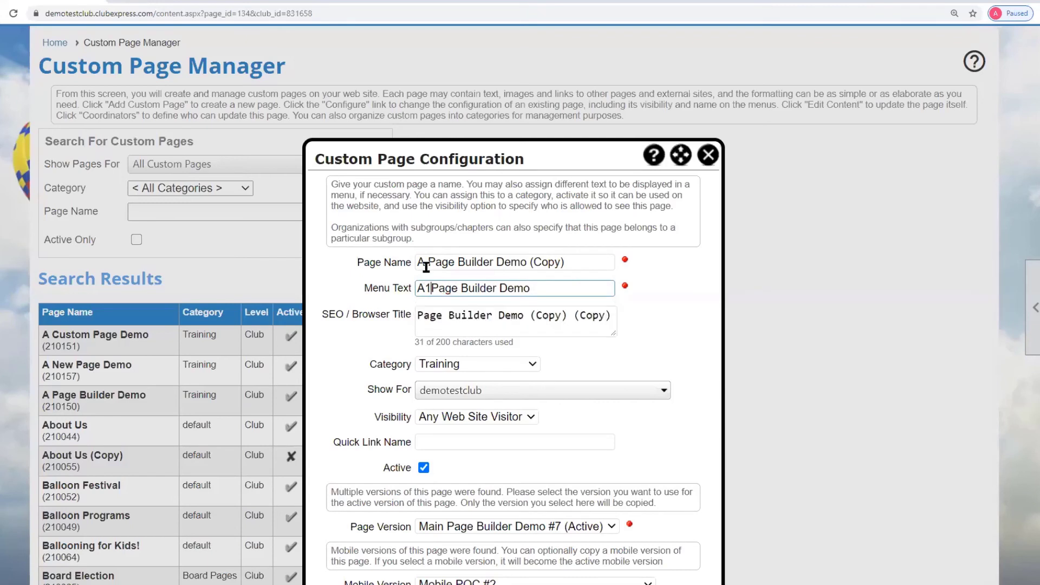
Change the copy's page name to "A1 Page Builder Demo"
left_click(426, 265)
type("1")
left_click(536, 262)
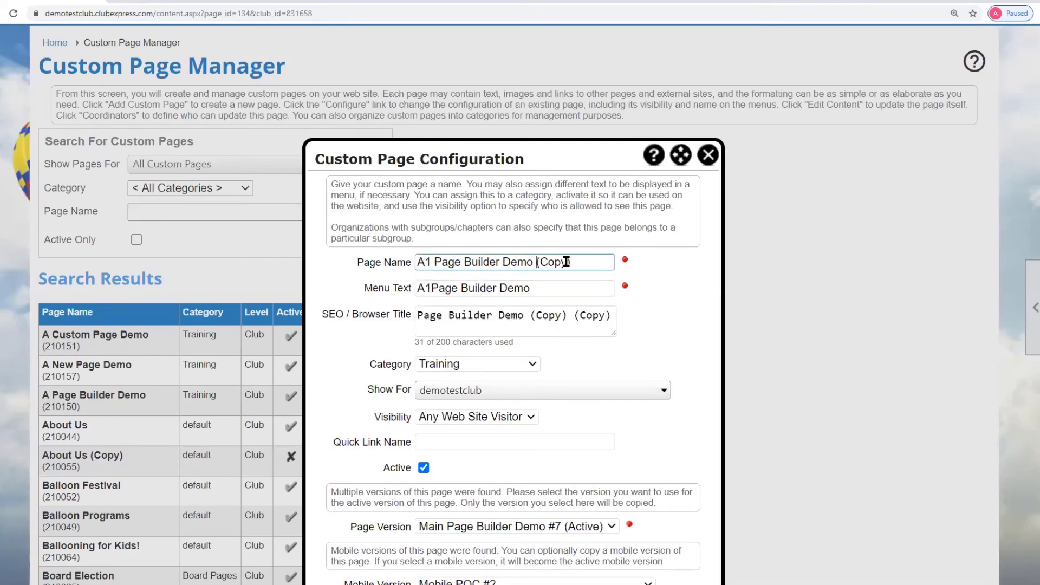
left_click_drag(573, 262, 535, 265)
key("Delete")
Shorten the copy's SEO / browser title to "Page Builder Demo" and save the copied page
left_click_drag(525, 316, 613, 318)
key("Delete")
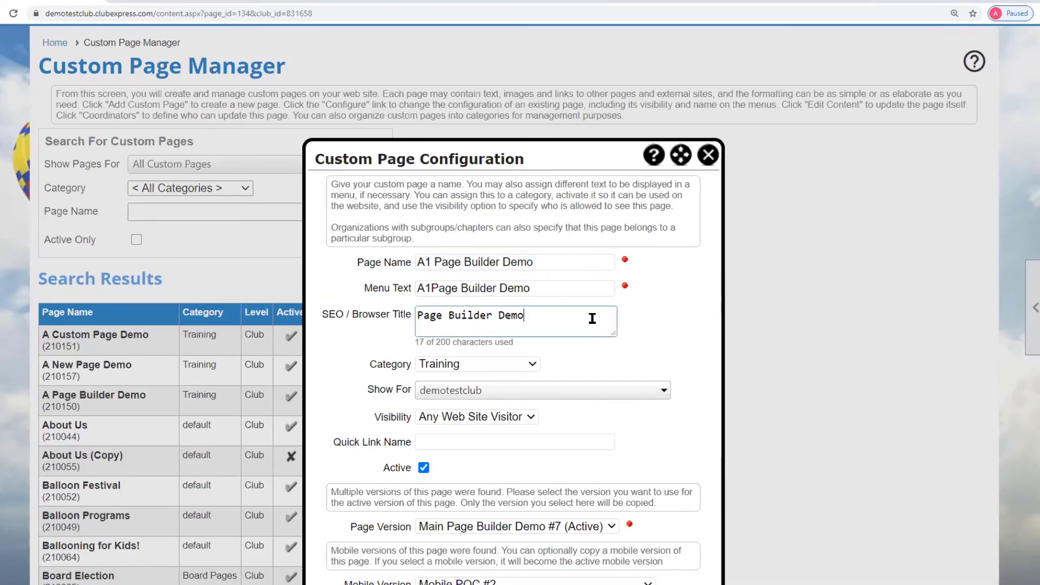
scroll(592, 325, "down", 6)
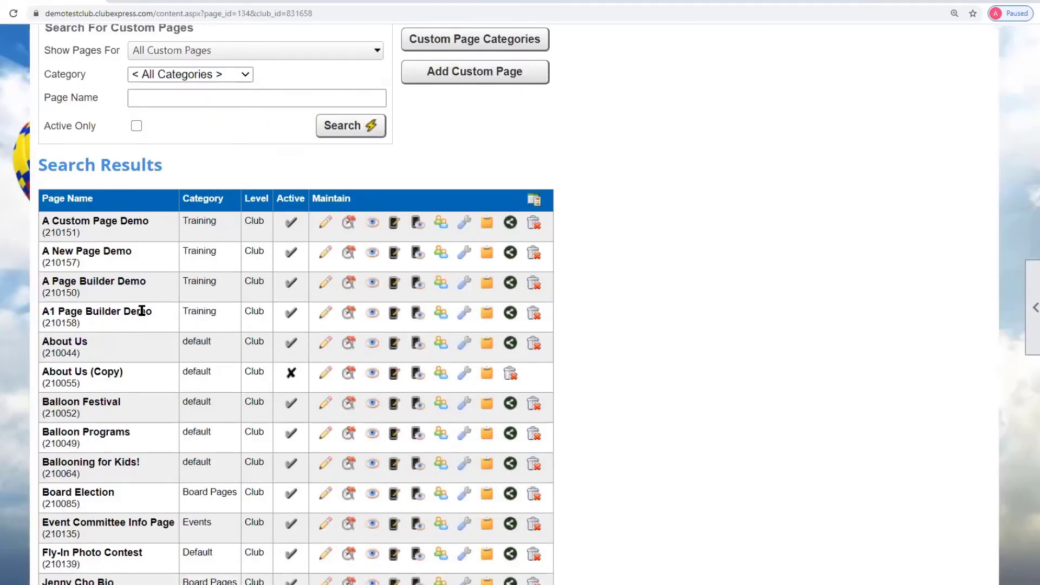
left_click(350, 316)
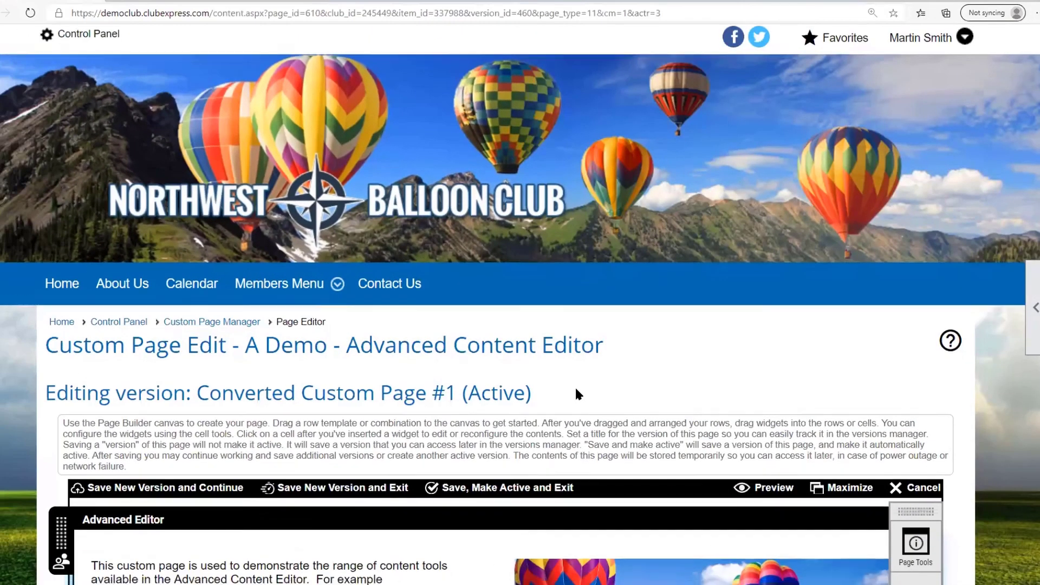
Open the Advanced Editor cell of the Converted Custom Page #1 version for text and HTML editing
scroll(576, 394, "down", 3)
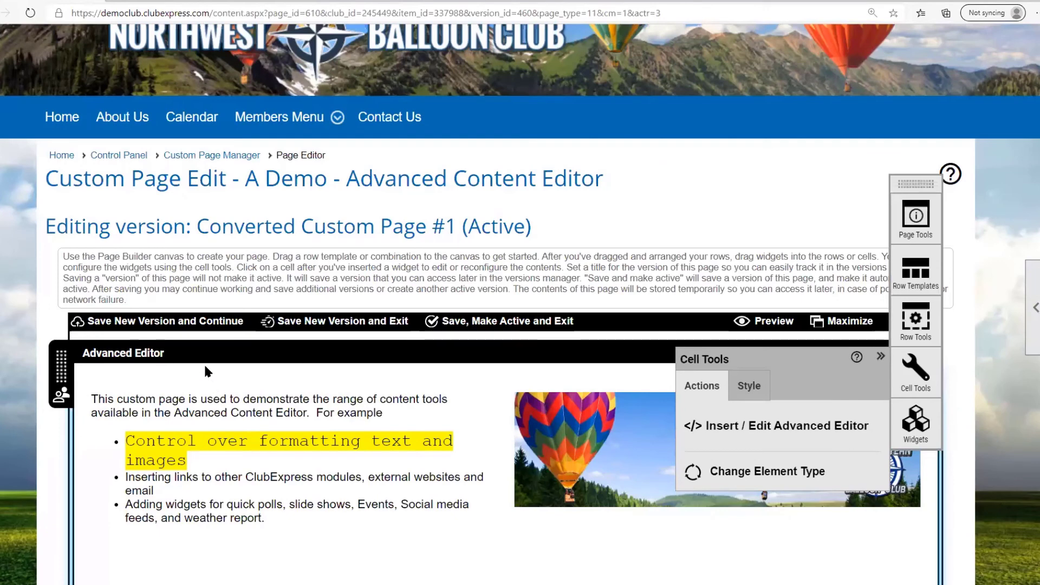
scroll(591, 217, "down", 2)
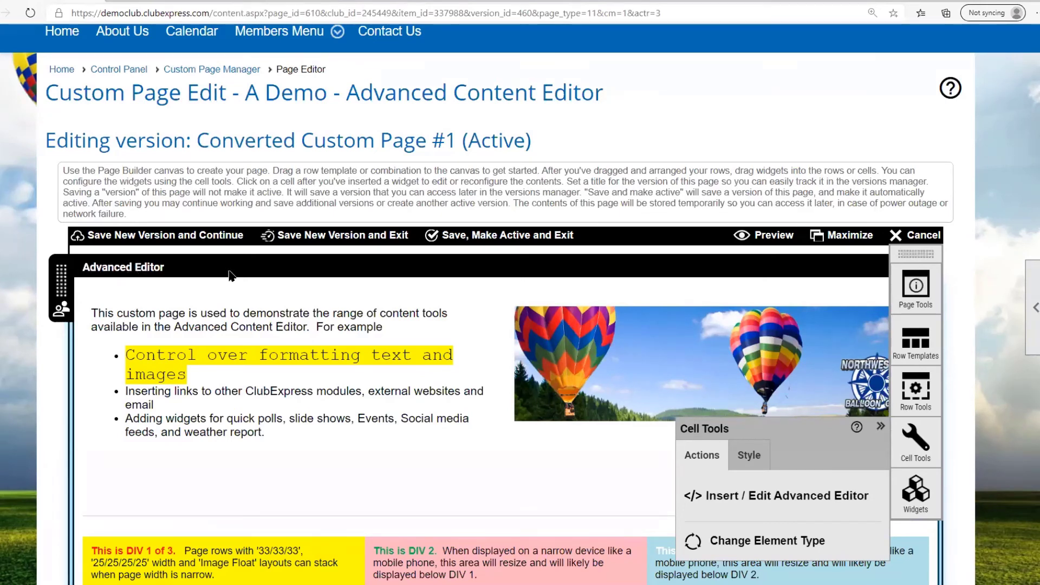
left_click(434, 437)
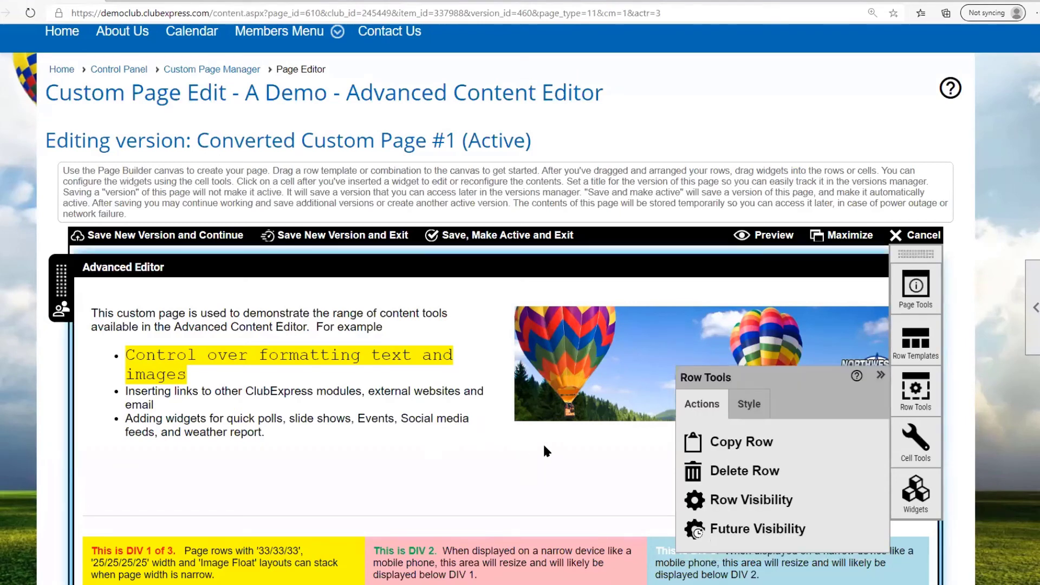
left_click(494, 450)
left_click(492, 445)
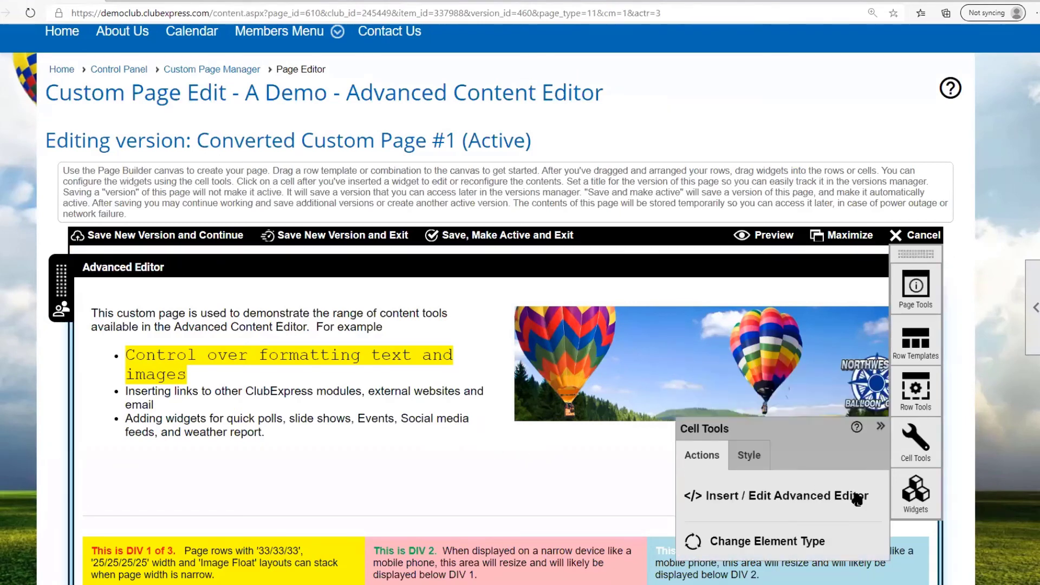
left_click(800, 499)
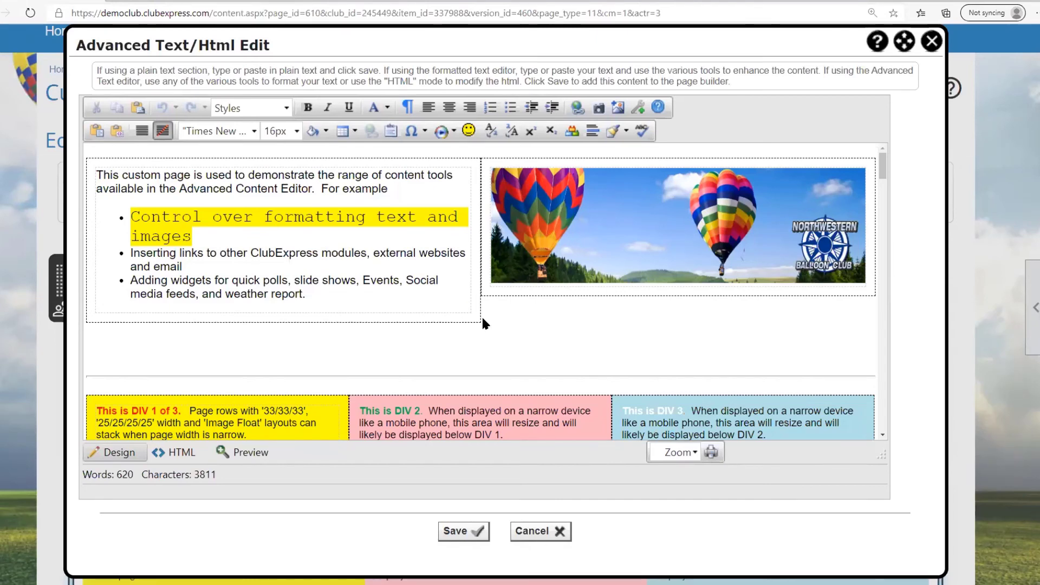
Highlight the three-column DIV section in the converted content and examine the list and text-alignment blocks below it
scroll(504, 323, "down", 1)
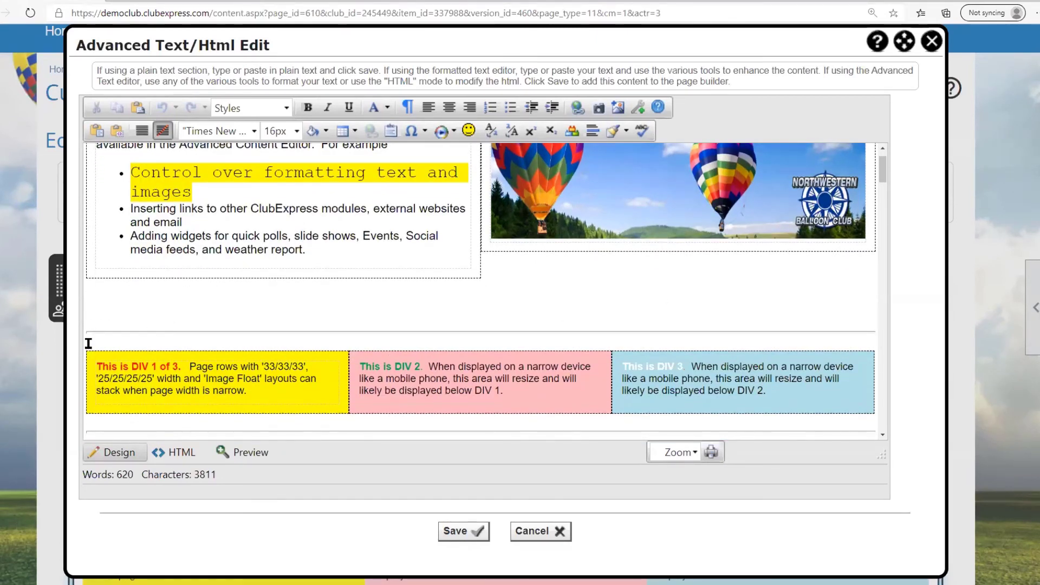
left_click_drag(89, 342, 769, 247)
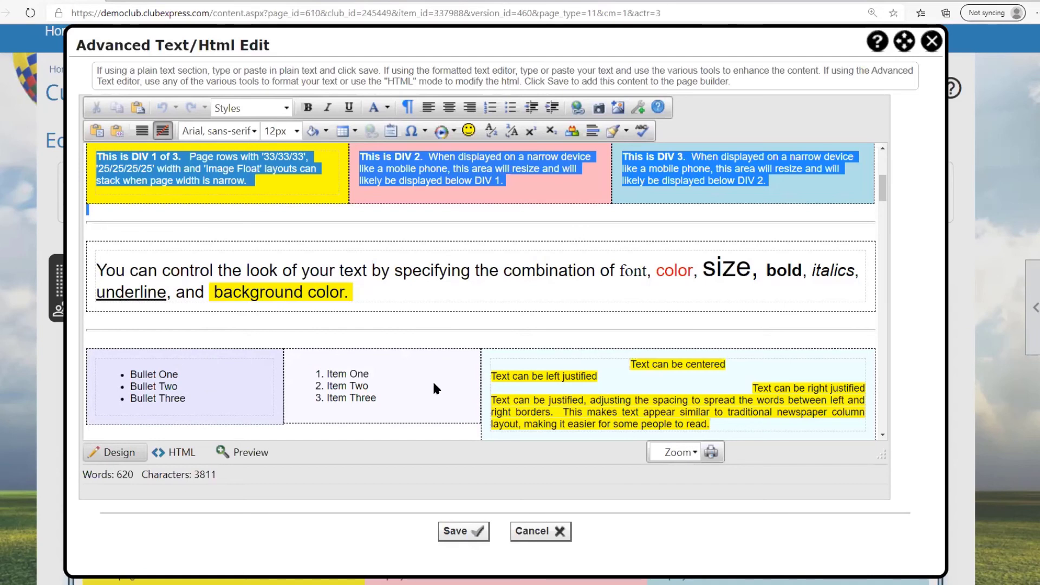
left_click(228, 373)
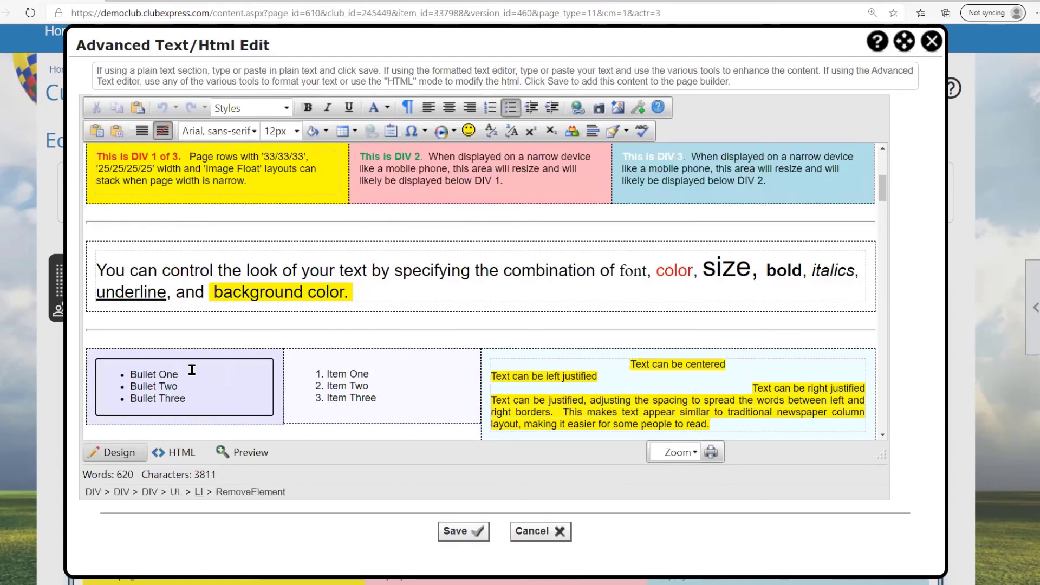
left_click(606, 373)
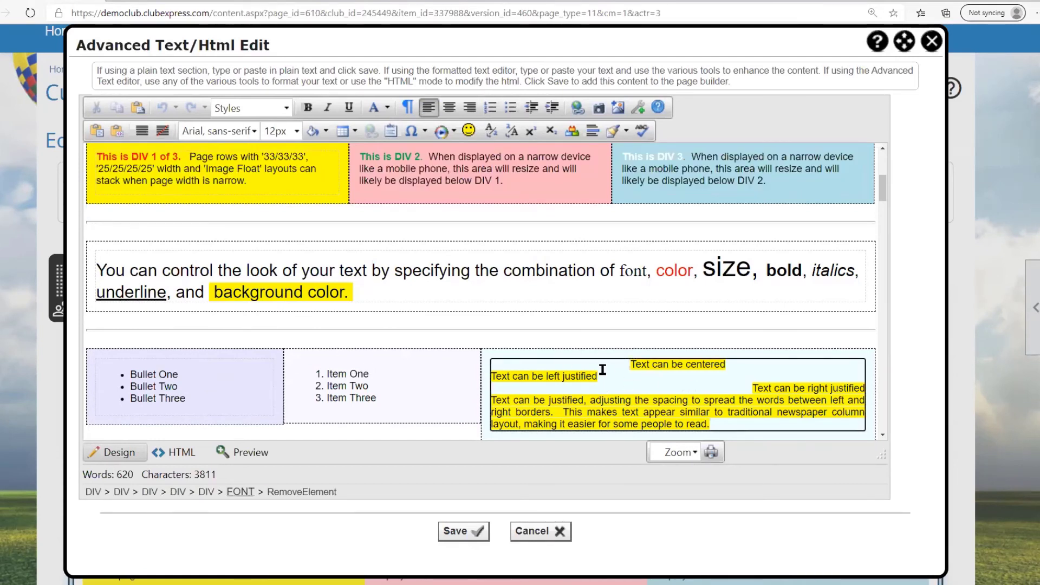
scroll(605, 374, "down", 3)
scroll(290, 356, "down", 2)
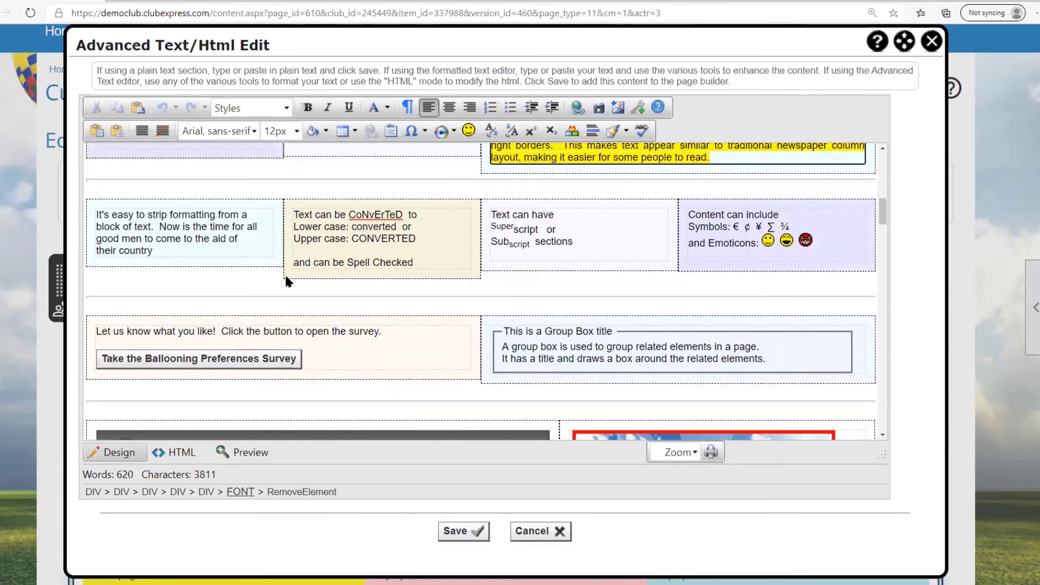
Select the four-column section with the strip-formatting, case conversion, superscript/subscript and symbols examples
left_click(276, 254)
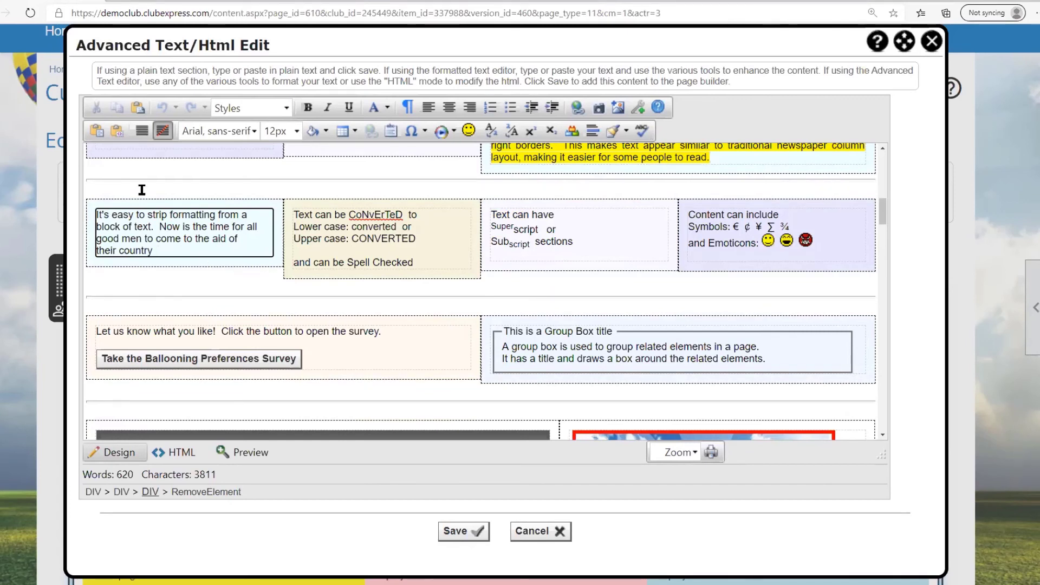
left_click(85, 189)
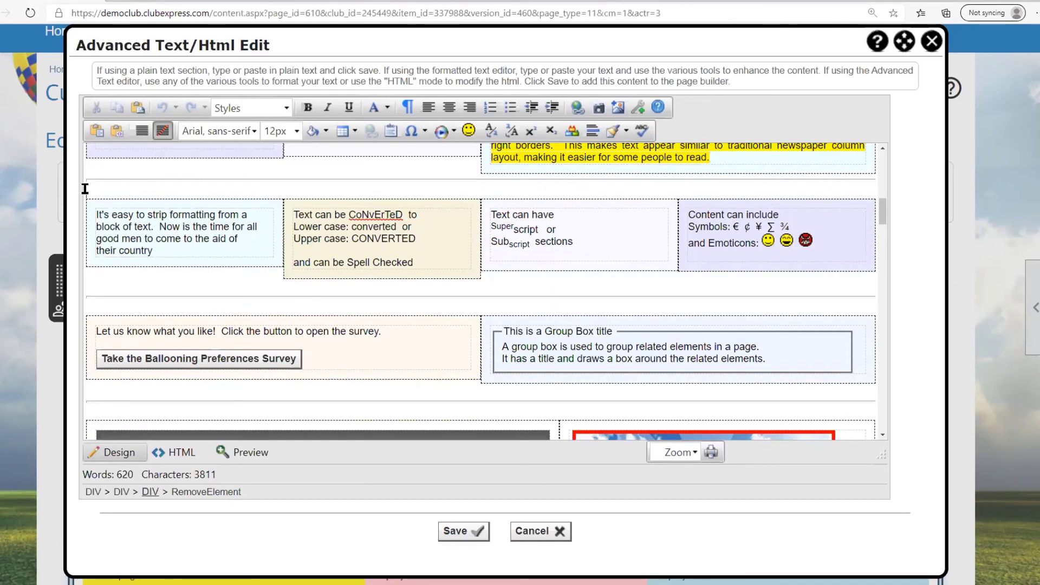
left_click(862, 297, "shift")
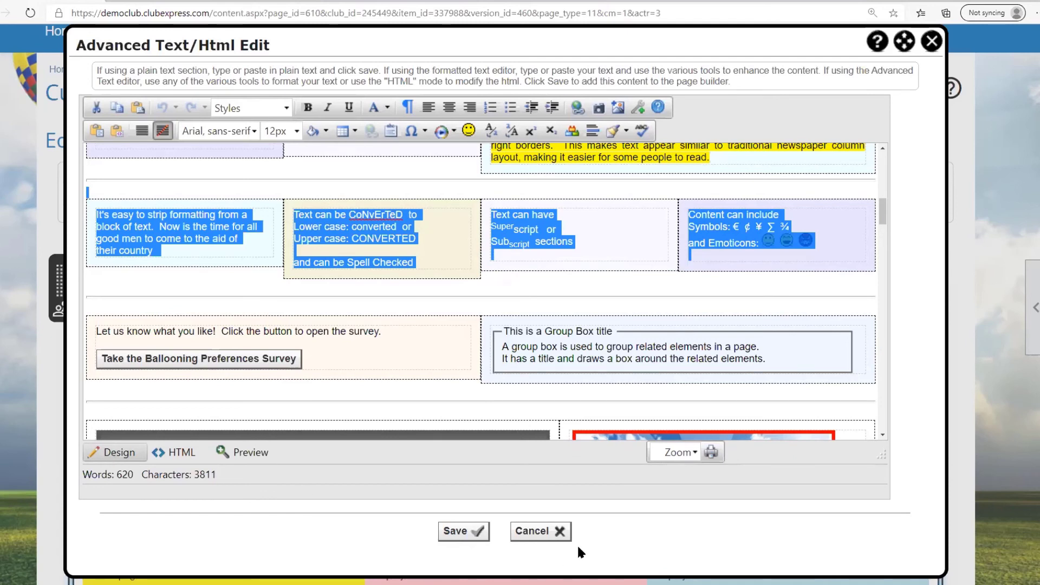
Close the Advanced Text/Html editor without saving, discard the changes, and return to the Custom Page Manager
left_click(533, 532)
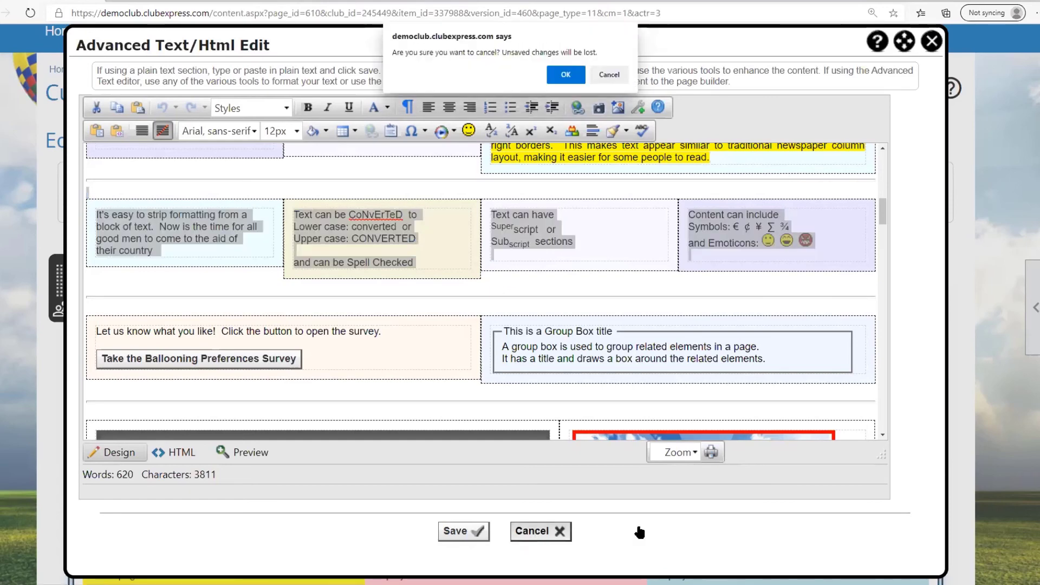
left_click(566, 74)
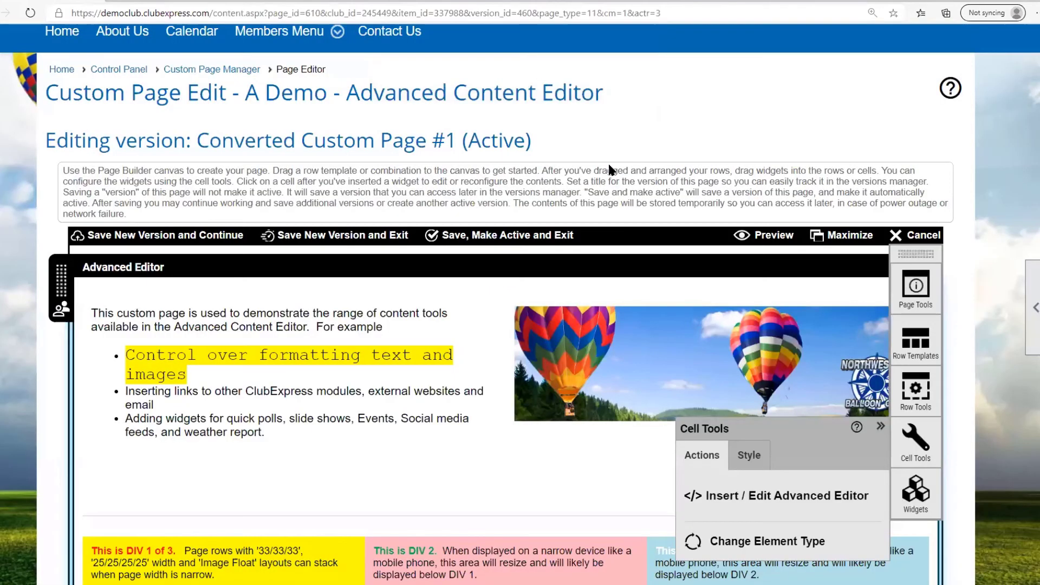
left_click(234, 72)
Open the Versions Manager for the Club Flying Newsletter page and view its versions
scroll(746, 294, "down", 13)
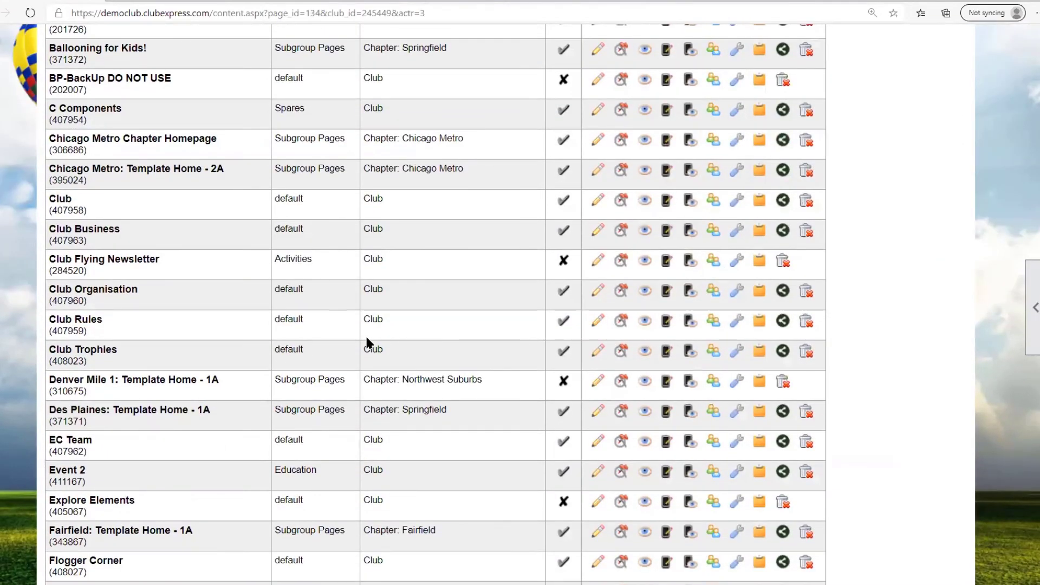
left_click(622, 264)
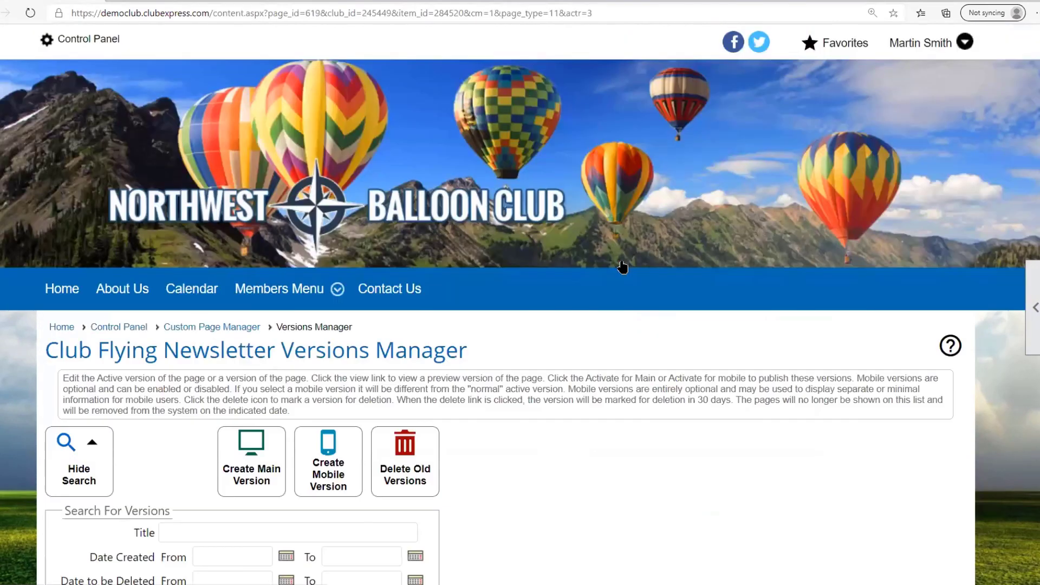
scroll(627, 278, "down", 3)
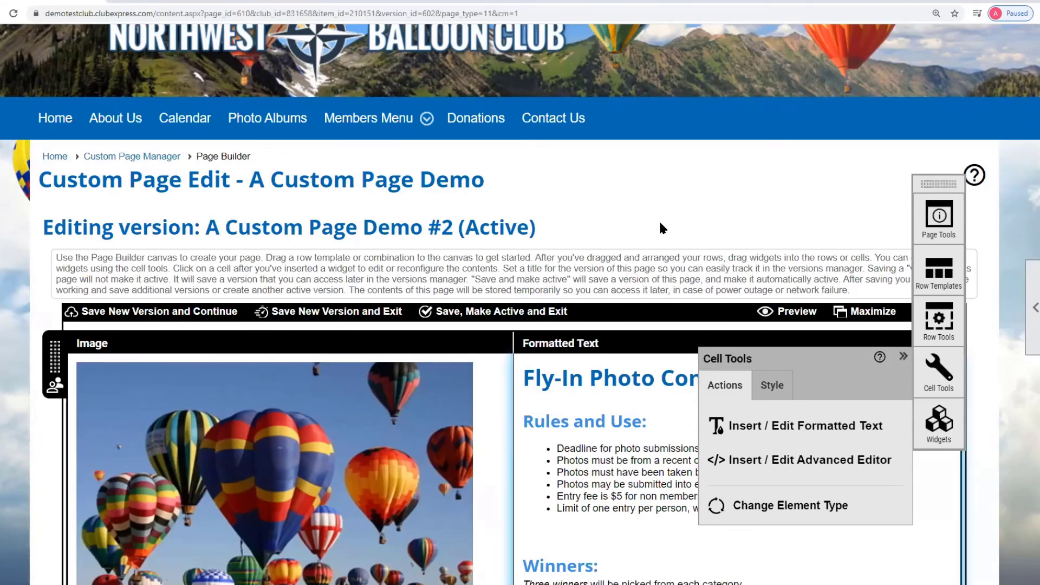
Collapse the Cell Tools options and move the floating tool palette off the canvas, beside the Formatted Text cell
left_click(902, 358)
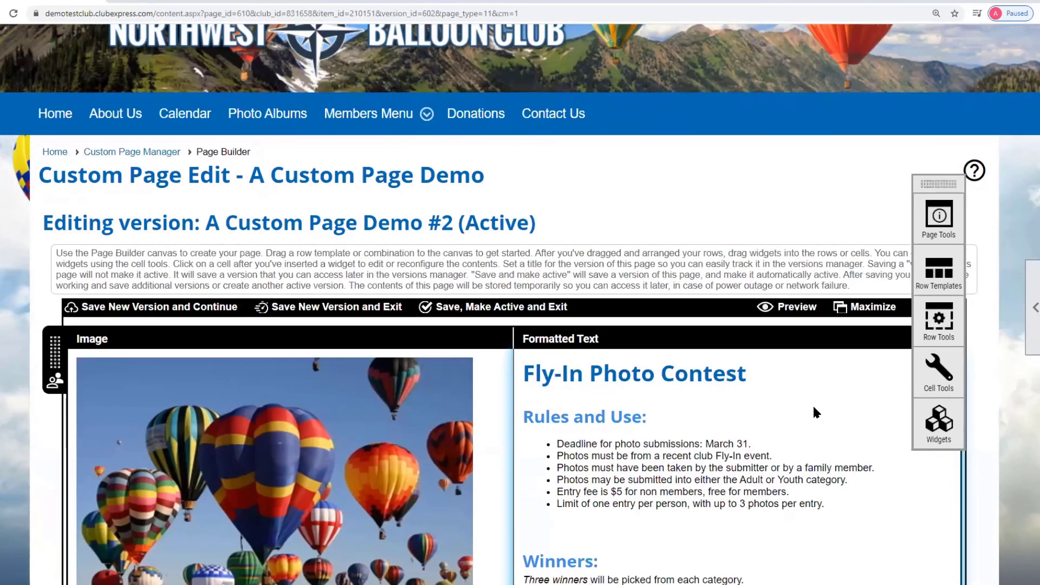
scroll(813, 404, "down", 4)
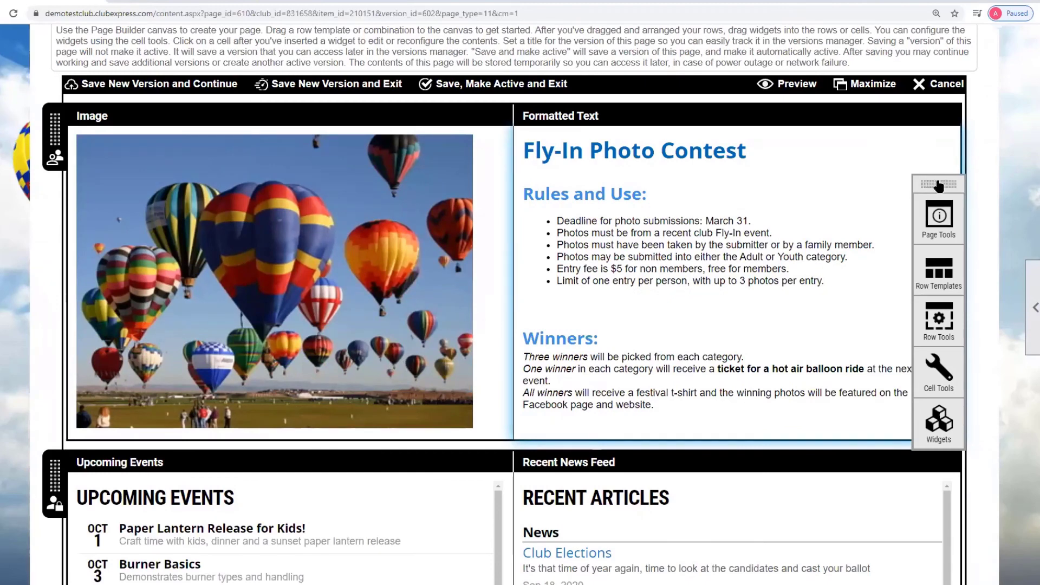
left_click_drag(940, 182, 993, 128)
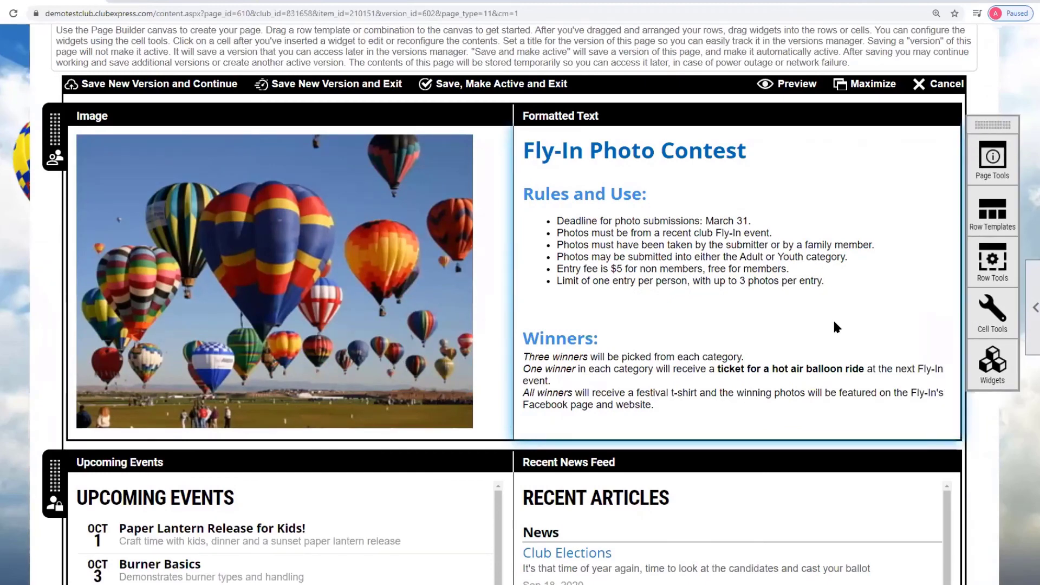